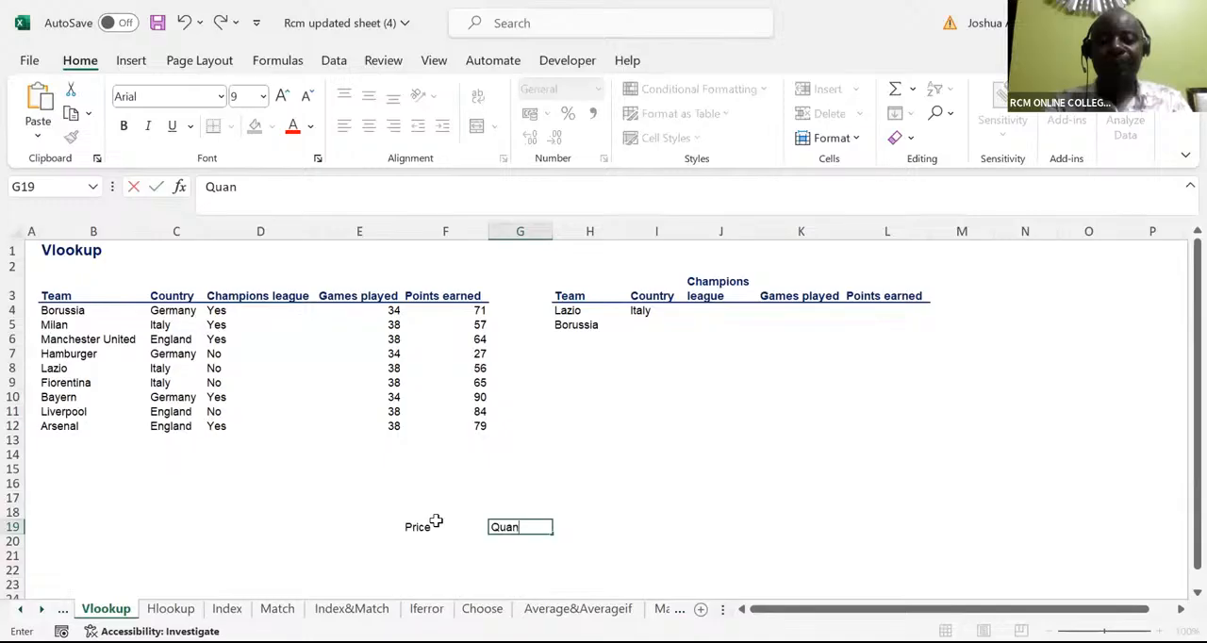
Complete the Quantity header in G19 and enter the prices 23, 24, 26 and 27 in F20:F23
type("ity")
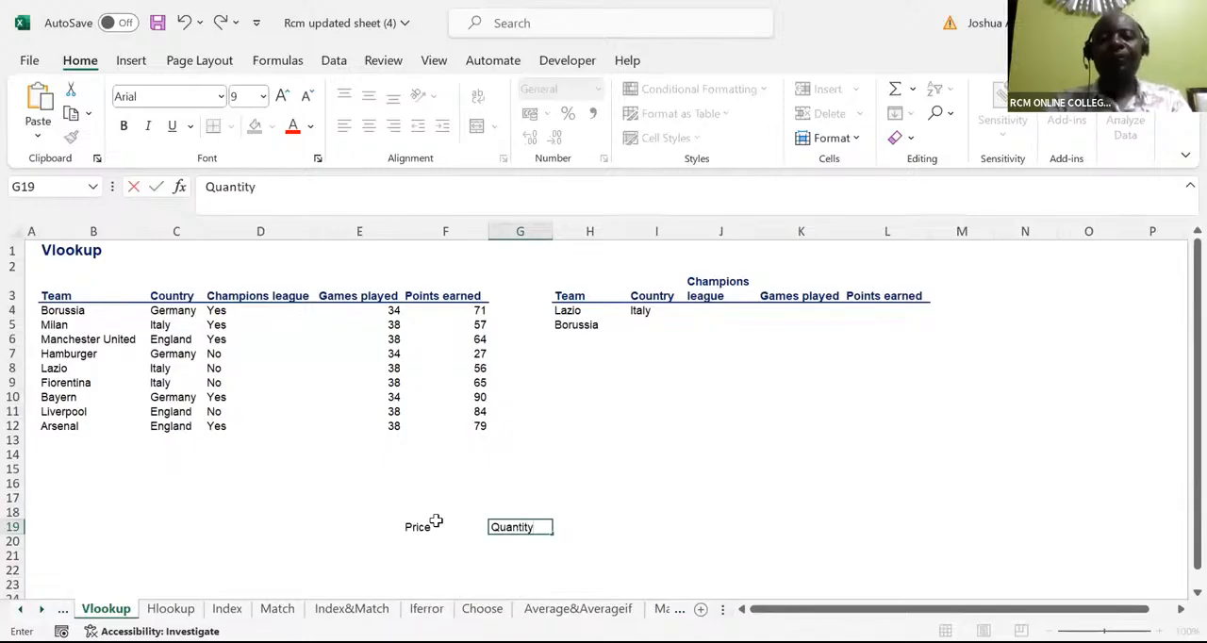
key("ctrl+Return")
left_click(420, 539)
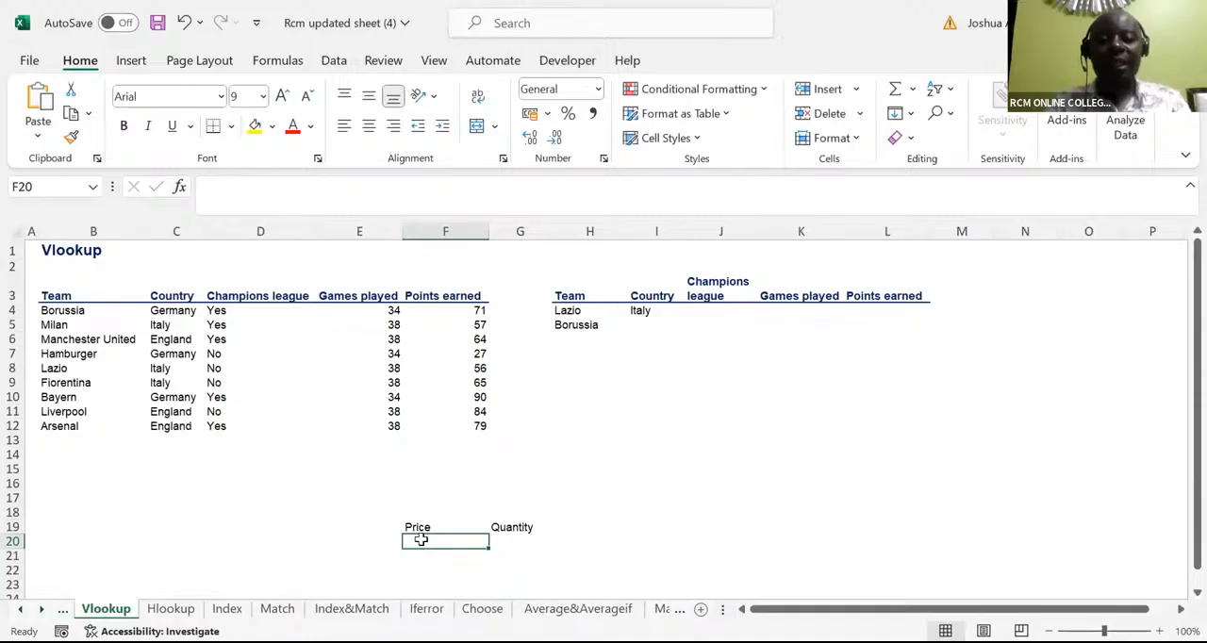
type("23")
key("Return")
type("24")
key("Return")
type("26")
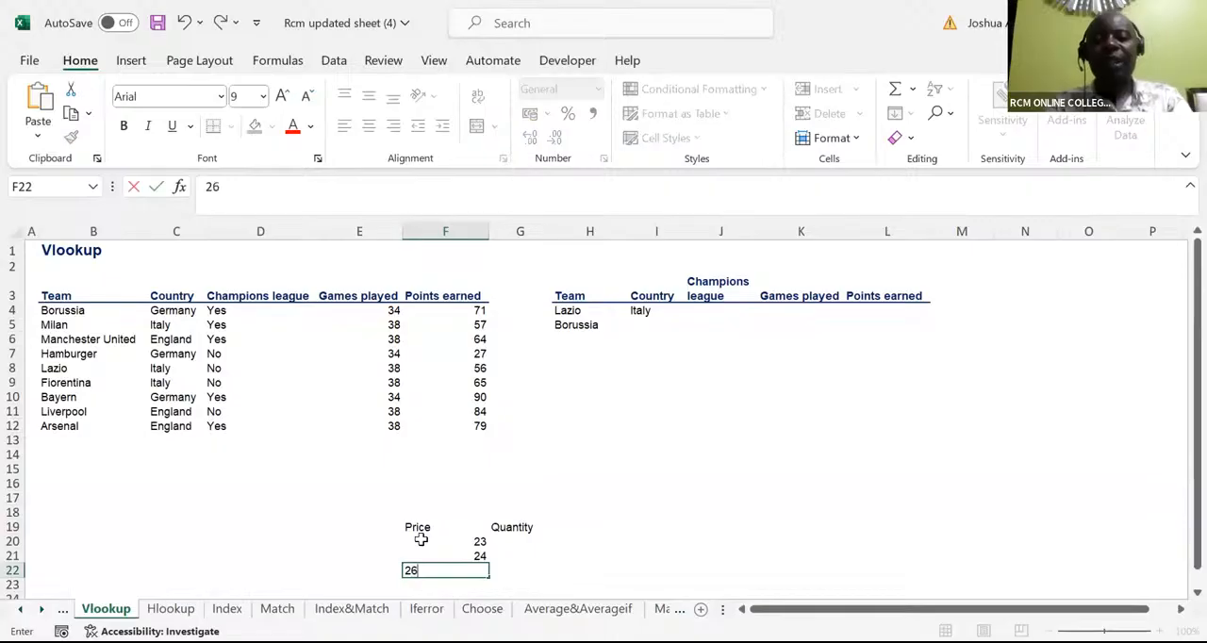
key("Return")
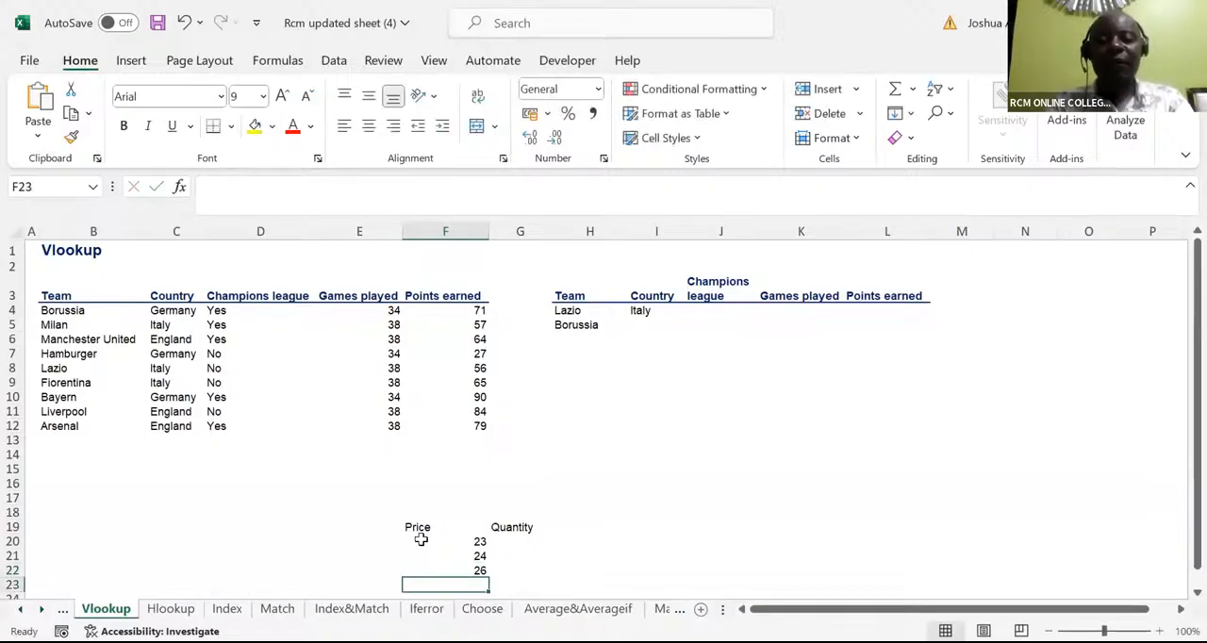
type("27")
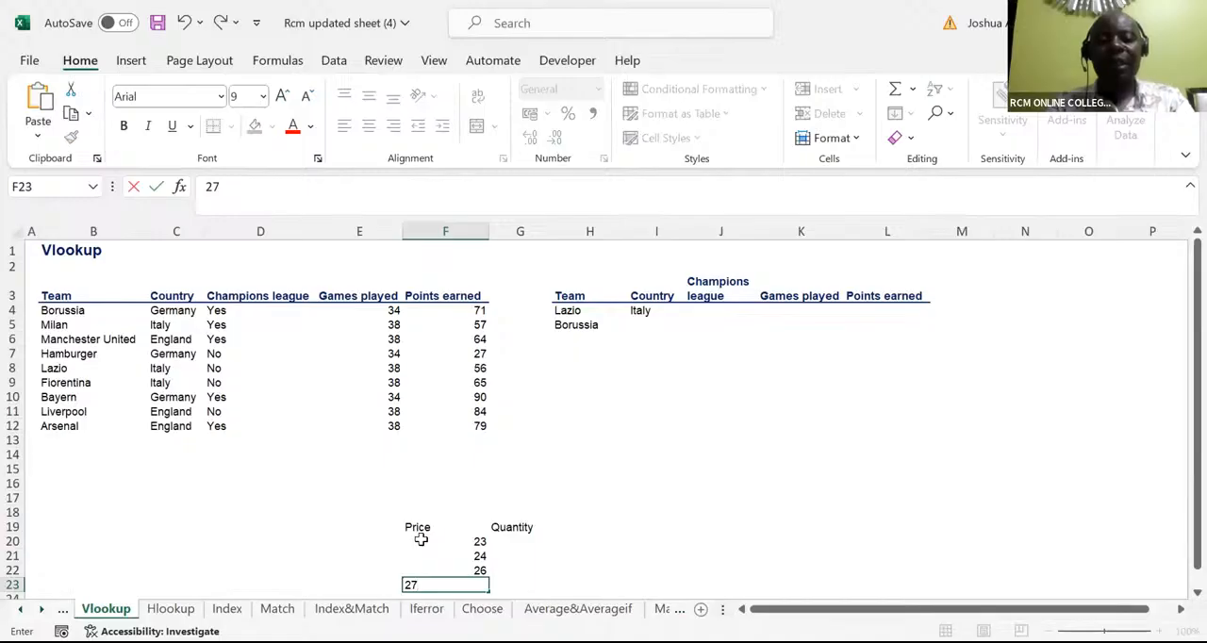
key("Return")
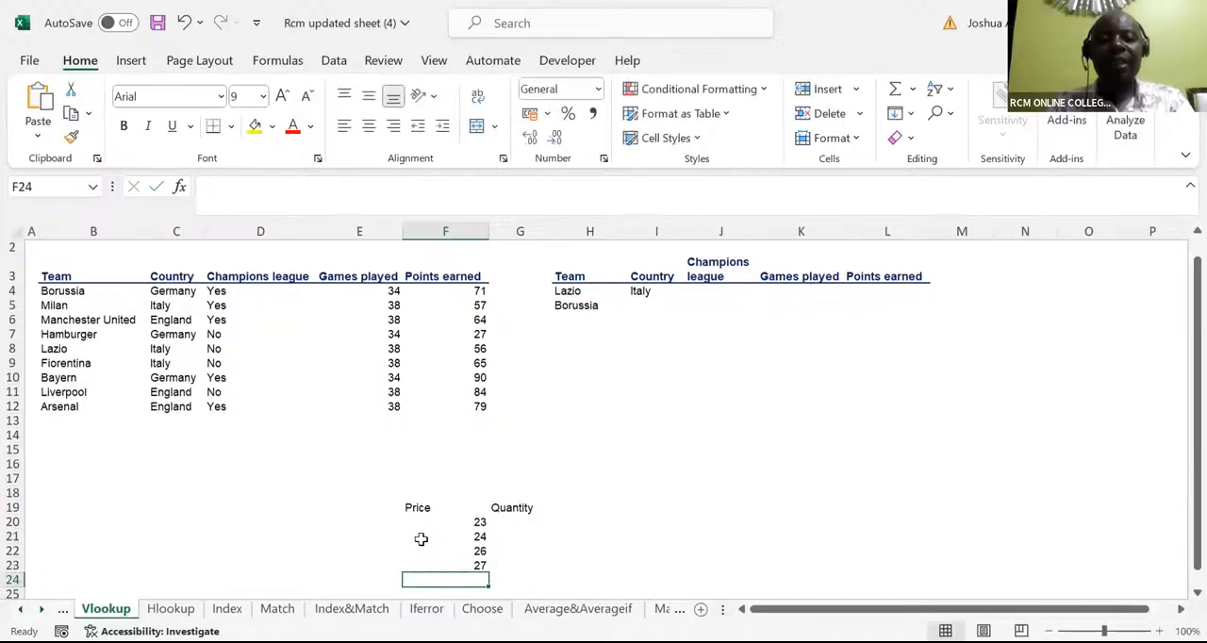
Enter the quantities 4500, 5000, 5003 and 6007 in G20:G23
left_click(512, 521)
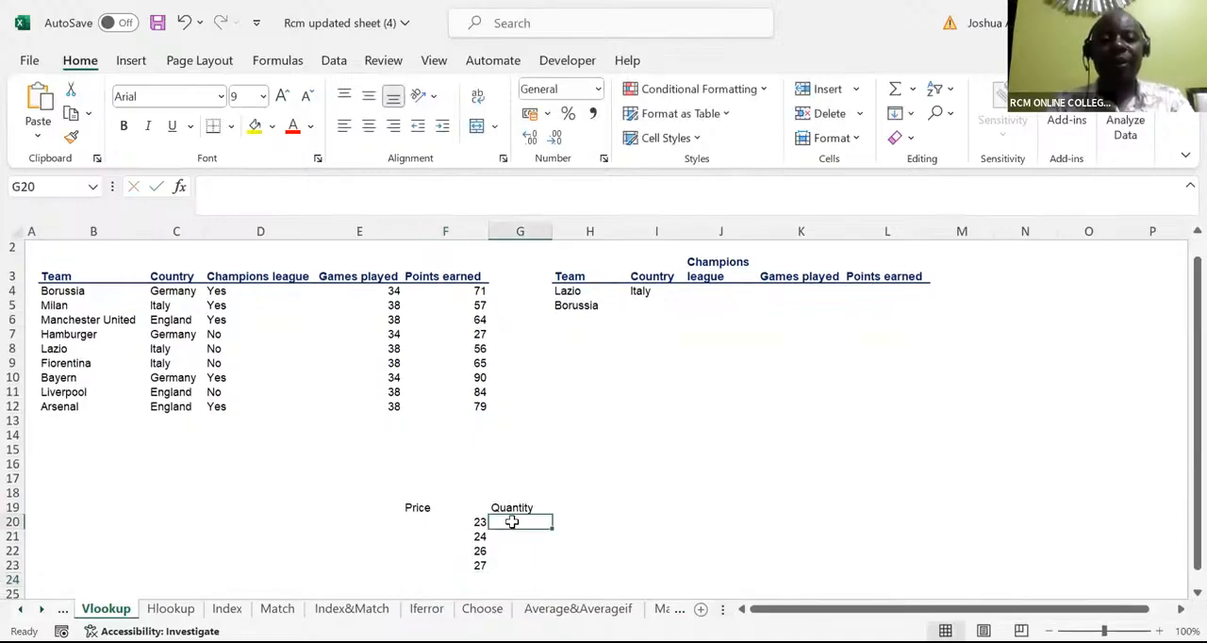
type("4500")
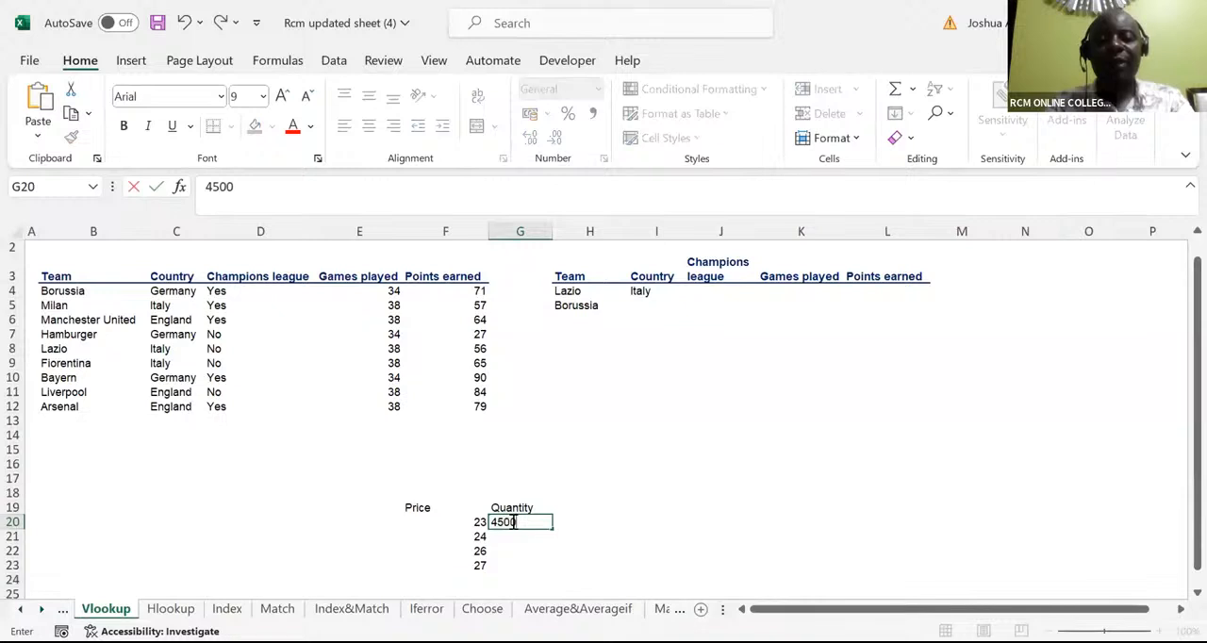
key("Return")
type("5000")
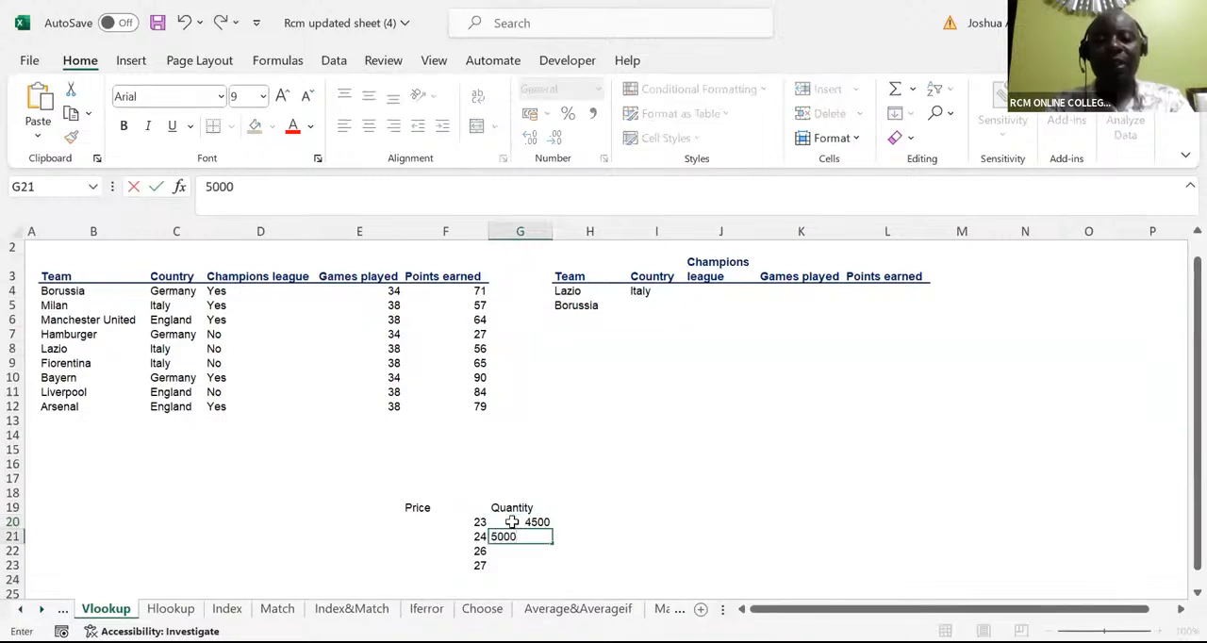
key("Return")
type("500")
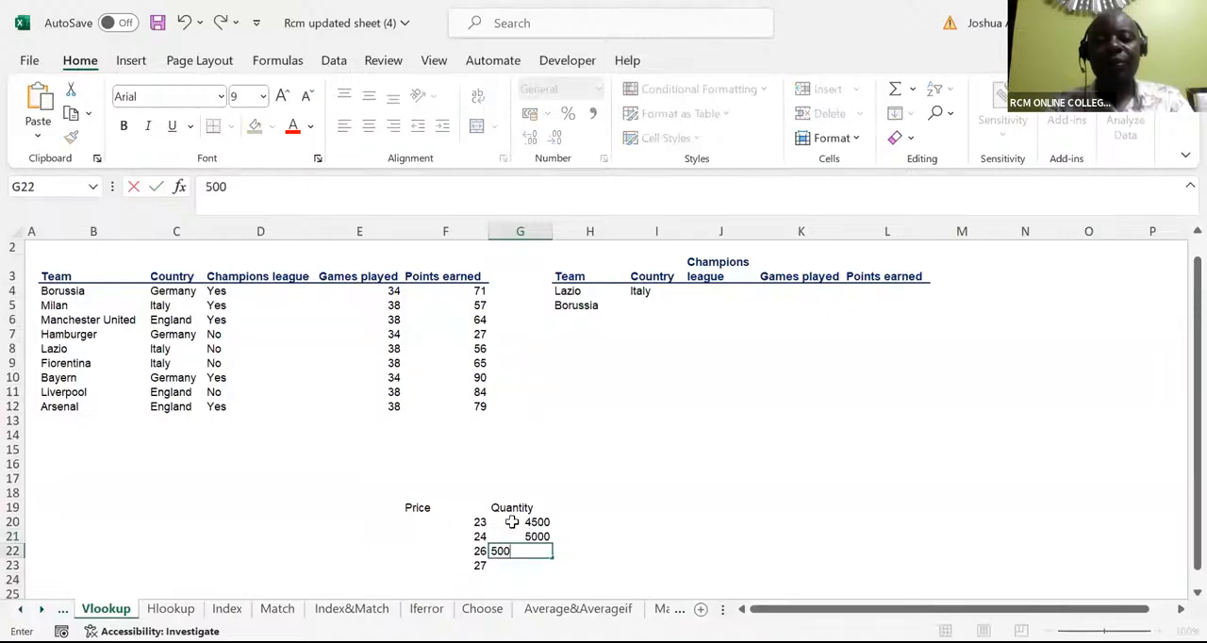
type("3")
key("Return")
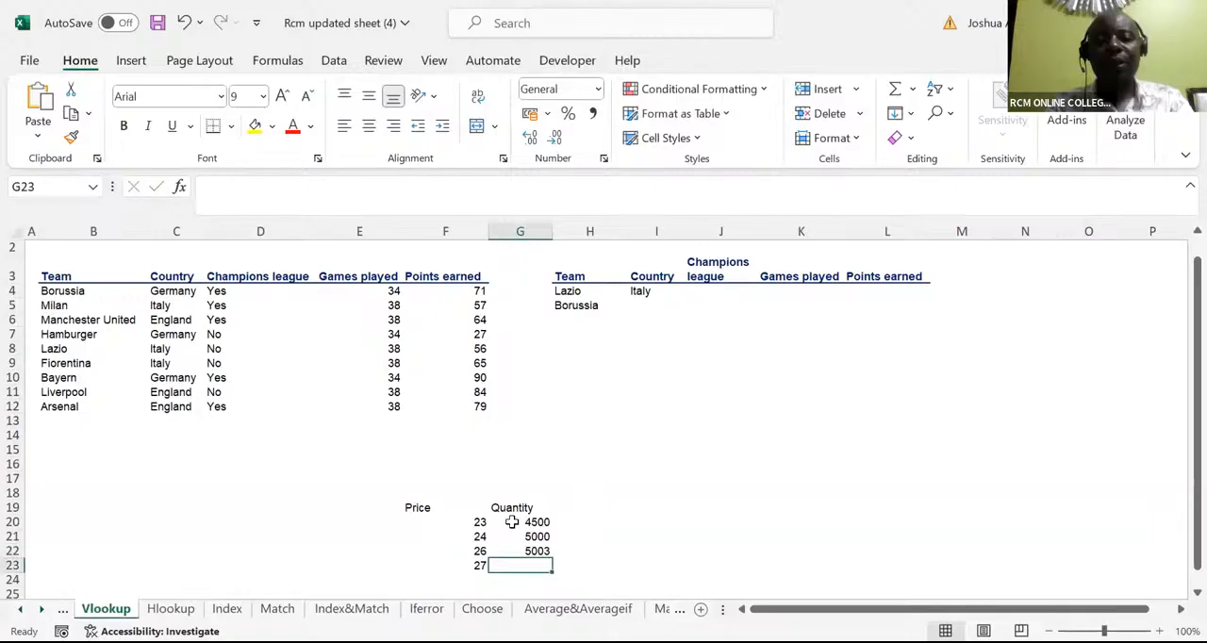
type("60")
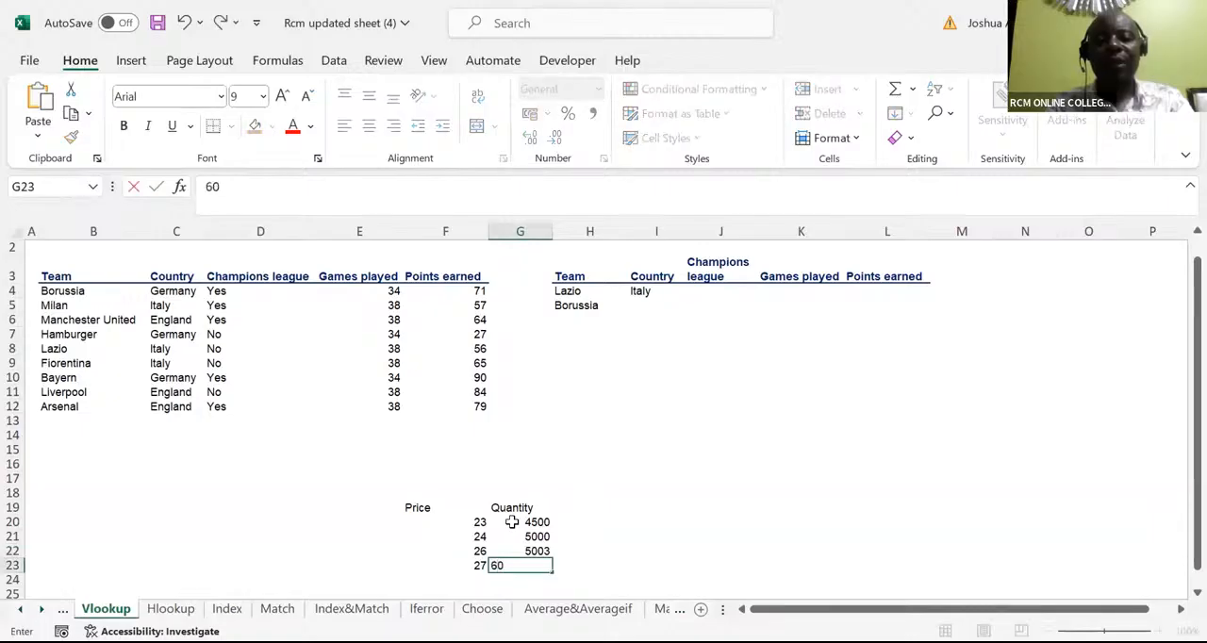
type("07")
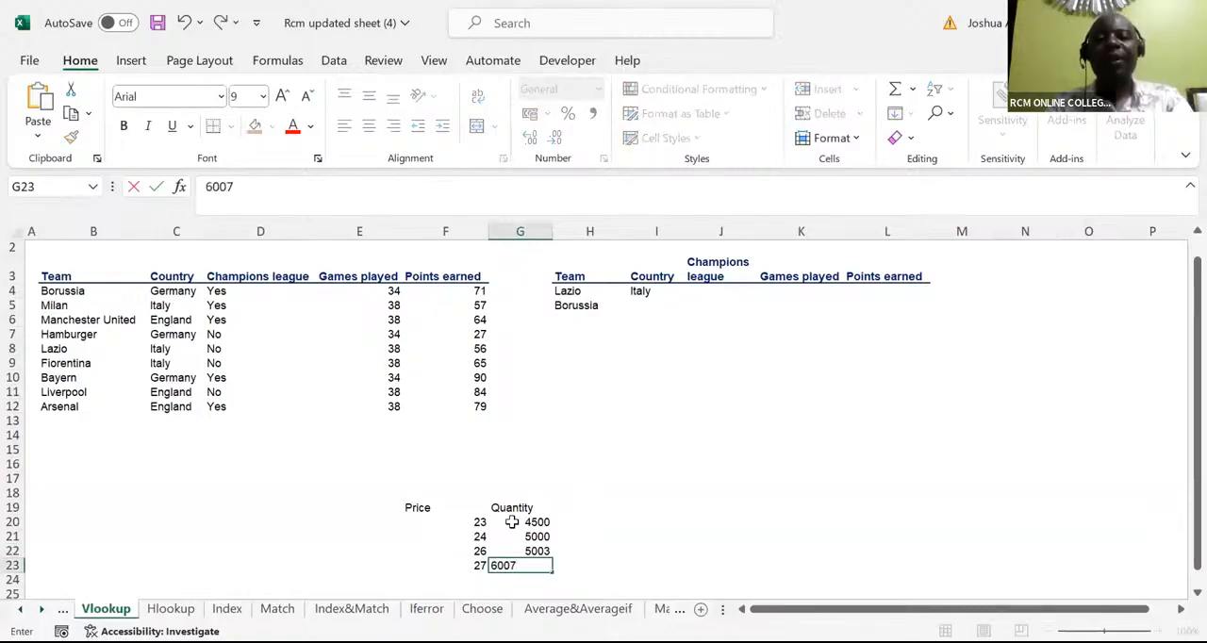
Add the header "Revenue=P*Q" in H19 beside the Quantity header
left_click(583, 507)
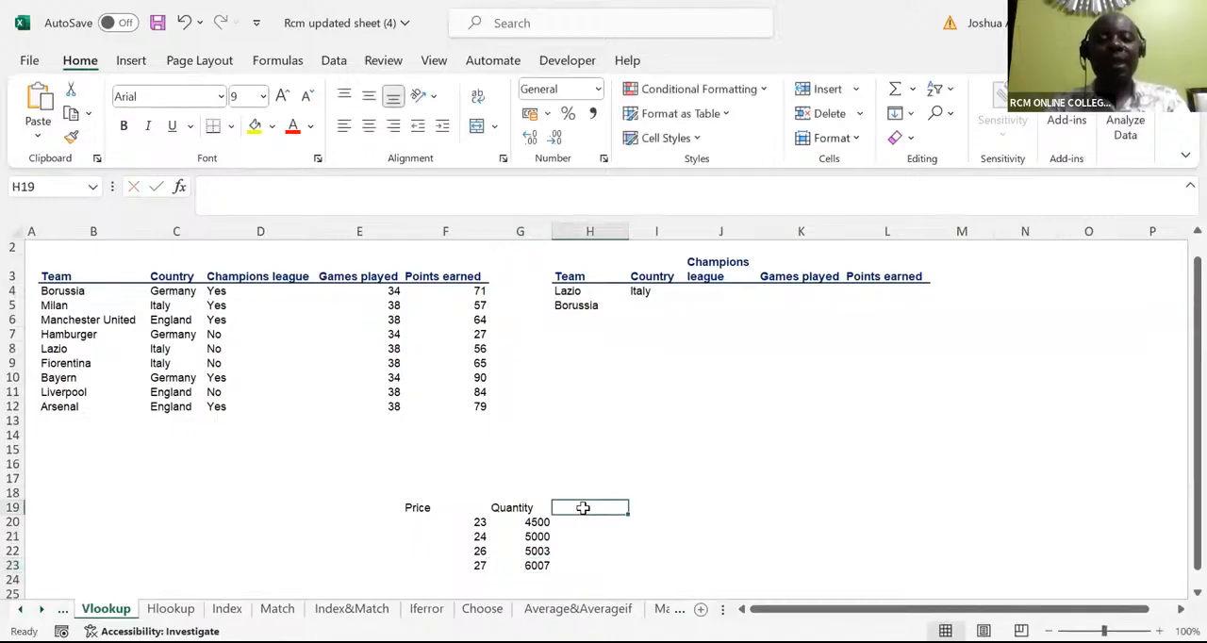
type("Rev")
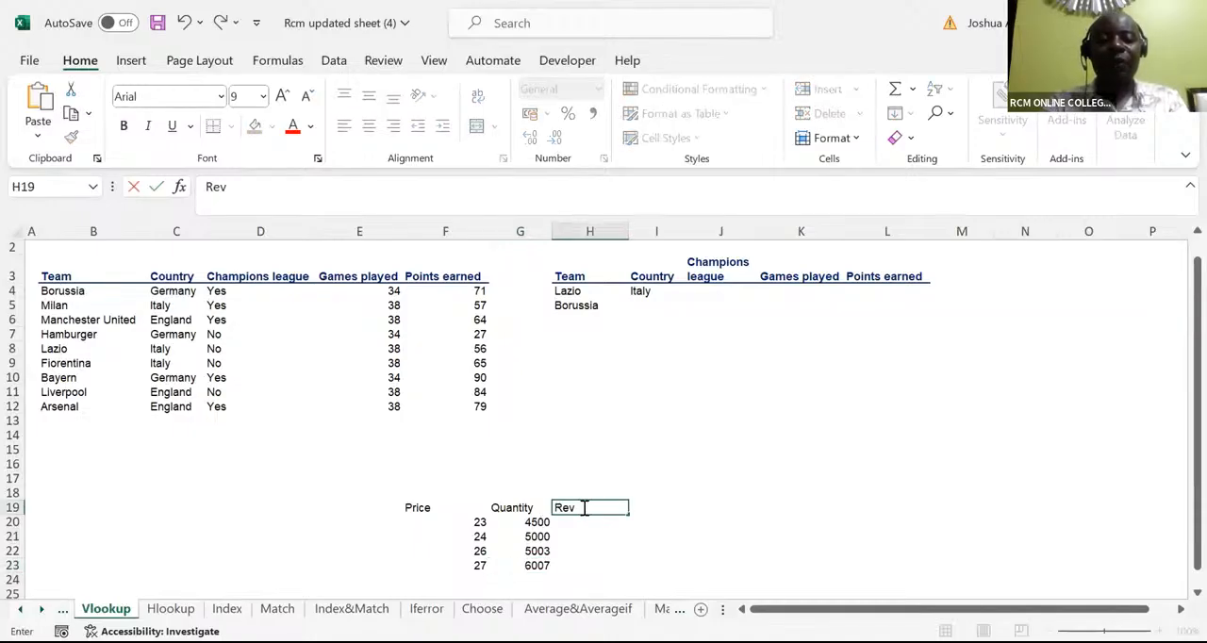
type("enue")
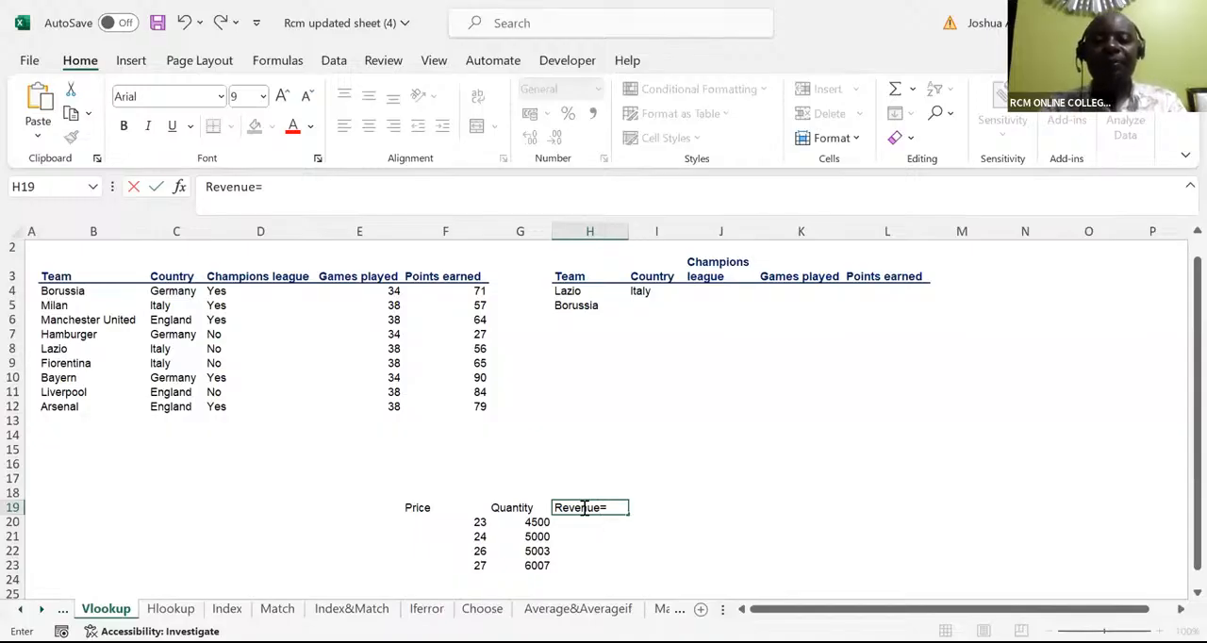
type("P")
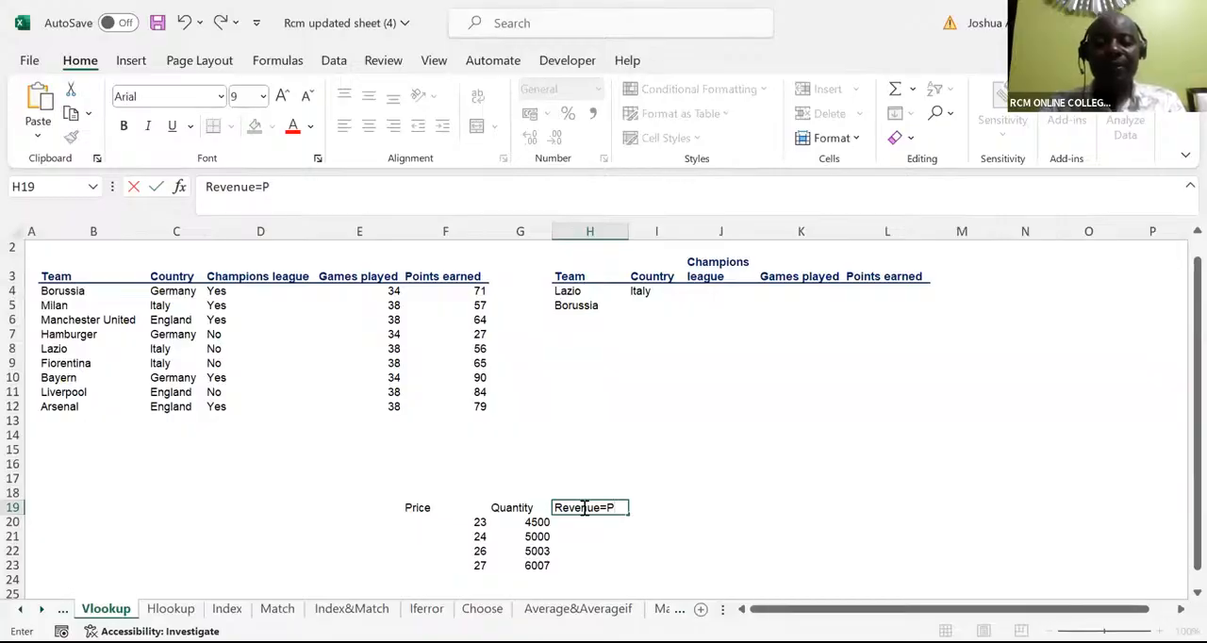
type("*")
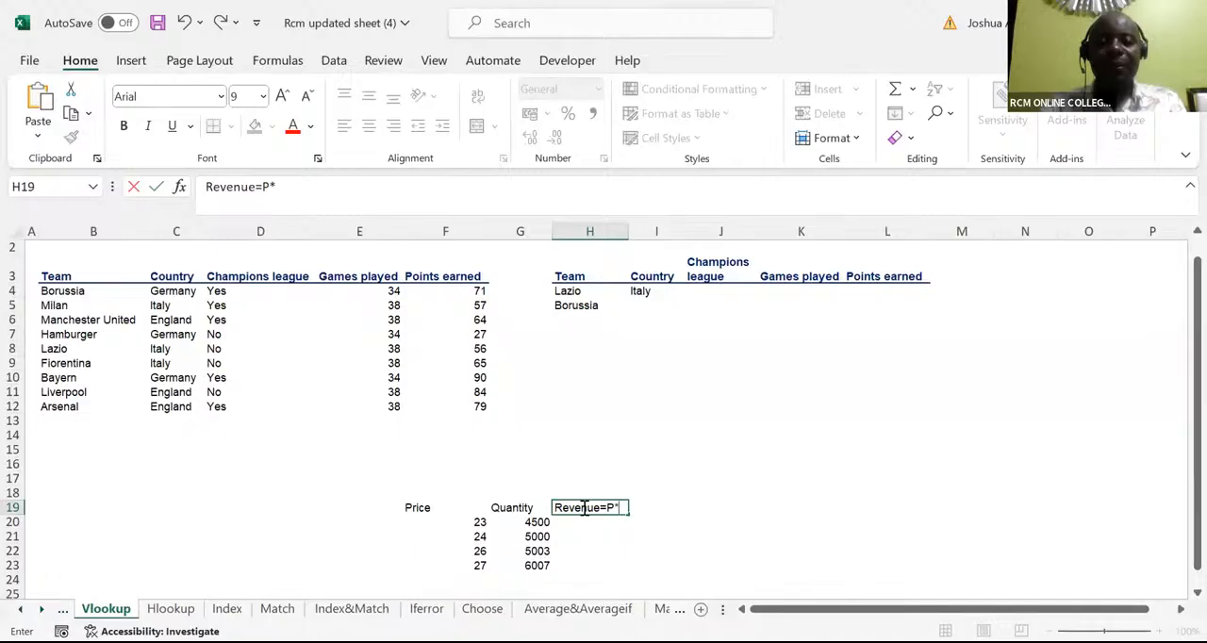
type("q")
key("BackSpace")
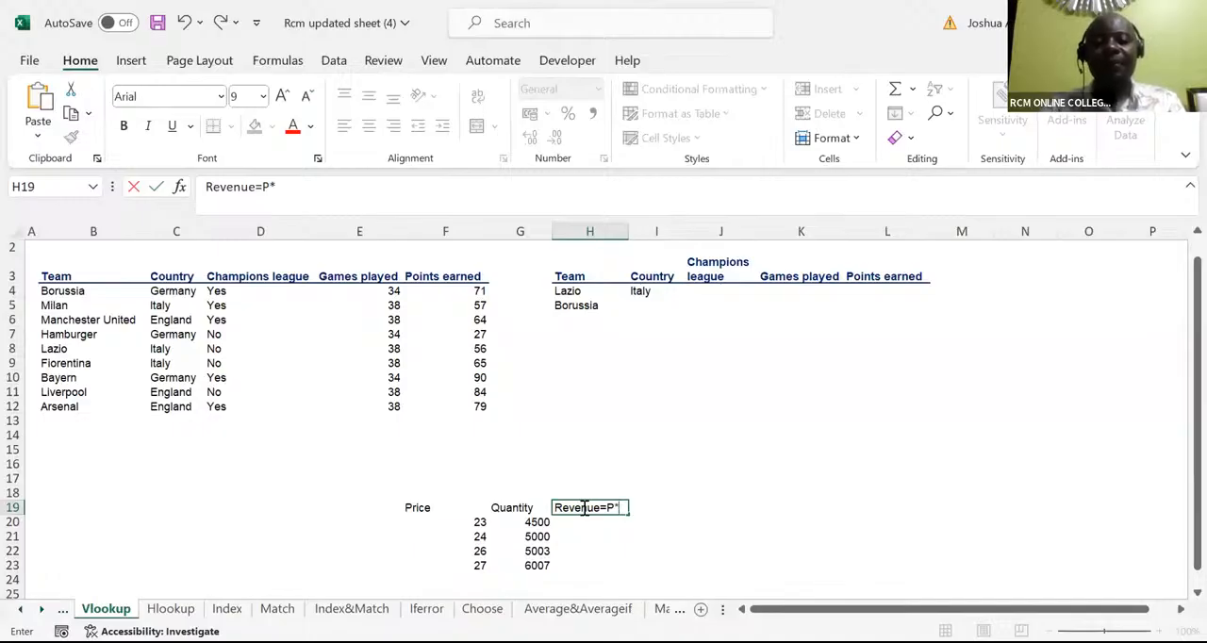
type("Q")
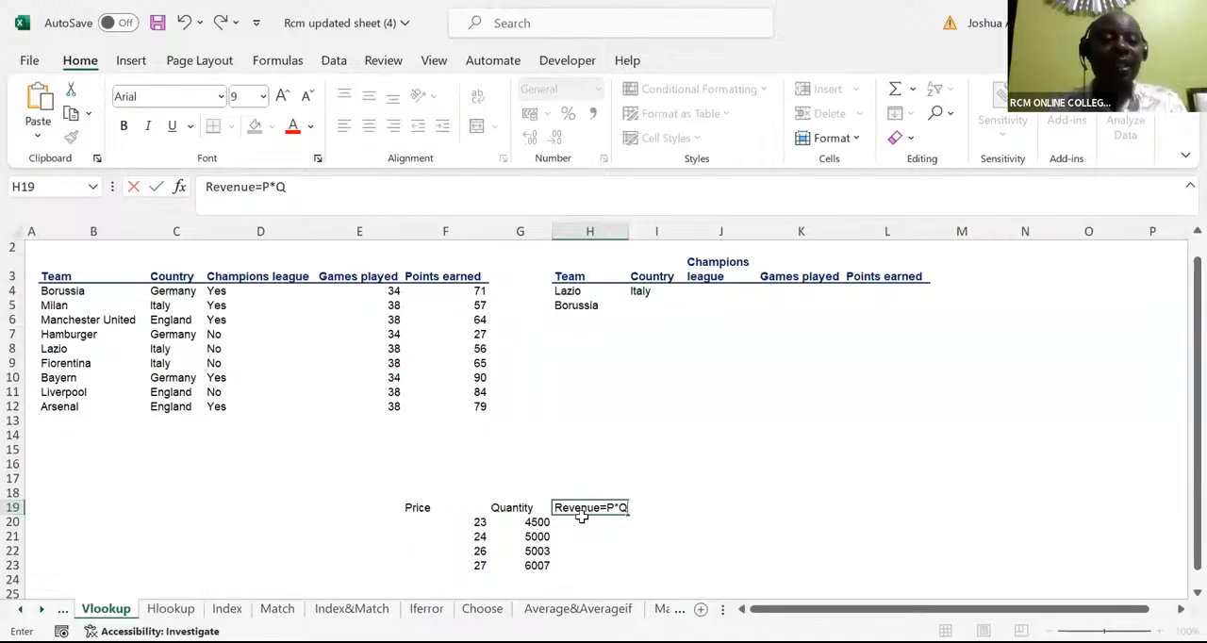
Enter the formula =F20*G20 in H20 and undo the entry
left_click(578, 524)
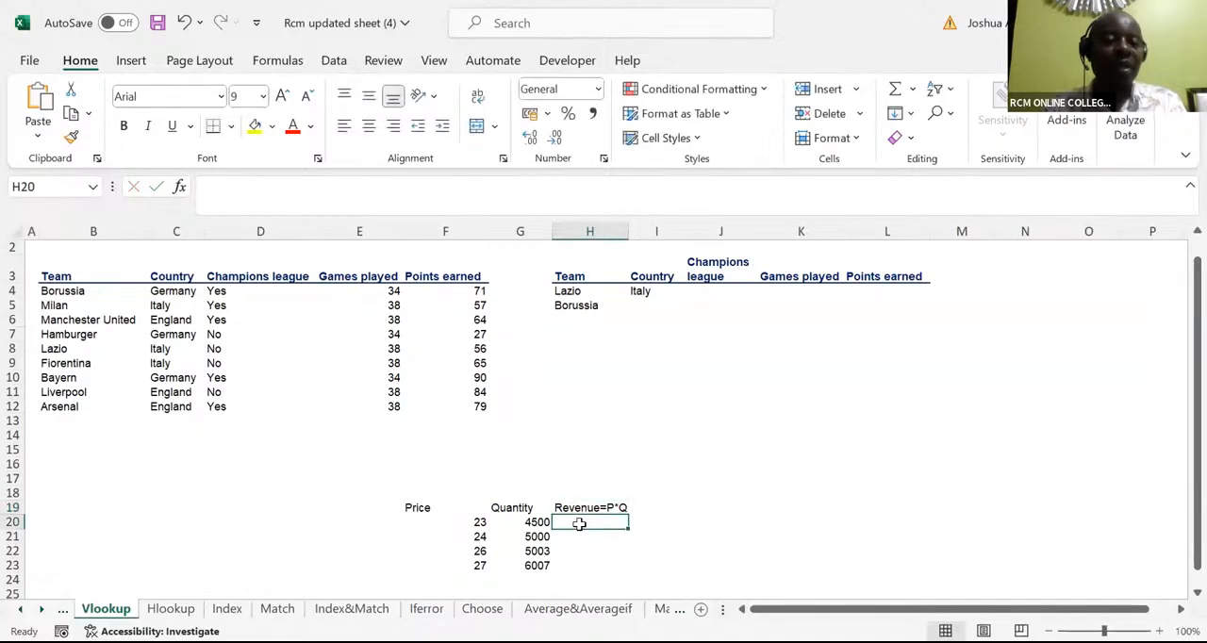
double_click(579, 525)
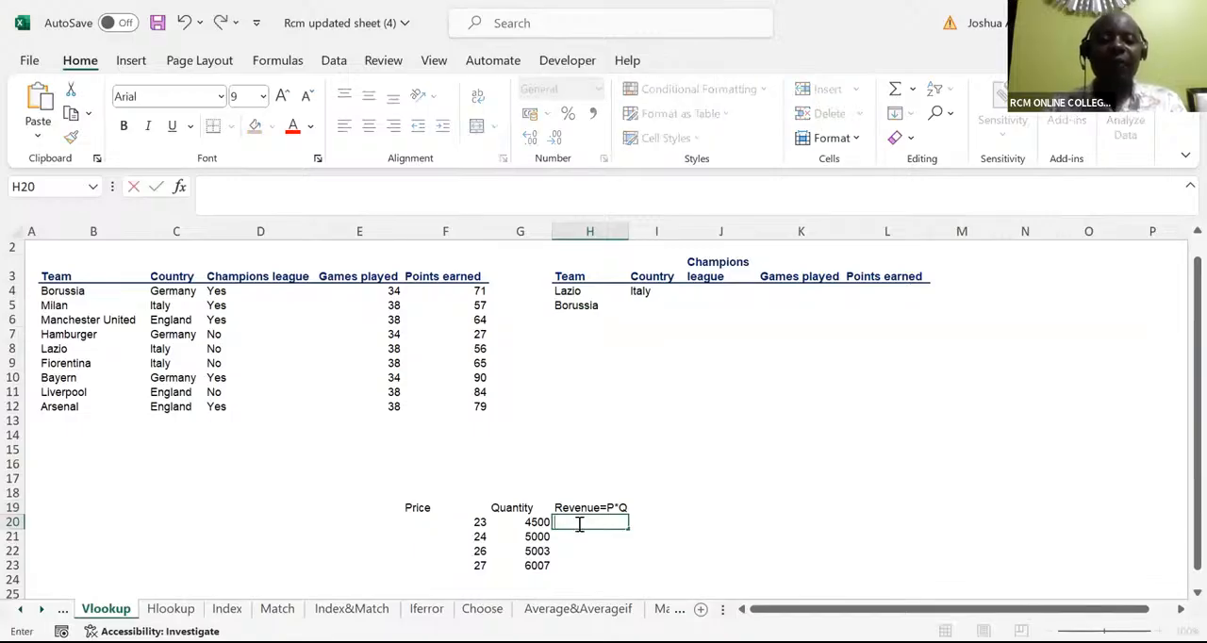
type("=")
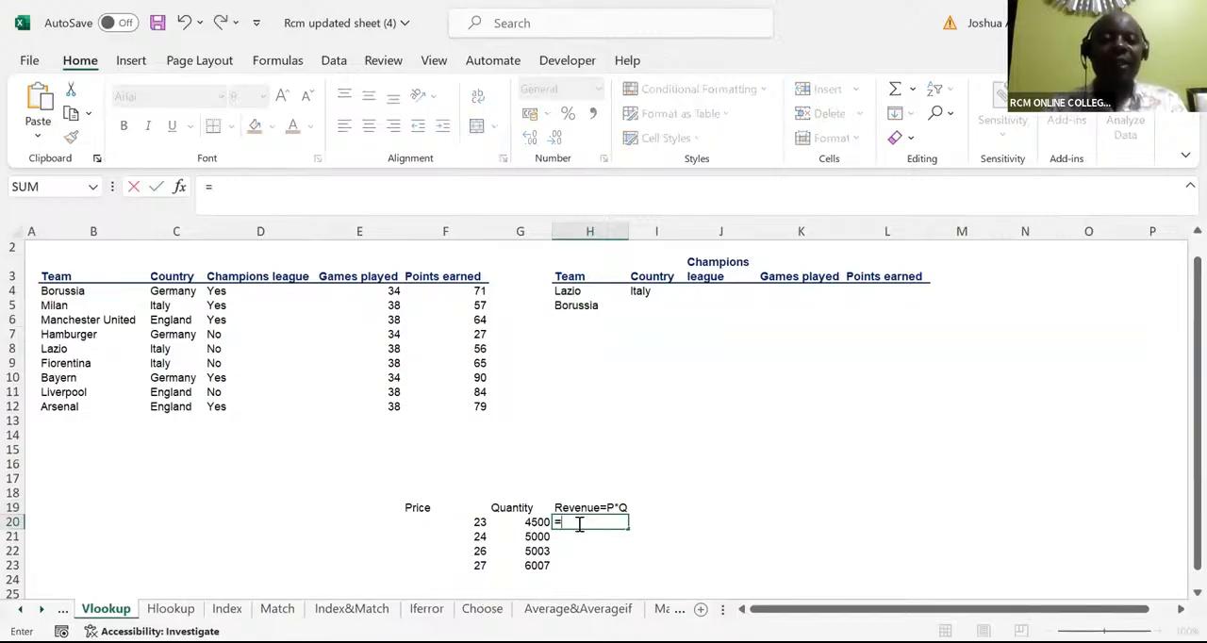
left_click(474, 523)
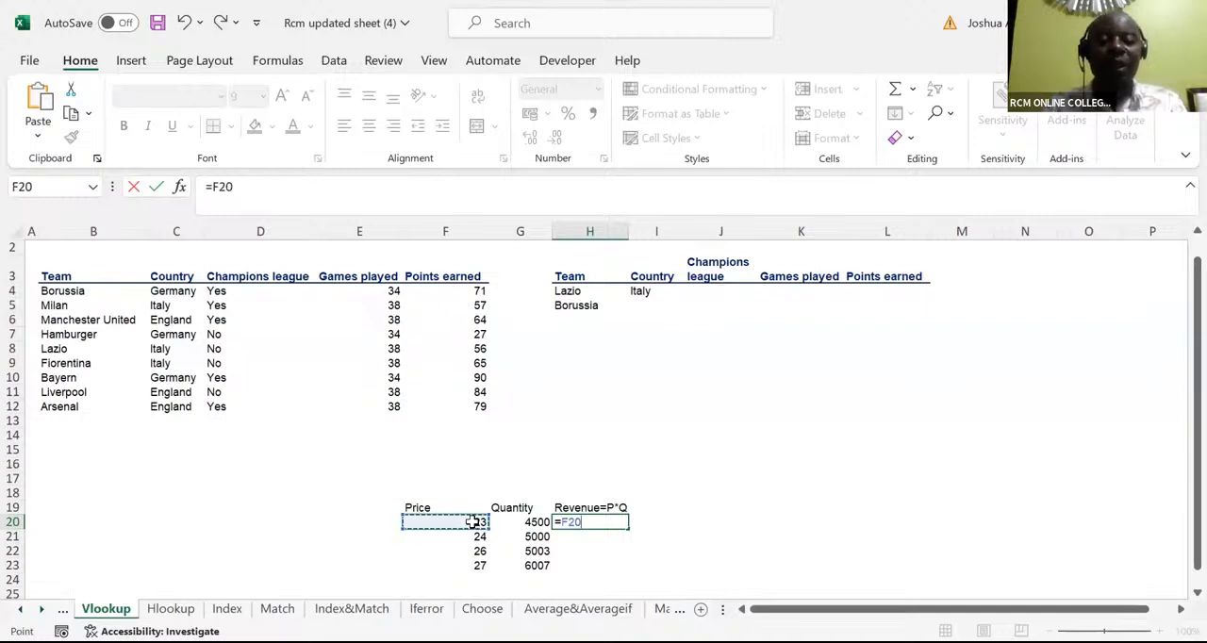
type("*")
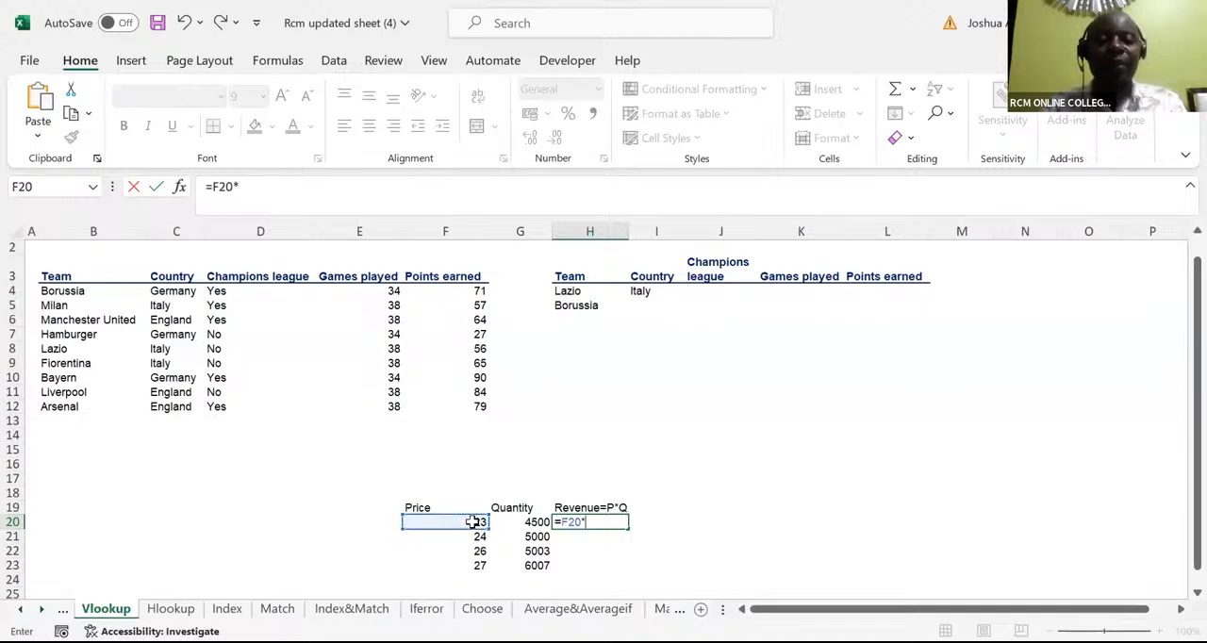
left_click(534, 521)
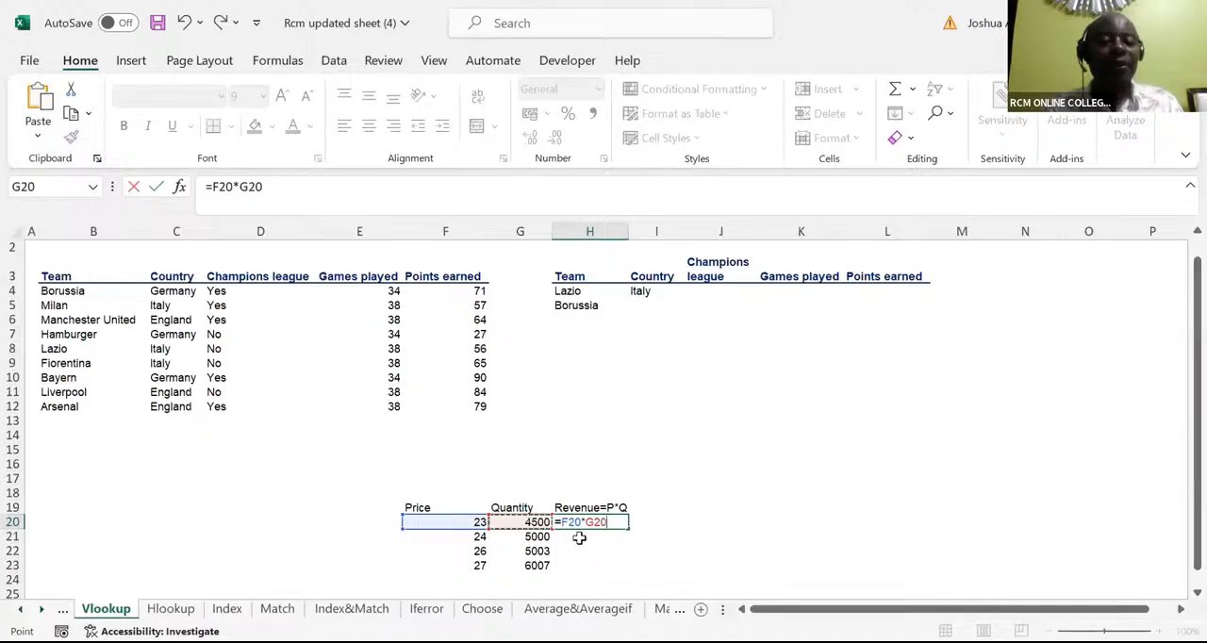
key("Return")
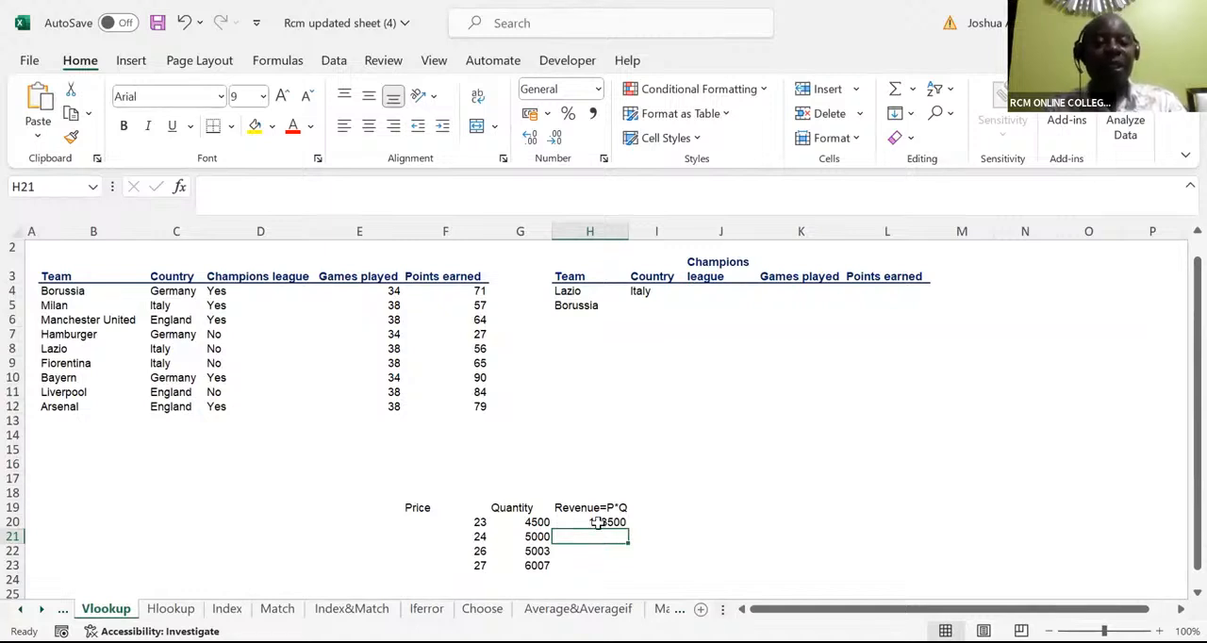
key("ctrl+z")
Multiply the first price by its quantity in H20 with =F20*G20 and fill the formula down to H23
type("=")
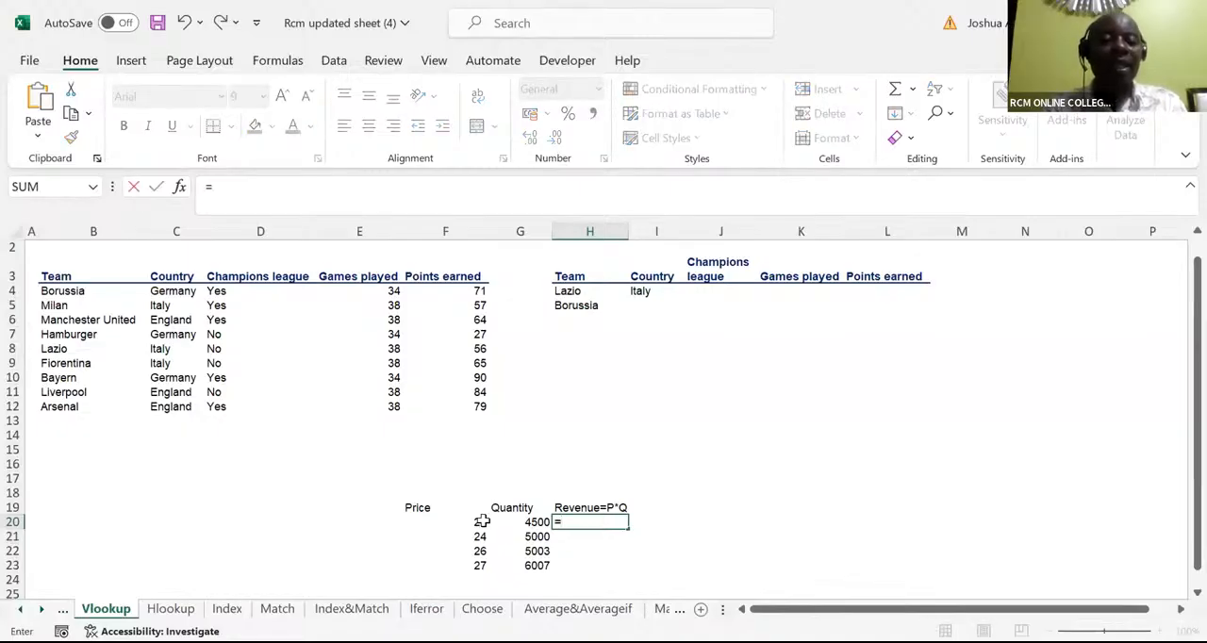
left_click(481, 522)
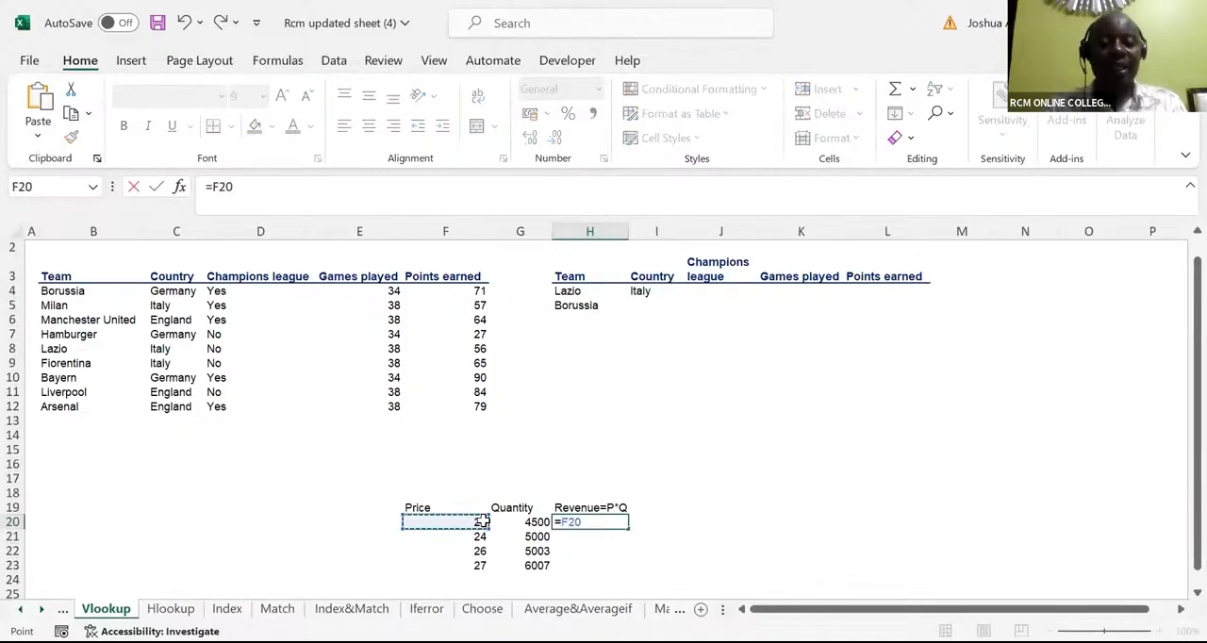
type("*")
left_click(521, 521)
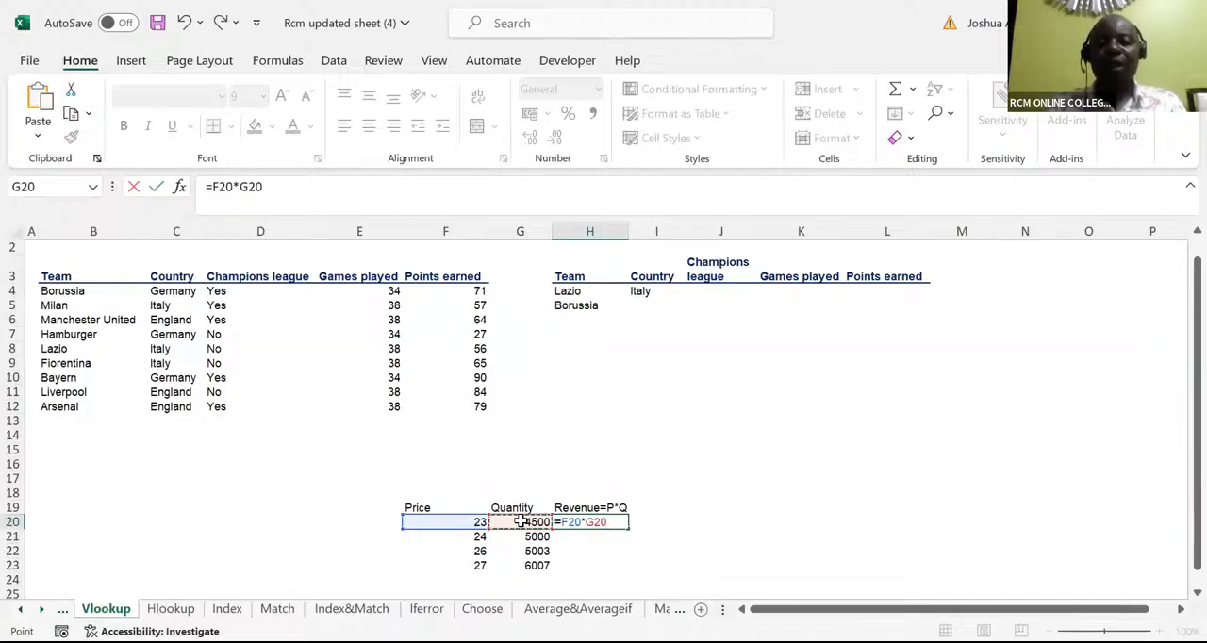
key("ctrl+Return")
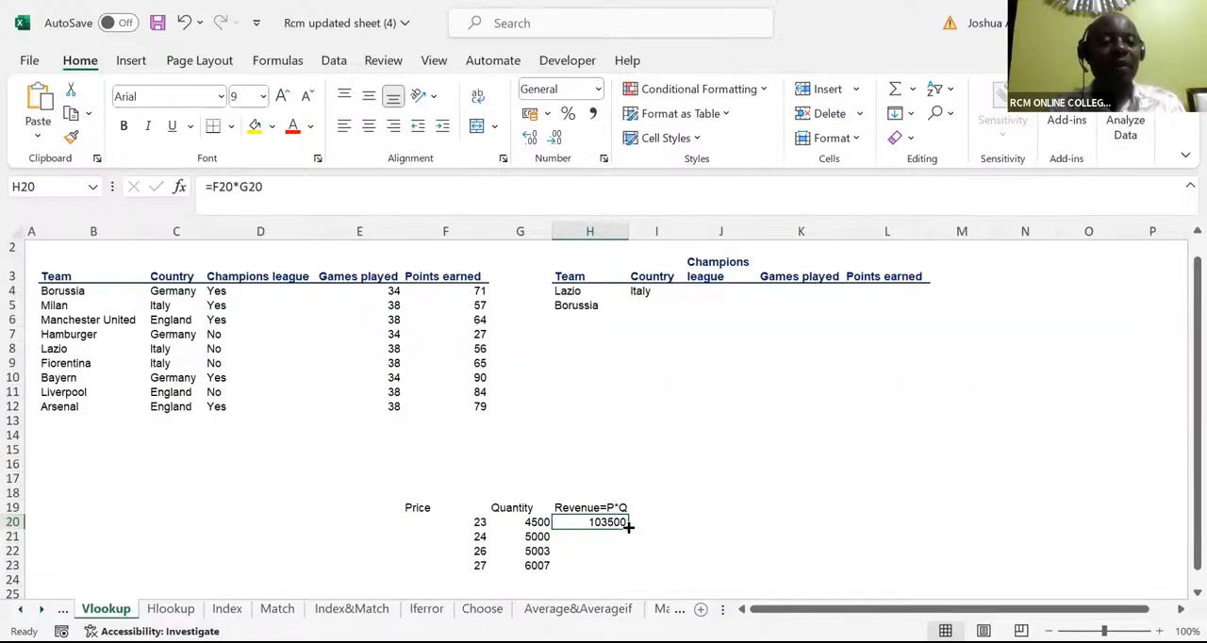
left_click_drag(628, 528, 626, 571)
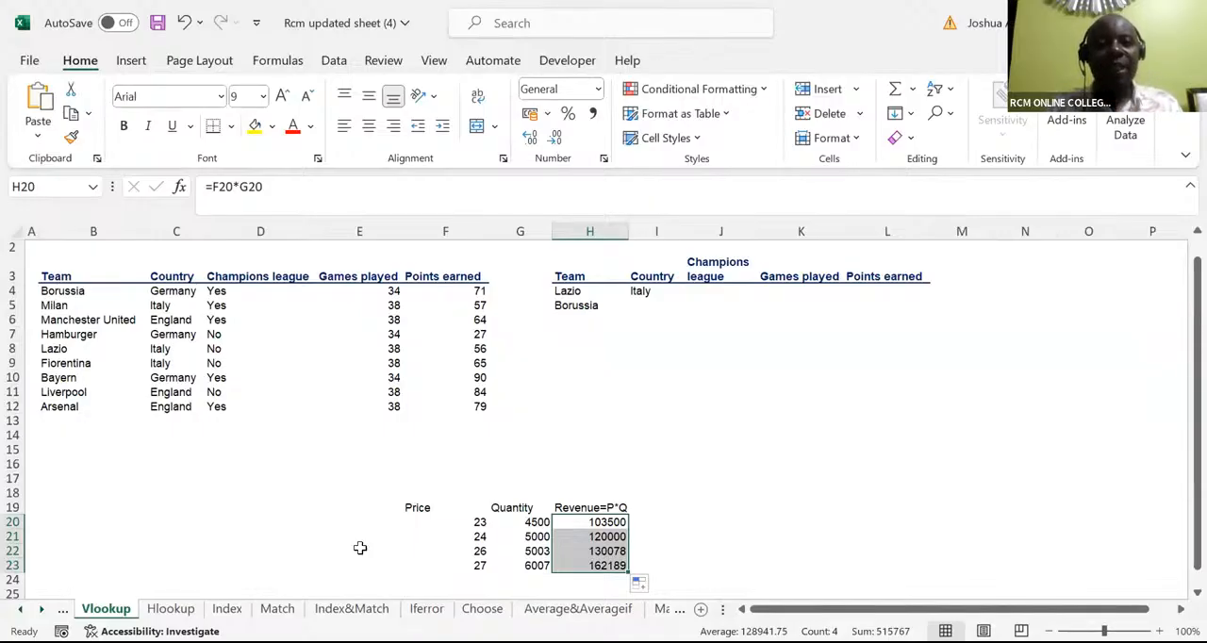
left_click(419, 158)
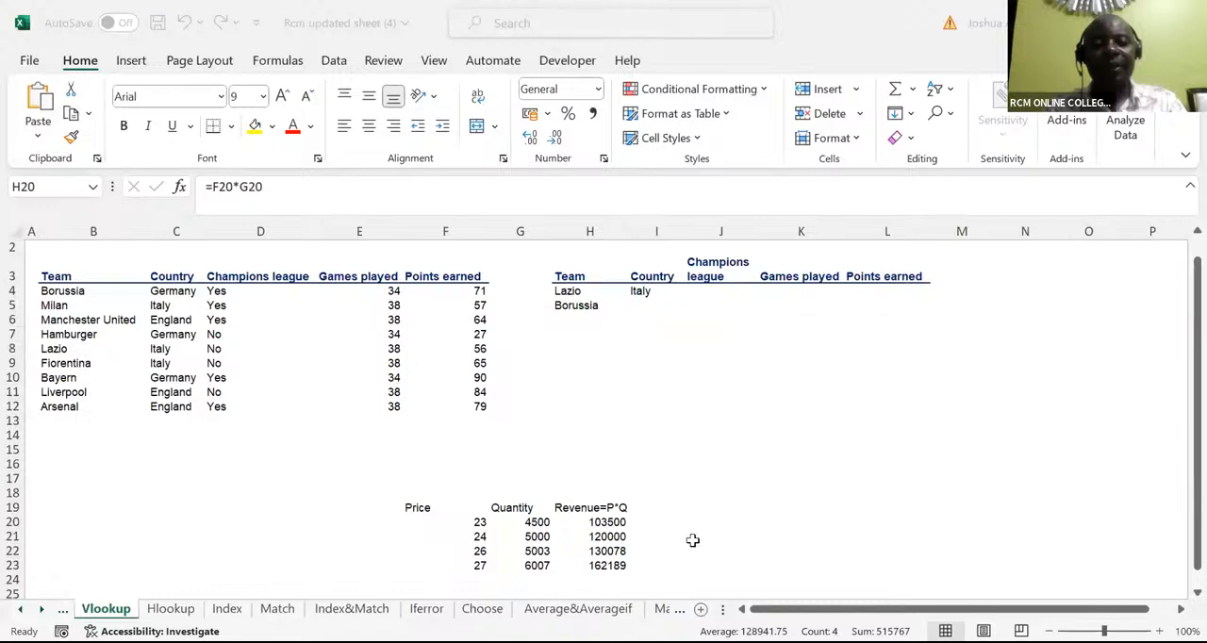
Undo the fill of the revenue column and clear the formula from H20
key("ctrl+z")
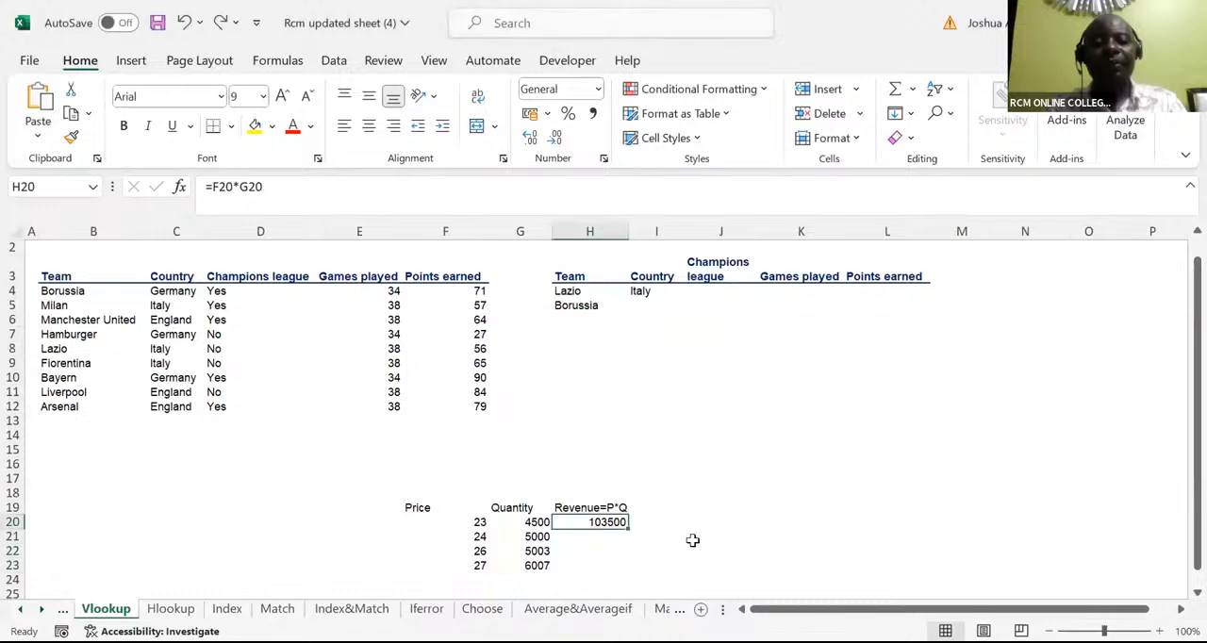
key("Delete")
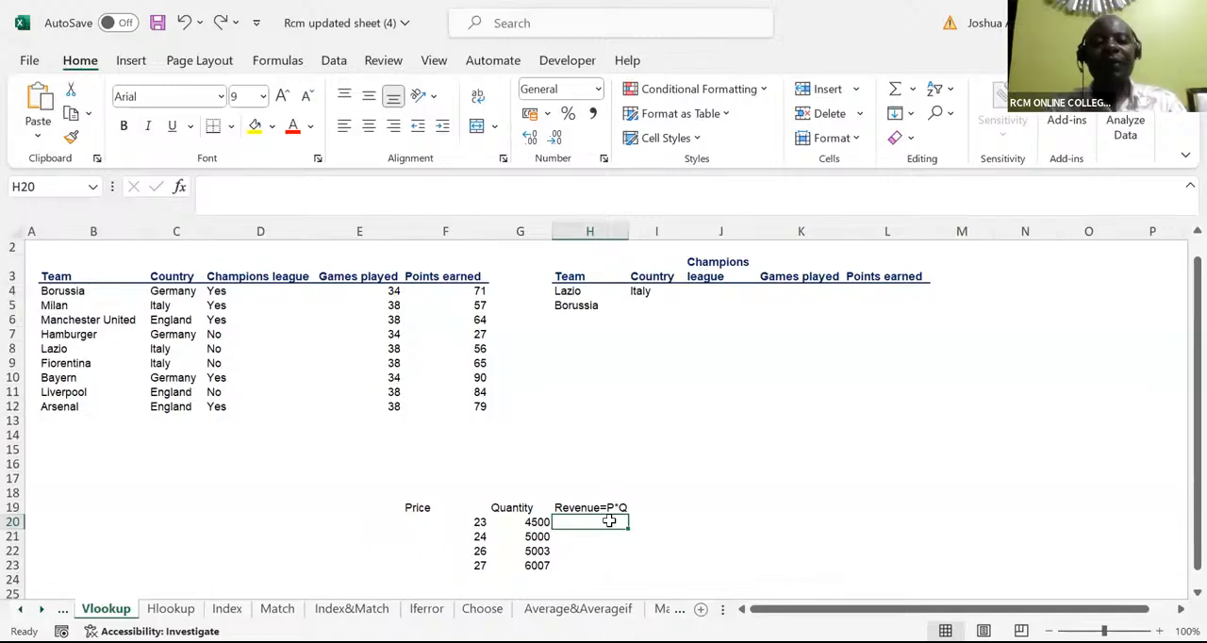
Calculate the first revenue in H20 with =F20*G20, fill the formula down to H23, and open the H20 formula to check its references
type("=")
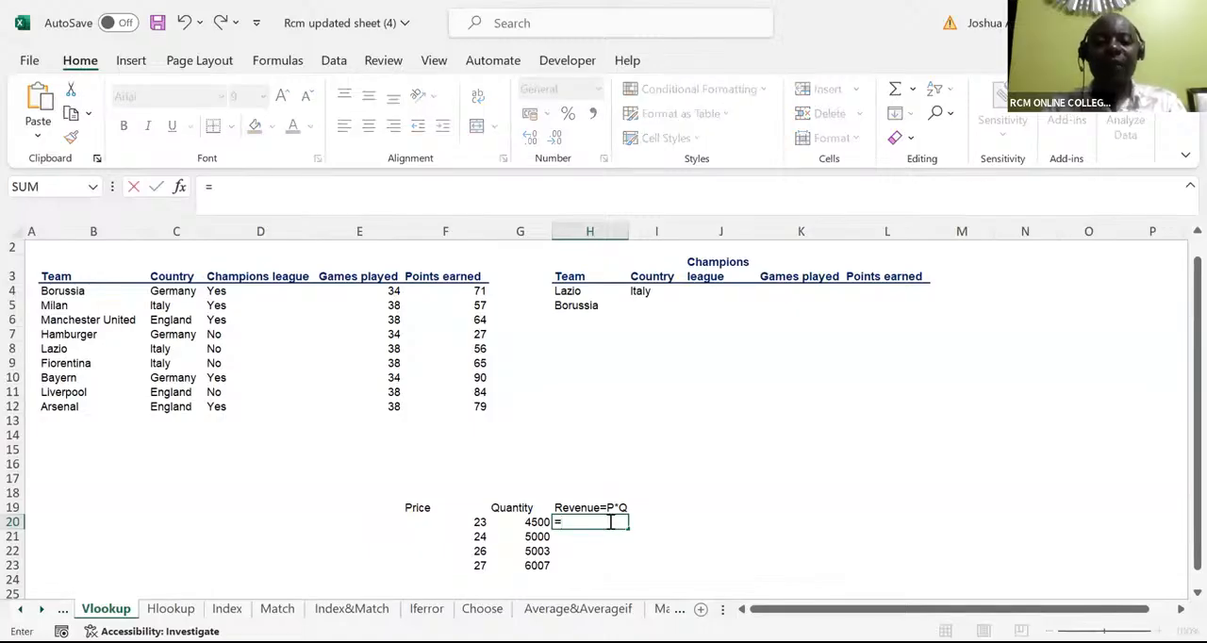
left_click(474, 524)
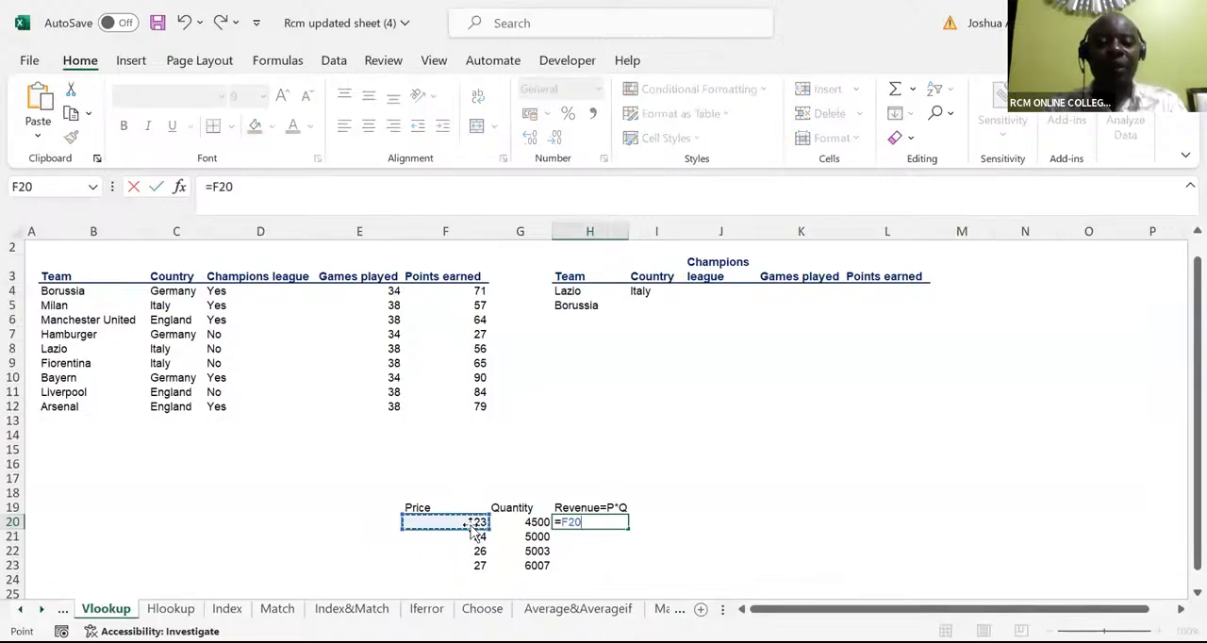
type("*")
left_click(528, 521)
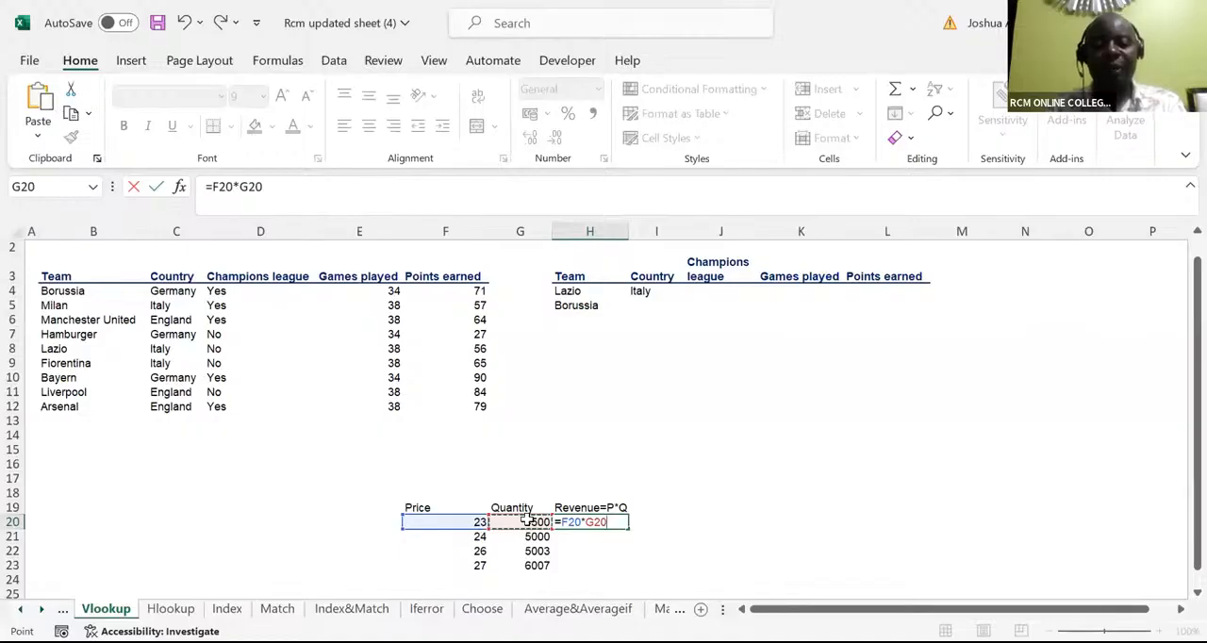
key("ctrl+Return")
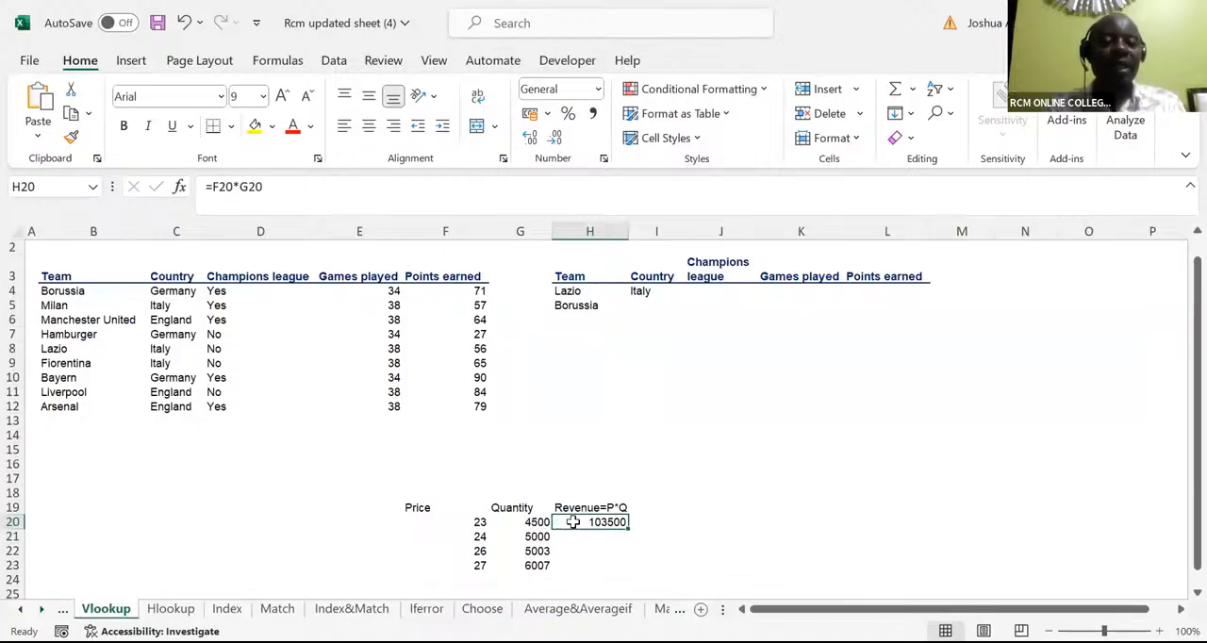
double_click(627, 529)
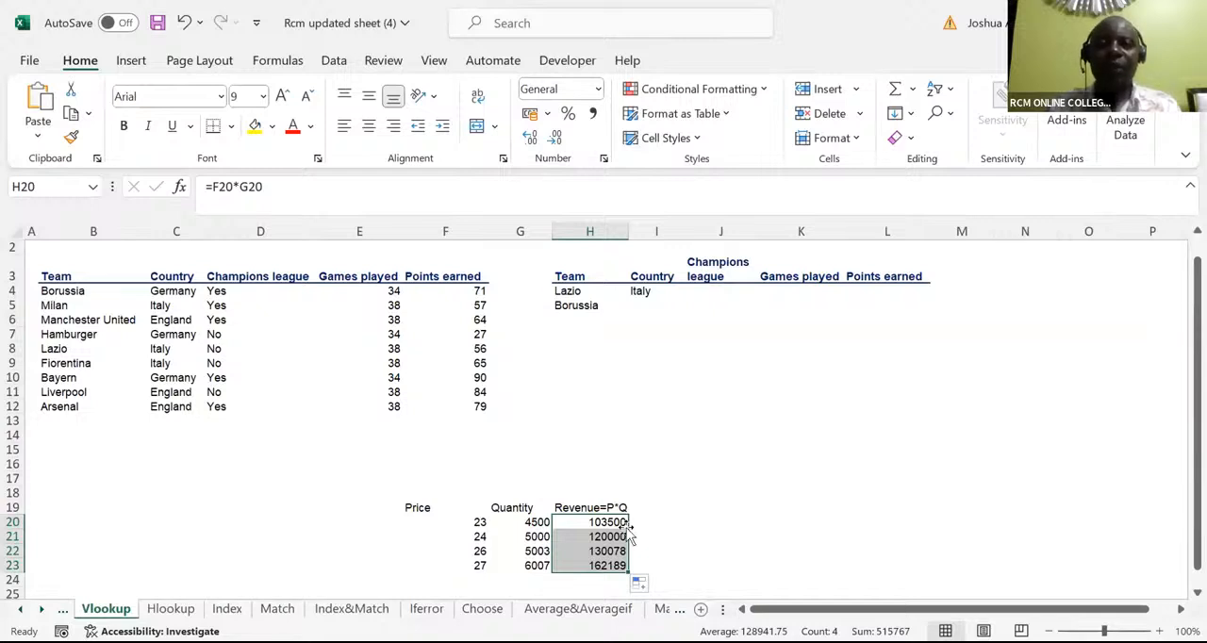
left_click(445, 105)
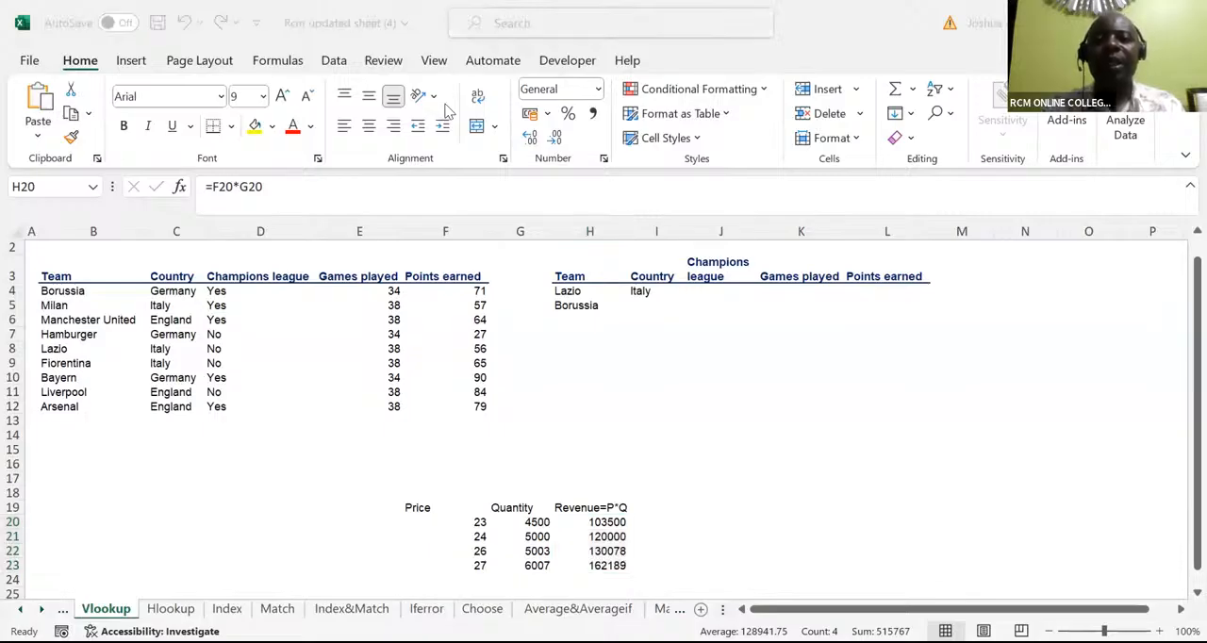
key("F2")
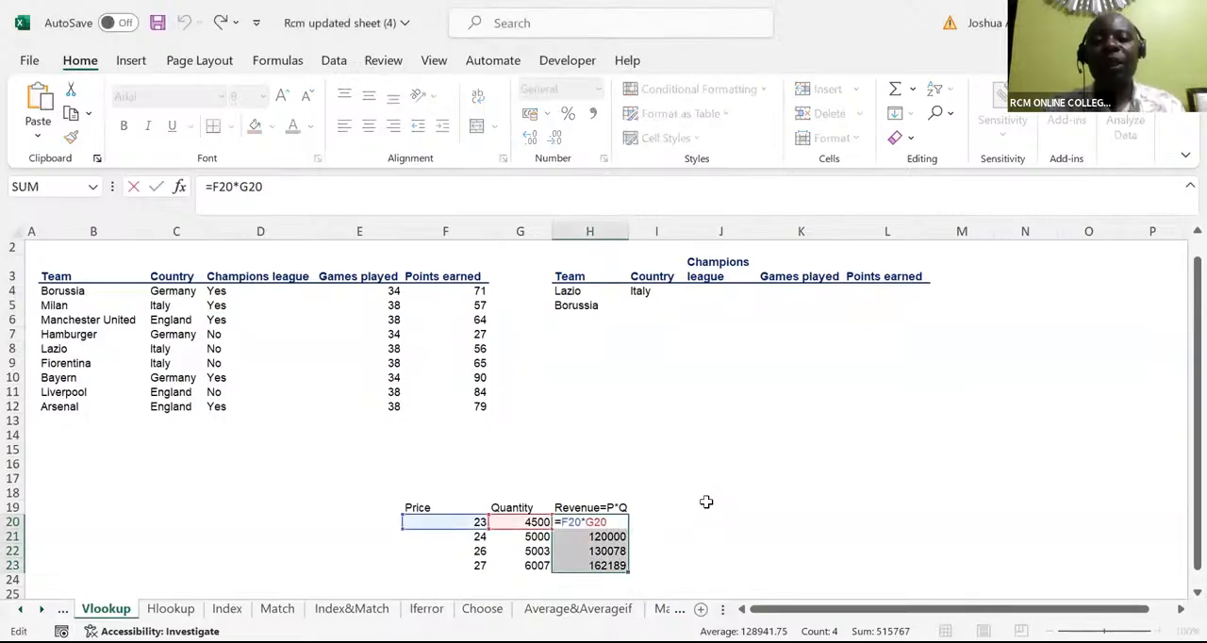
Start a second table with the headers PRICE in J20 and QUANTITY in K20
left_click(727, 518)
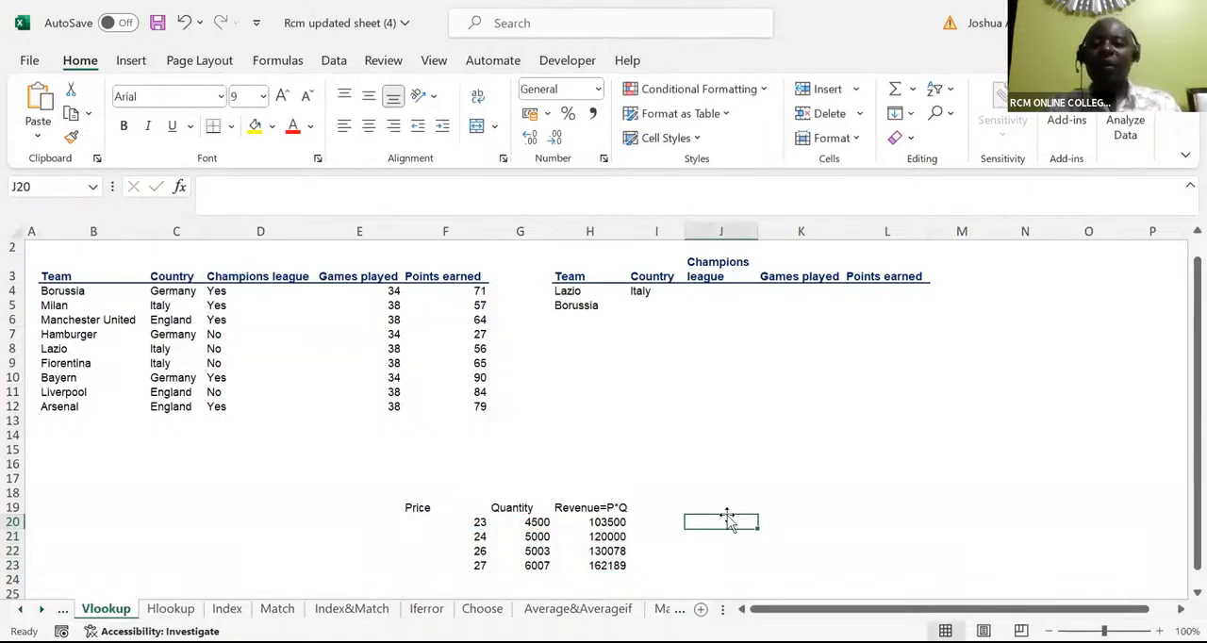
type("PR")
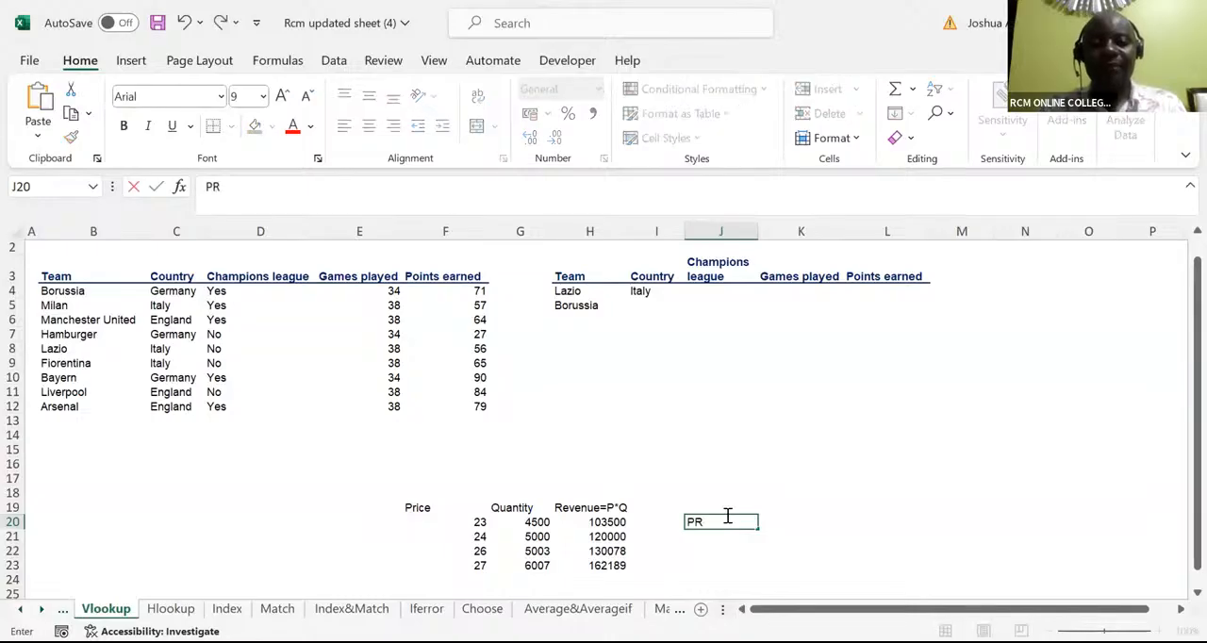
type("ICE")
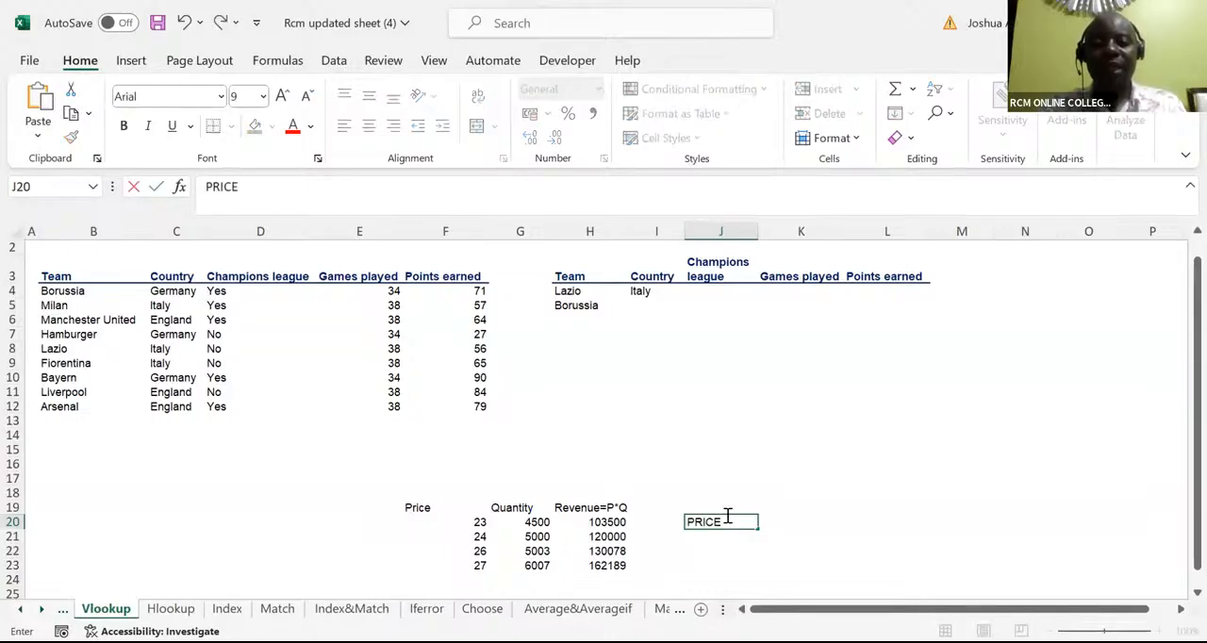
key("Tab")
type("QUA")
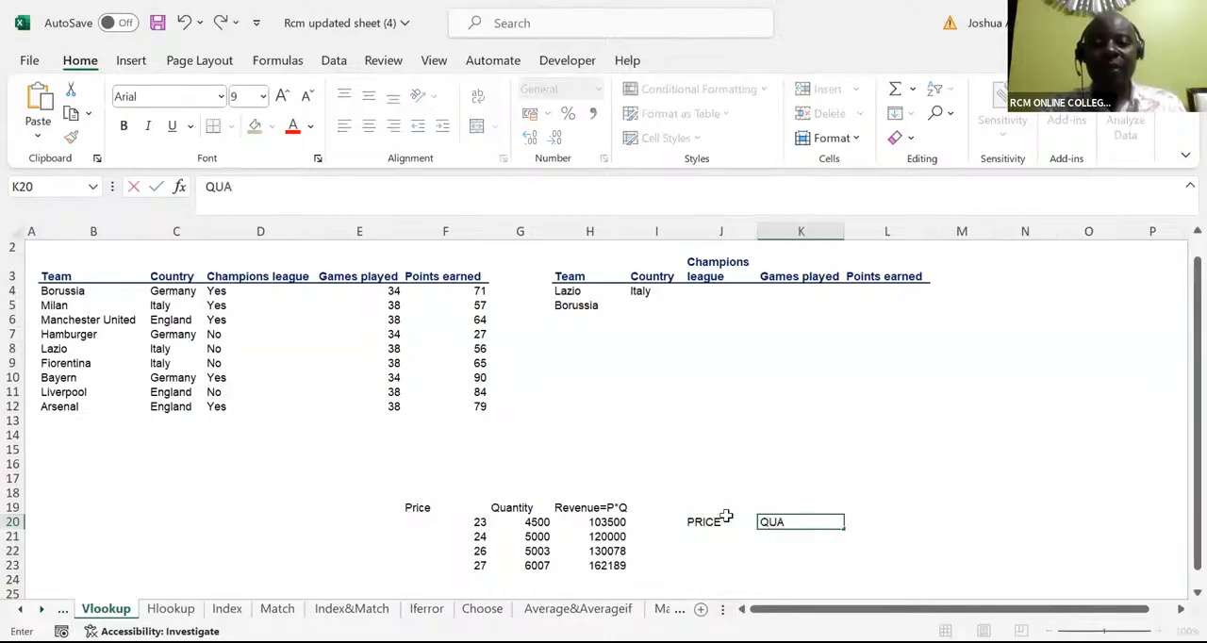
type("NTITY")
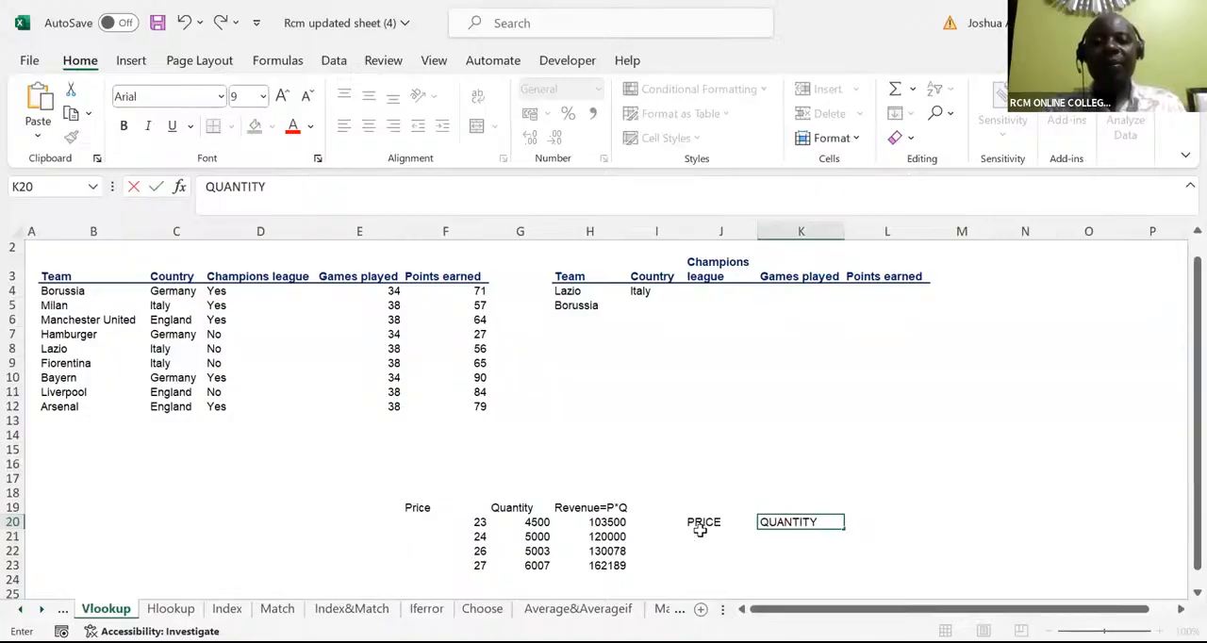
Enter a price of 10 in each of the cells J21 to J24 under the PRICE header
left_click(700, 531)
type("10")
key("Return")
type("10")
key("Return")
type("10")
key("Return")
type("10")
key("Return")
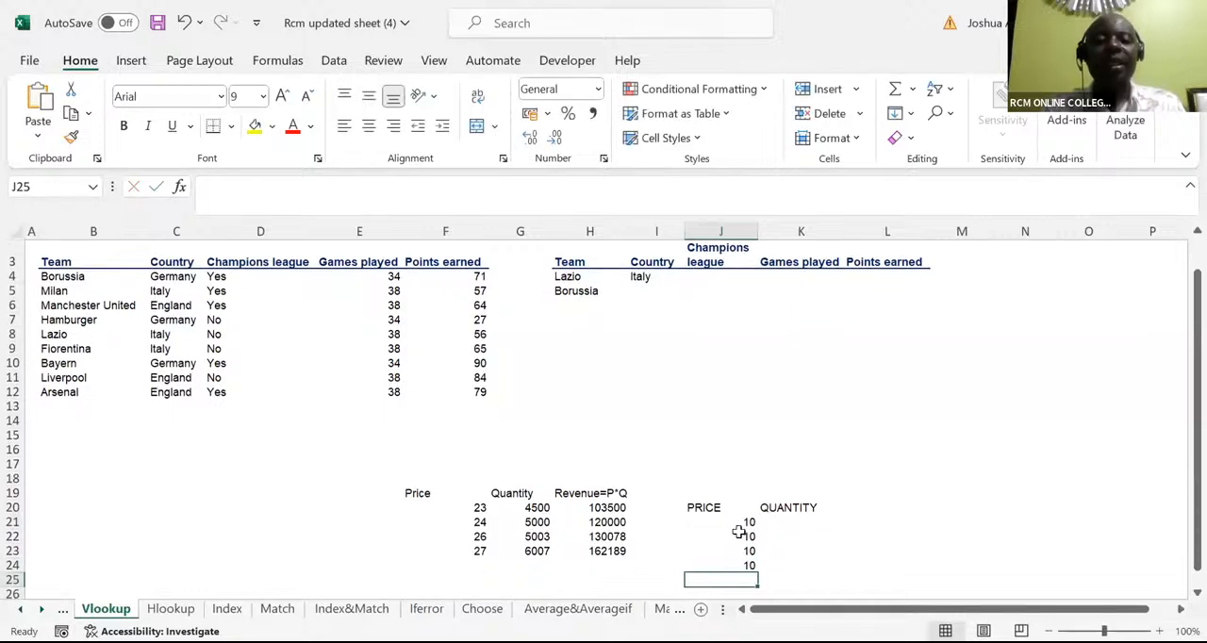
Enter the quantities 54, 45, 67 and 78 in K21 to K24 under the QUANTITY header
left_click(796, 522)
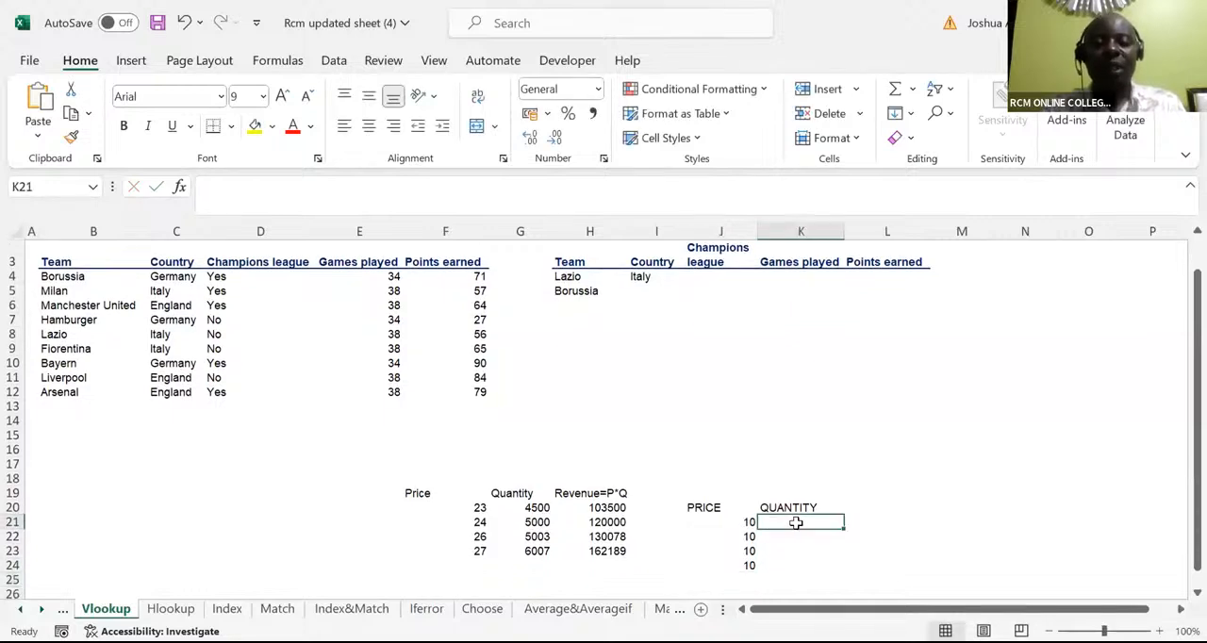
type("54")
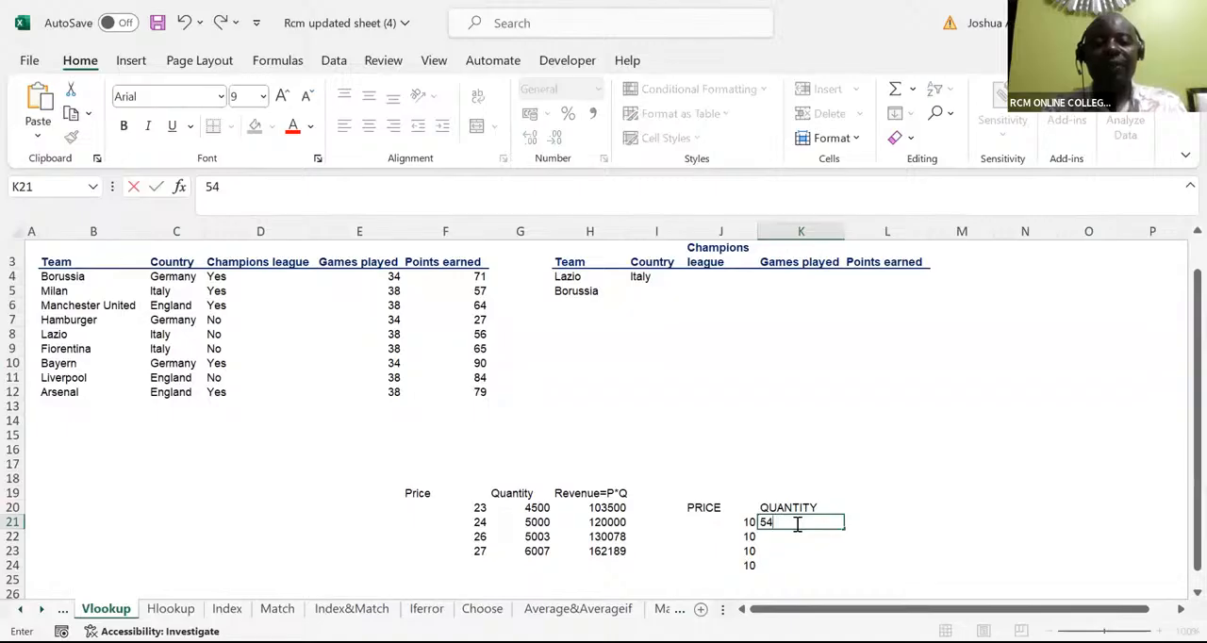
key("Return")
type("45")
key("Return")
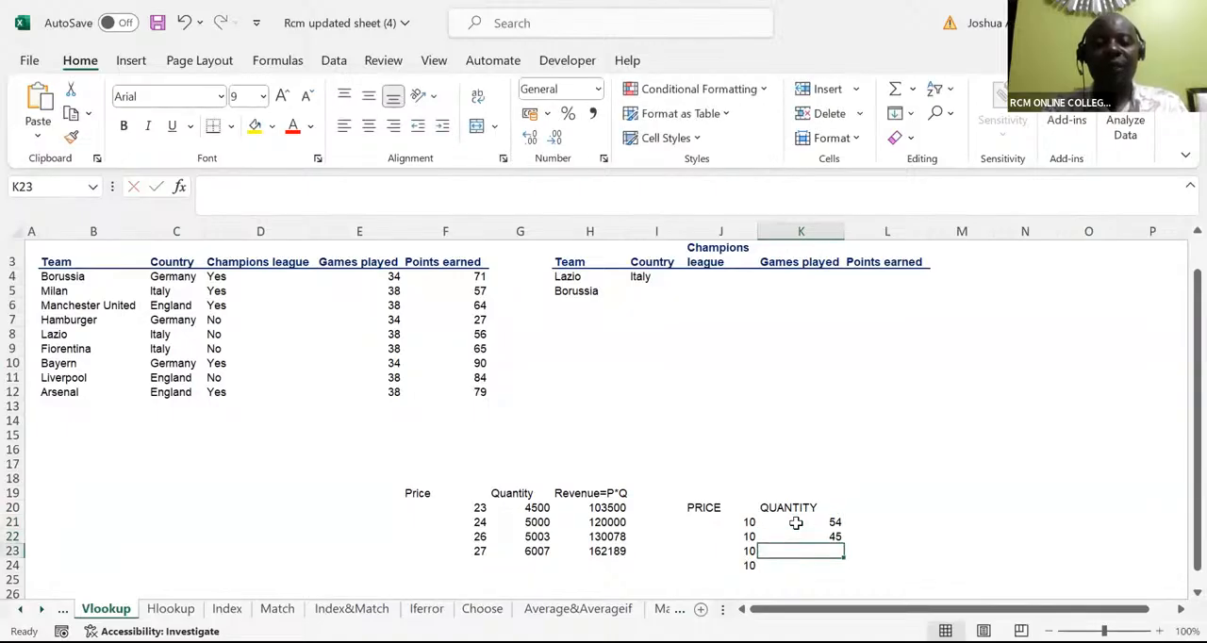
type("67")
key("Return")
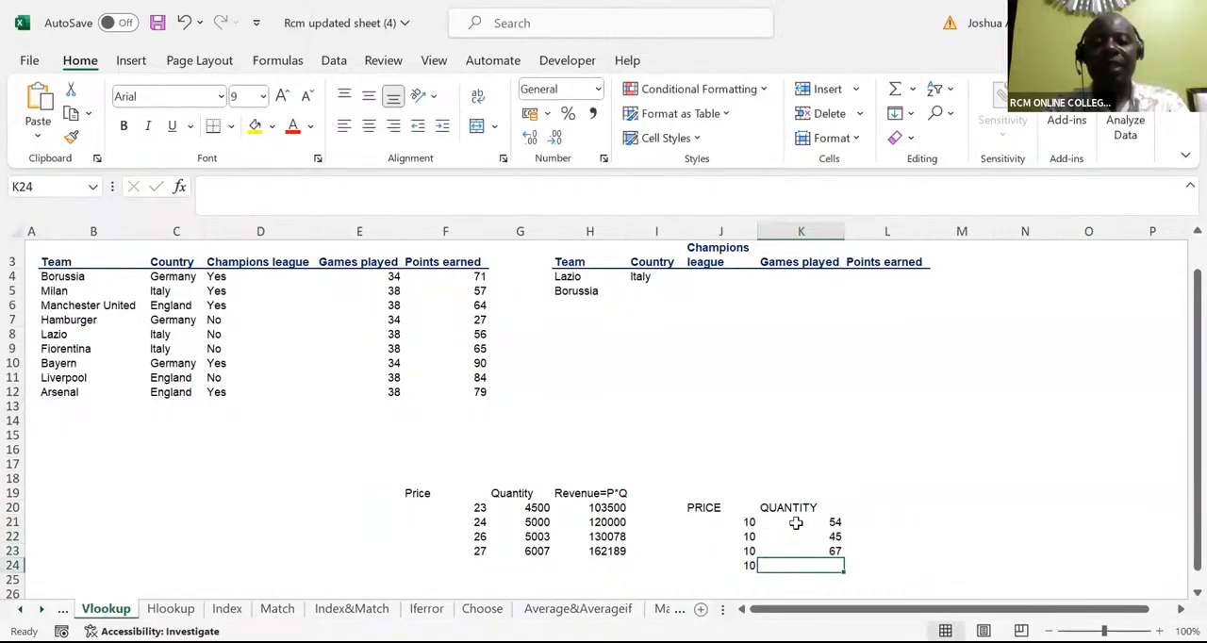
type("78")
key("Return")
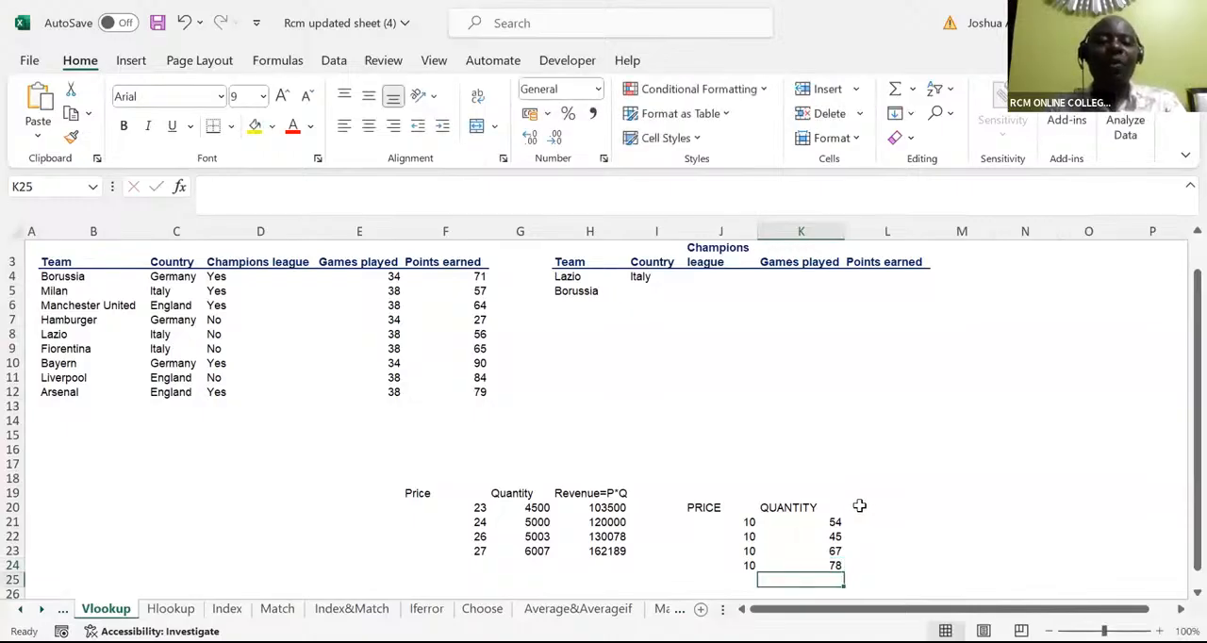
Add the header "Revenue" in L20 beside the QUANTITY header
left_click(859, 506)
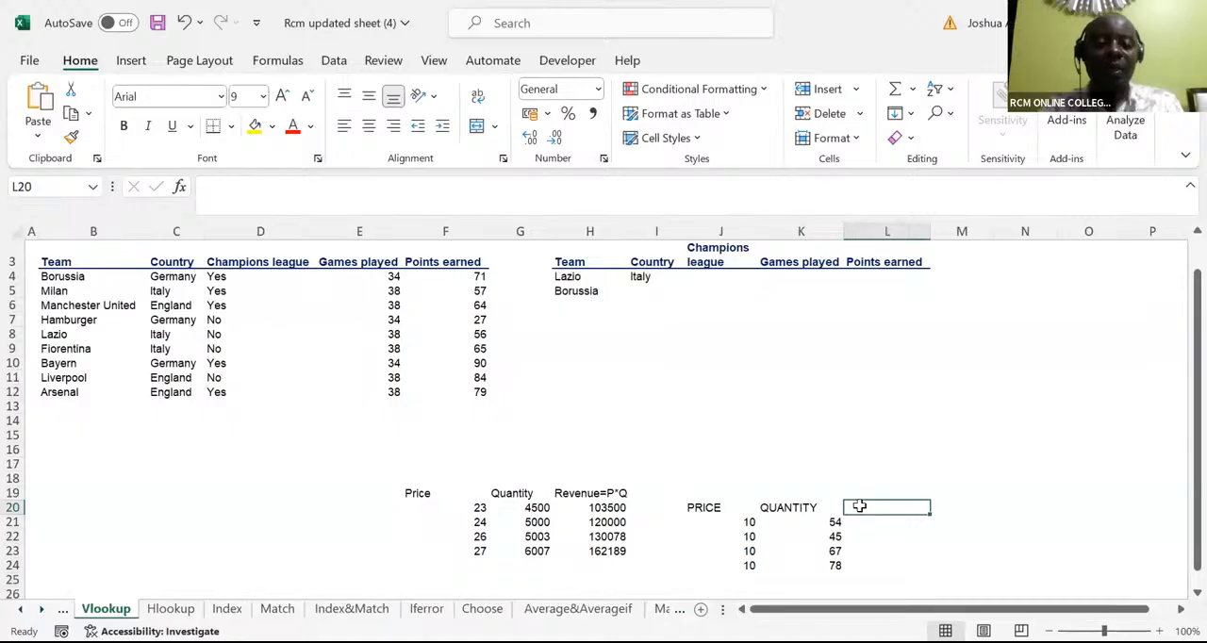
type("Revenue")
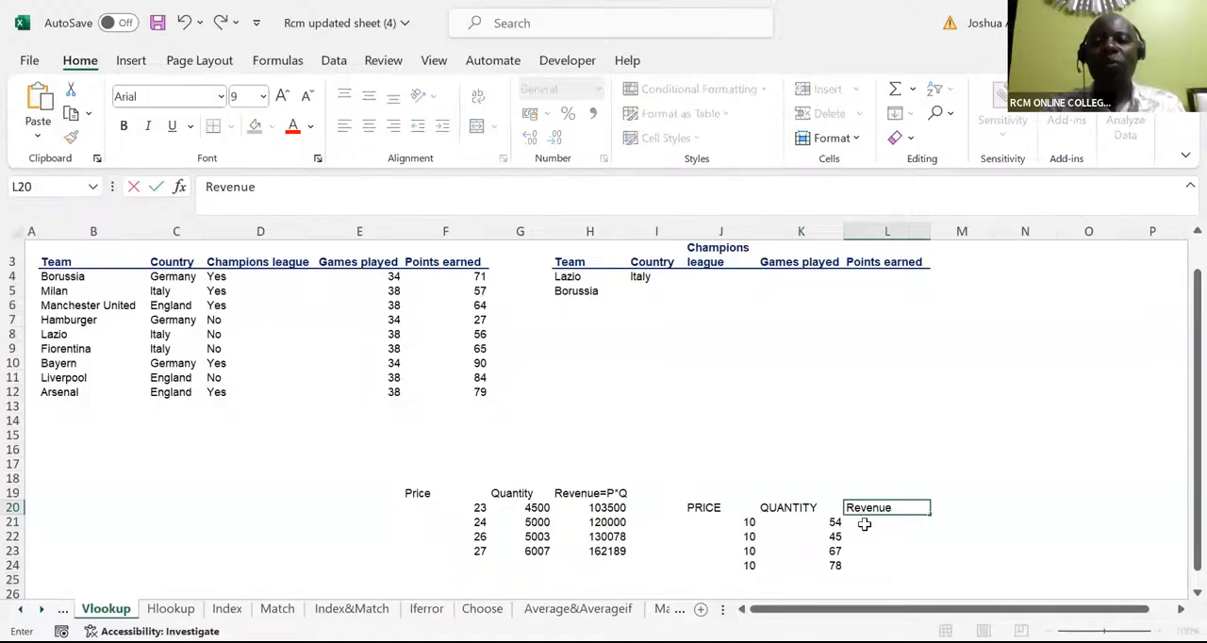
key("Return")
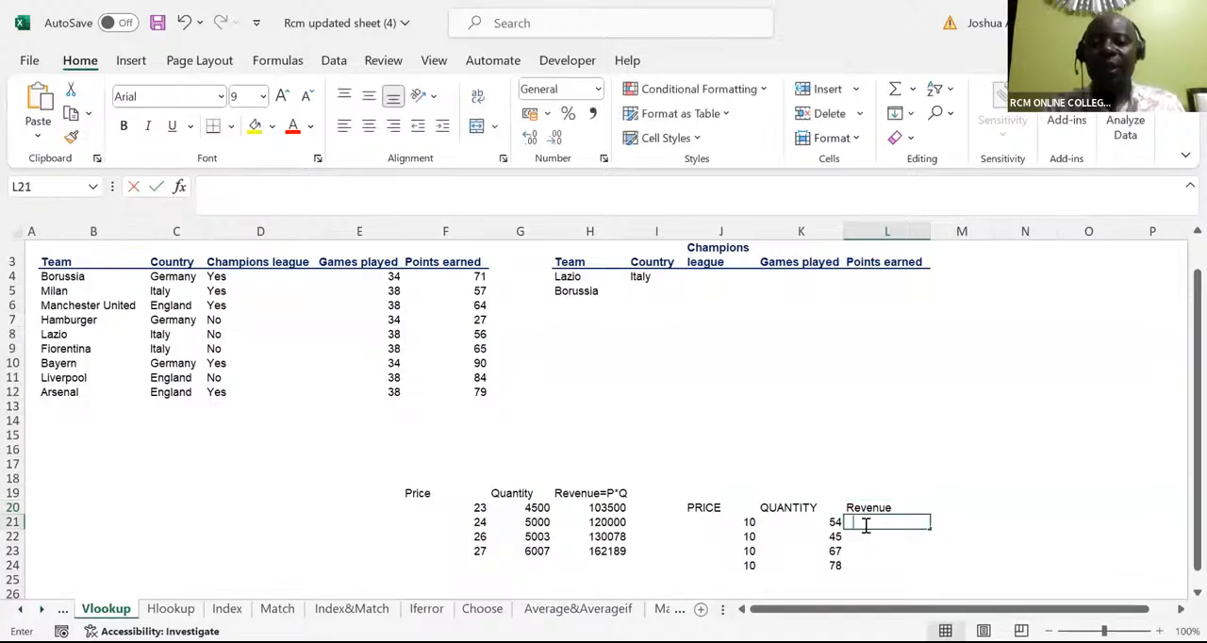
Multiply price by quantity in L21 with =J21*K21 and fill the formula down to L24
type("=")
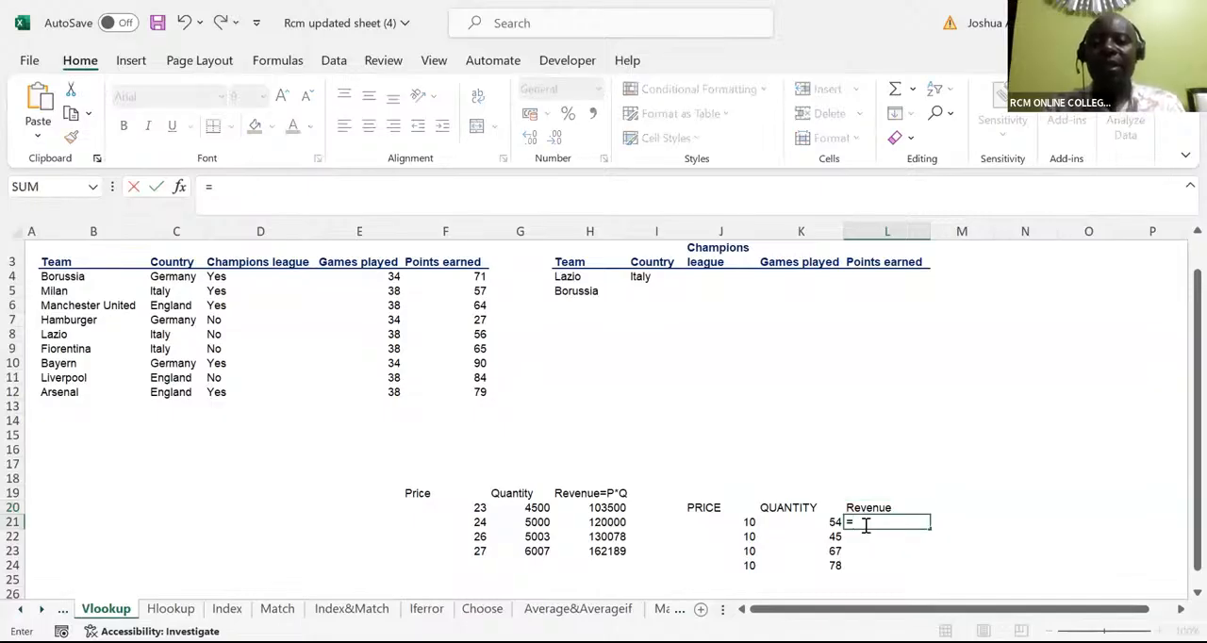
left_click(747, 523)
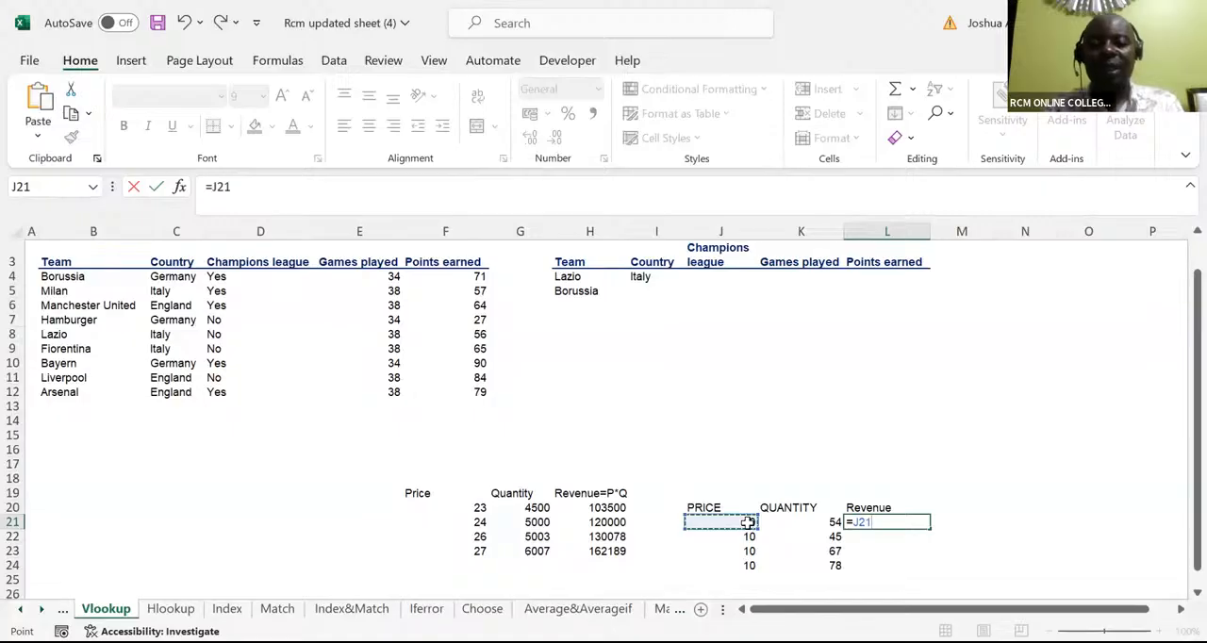
type("*")
left_click(795, 522)
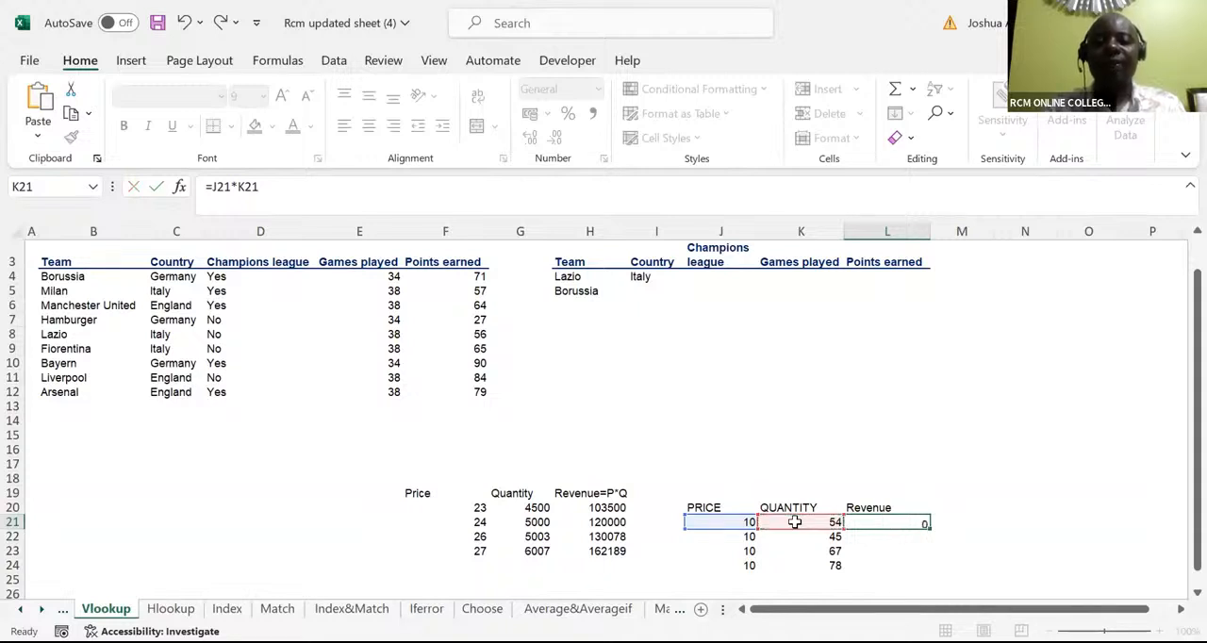
key("ctrl+Return")
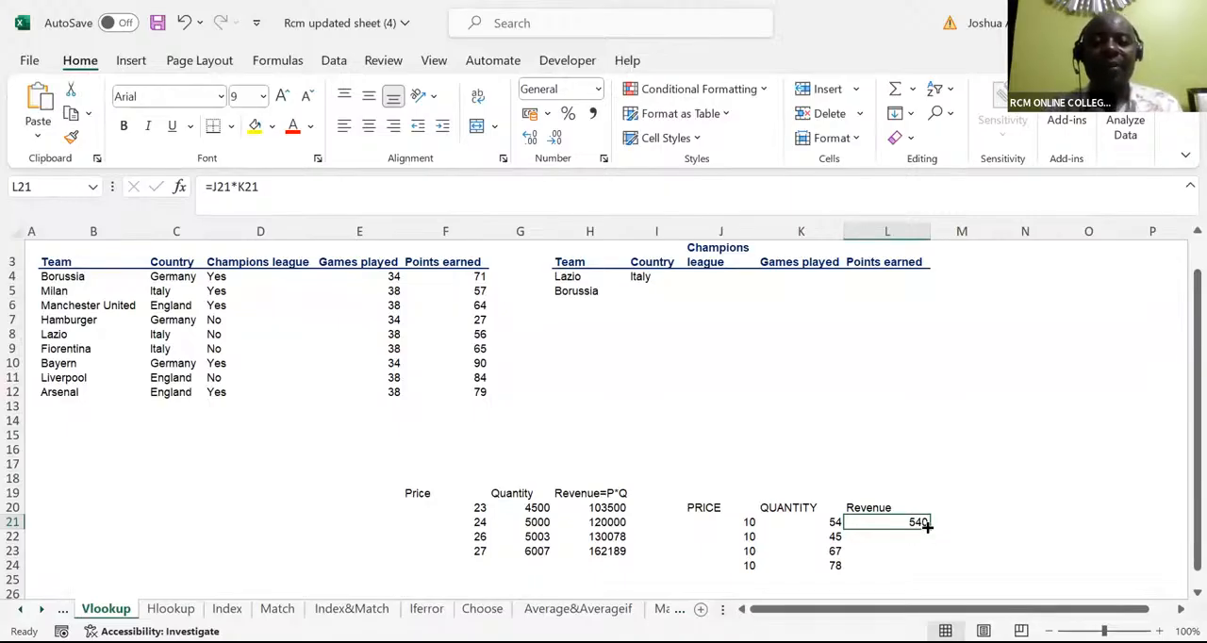
left_click_drag(927, 529, 926, 566)
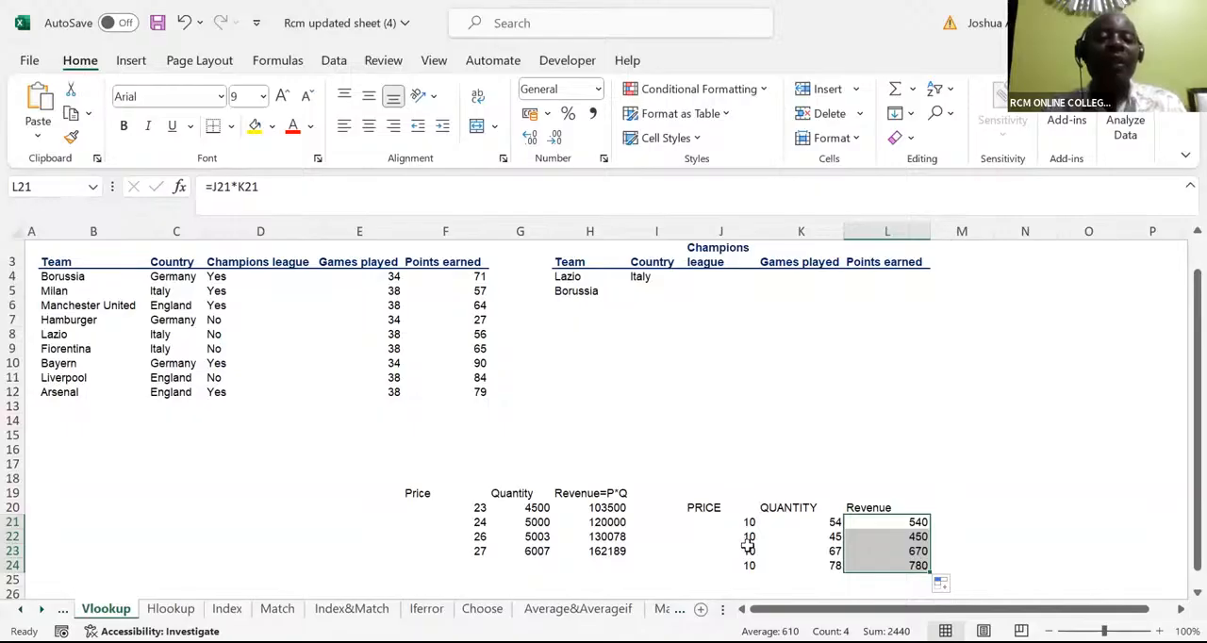
Clear the PRICE header and all the prices below it from J20 to J24
left_click(719, 502)
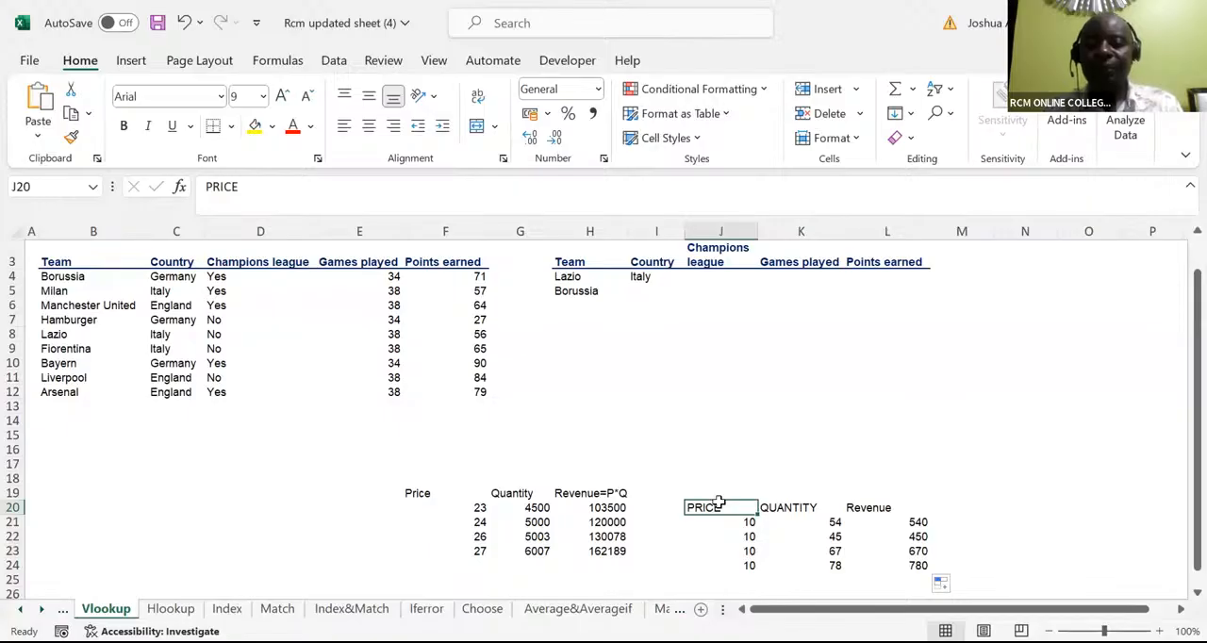
key("ctrl+shift+Down")
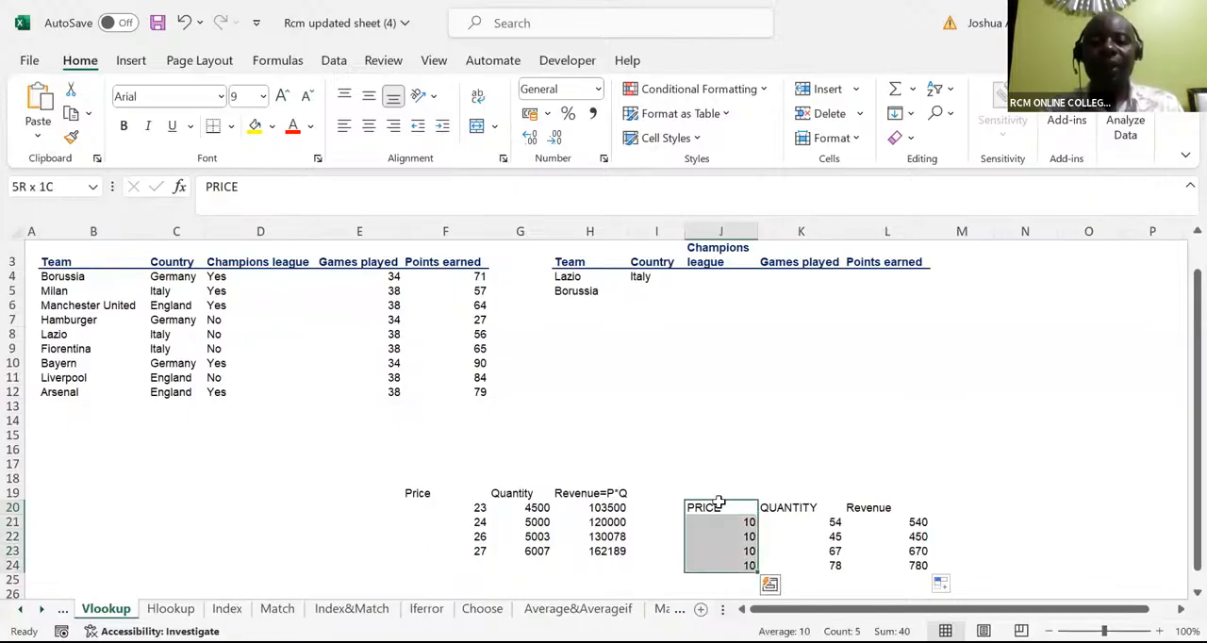
key("Delete")
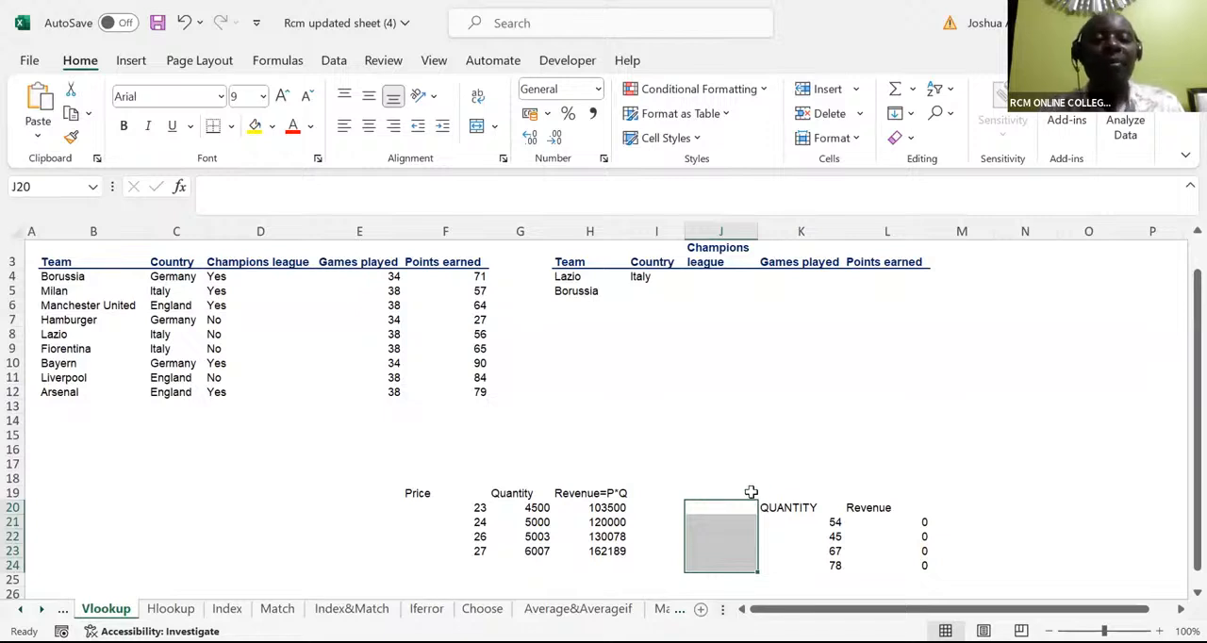
Add a single fixed price above the second table, with the label "Price" in K19 and 10 in L19
left_click(779, 488)
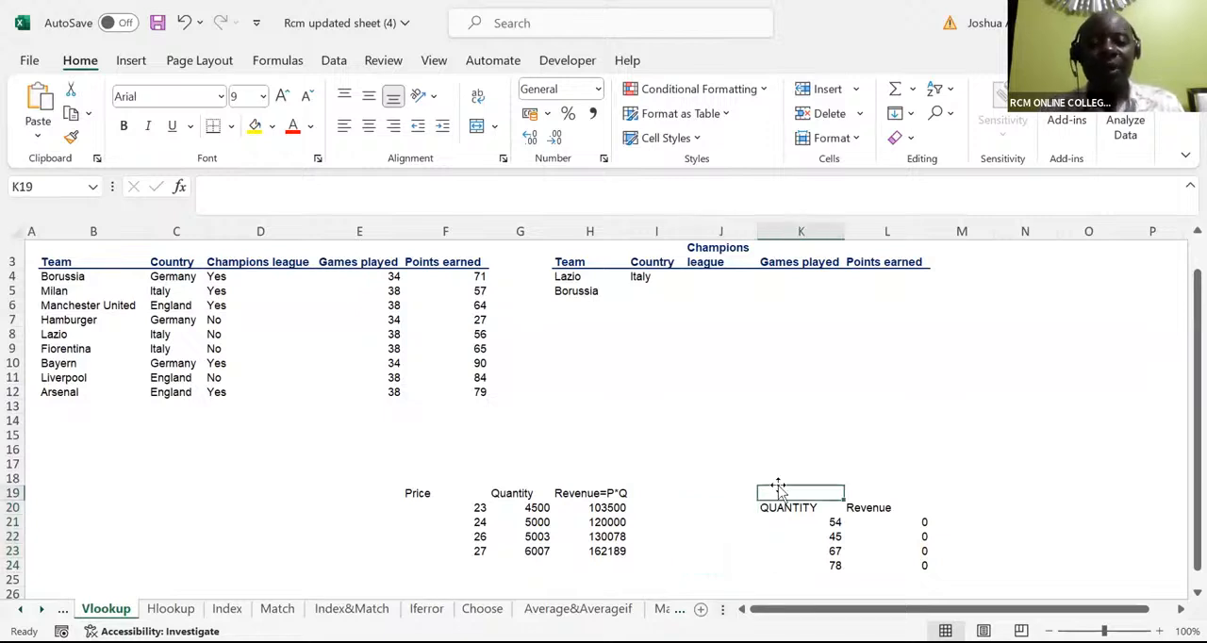
type("Price")
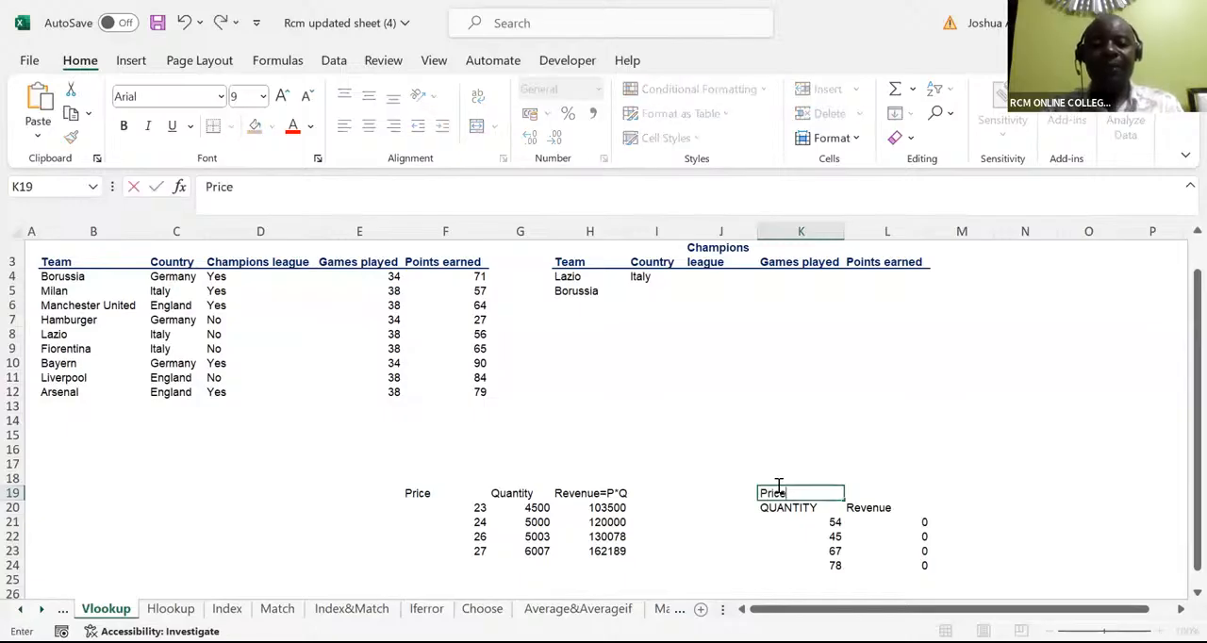
key("Tab")
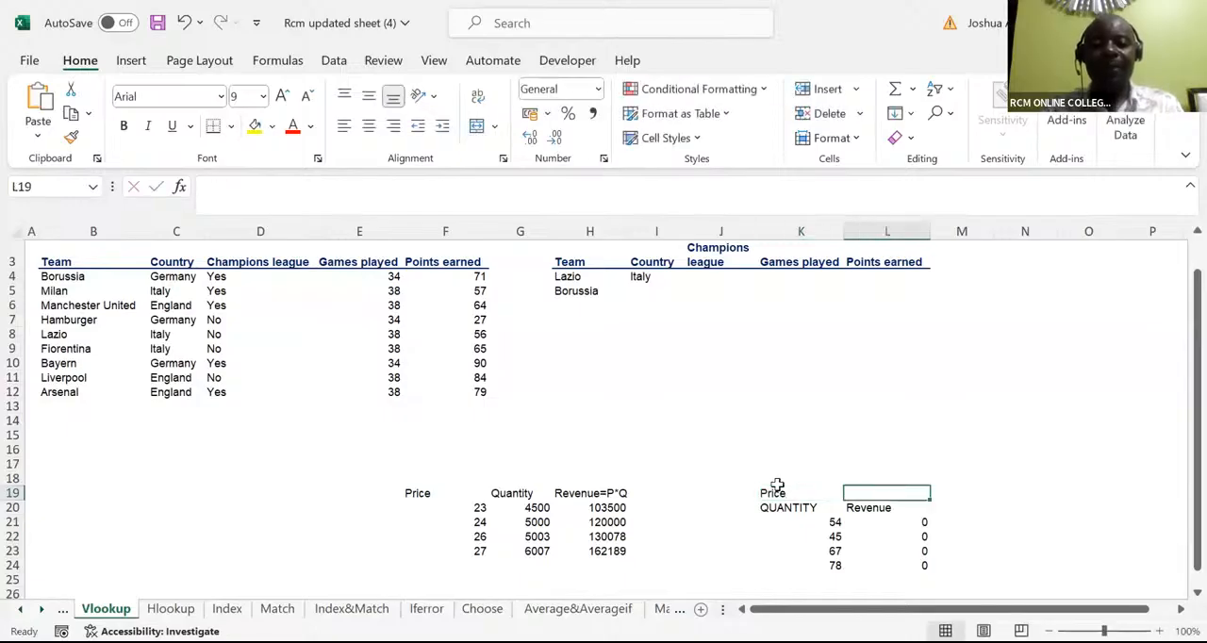
type("10")
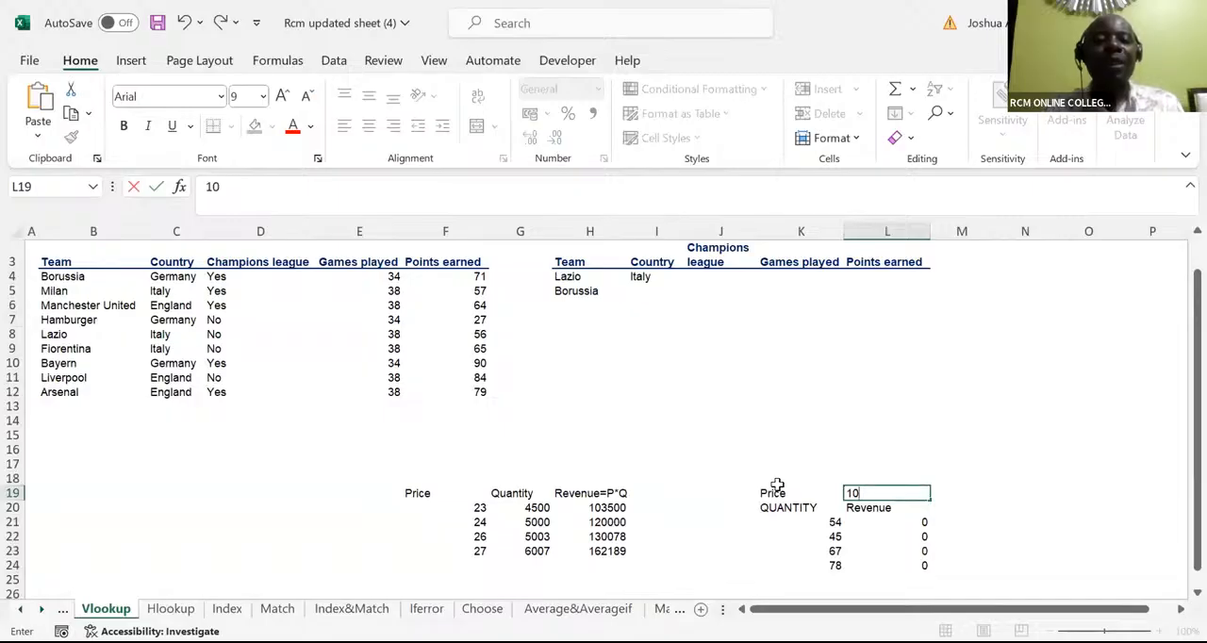
Try the relative formula =L19*K21 in L21, fill it down to L24, and undo the fill
left_click(876, 521)
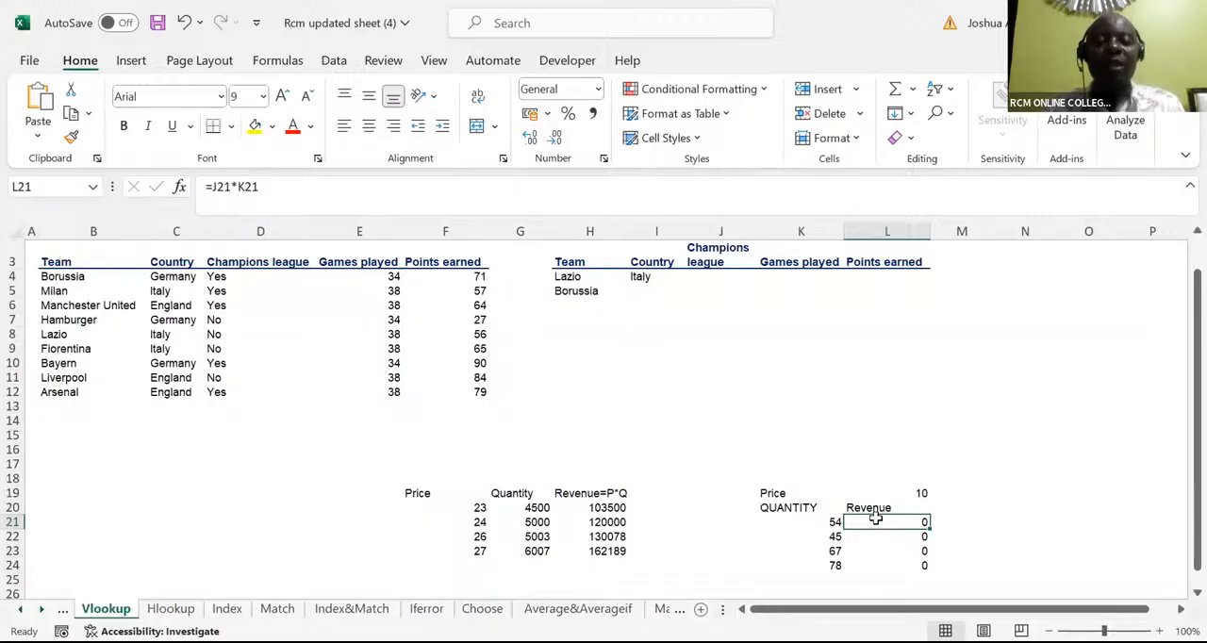
type("=")
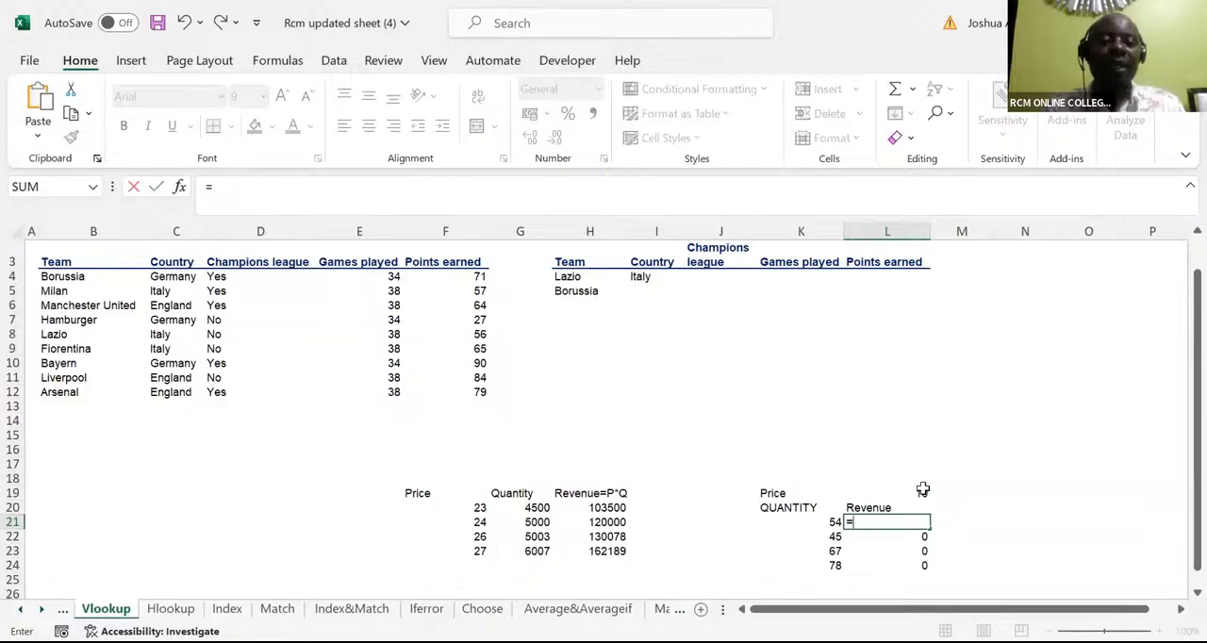
left_click(922, 490)
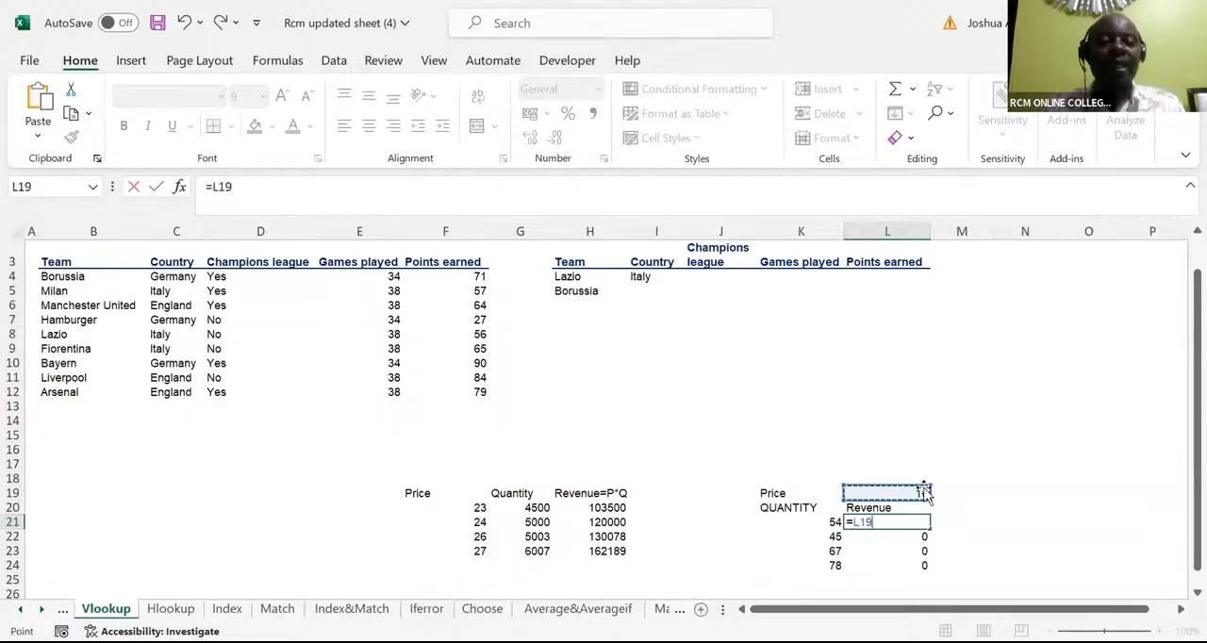
type("*")
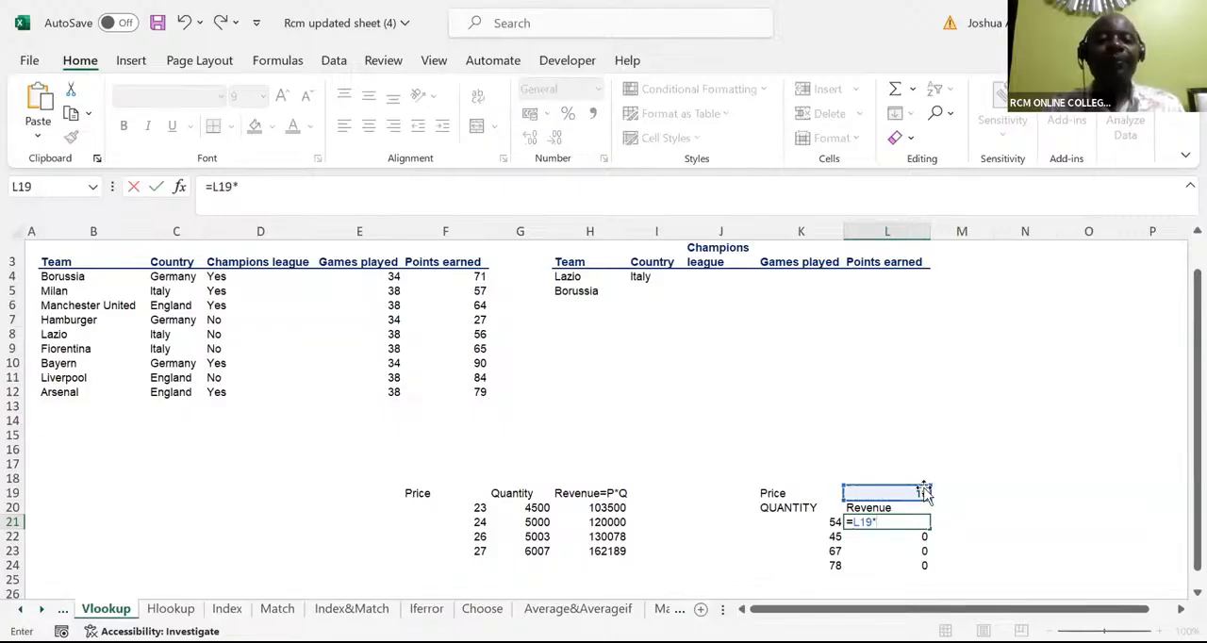
left_click(826, 522)
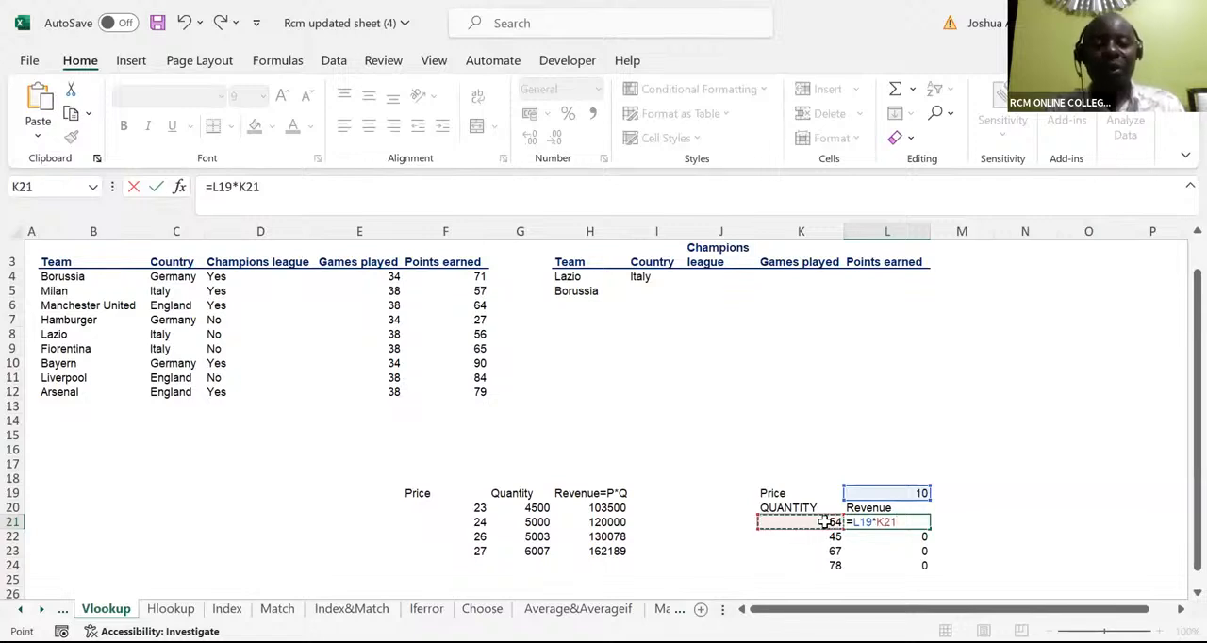
key("ctrl+Return")
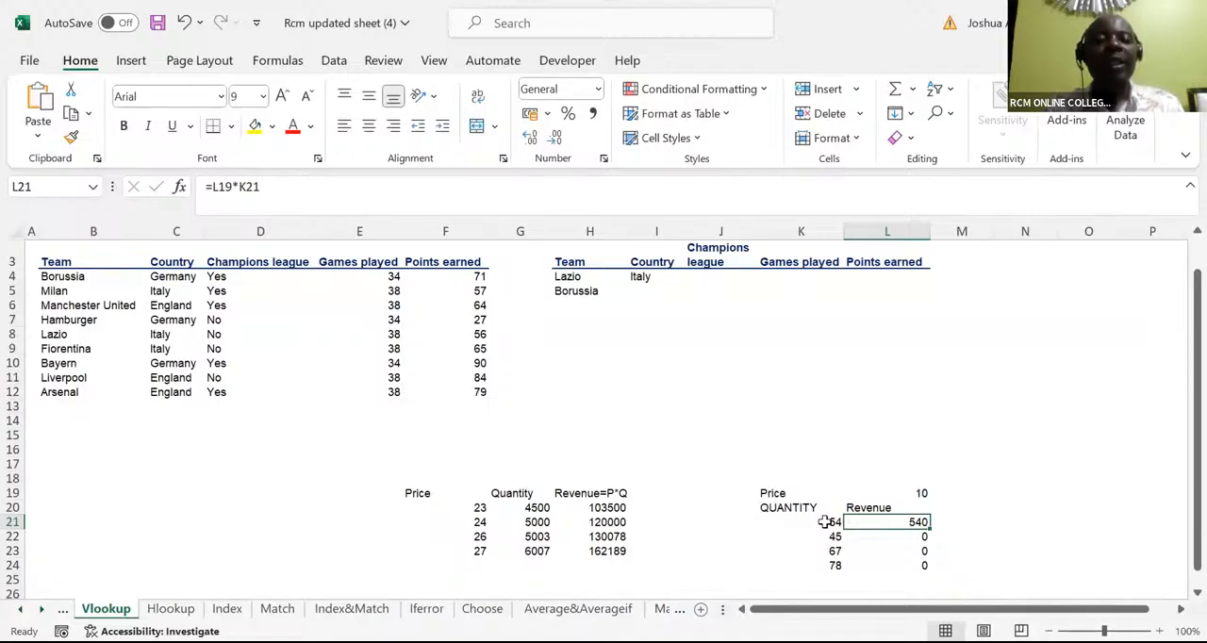
double_click(929, 524)
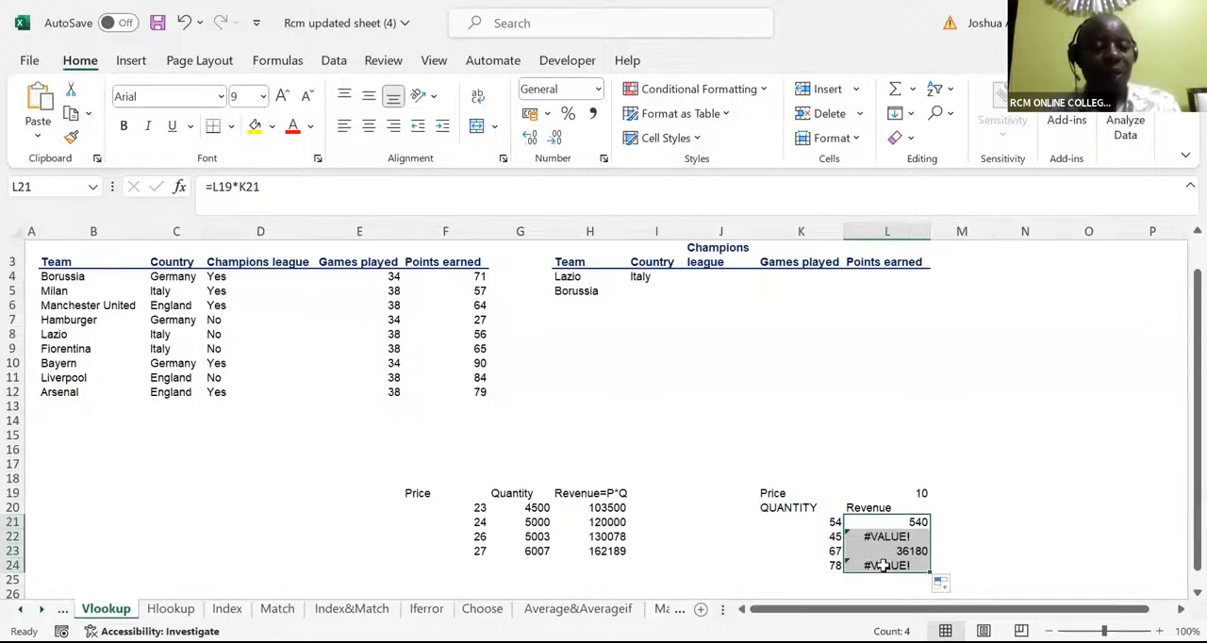
key("ctrl+z")
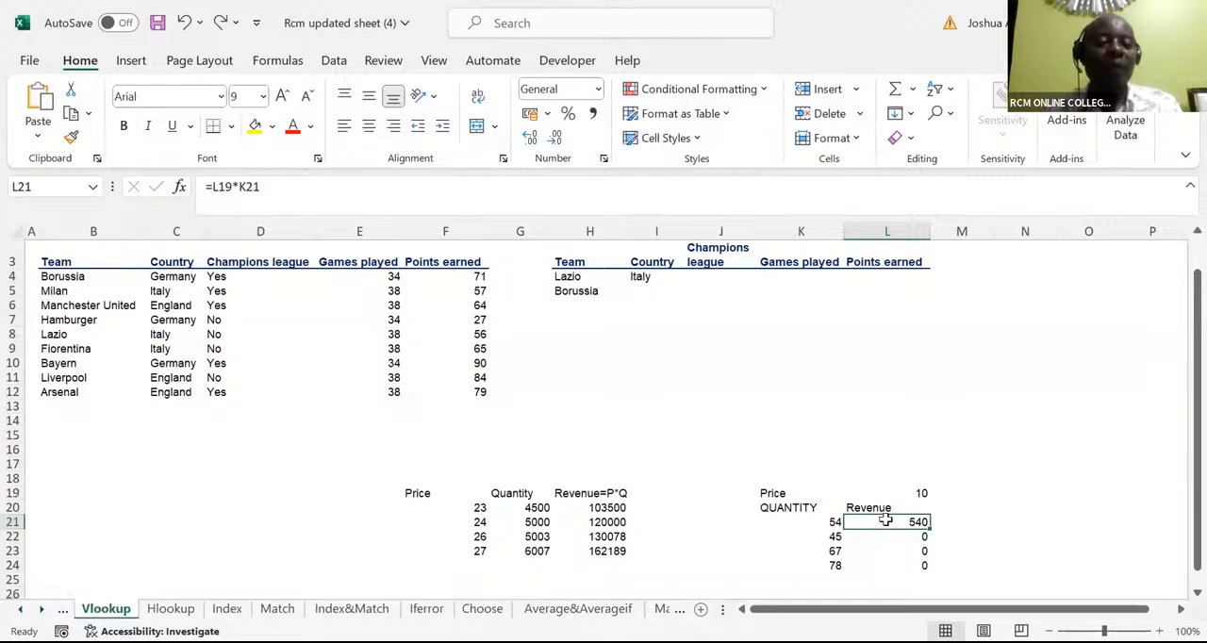
Multiply the fixed price by quantity in L21 with the absolute reference formula =$L$19*K21 and fill it down to L24
type("=")
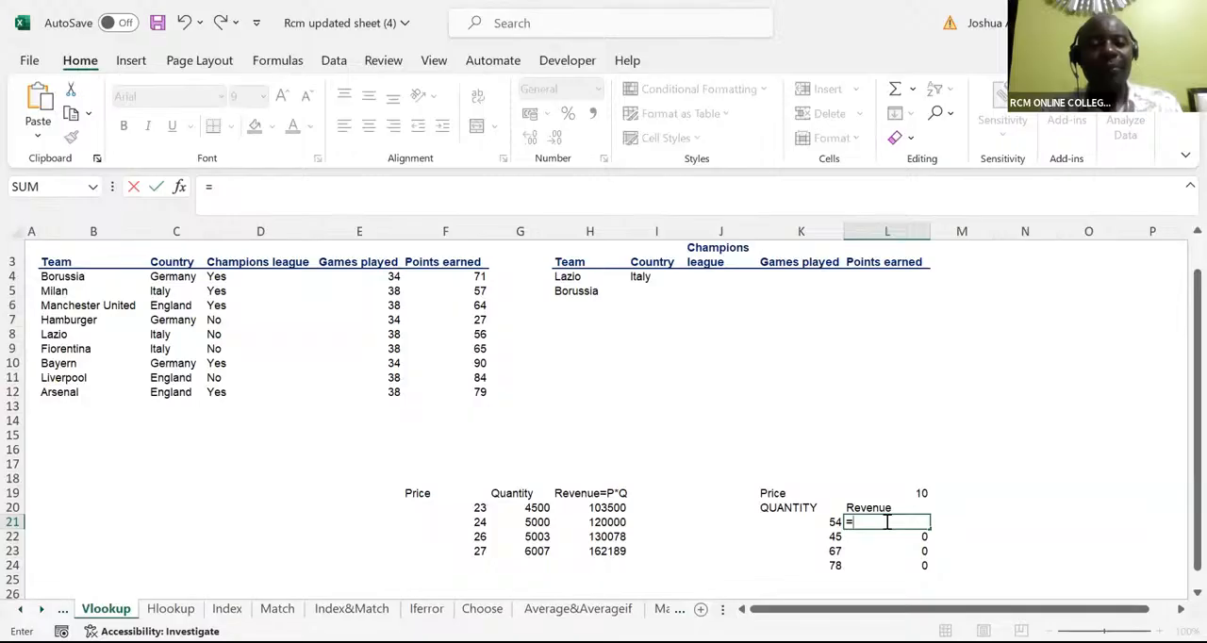
left_click(907, 490)
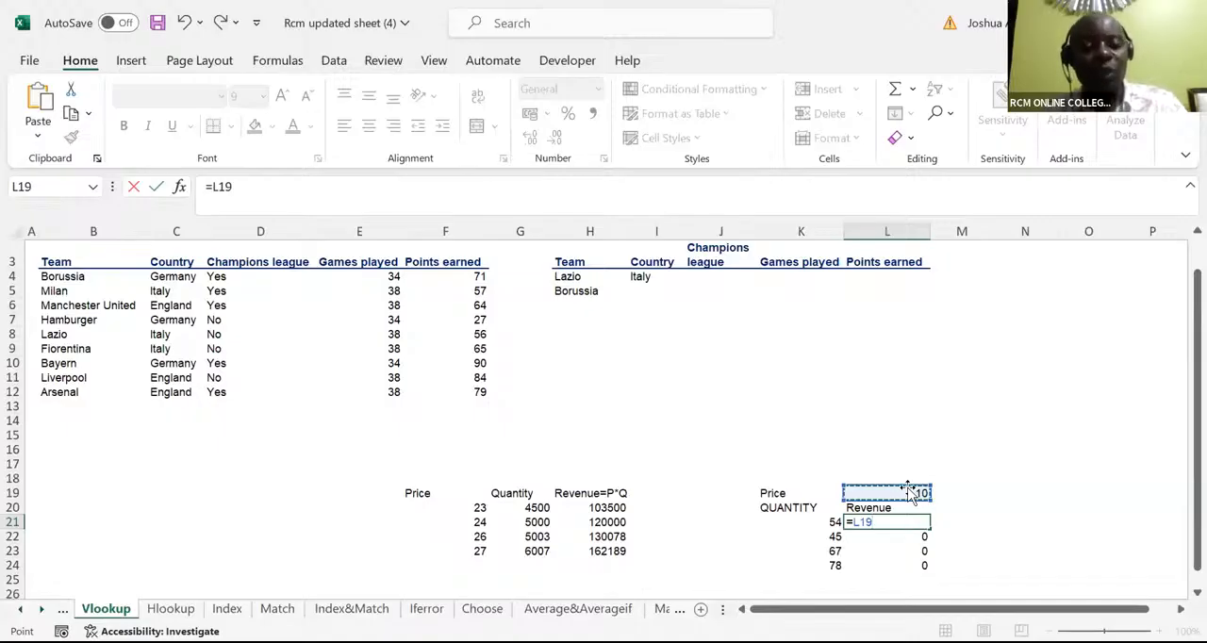
key("F4")
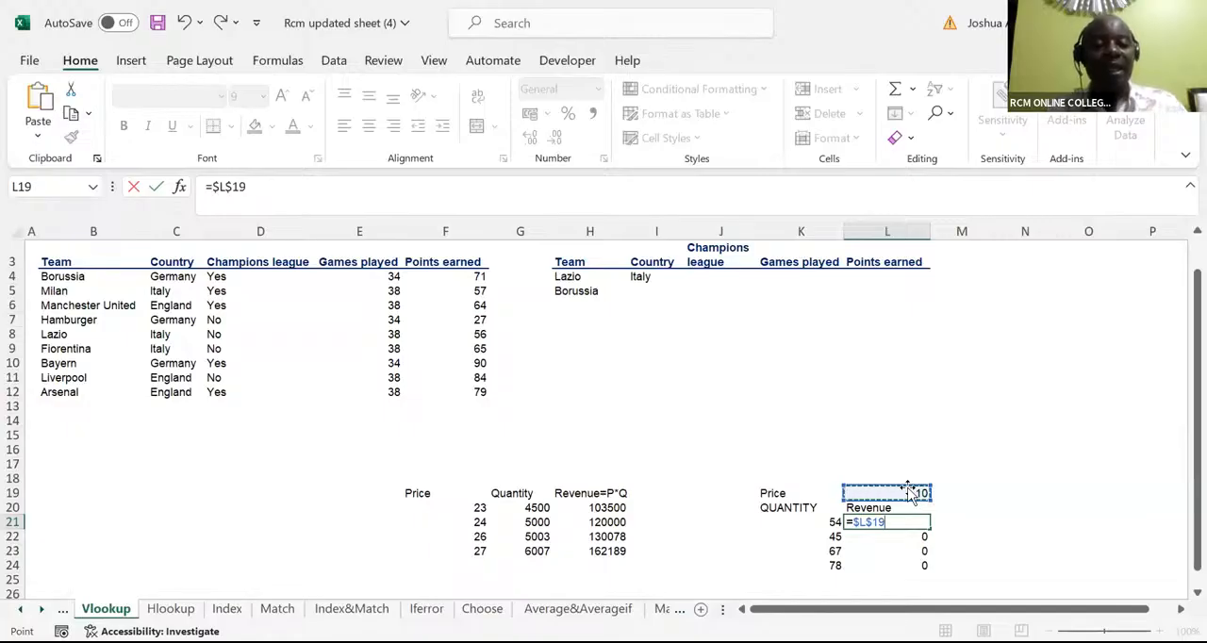
type("*")
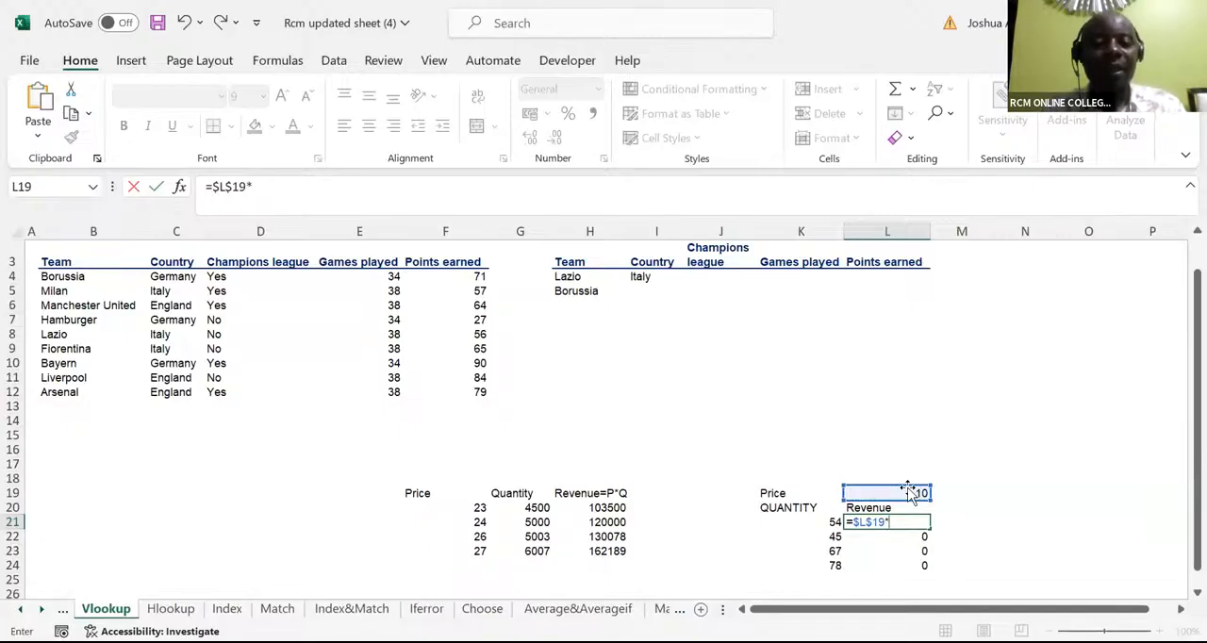
left_click(813, 523)
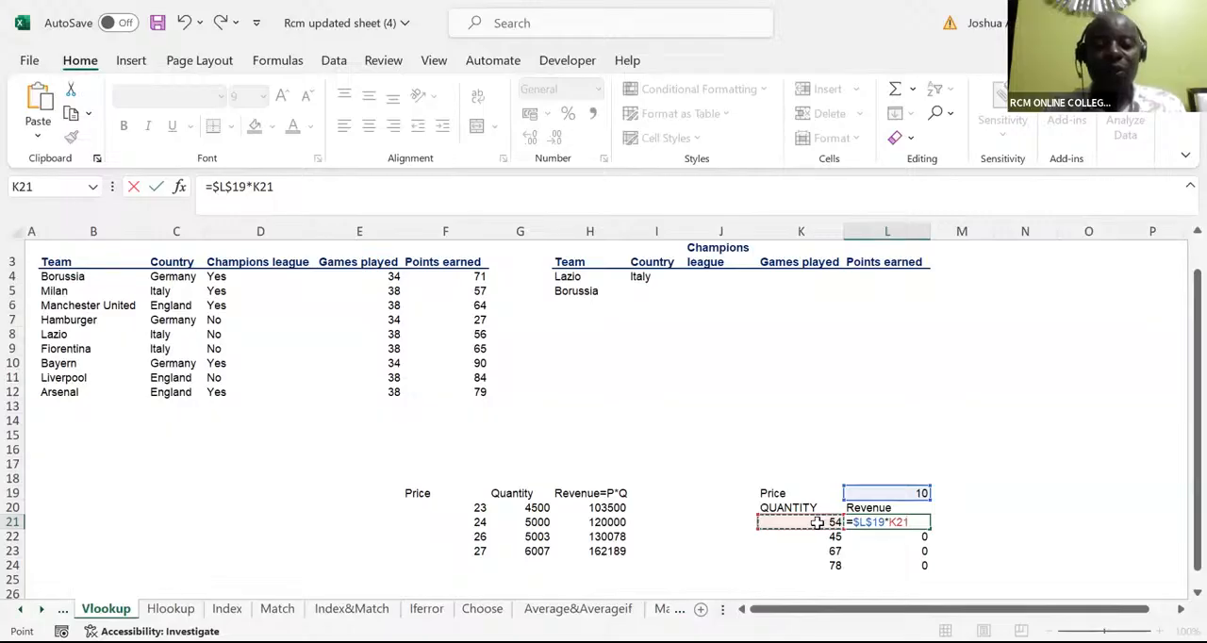
key("ctrl+Return")
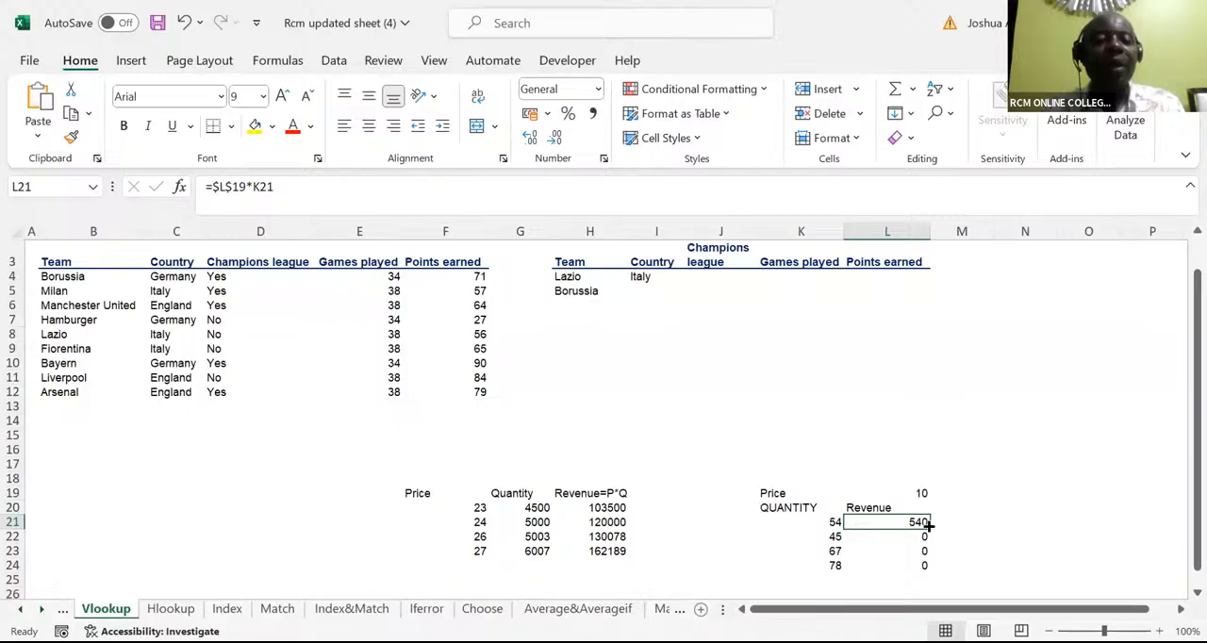
double_click(929, 527)
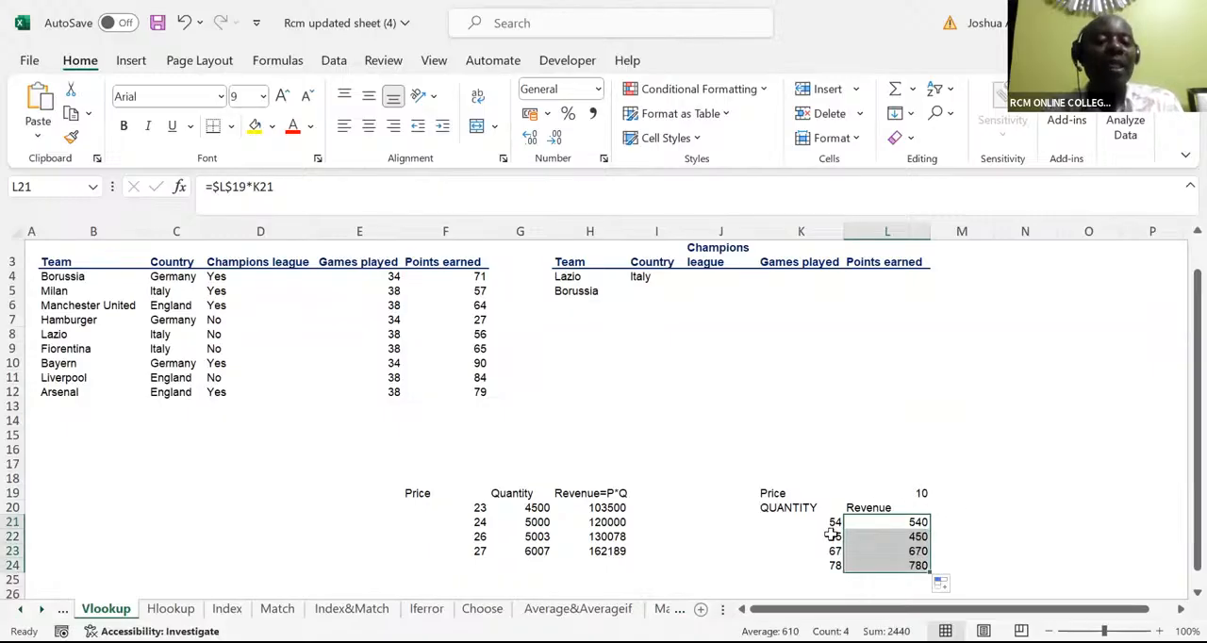
Inspect the cell references used by the filled revenue formulas in L22 and L23
left_click(917, 537)
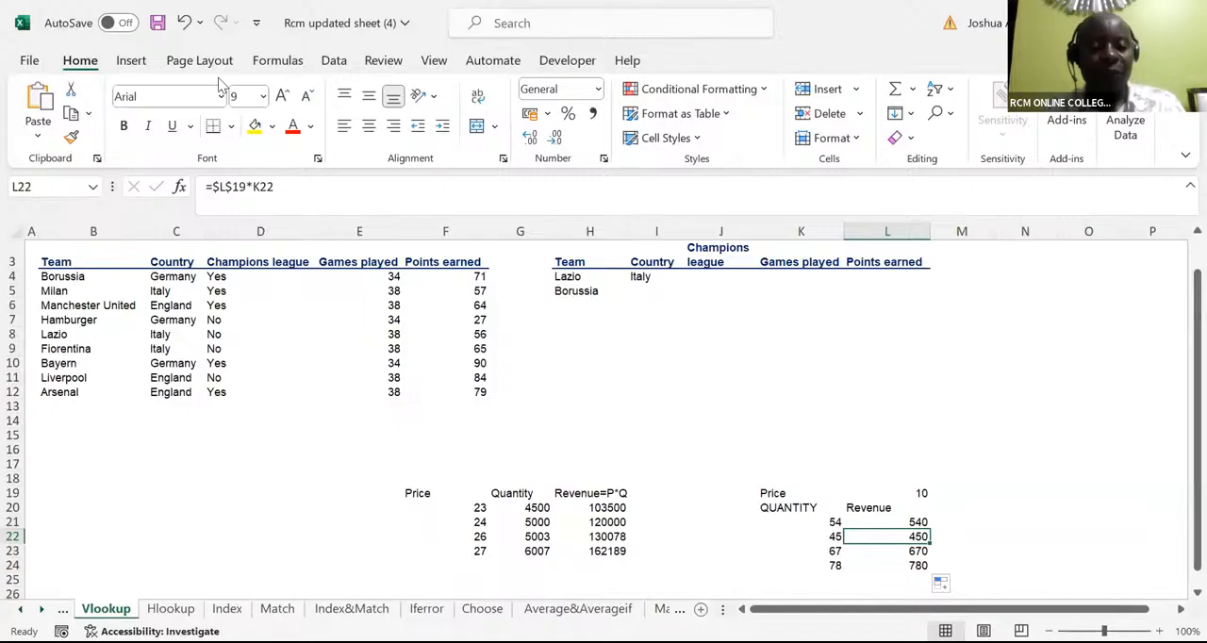
key("F2")
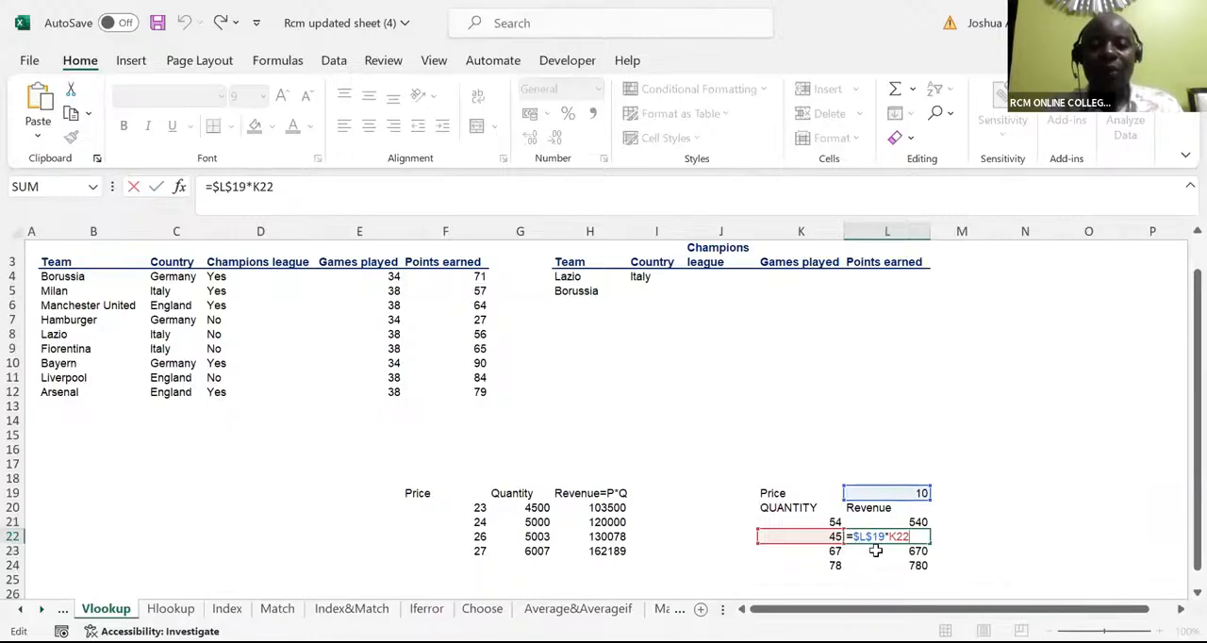
key("ctrl+Return")
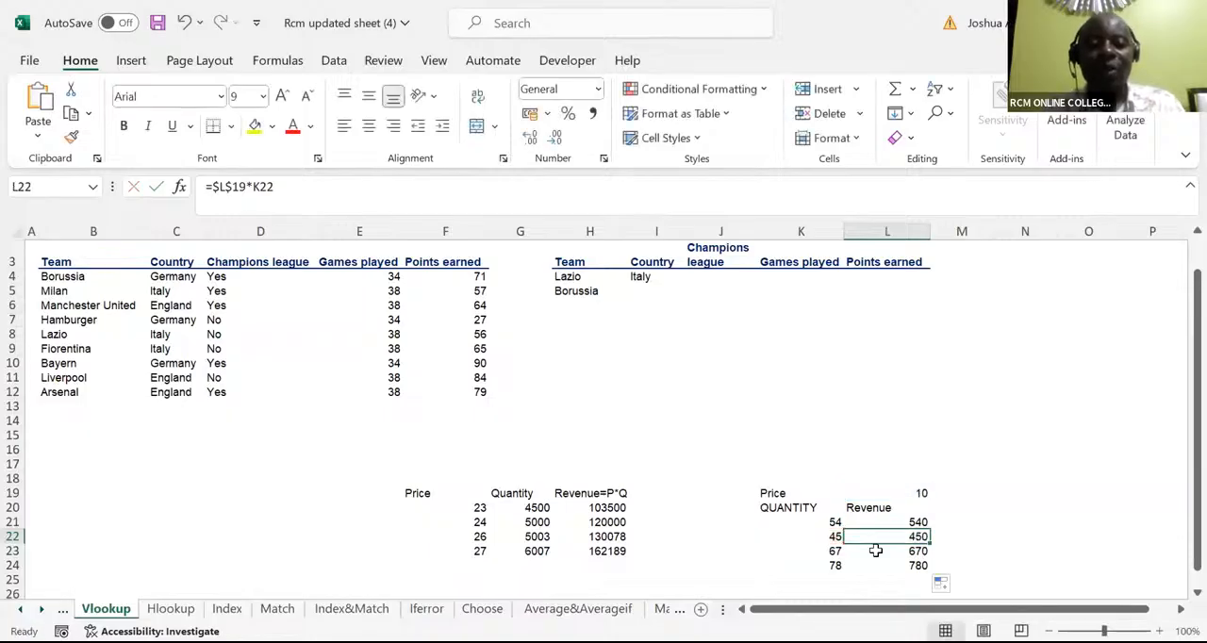
left_click(878, 552)
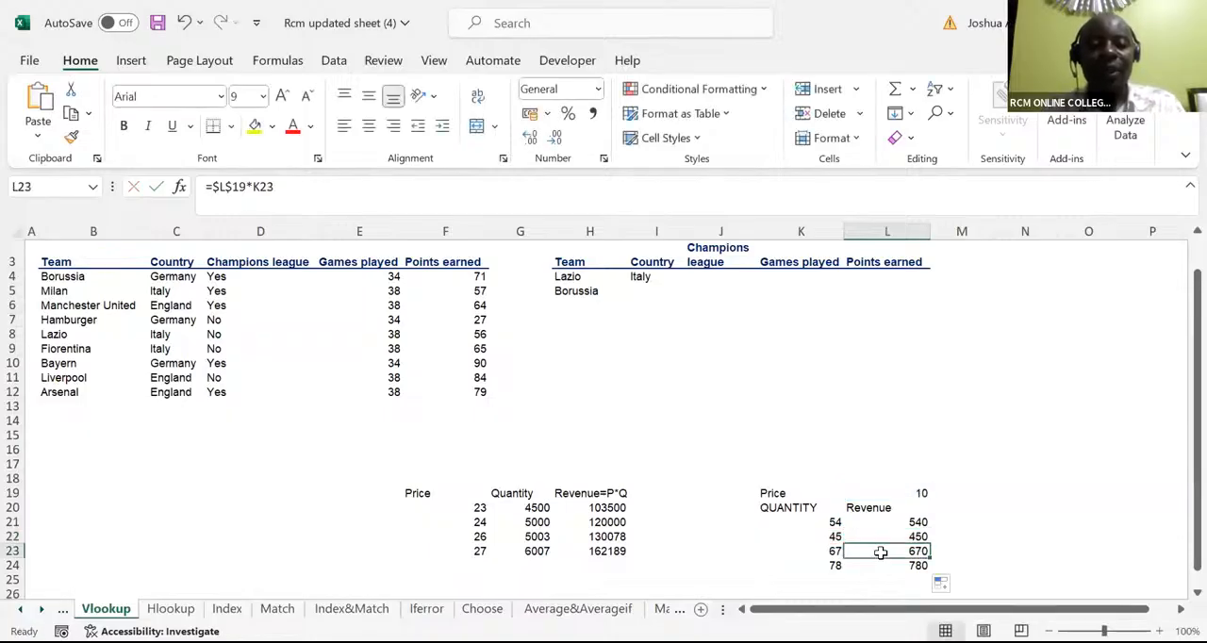
double_click(879, 552)
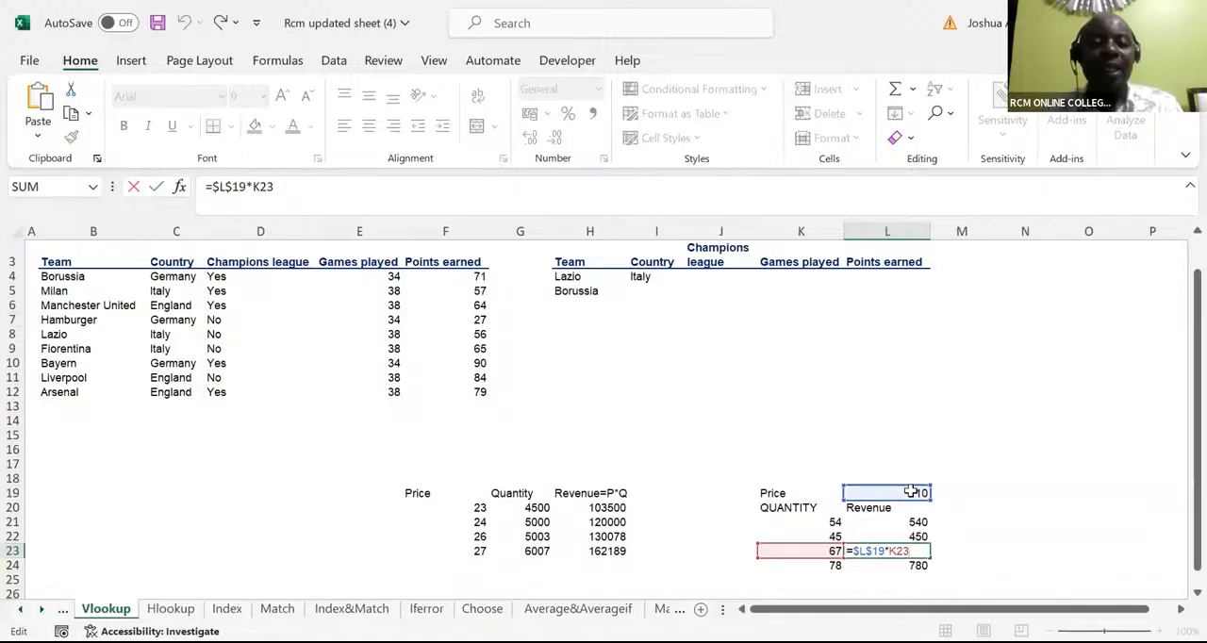
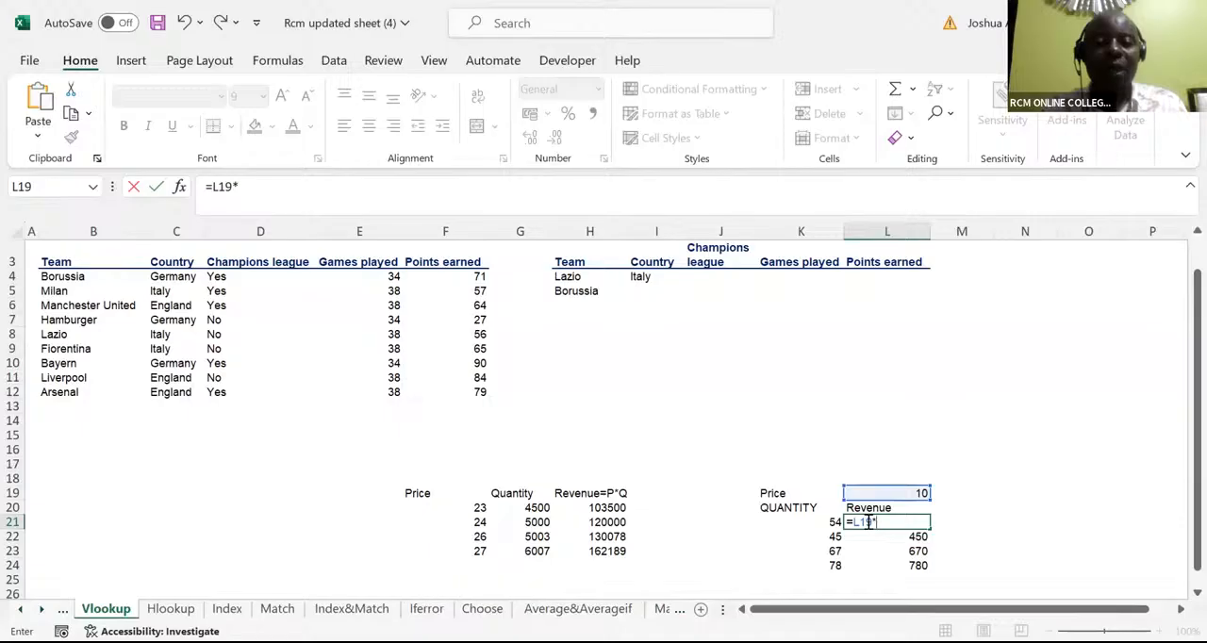
Complete the relative revenue formula in L21 as =L19*K21, multiplying the price by the first quantity
left_click(828, 521)
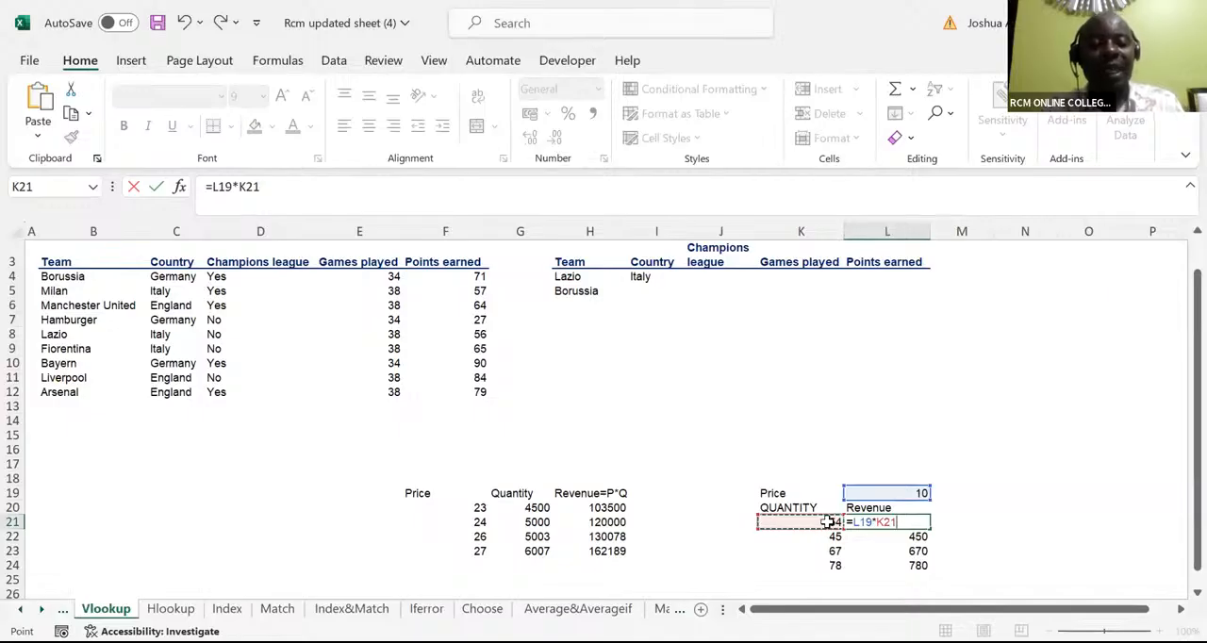
key("ctrl+Return")
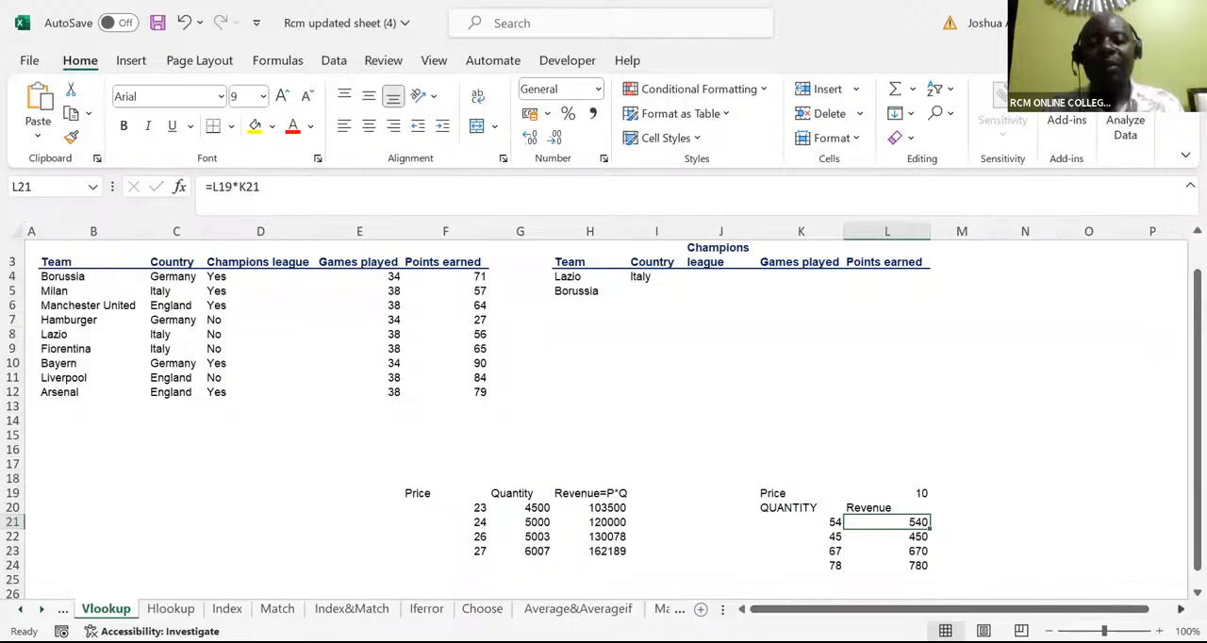
Enter 1 in R11 and 2 in S11, and extend the series across row 11 to 9 in Z11
scroll(603, 415, "right", 5)
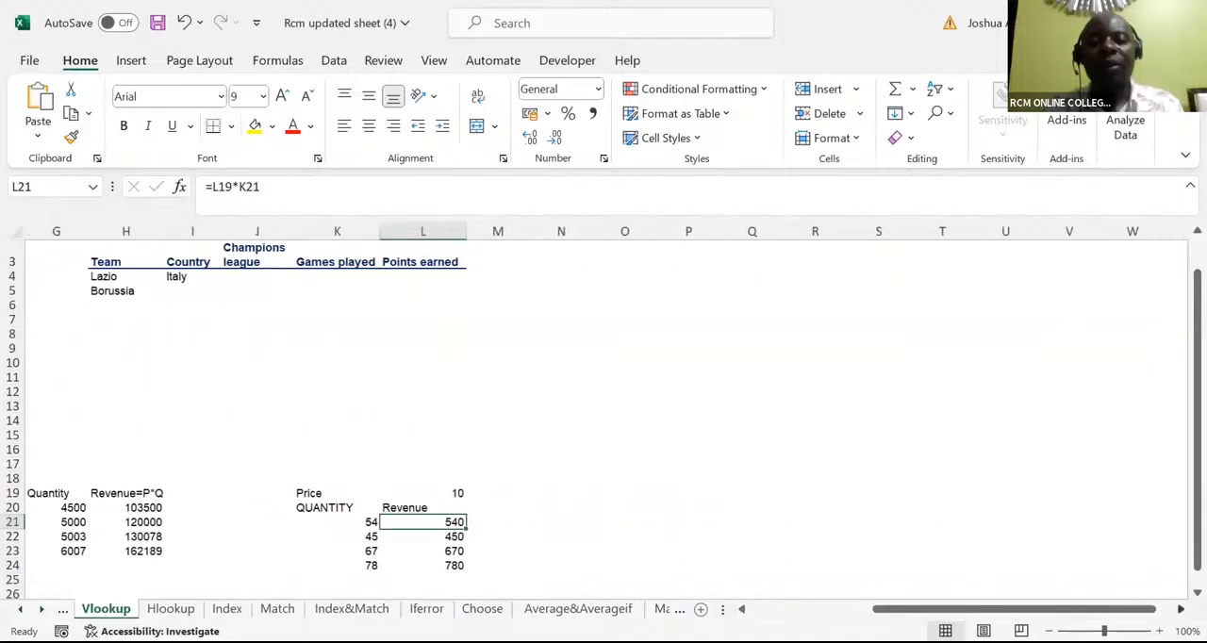
scroll(660, 377, "right", 3)
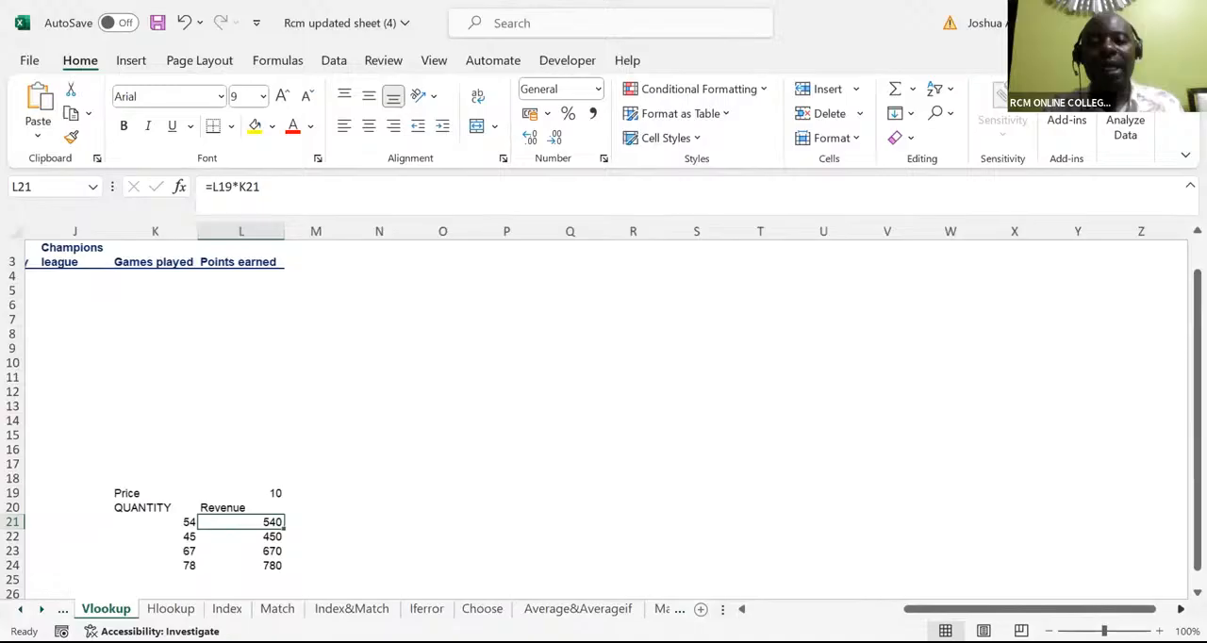
left_click(644, 376)
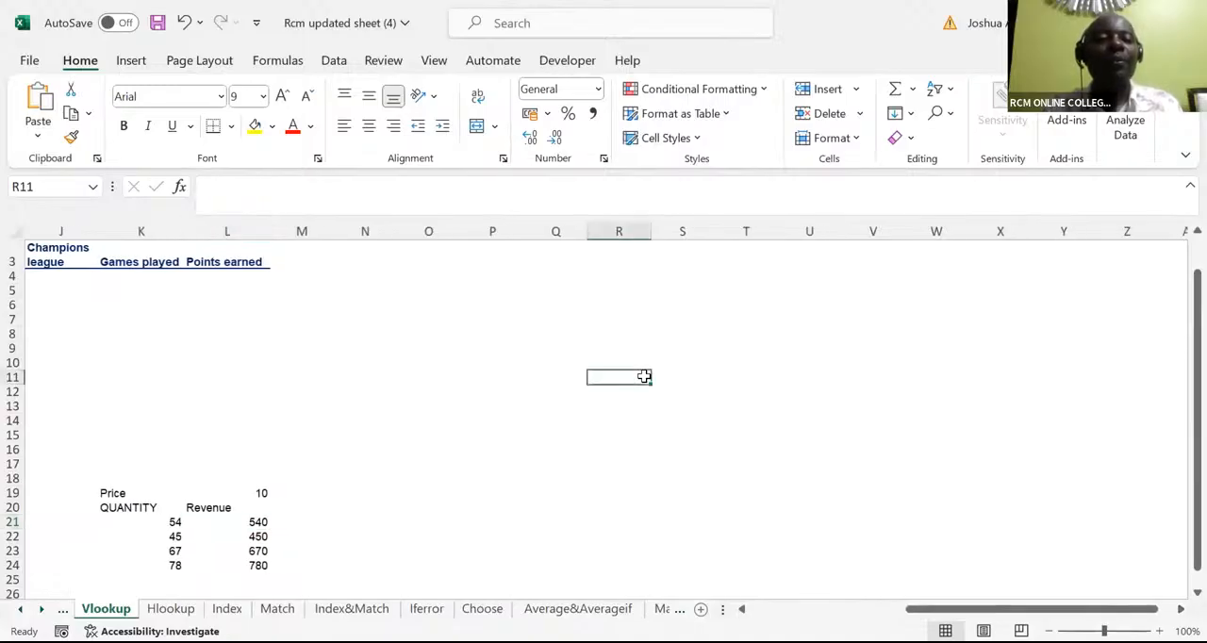
type("1")
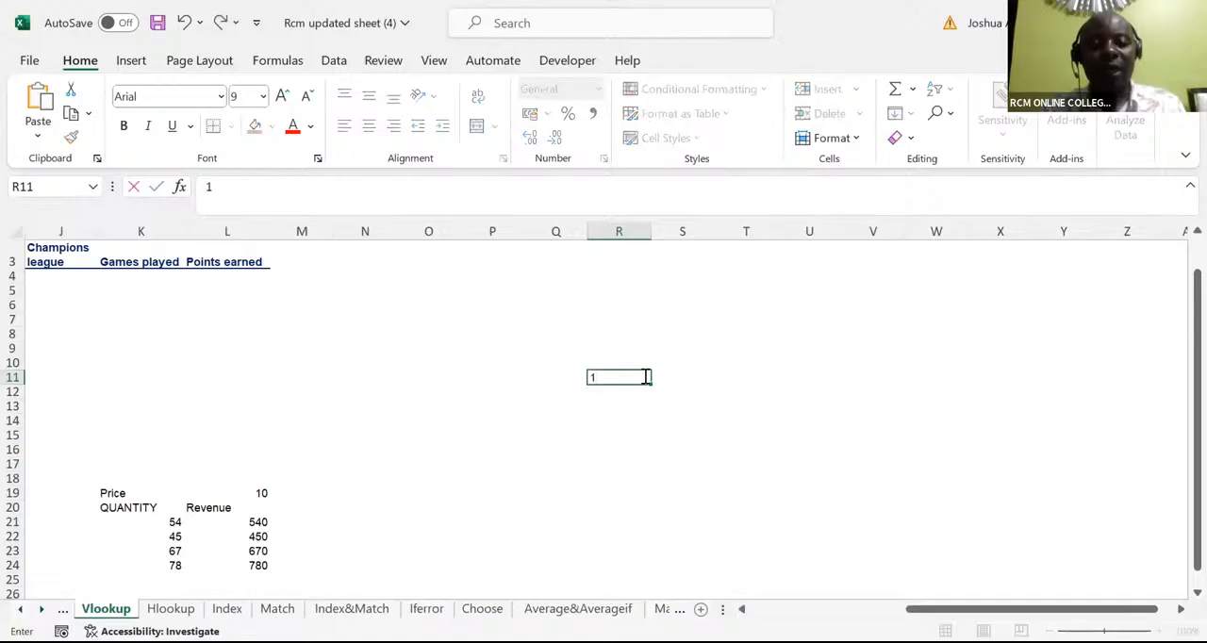
key("Tab")
type("2")
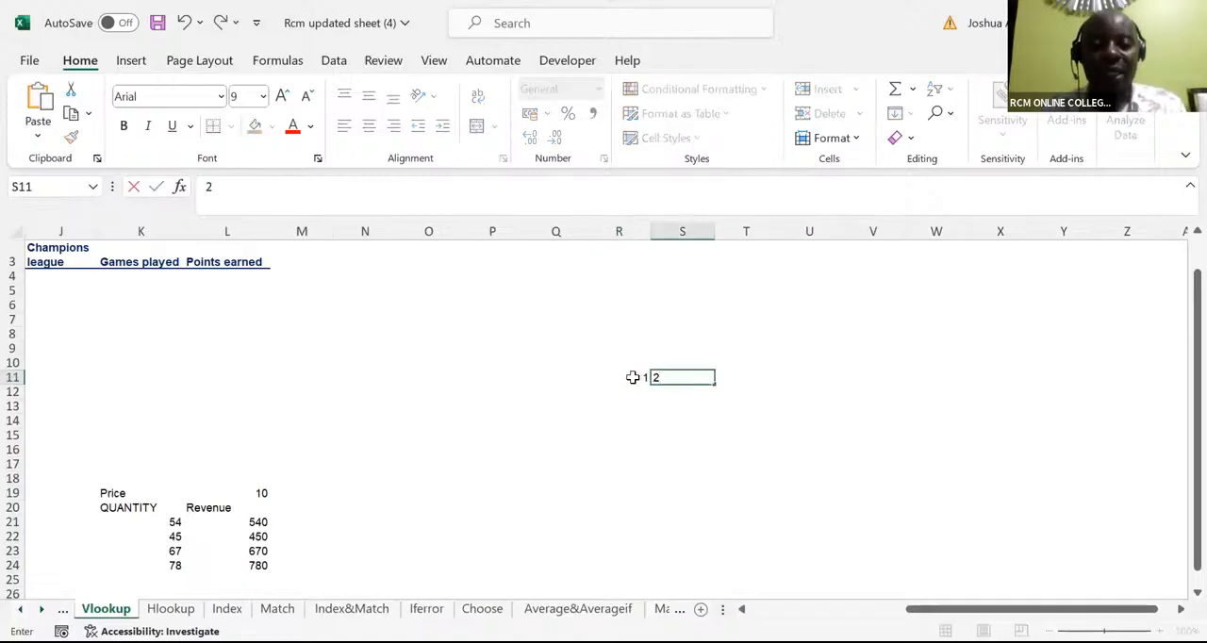
left_click(633, 377)
left_click_drag(632, 377, 673, 375)
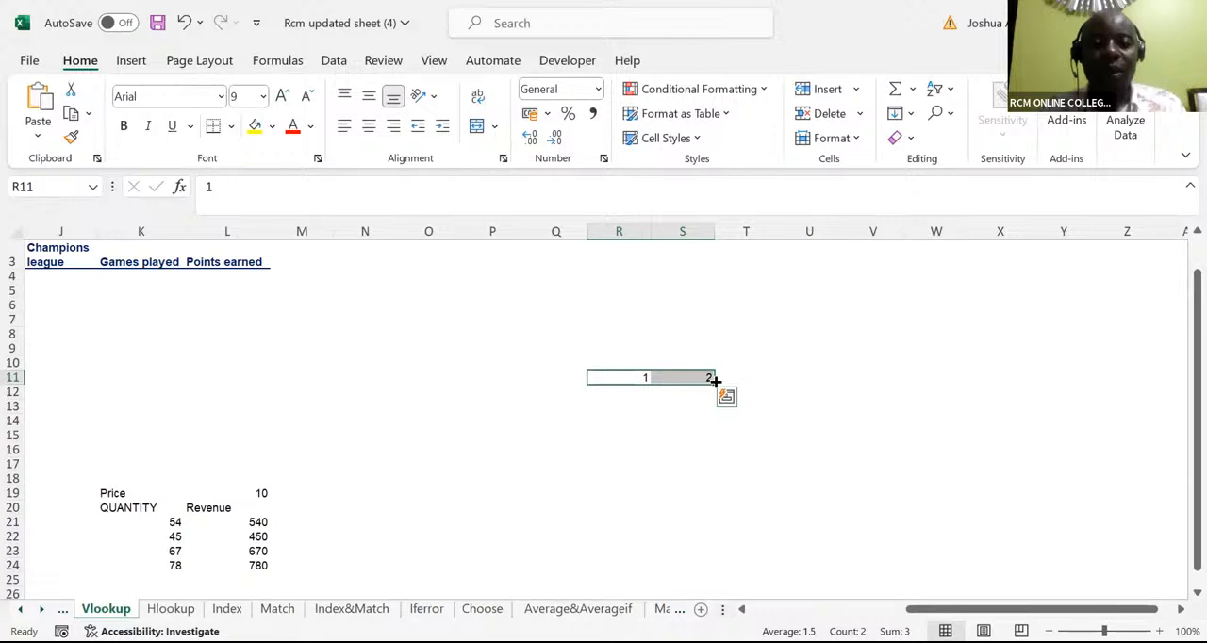
left_click_drag(715, 379, 1135, 386)
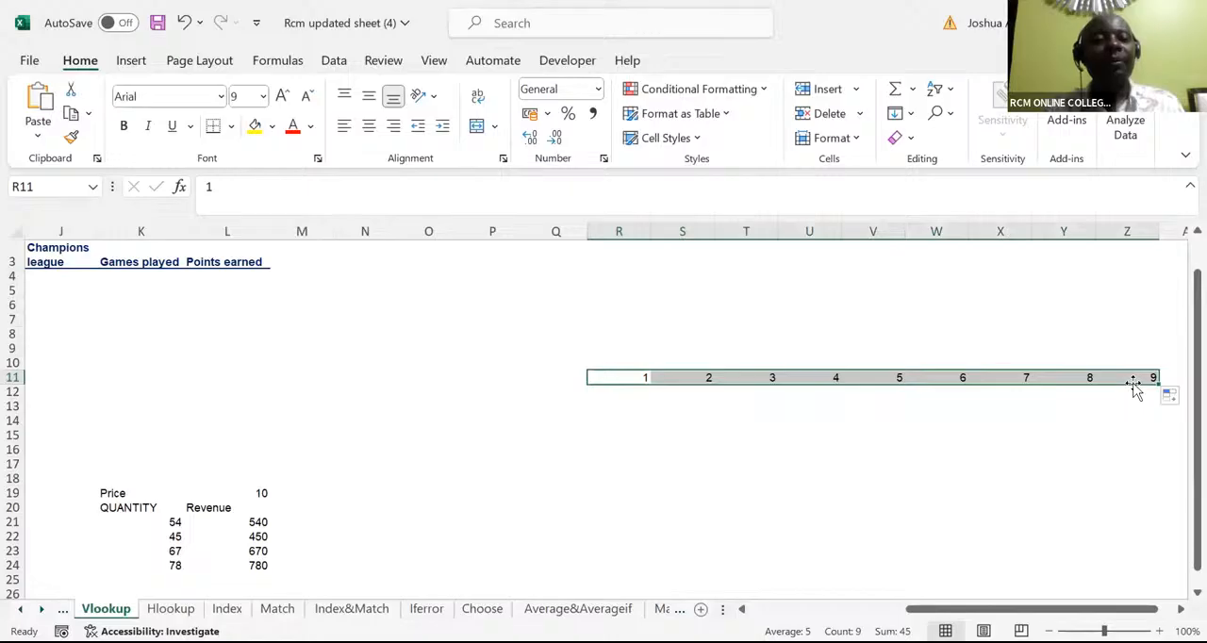
Enter 1 in Q12 and 2 in Q13, and extend the series down column Q to 9 in Q20
left_click(543, 390)
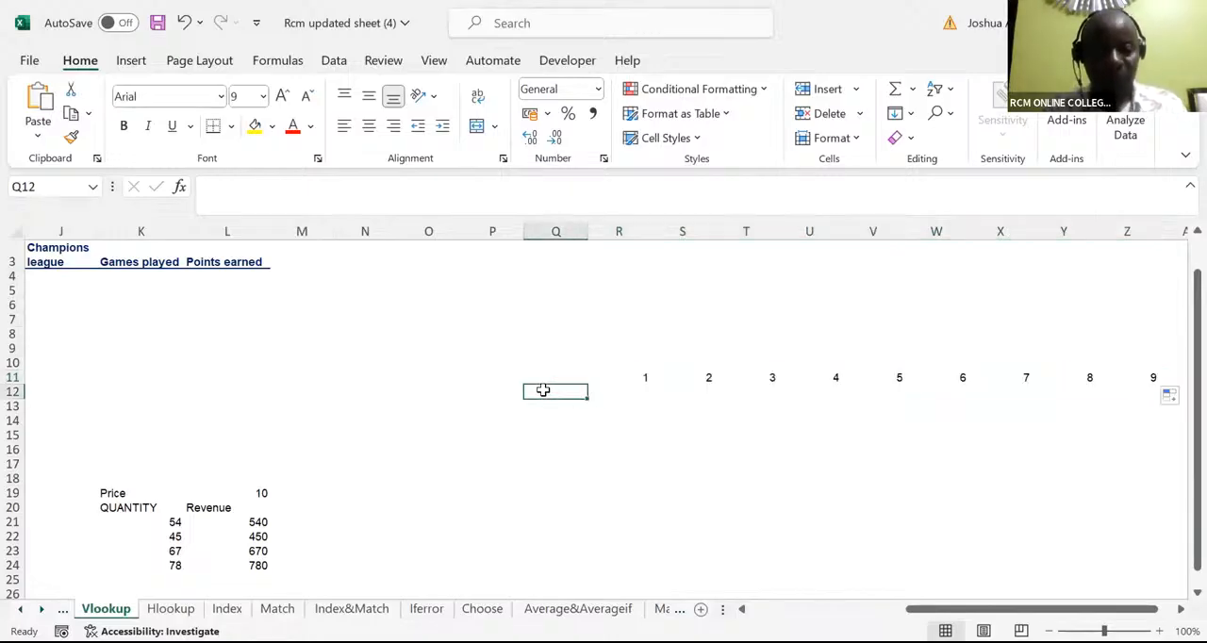
type("1")
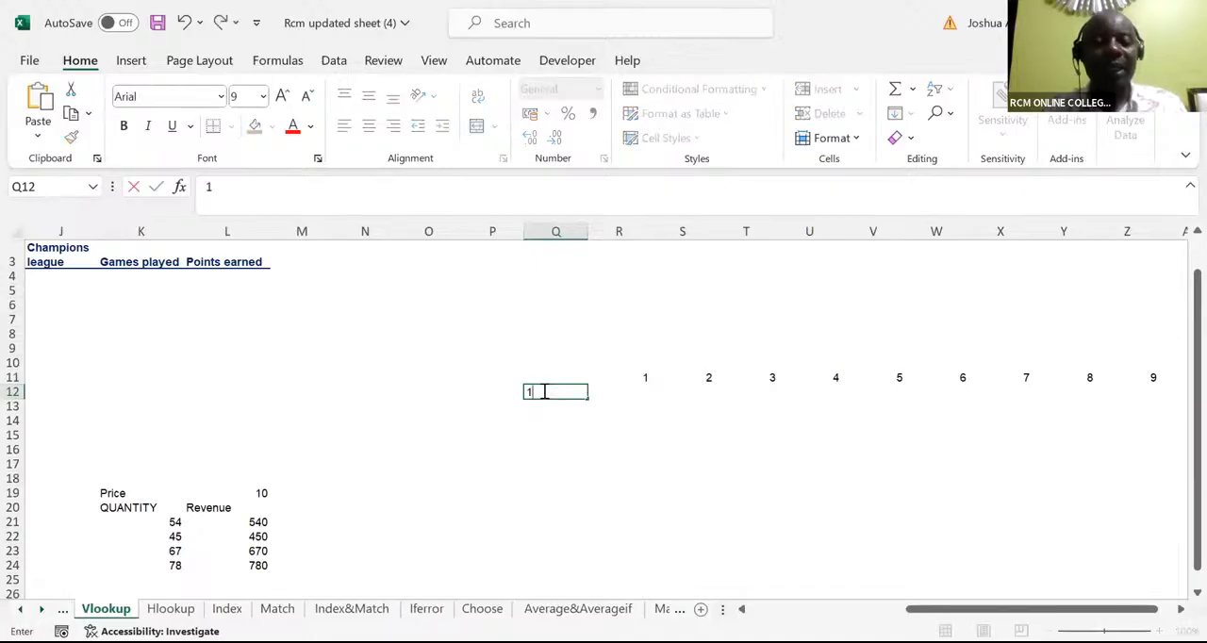
key("Return")
type("2")
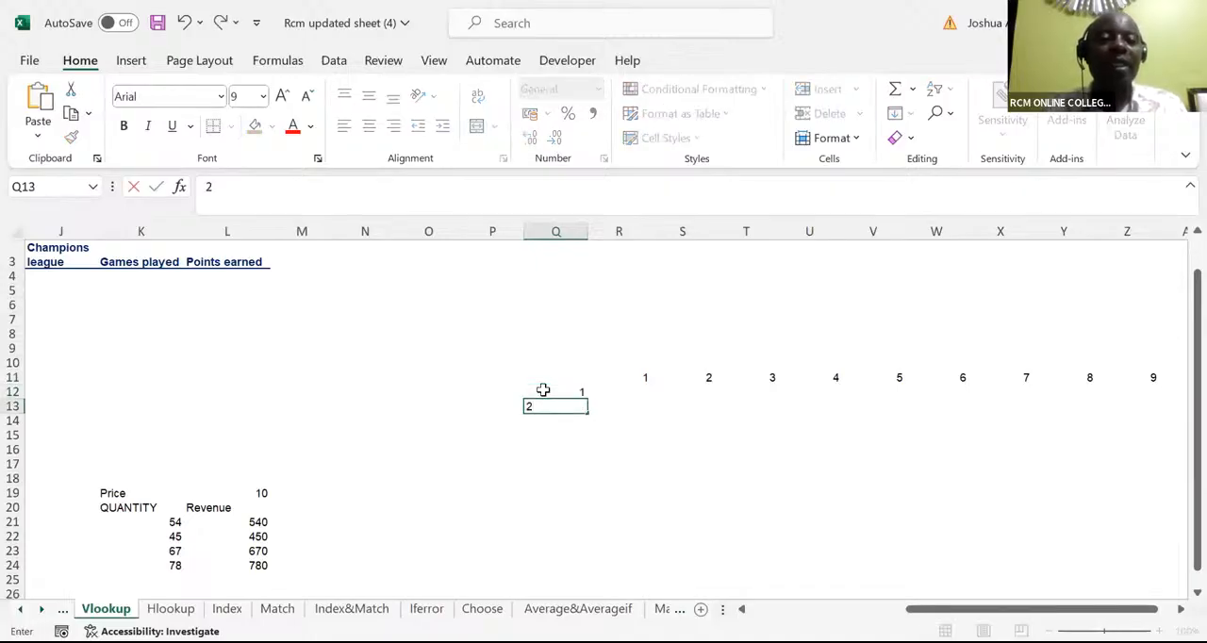
left_click(543, 389)
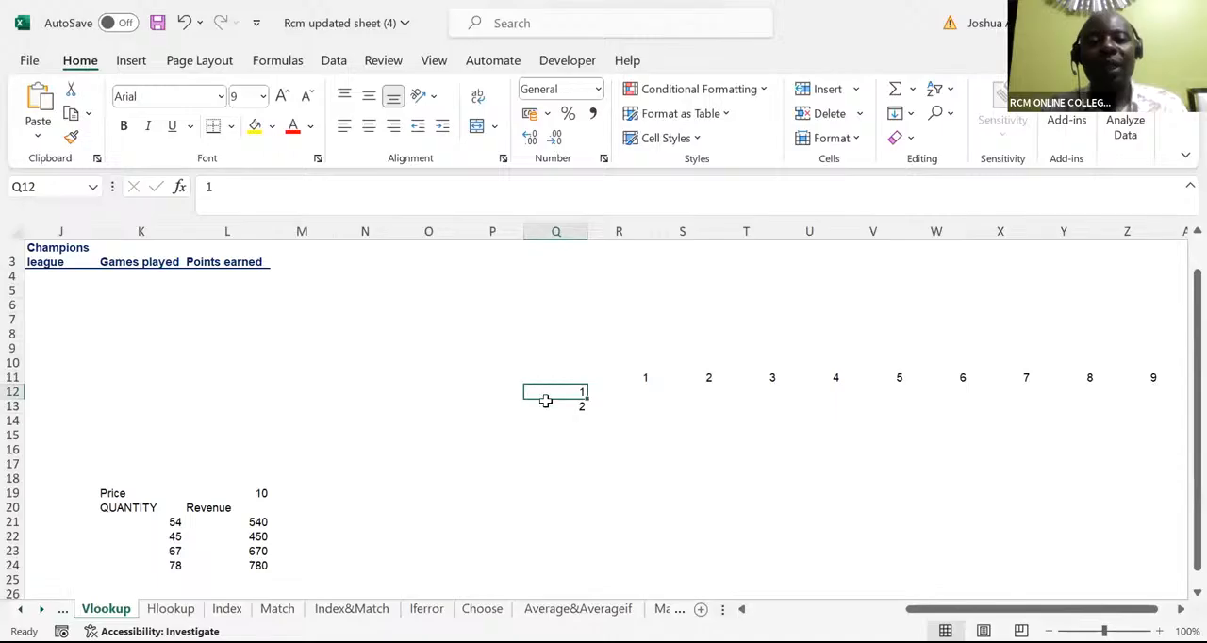
left_click_drag(547, 398, 547, 409)
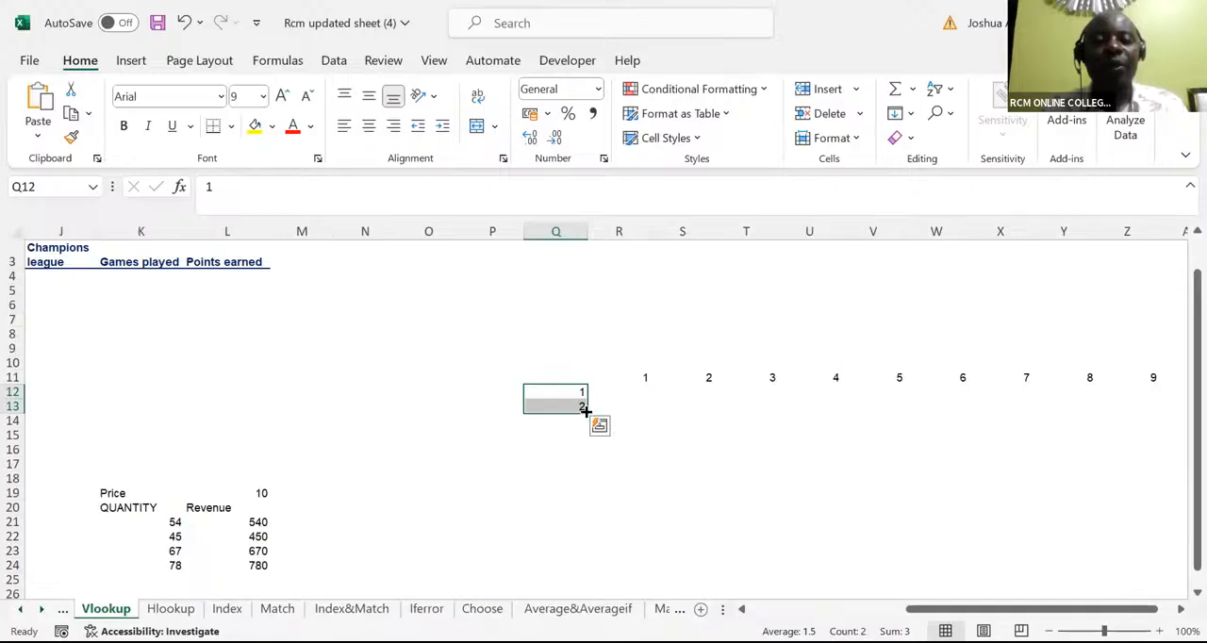
left_click_drag(584, 409, 591, 515)
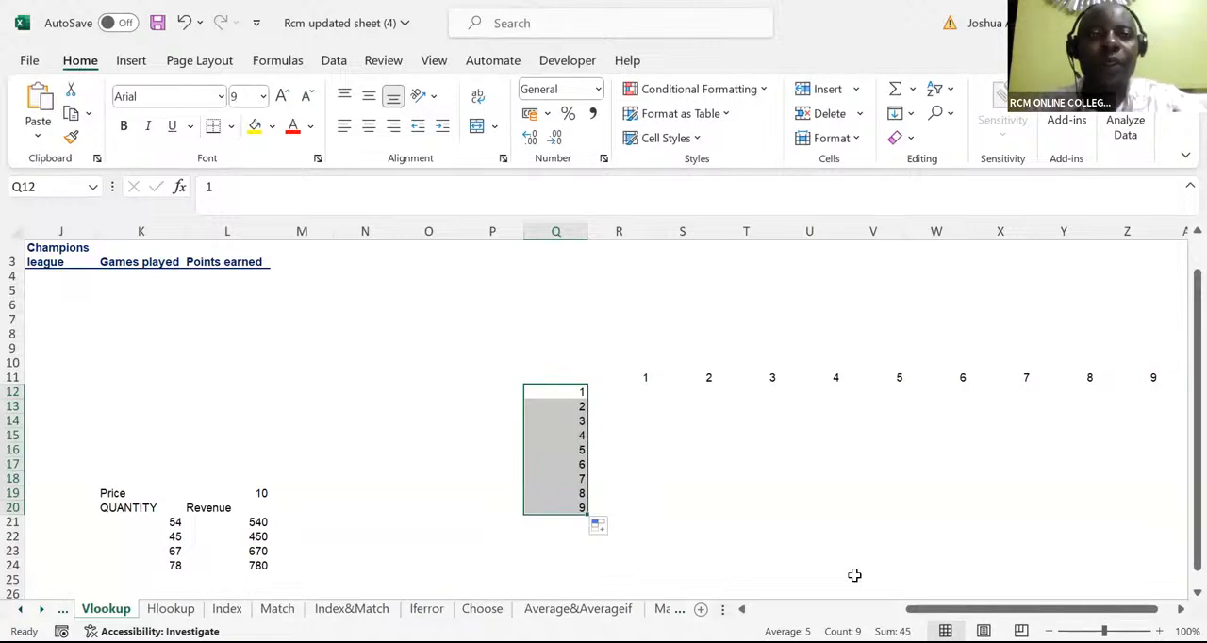
left_click(413, 102)
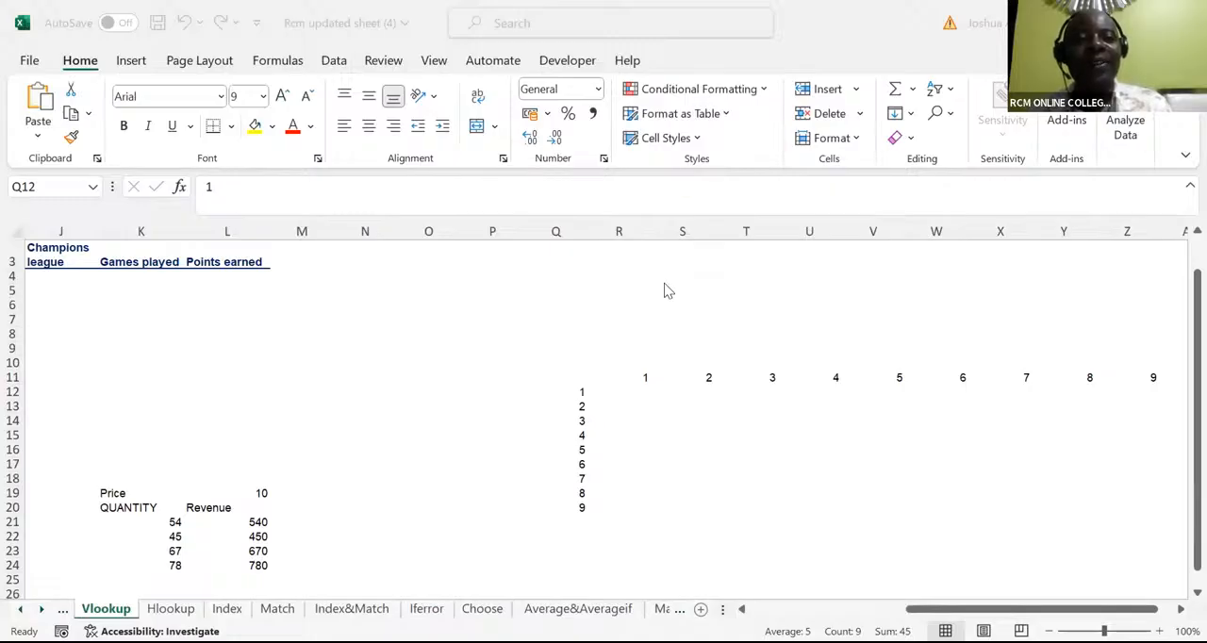
left_click(628, 384)
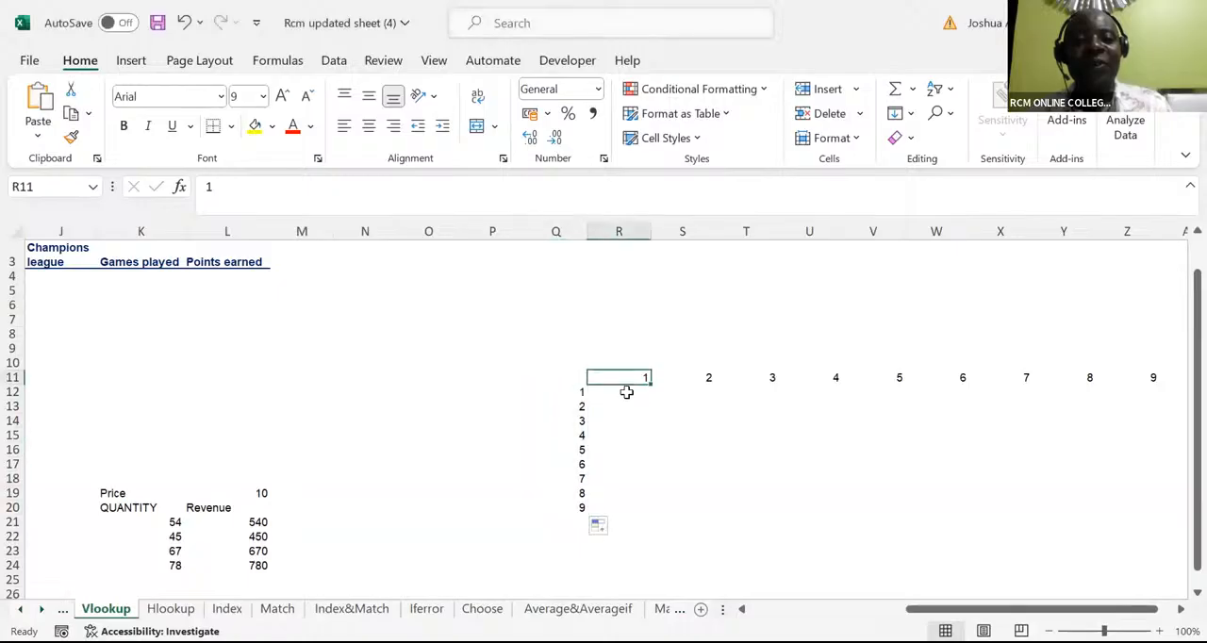
left_click(626, 392)
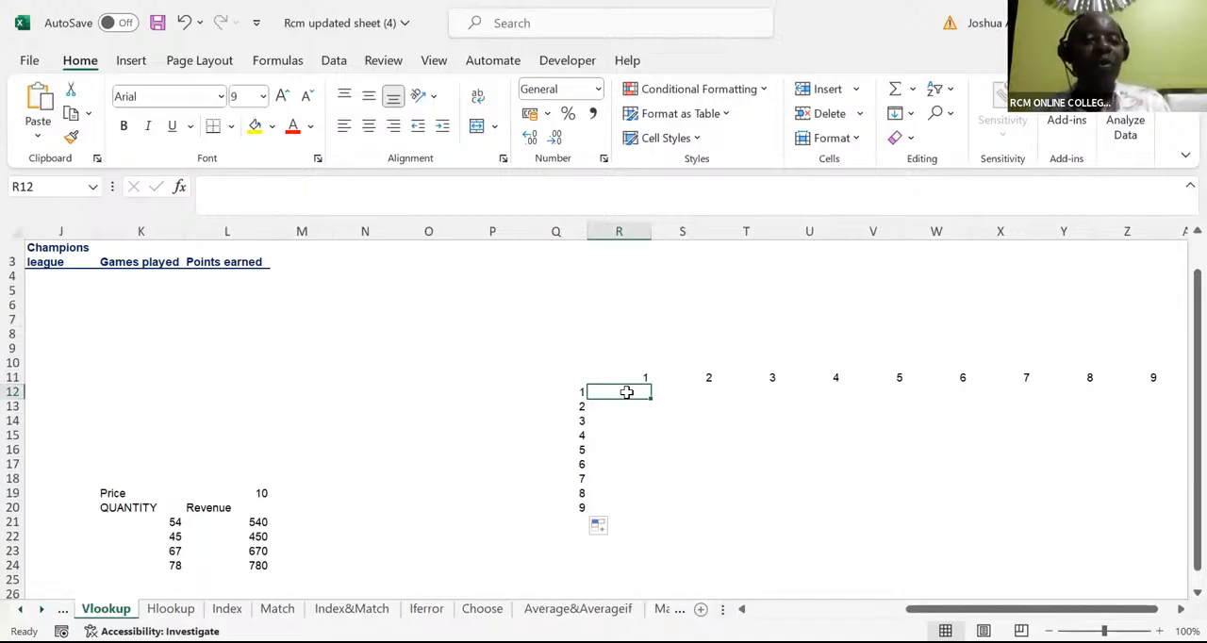
type("=")
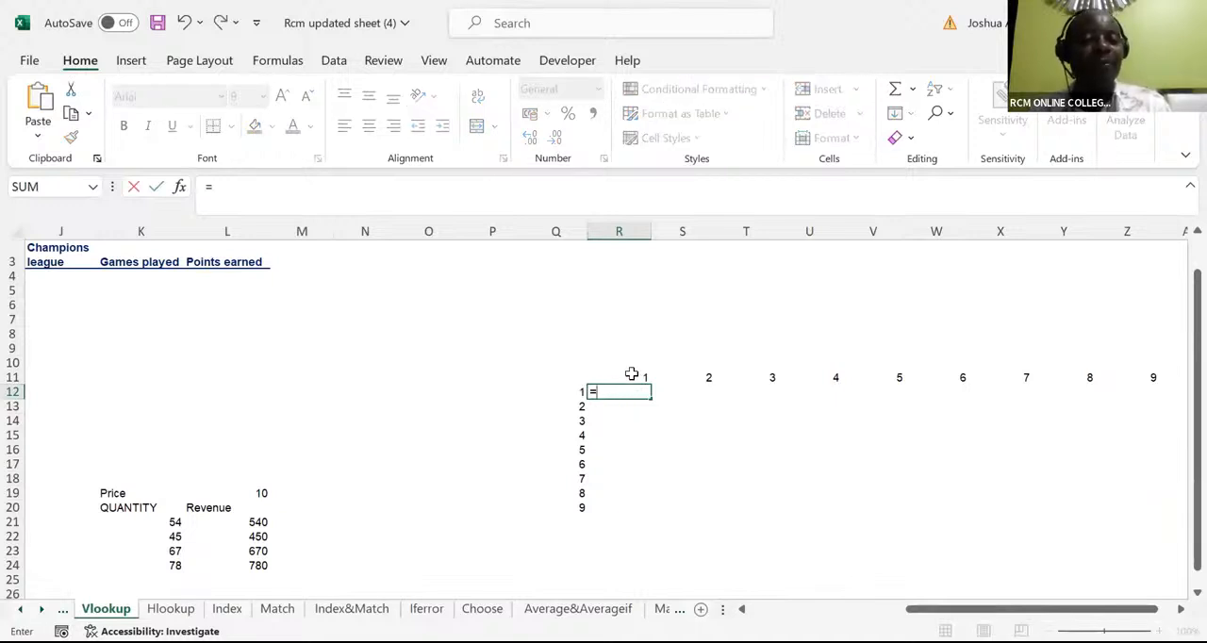
type("1*")
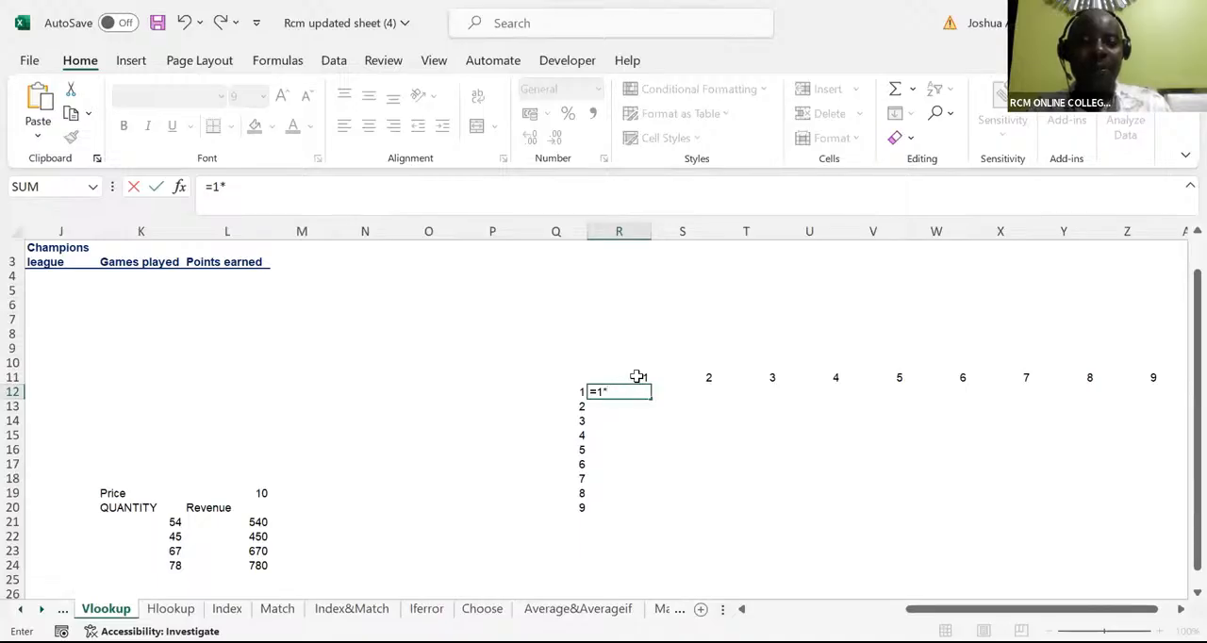
key("BackSpace")
key("BackSpace")
key("BackSpace")
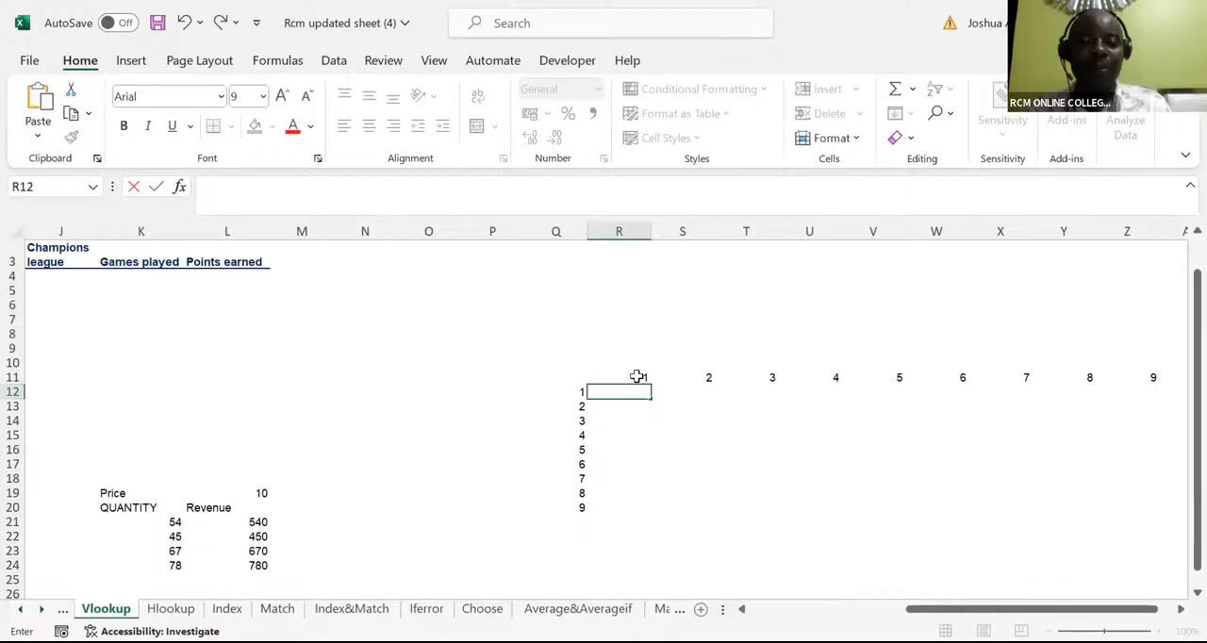
Try the relative formula =Q12*R11 in R12 and fill it down to R20
type("=")
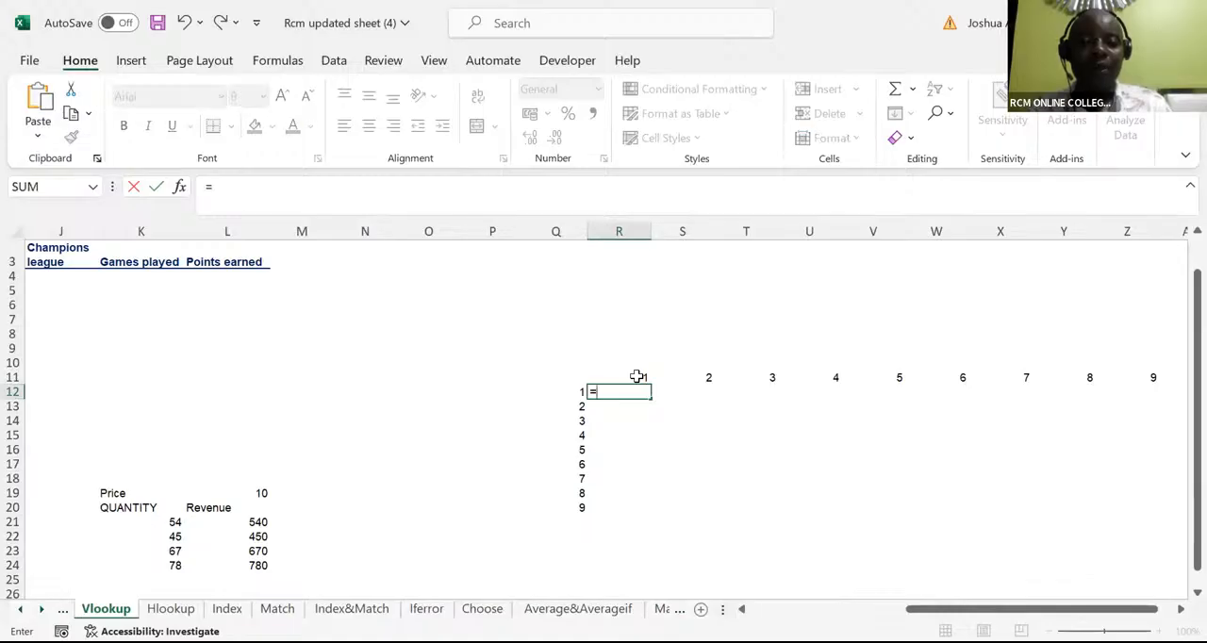
left_click(579, 392)
type("*")
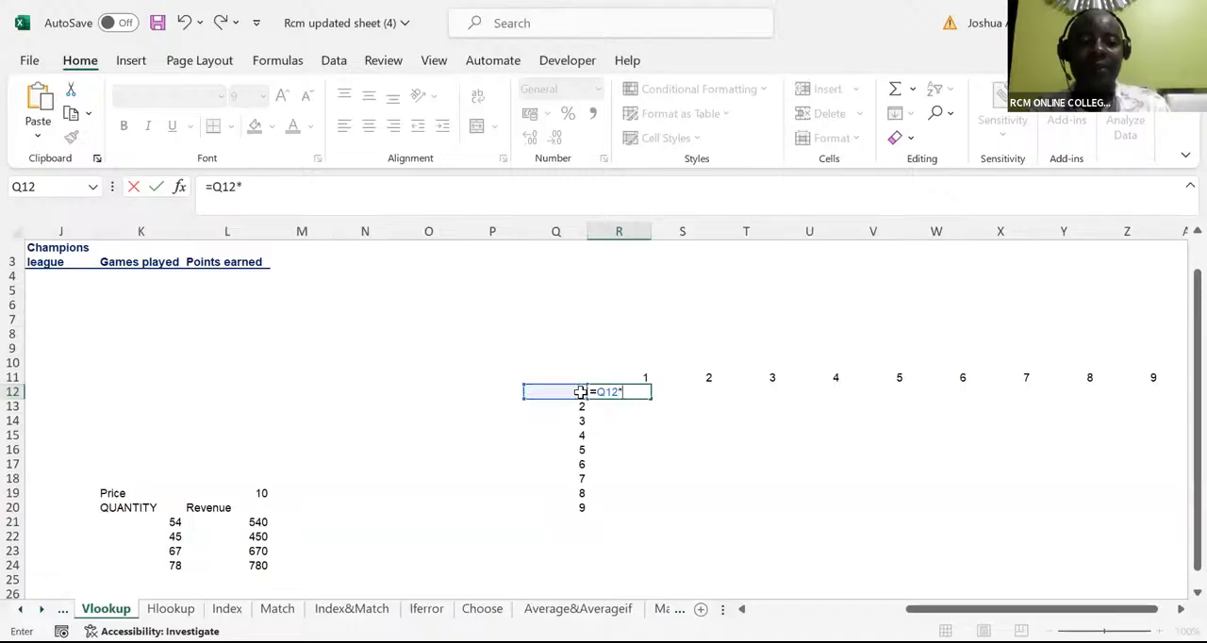
left_click(632, 377)
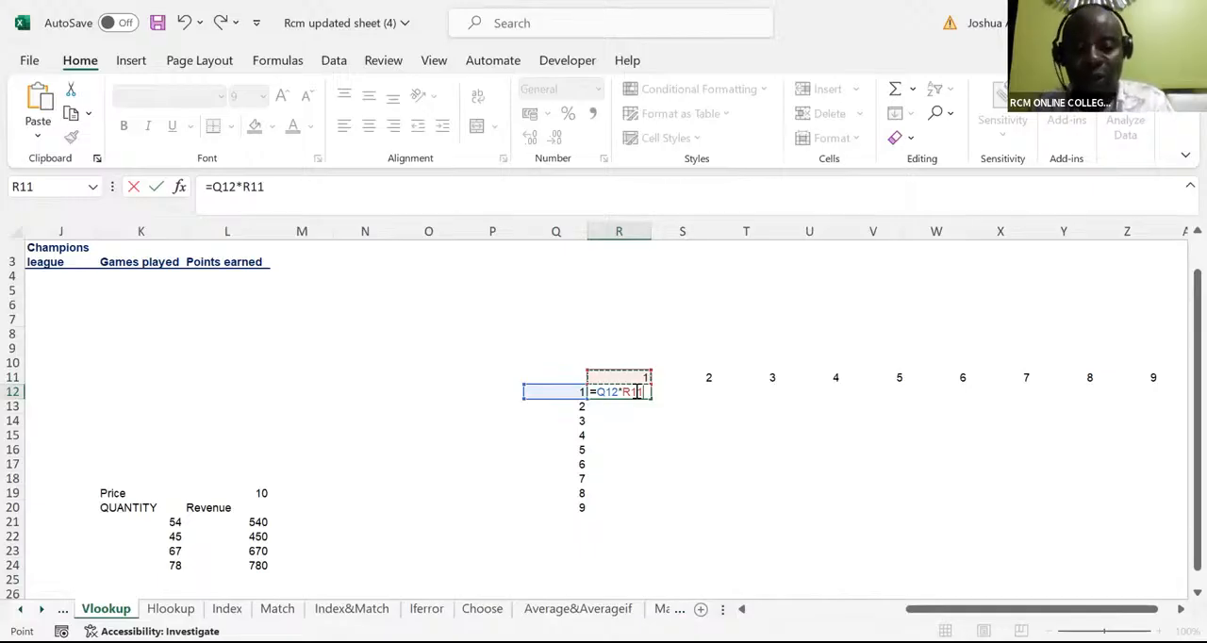
key("ctrl+Return")
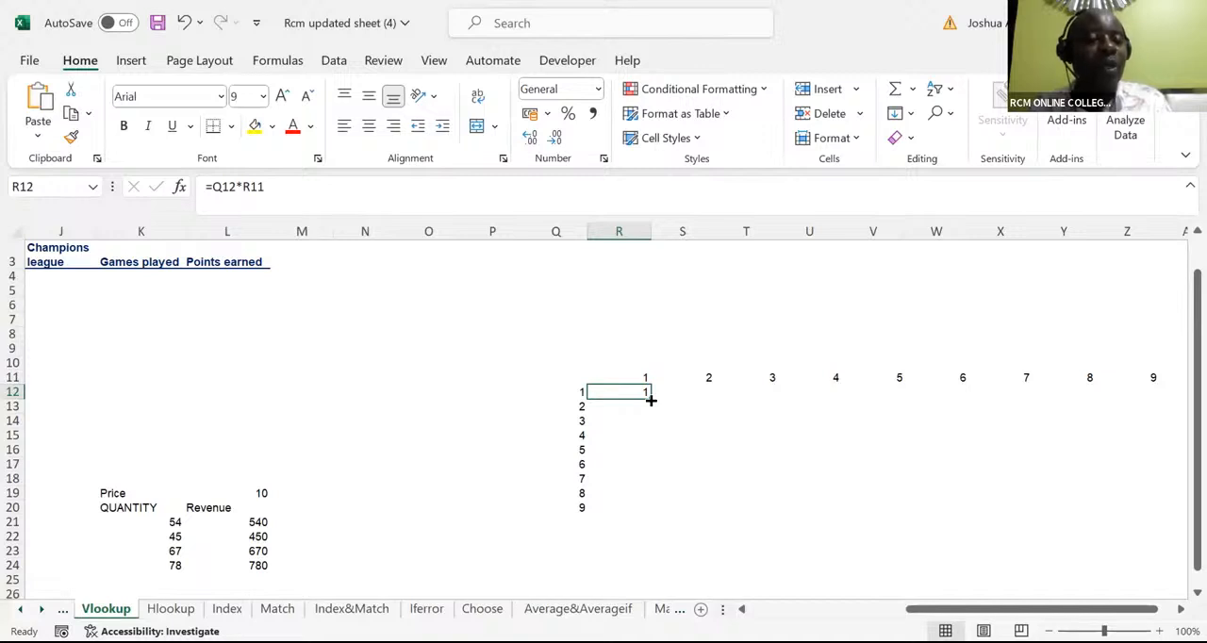
left_click_drag(650, 400, 660, 511)
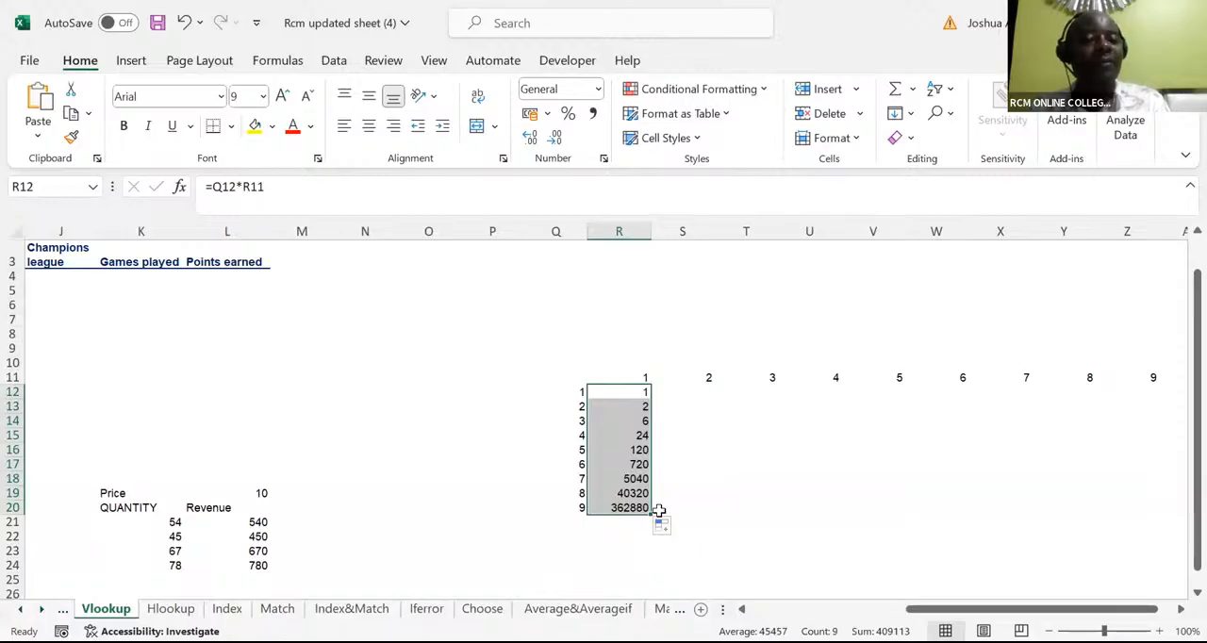
Inspect the cell references used by the filled multiplication formulas in R13 and R17
left_click(642, 406)
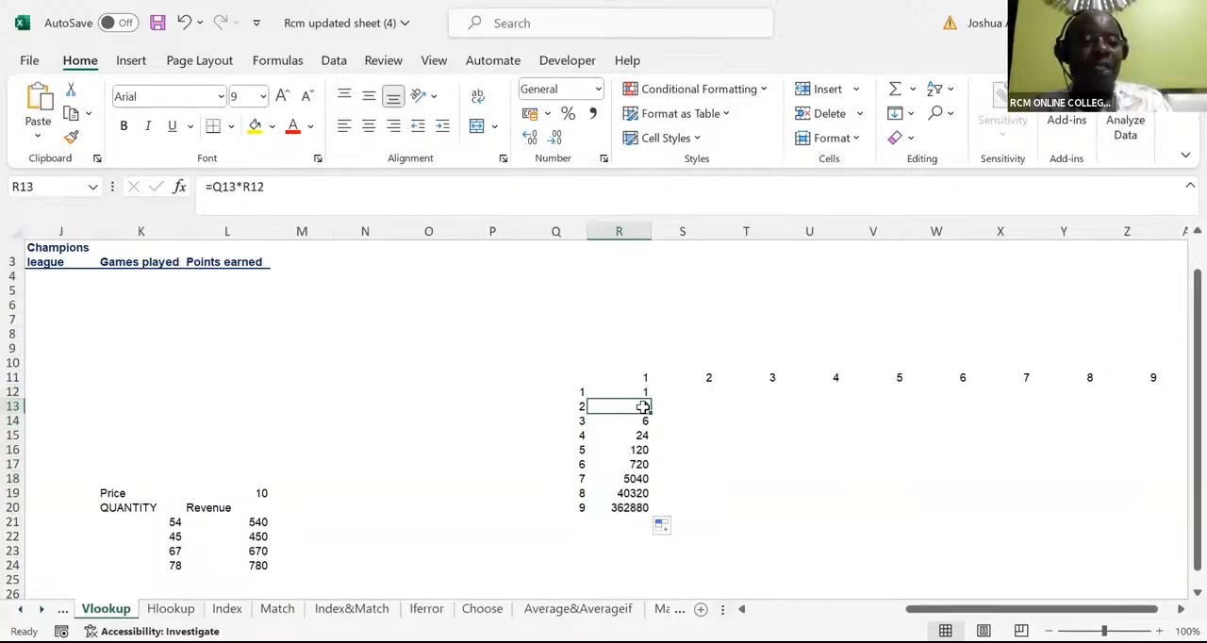
double_click(642, 406)
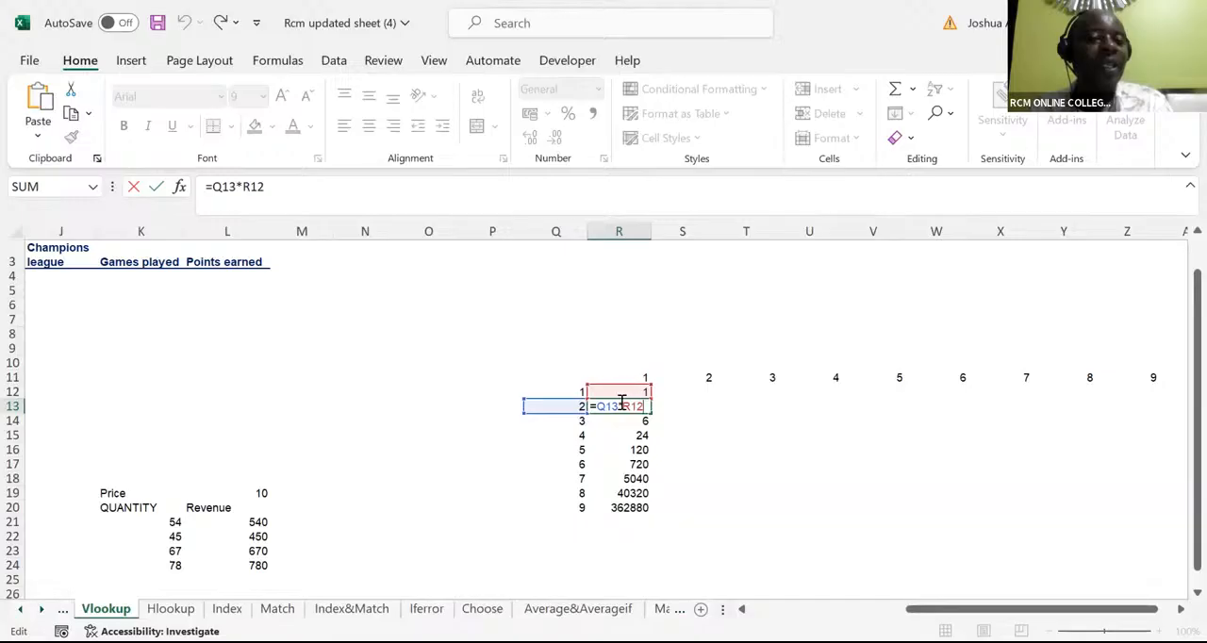
left_click(636, 464)
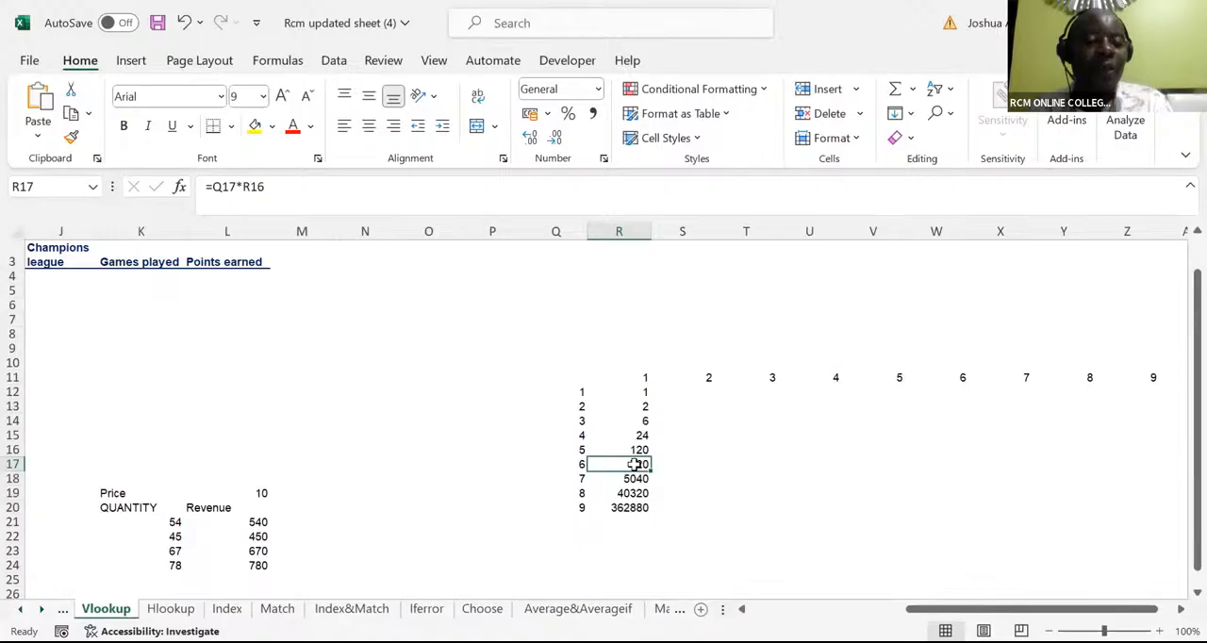
double_click(637, 464)
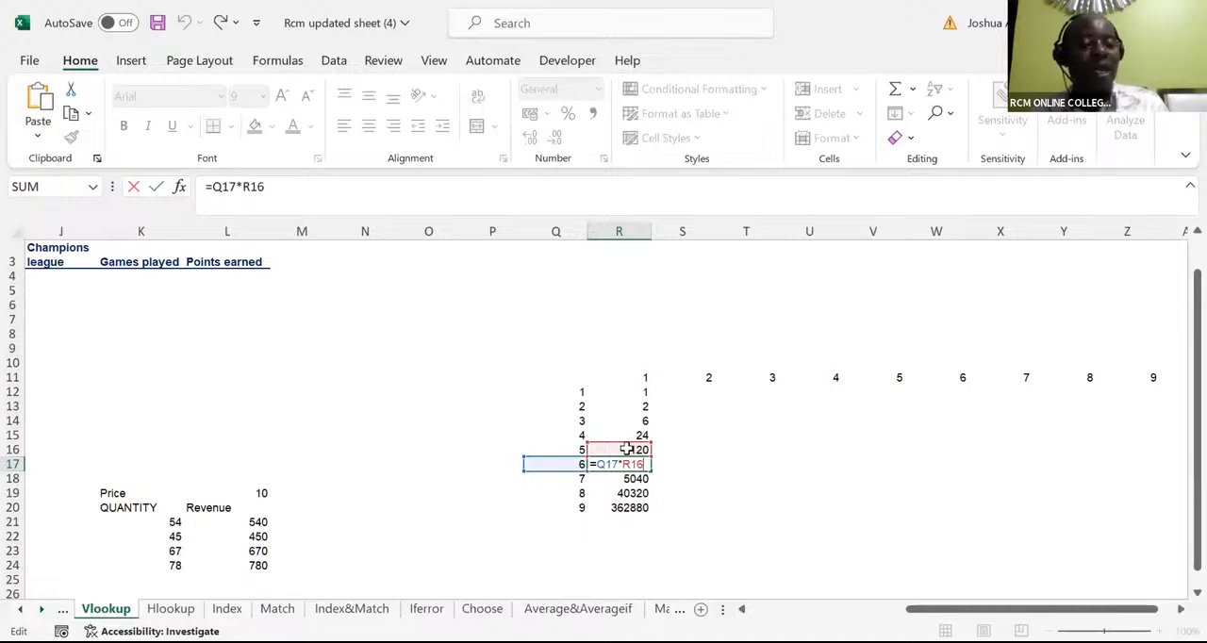
key("ctrl+Return")
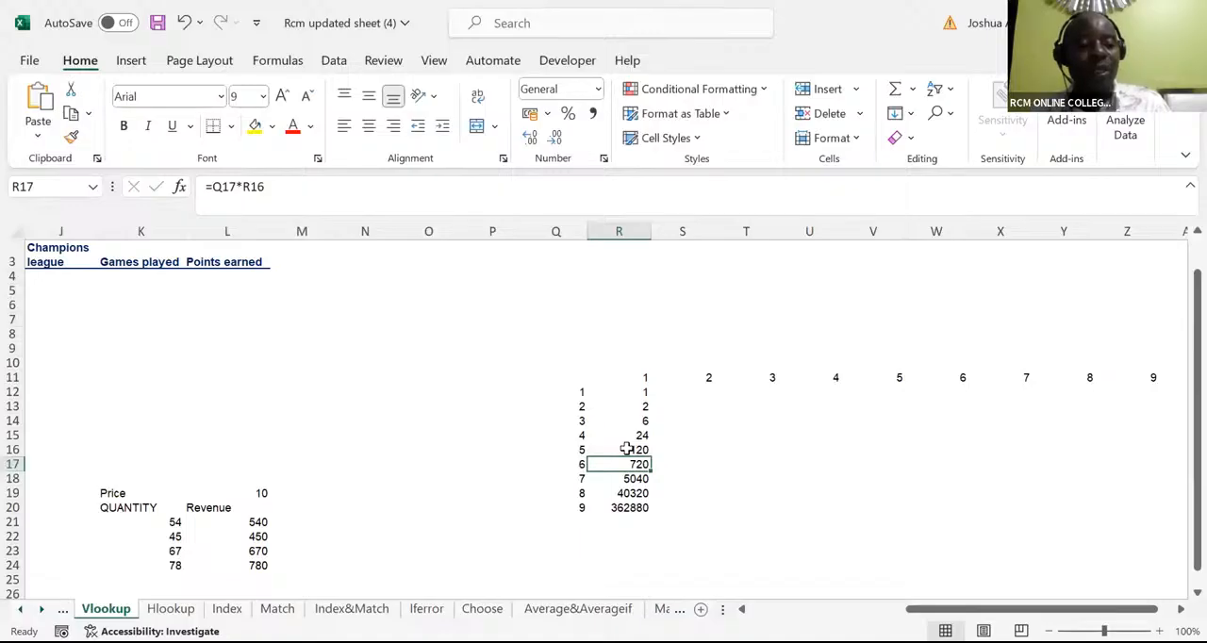
Undo the fill of the multiplication formula below R12
key("Up")
key("Up")
key("Up")
key("Up")
key("ctrl+z")
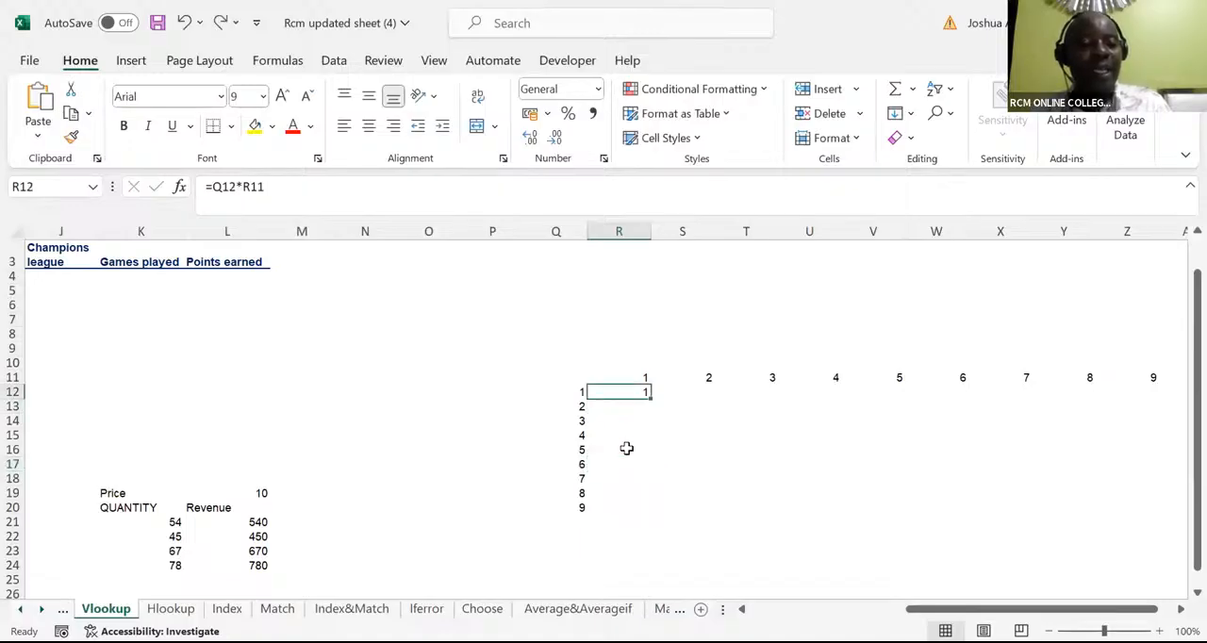
Try the fully absolute formula =$Q$12*$R$11 in R12
type("=")
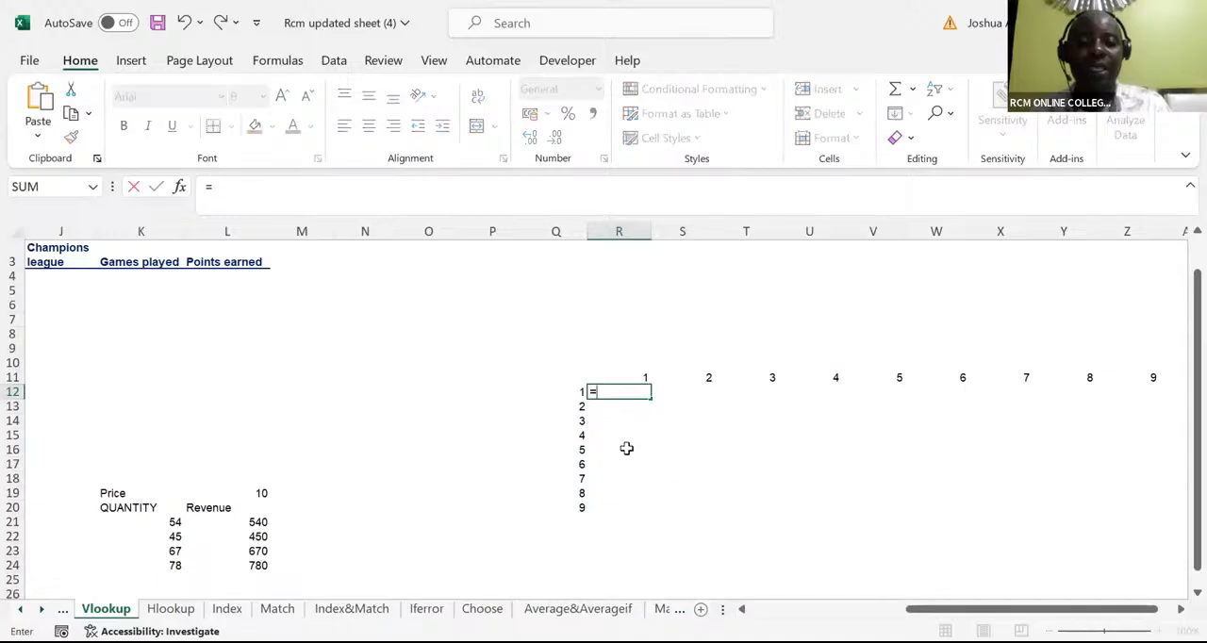
left_click(575, 391)
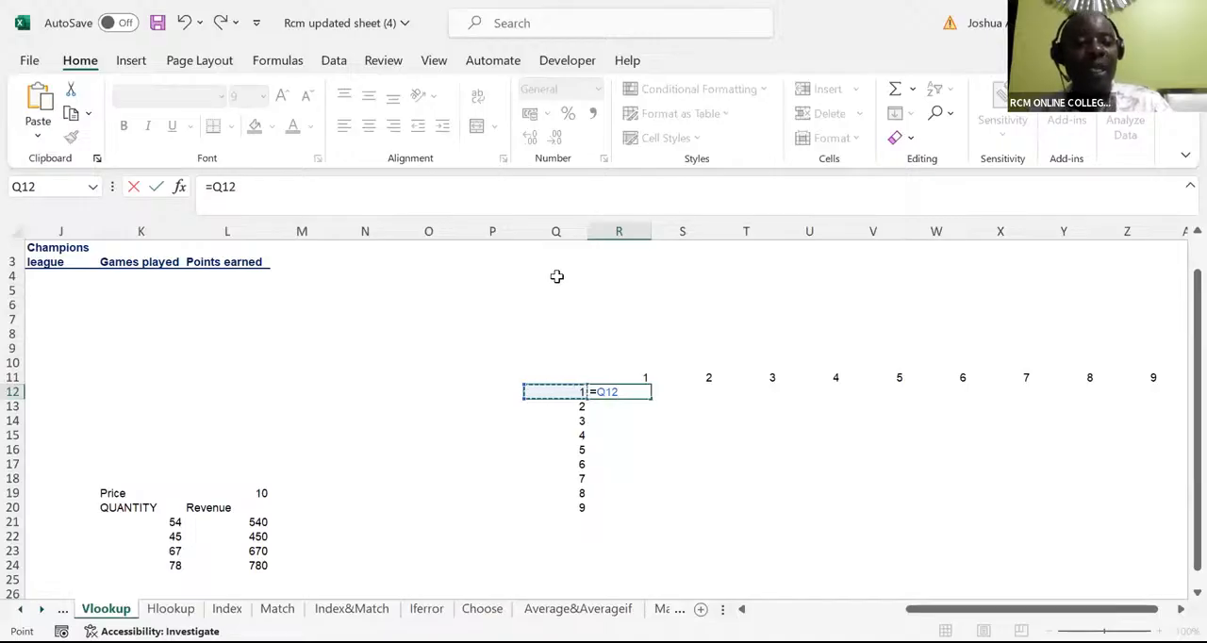
key("F4")
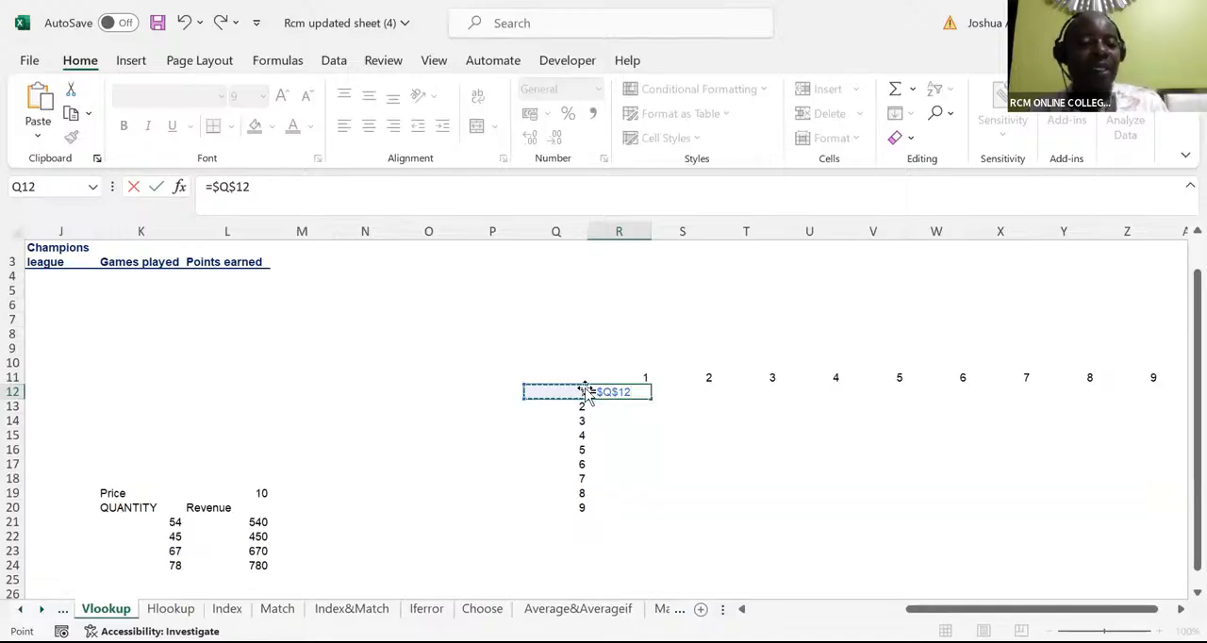
type("*")
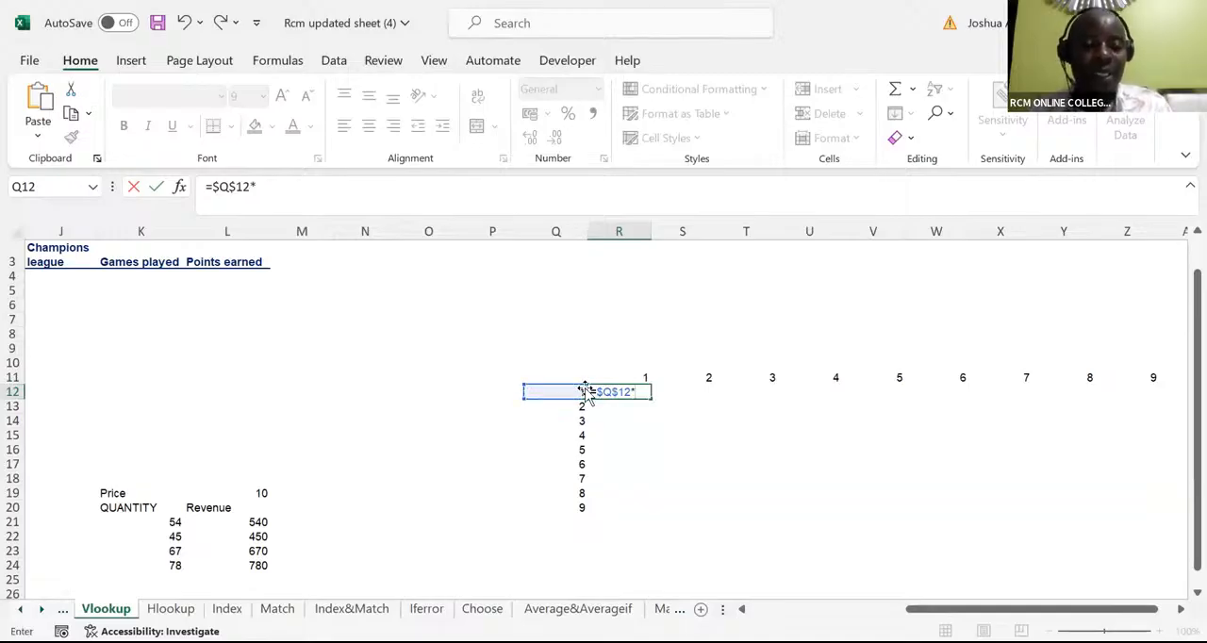
left_click(638, 376)
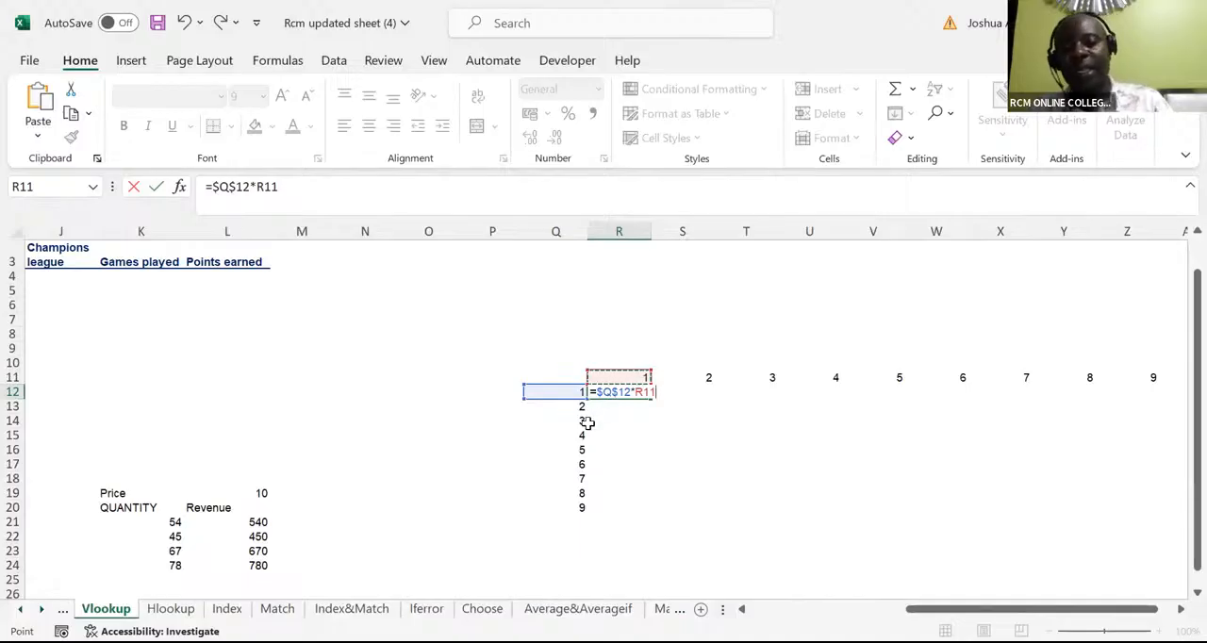
key("F4")
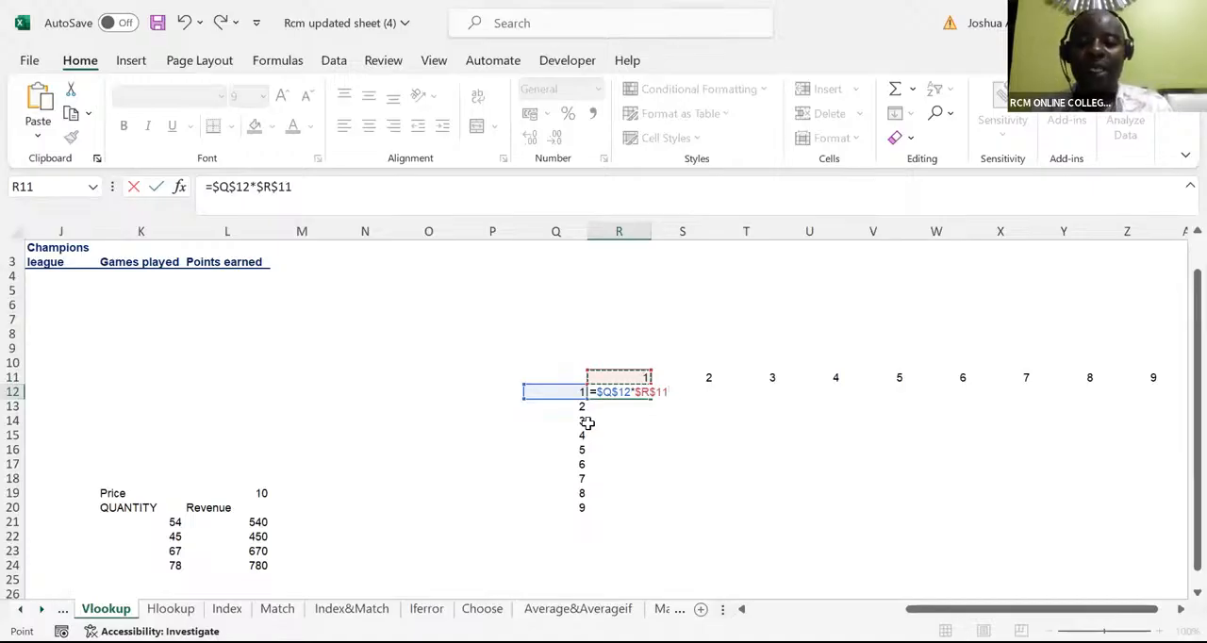
key("ctrl+Return")
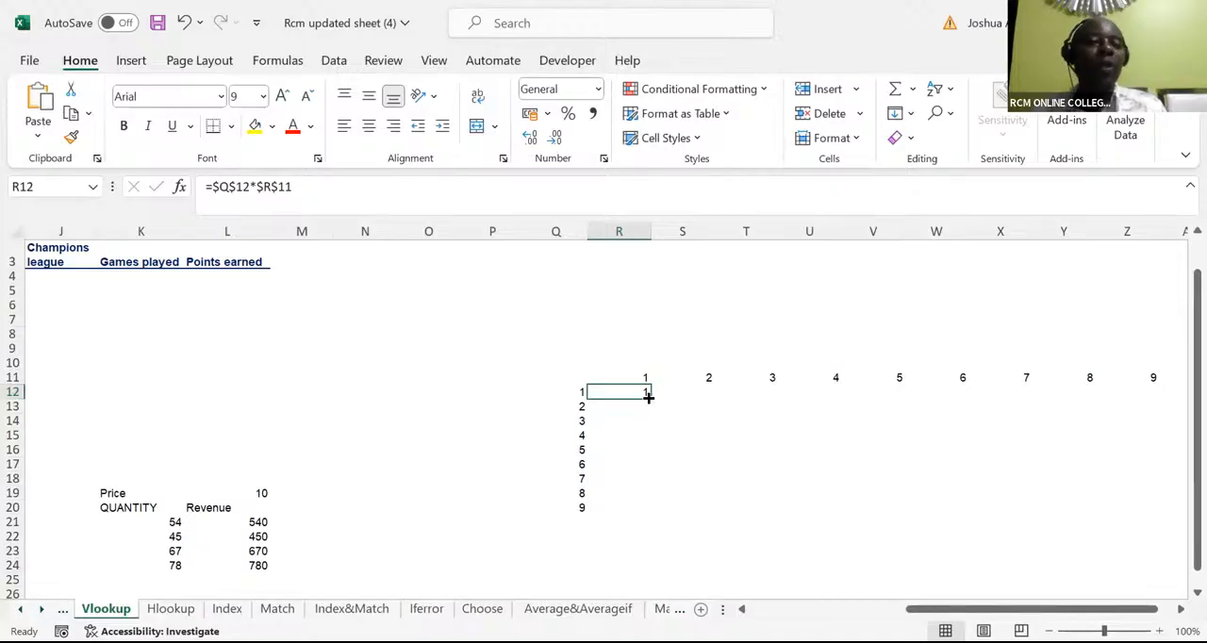
Try filling the absolute formula down to R20 and across to Z20, and undo both fills
left_click_drag(648, 398, 676, 513)
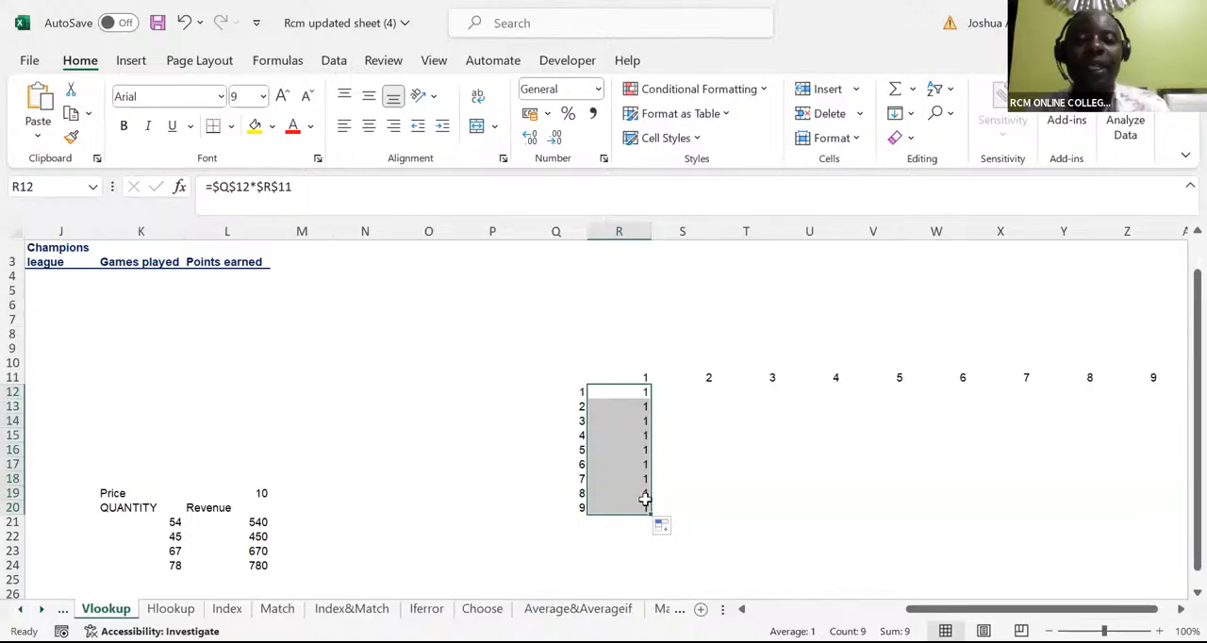
left_click_drag(648, 512, 1154, 542)
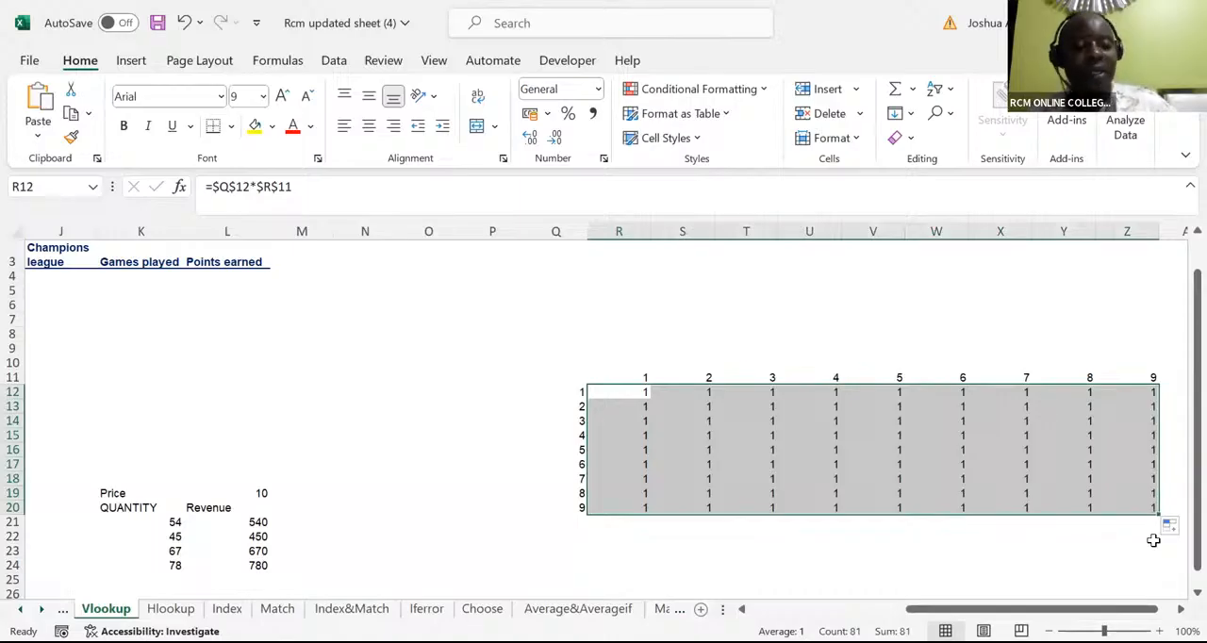
key("ctrl+z")
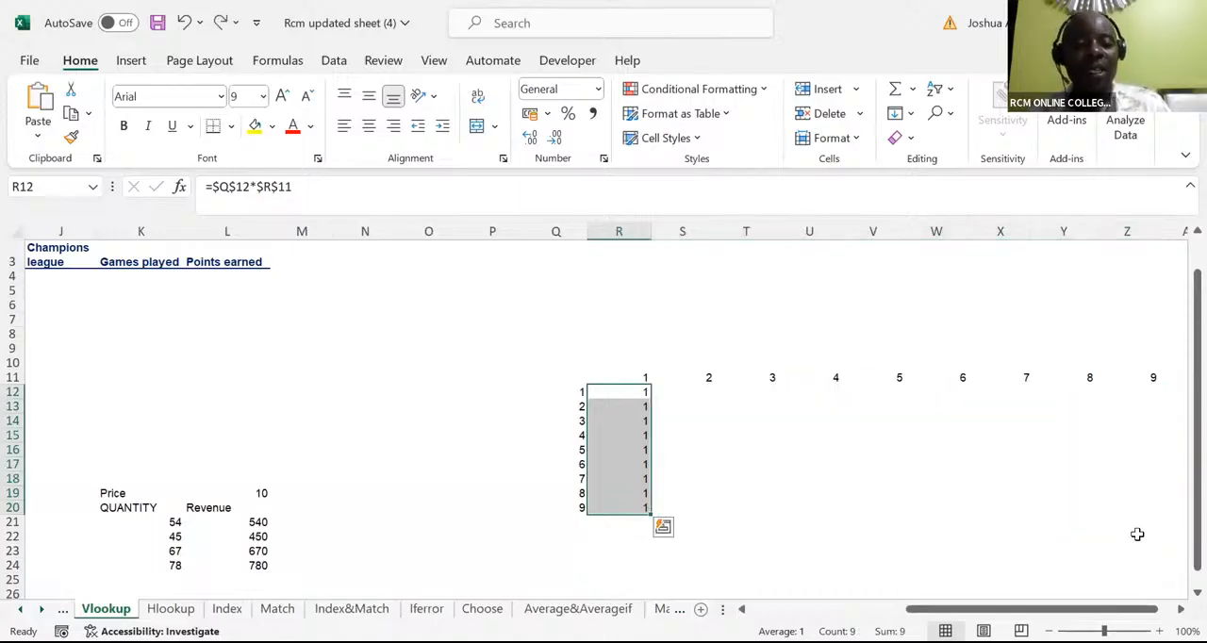
key("ctrl+z")
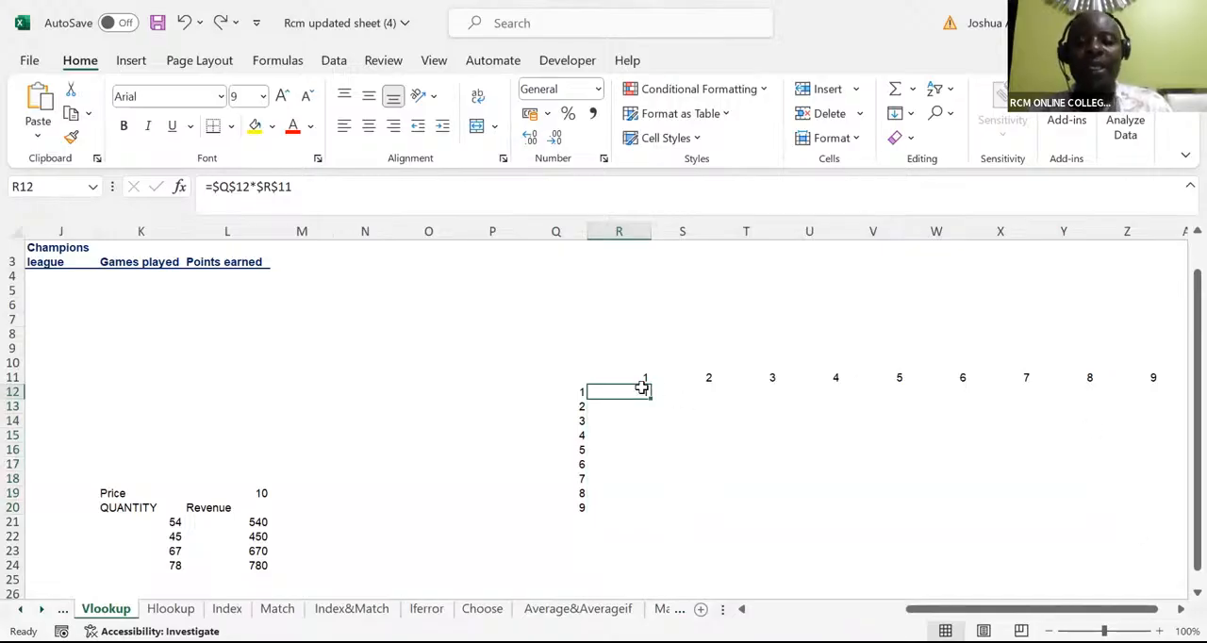
Enter the mixed-reference formula =$Q12*R$11 in R12 and fill it through the whole grid to Z20
type("=")
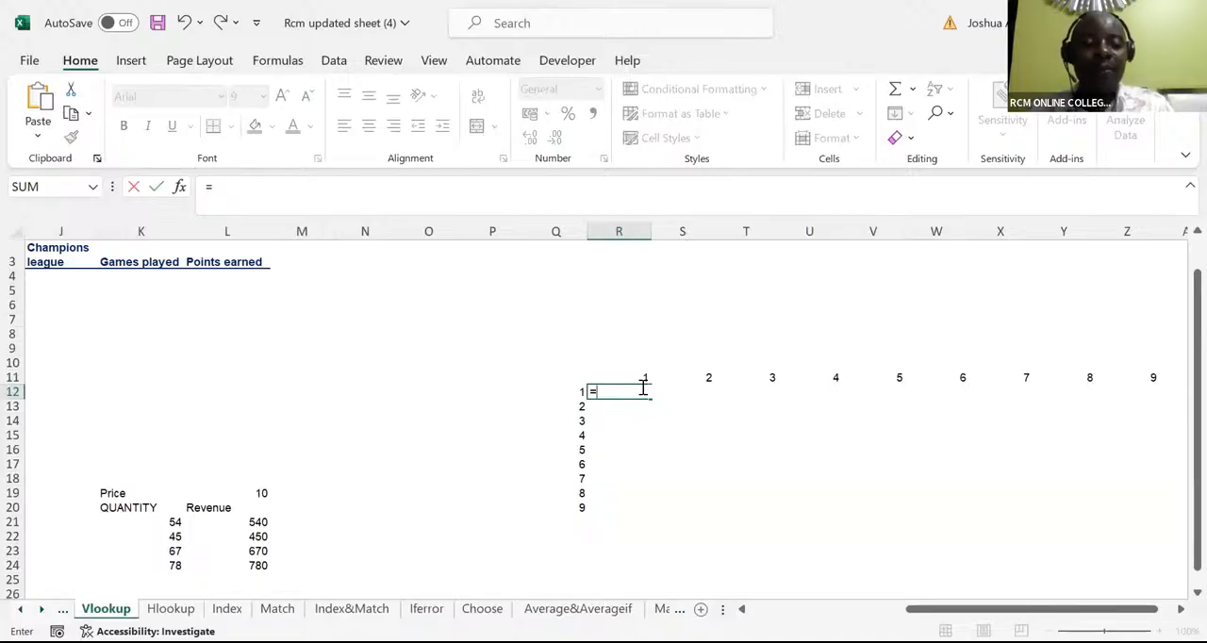
left_click(568, 393)
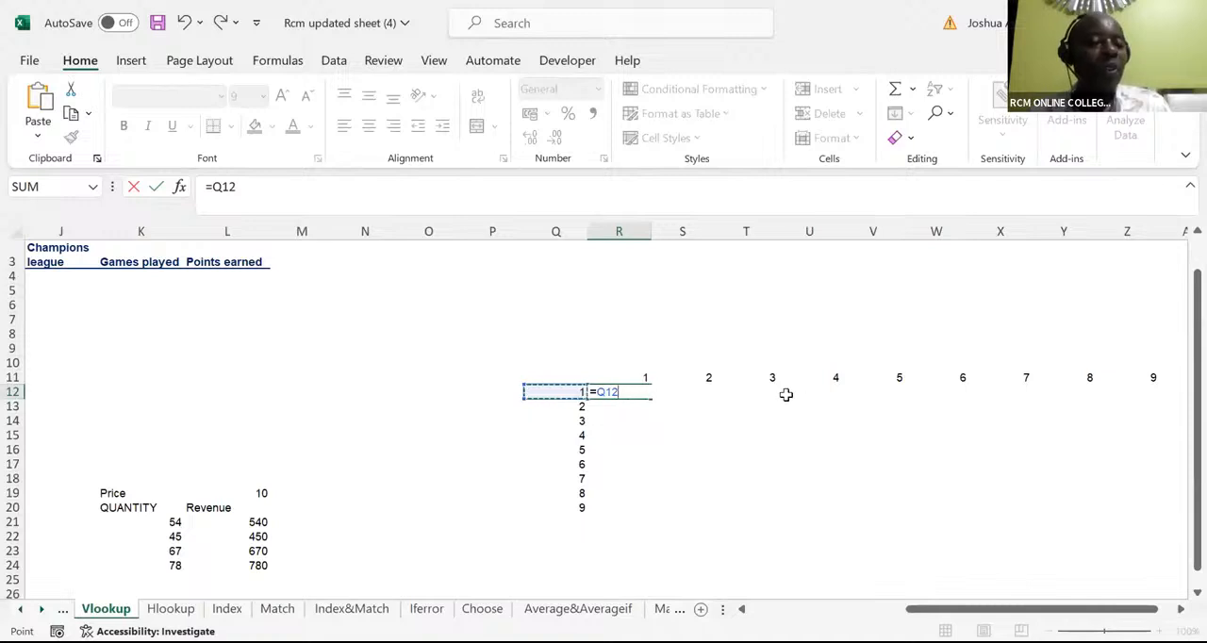
left_click(596, 393)
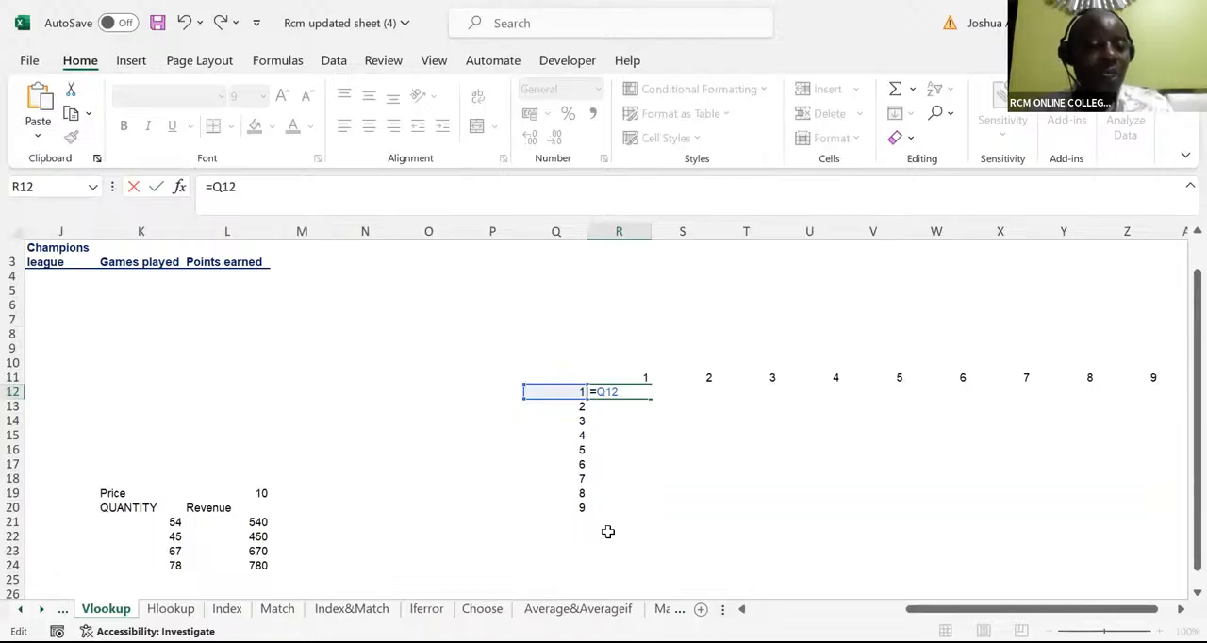
type("$")
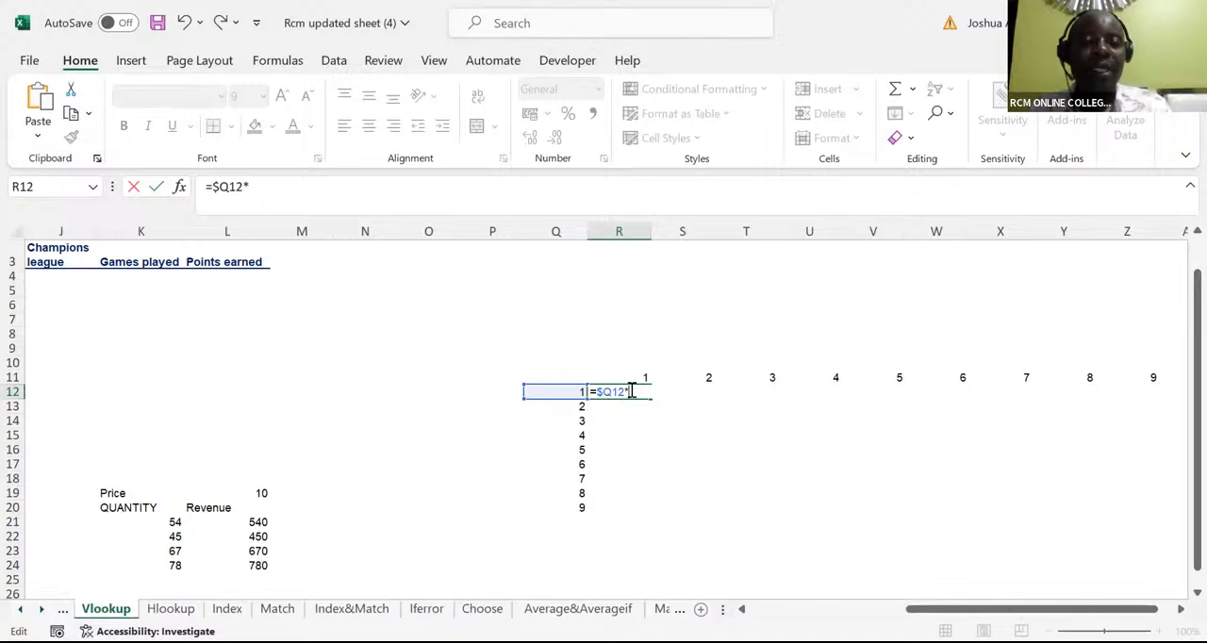
left_click(642, 374)
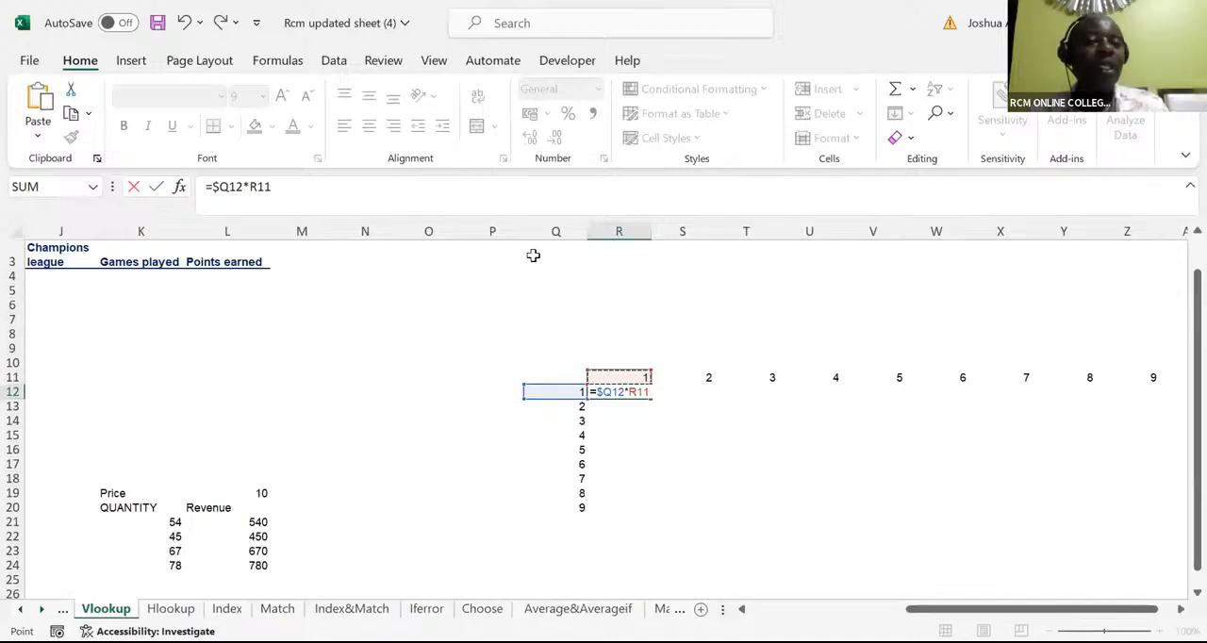
left_click(639, 394)
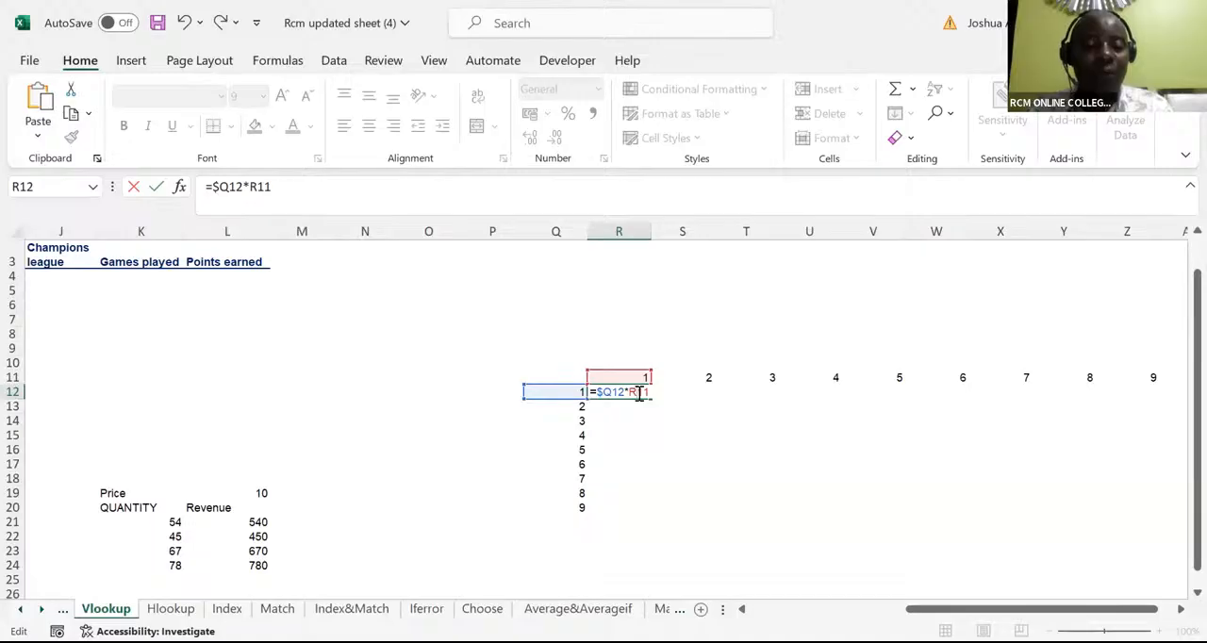
type("$")
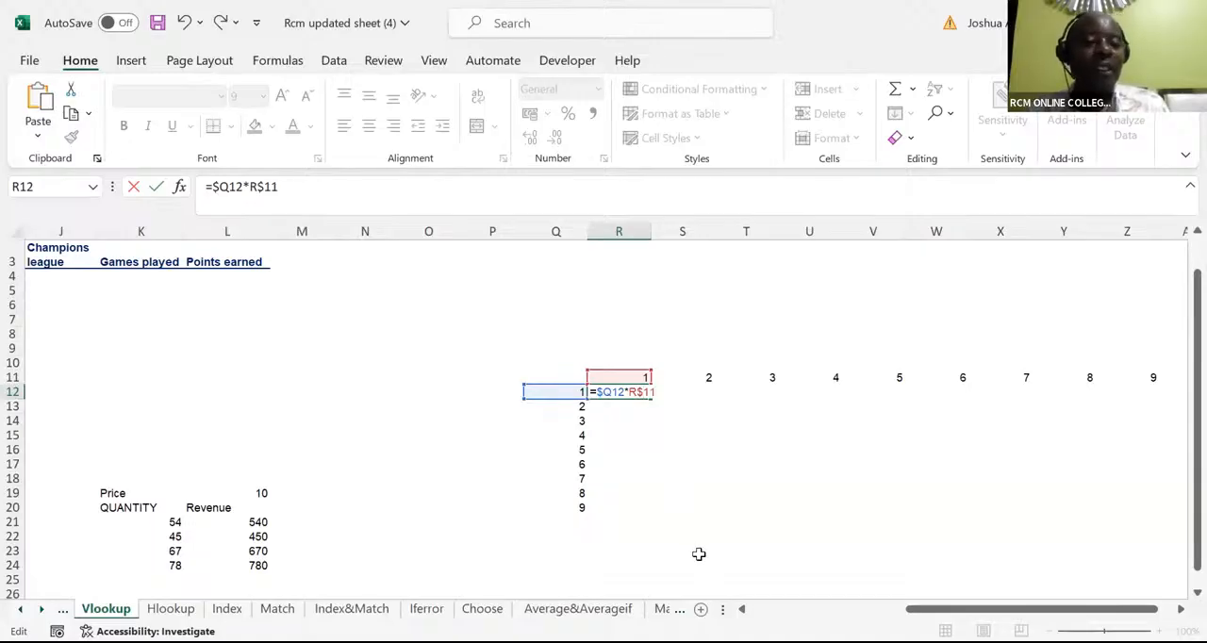
key("ctrl+Return")
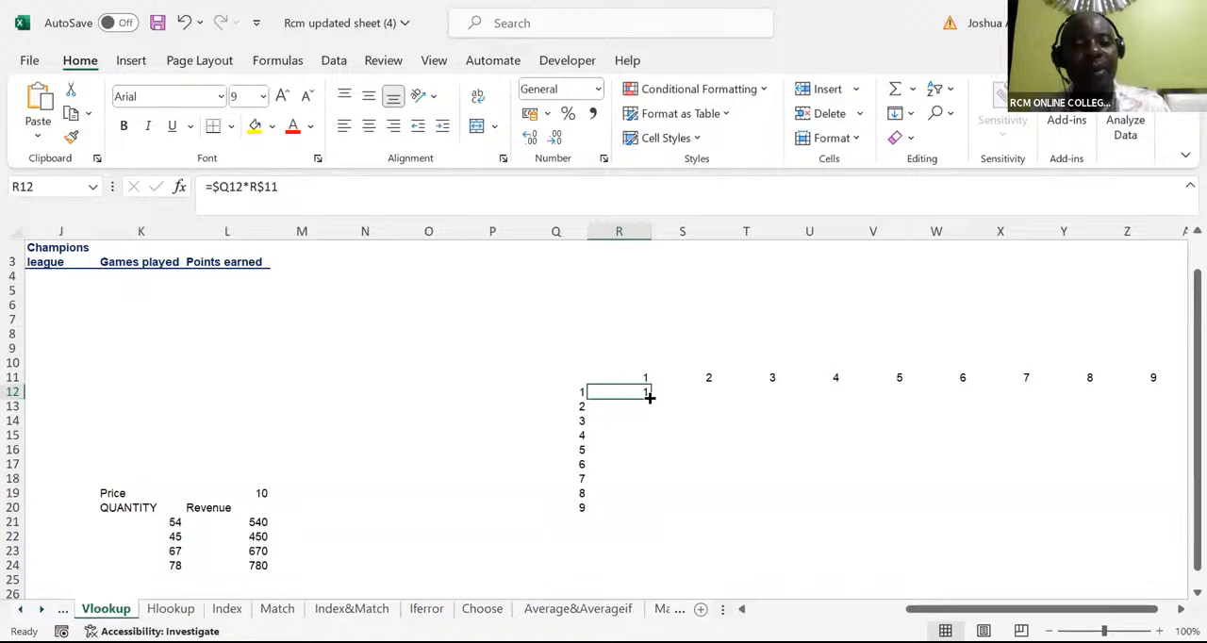
left_click_drag(649, 397, 1147, 560)
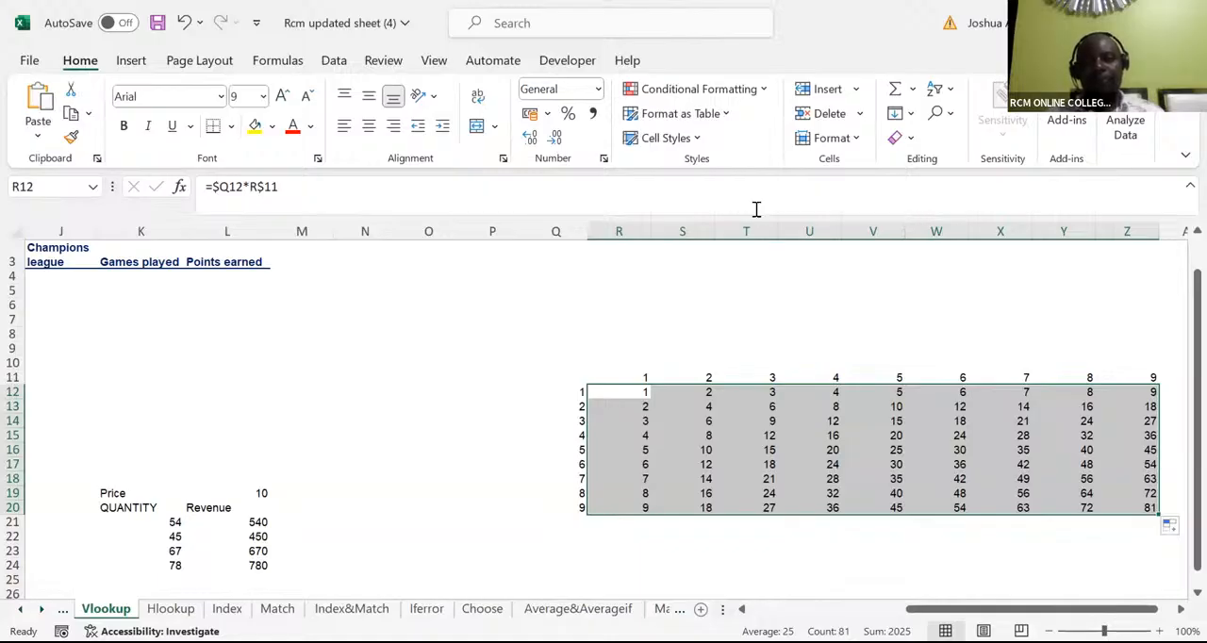
Undo the fill of the mixed-reference formula so that only R12 keeps it
left_click(468, 89)
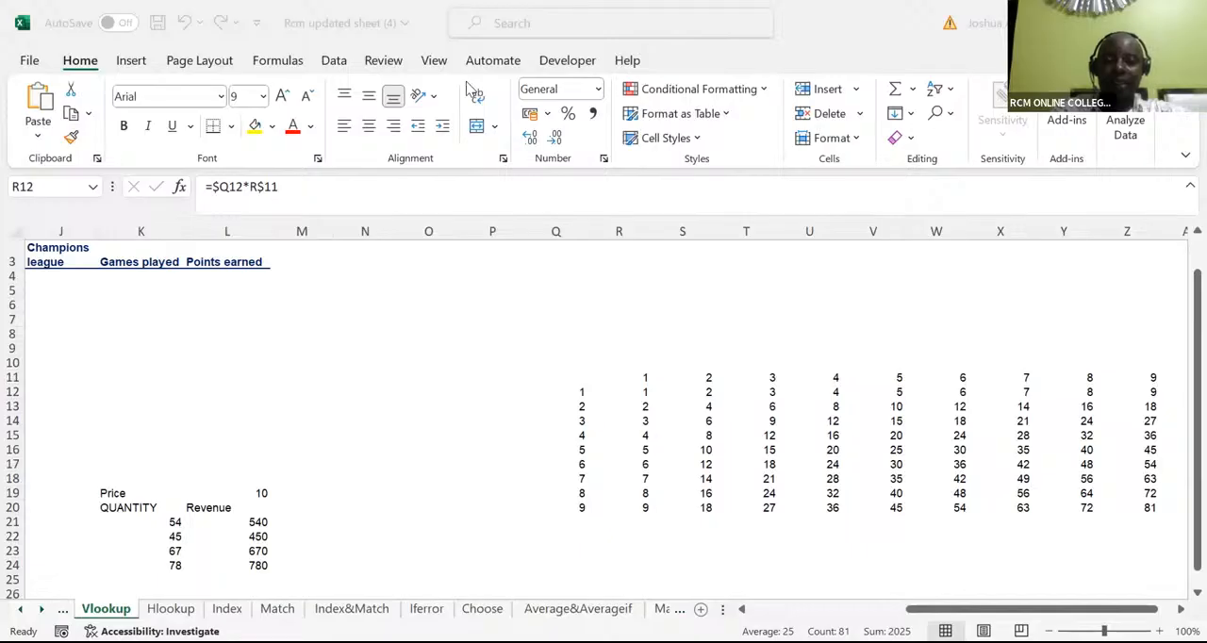
left_click(657, 391)
key("ctrl+z")
key("ctrl+z")
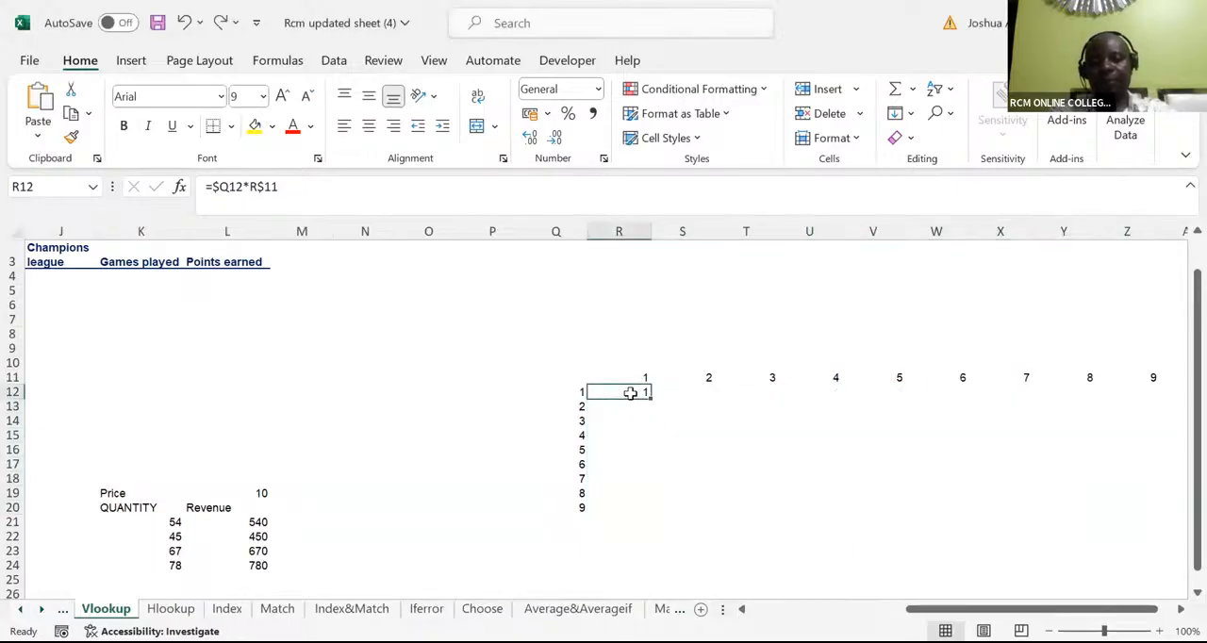
Start a formula in R12 and cycle its Q12 reference through $Q$12, Q$12 and $Q12, and clear the entry
type("=")
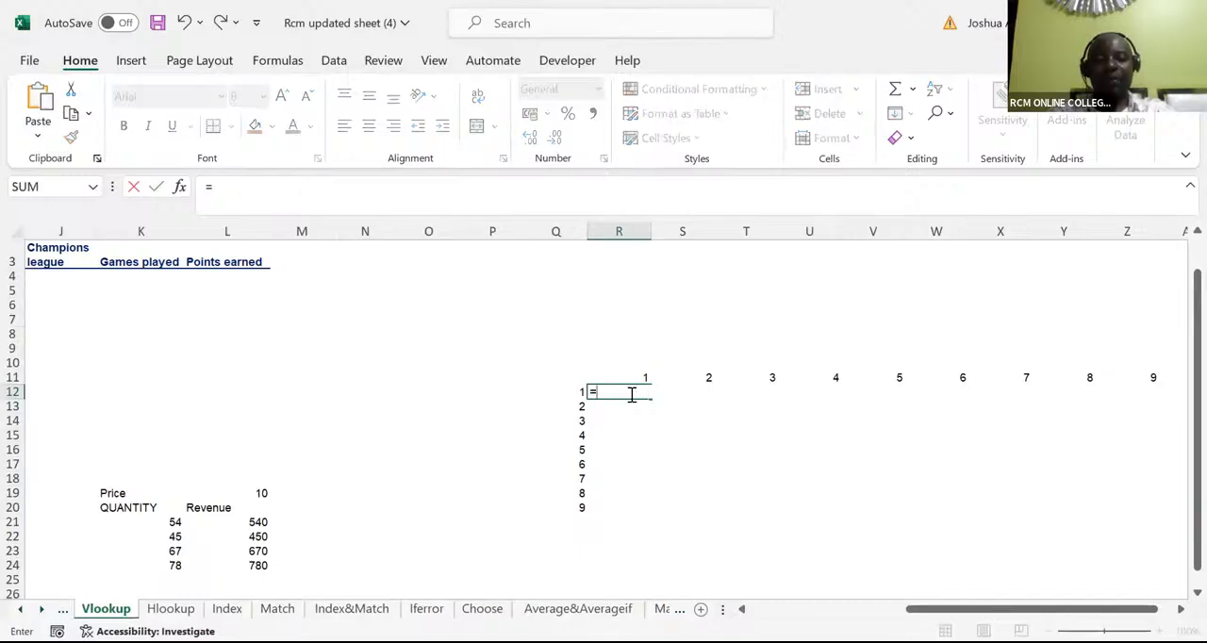
left_click(572, 389)
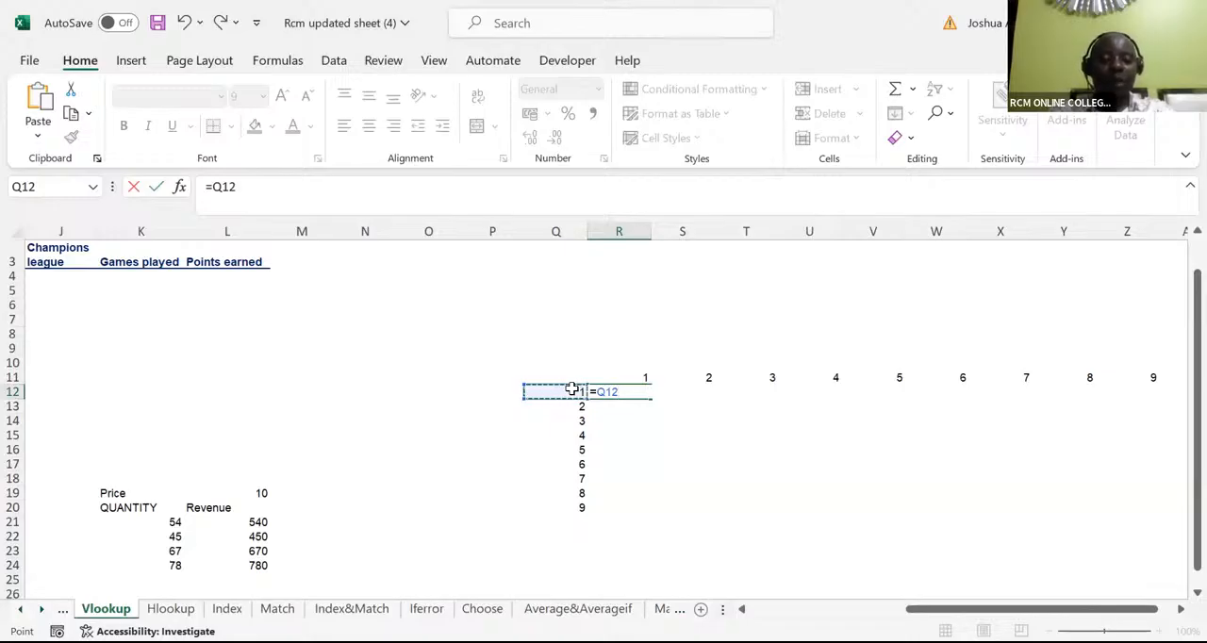
key("F4")
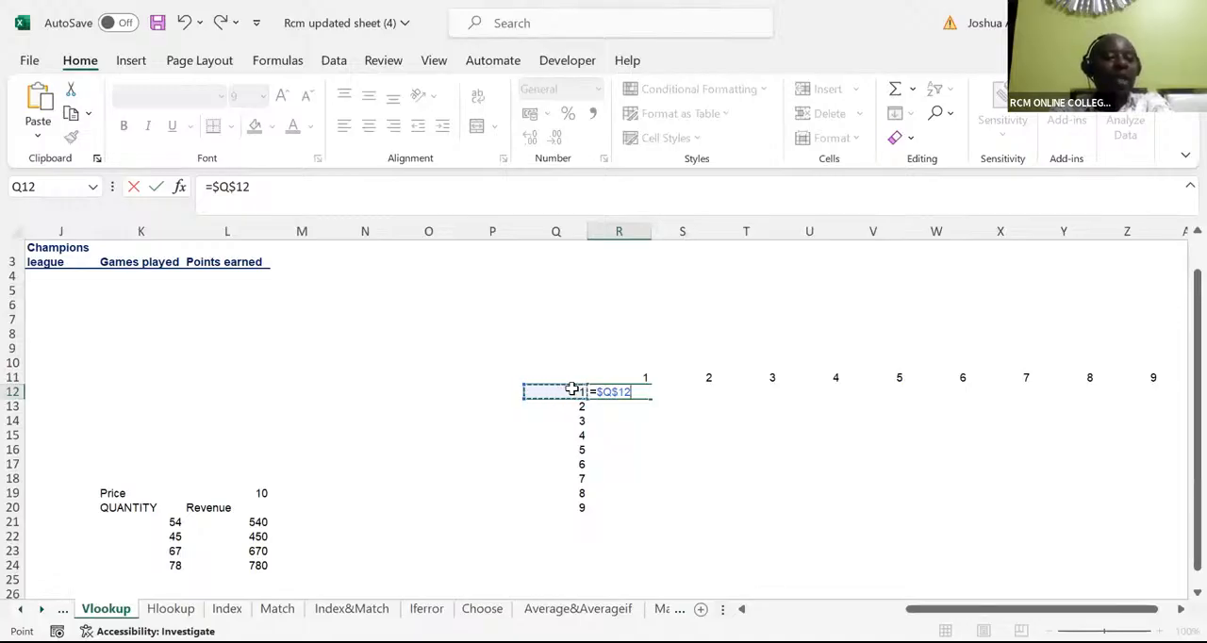
key("F4")
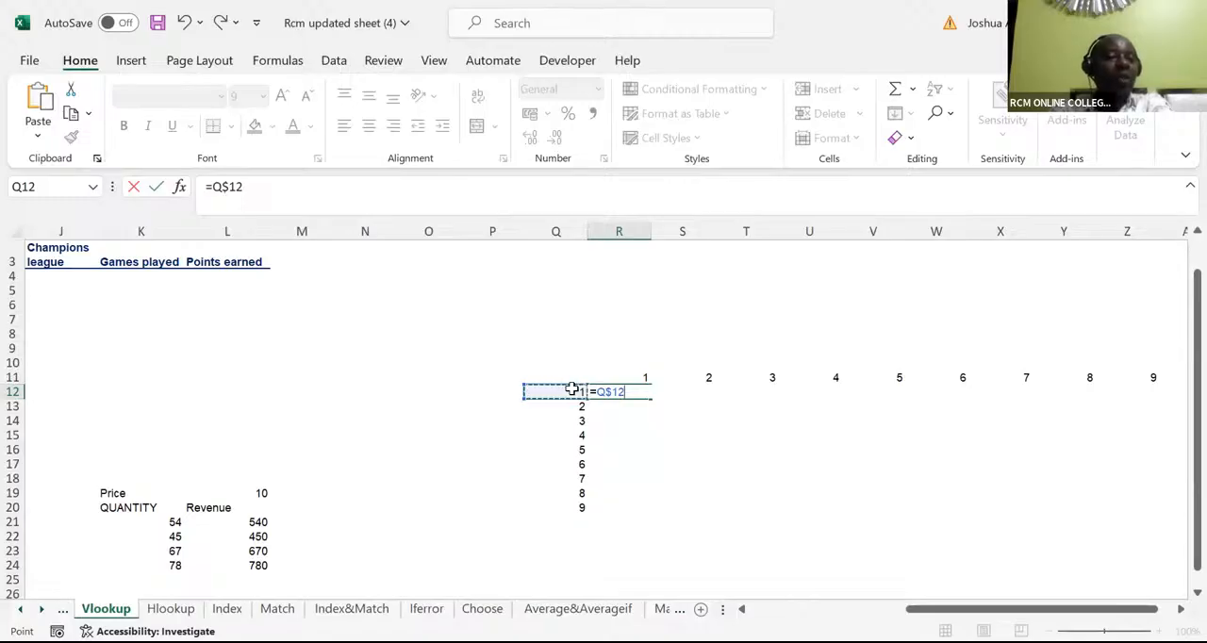
key("F4")
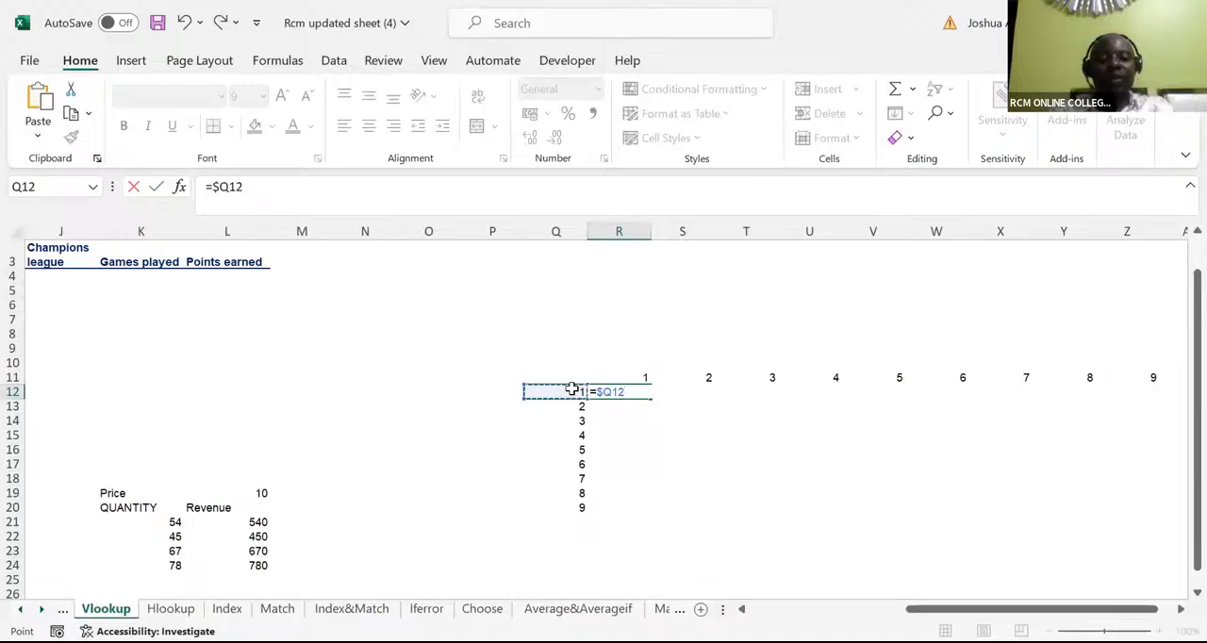
key("BackSpace")
key("BackSpace")
key("BackSpace")
key("BackSpace")
key("BackSpace")
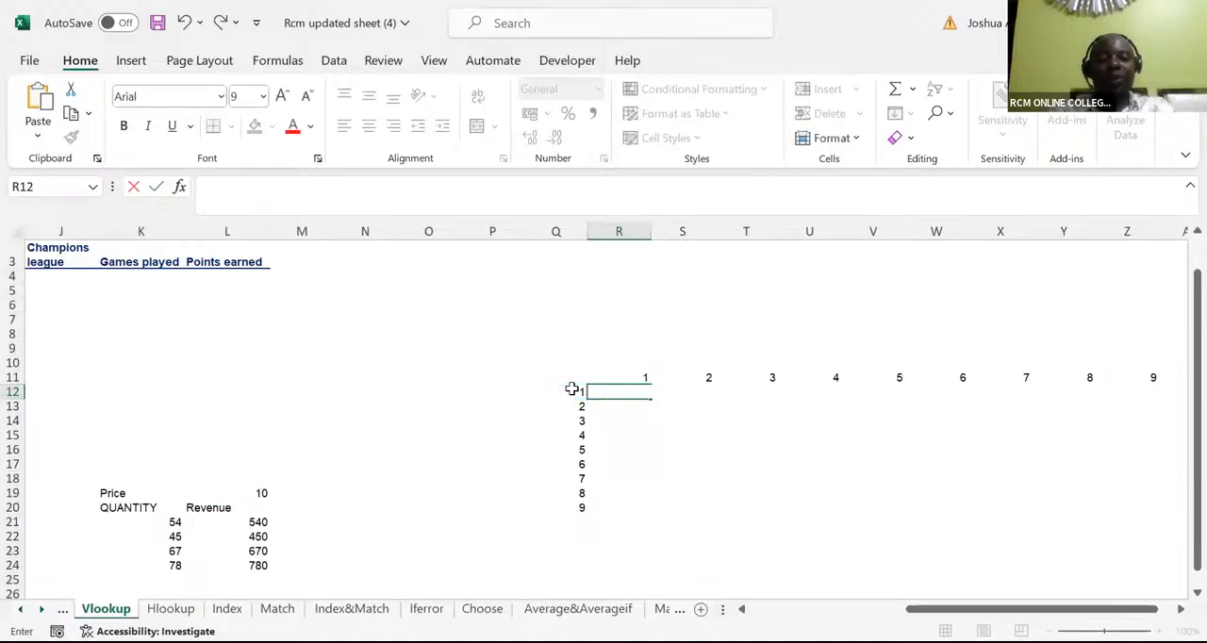
Enter =$Q12*R$11 in R12, locking column Q and row 11, and fill it across and down to Z20
type("=")
left_click(572, 390)
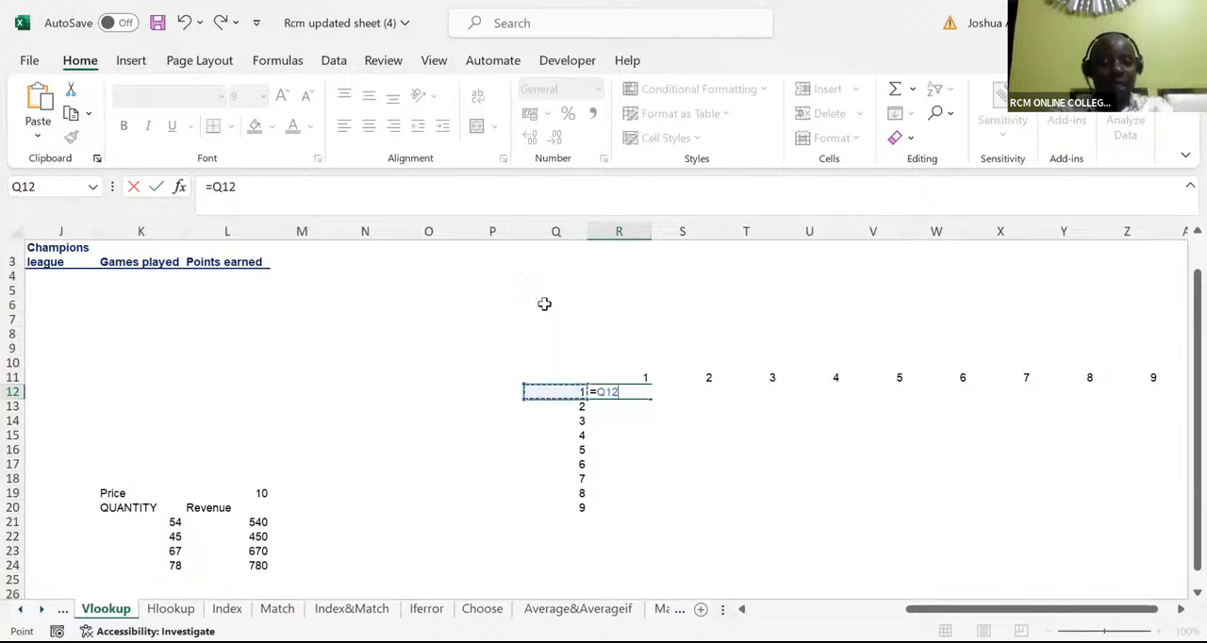
left_click(596, 393)
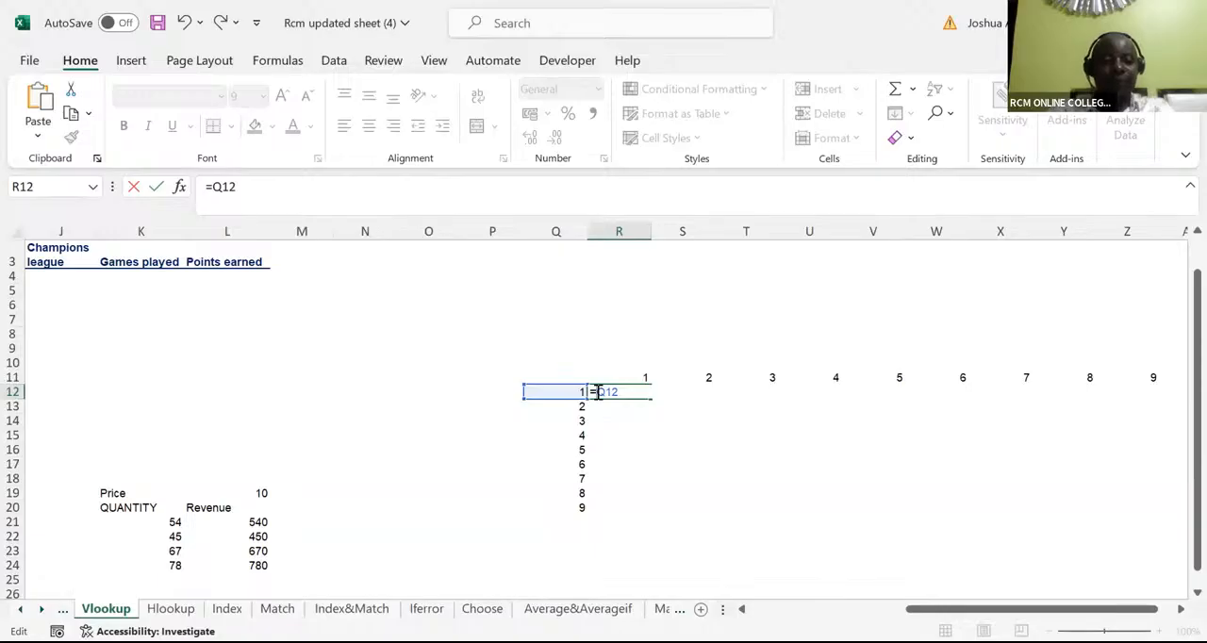
type("$Q12")
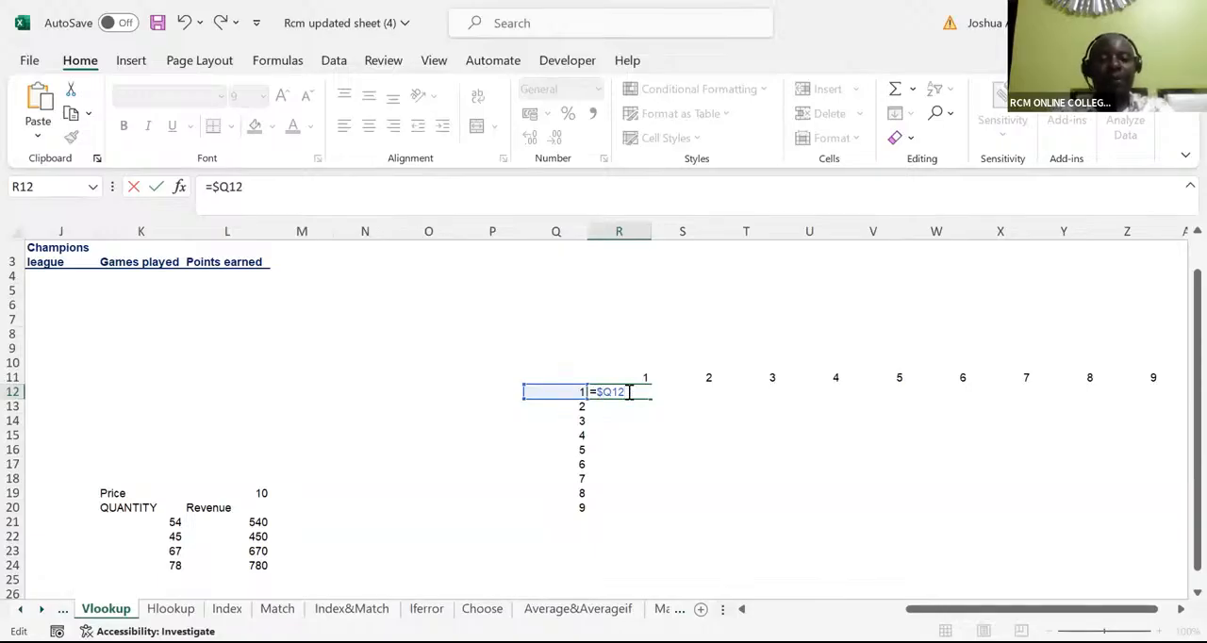
type("*")
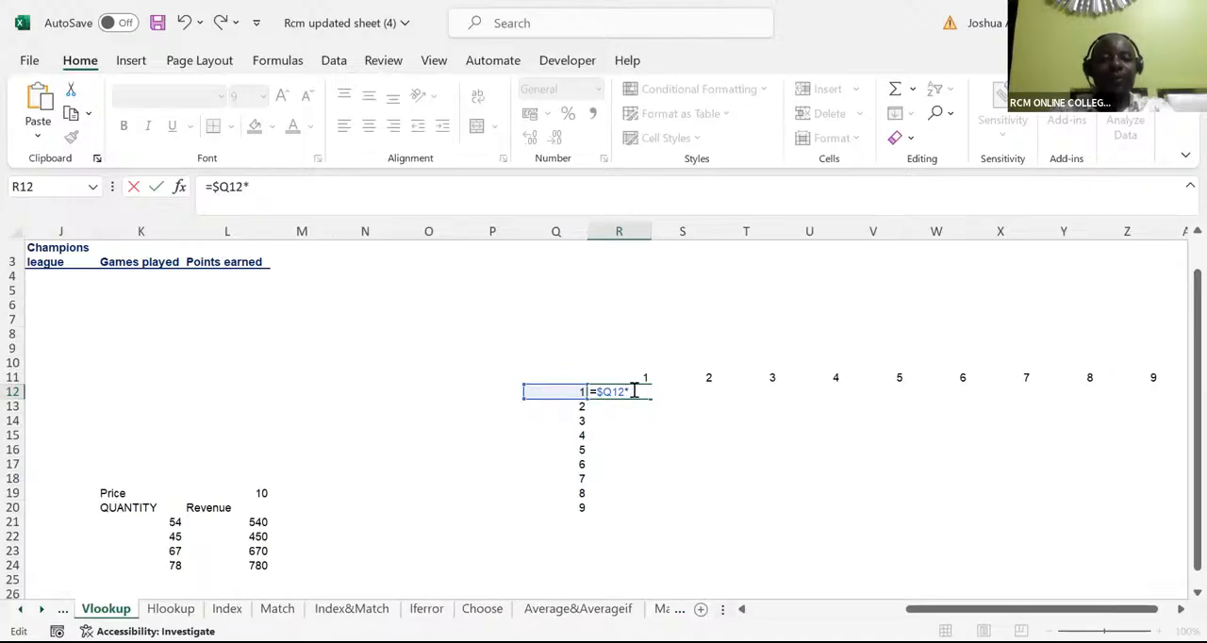
left_click(640, 376)
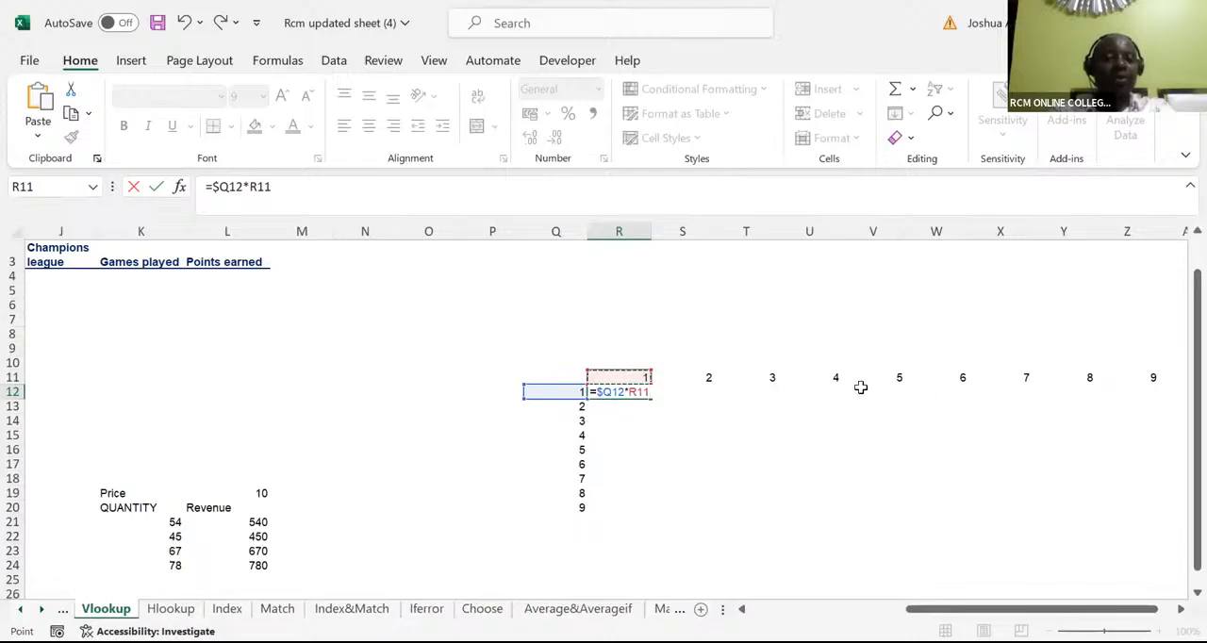
left_click(634, 388)
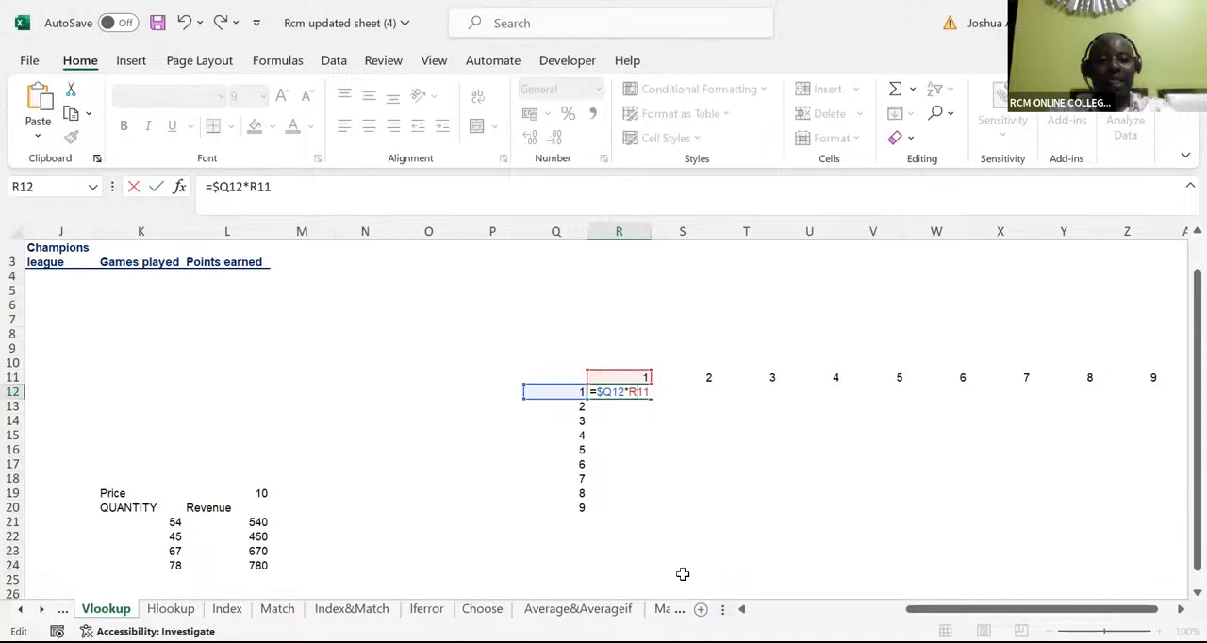
type("$")
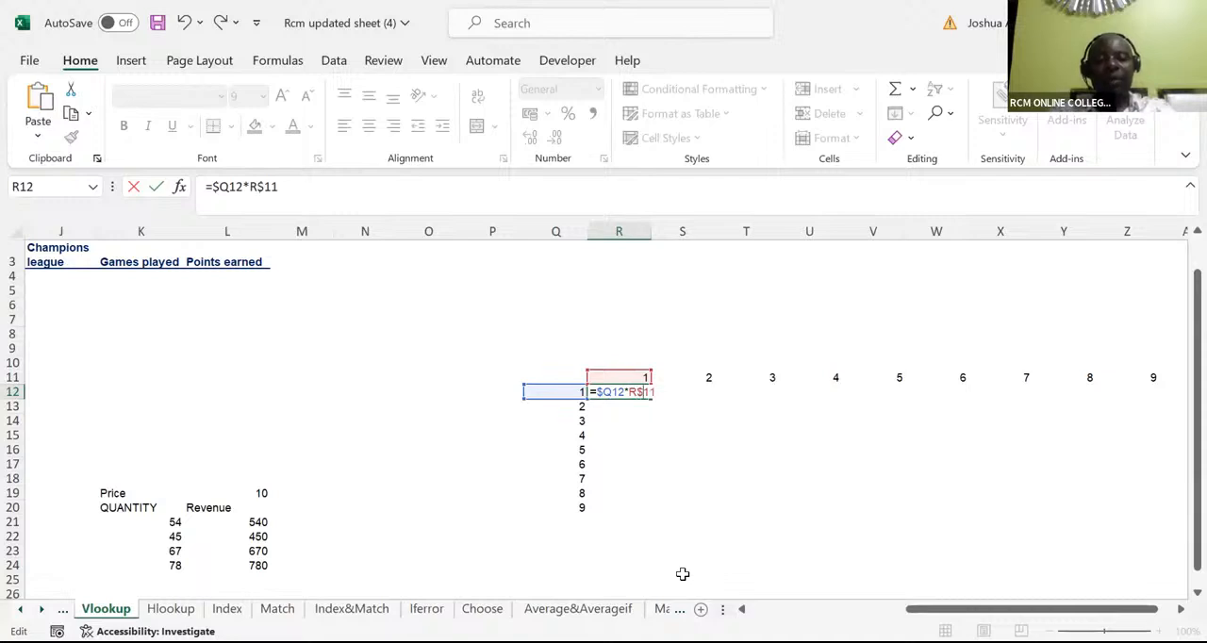
key("ctrl+Return")
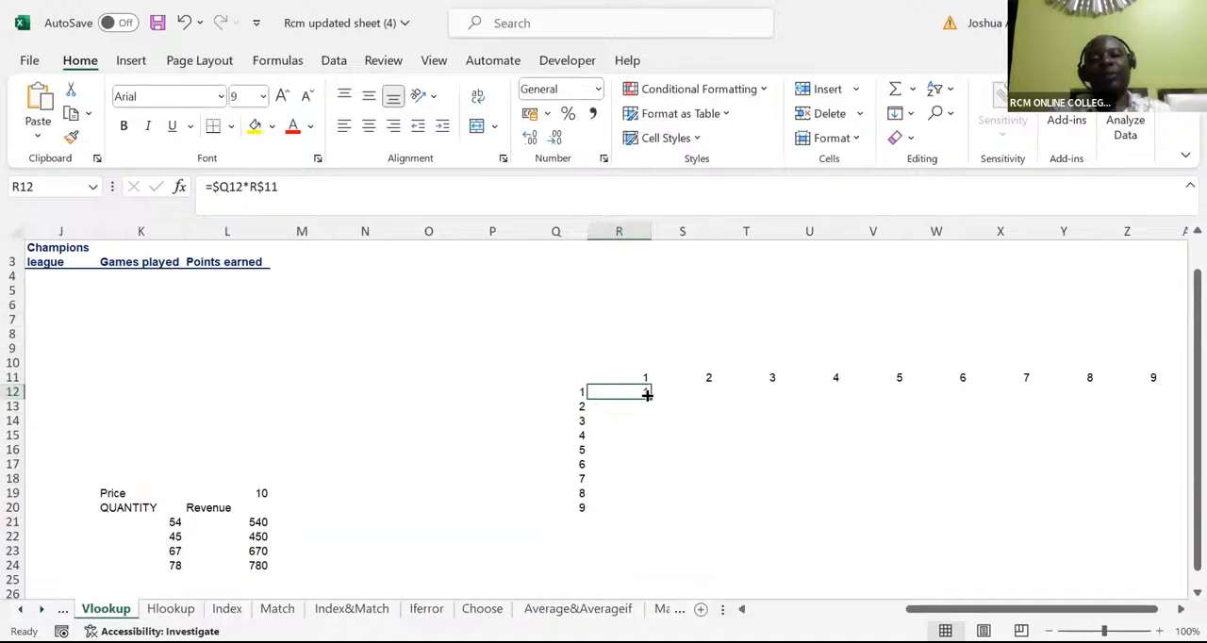
left_click_drag(647, 394, 1158, 472)
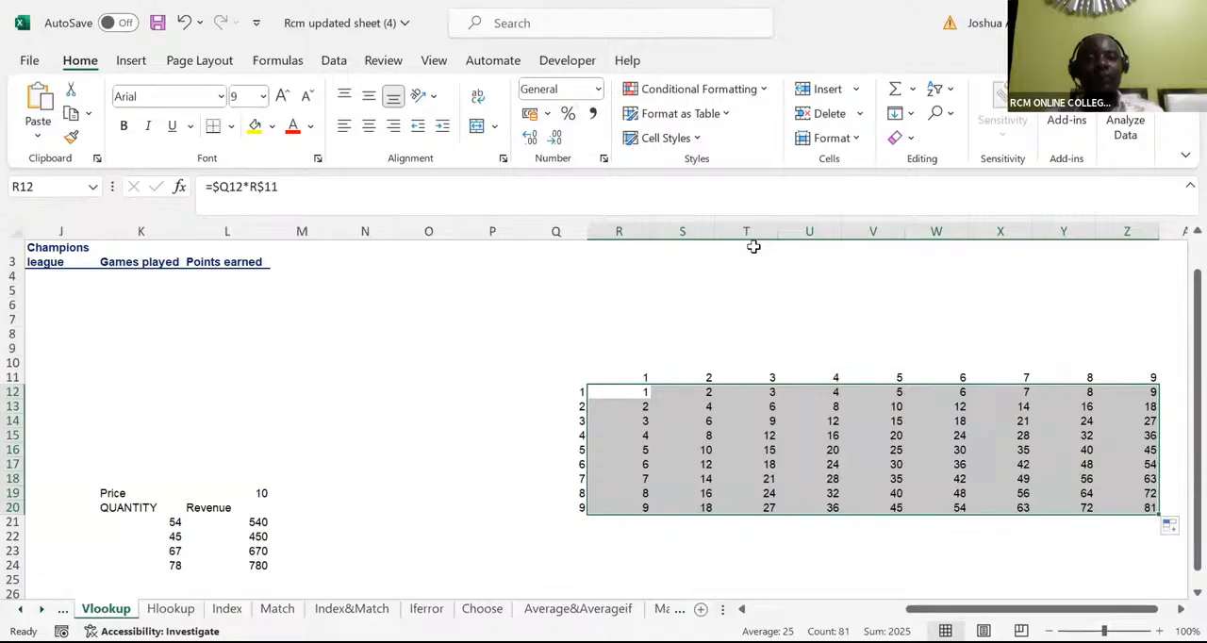
Clear the second team in H5 and the country result for Lazio in I4 of the lookup table
key("ctrl+n")
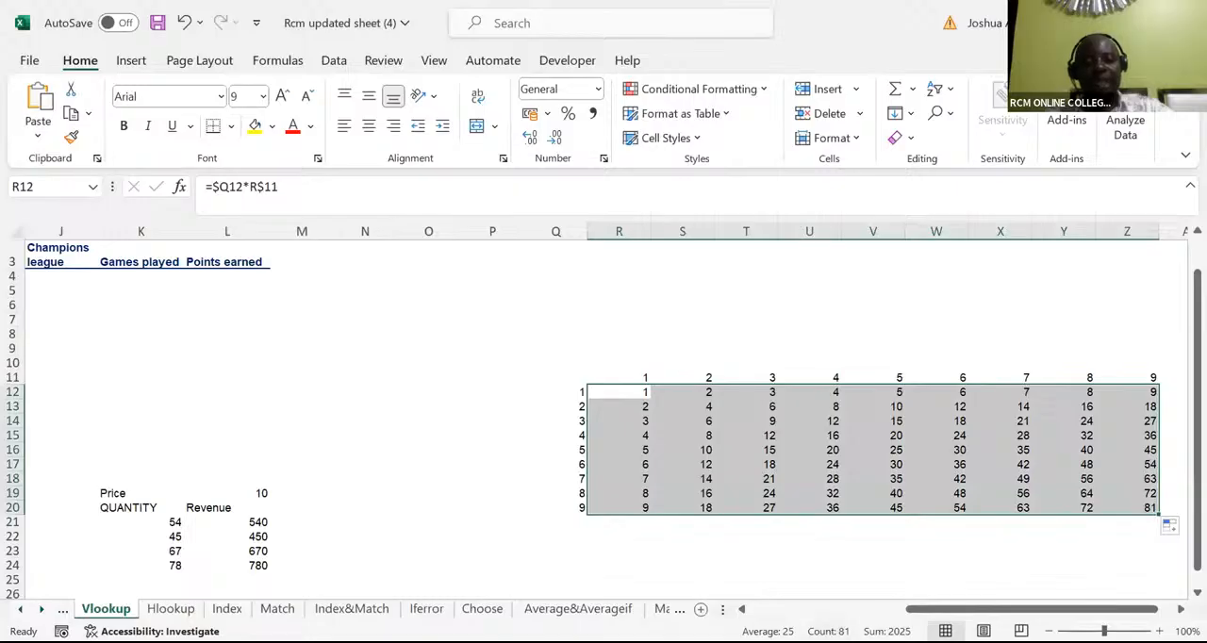
scroll(603, 415, "left", 5)
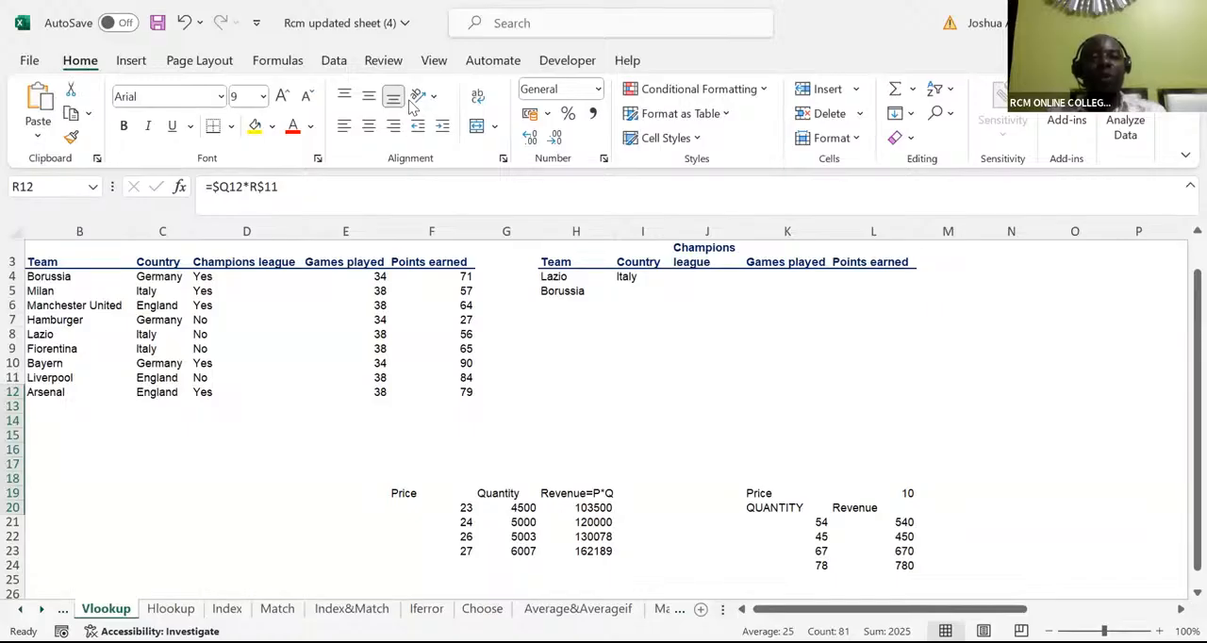
key("super")
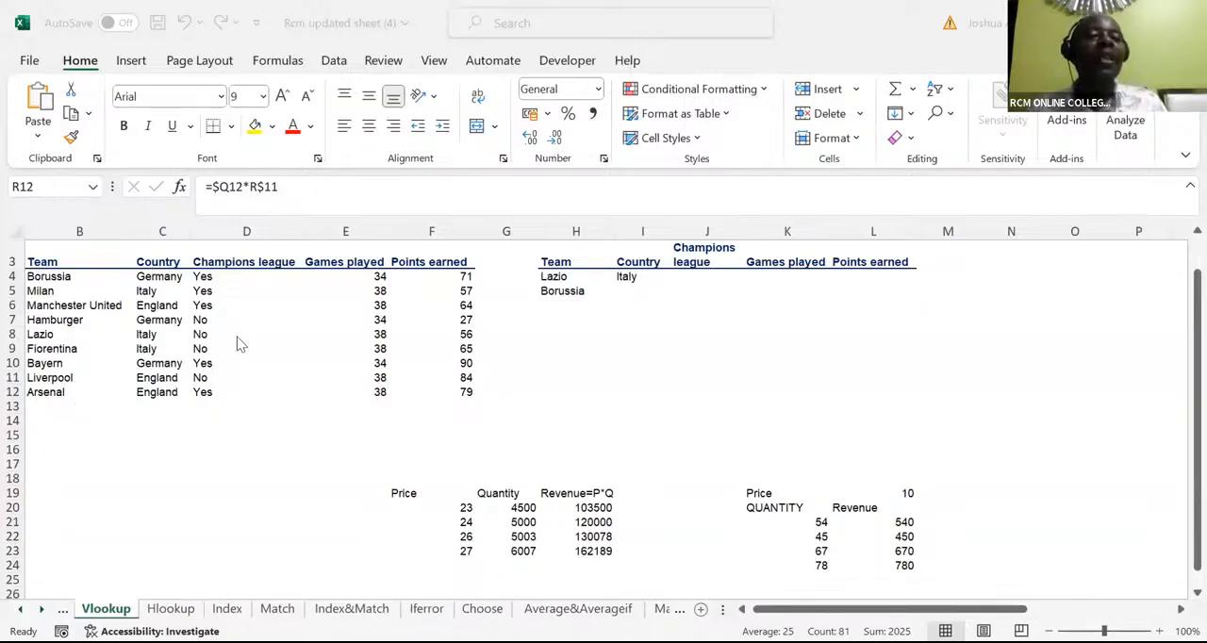
left_click(570, 293)
key("Delete")
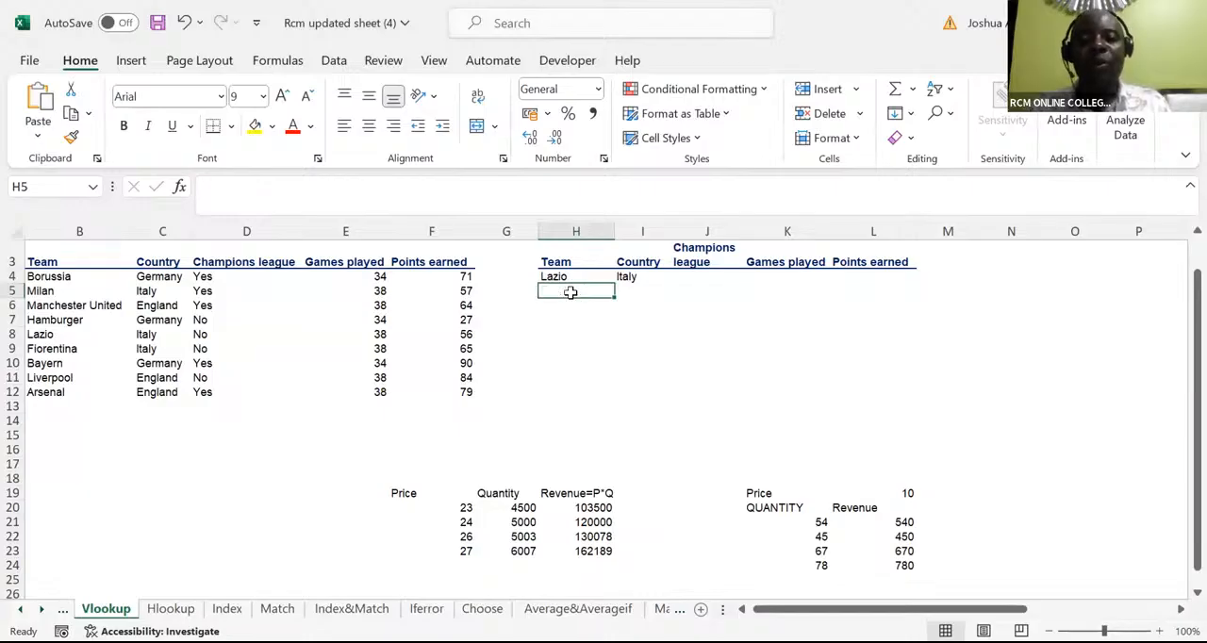
left_click(624, 277)
key("Delete")
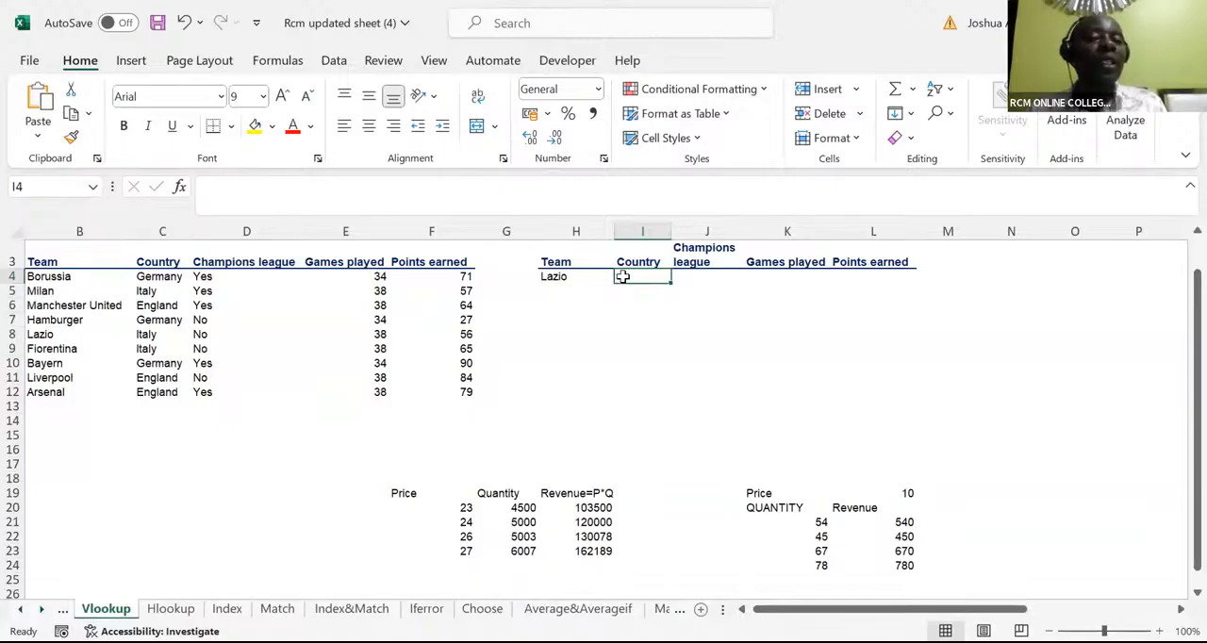
Start a VLOOKUP formula in I4 with the Lazio cell as lookup value, locking its column as $H4
type("=")
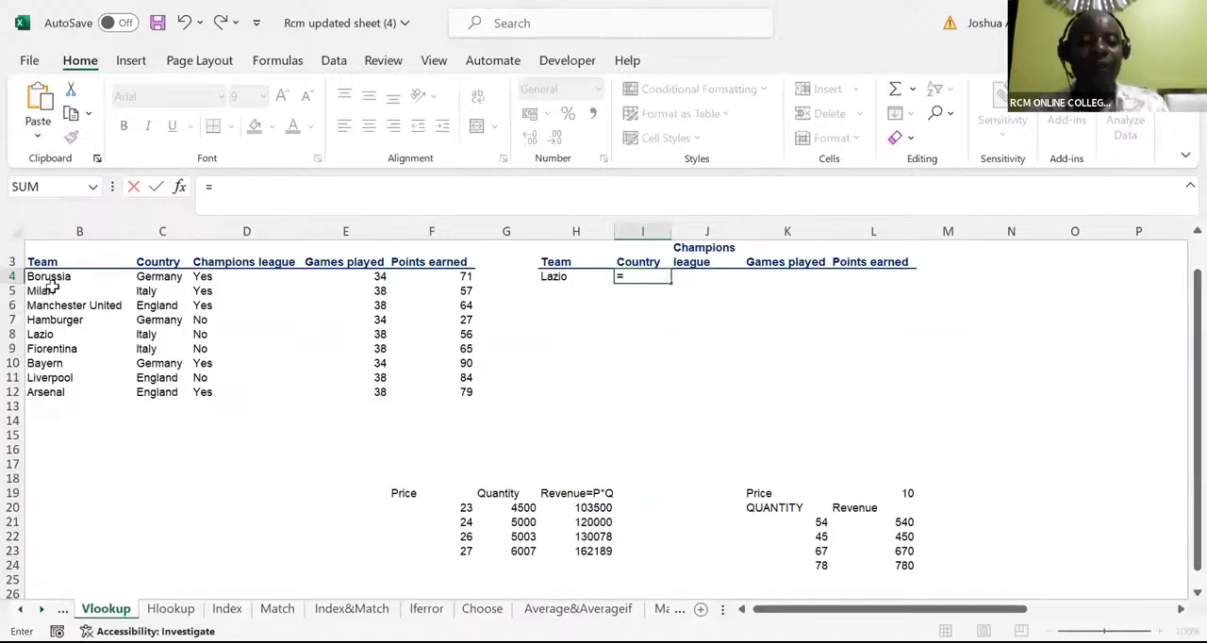
type("vlookup")
key("Tab")
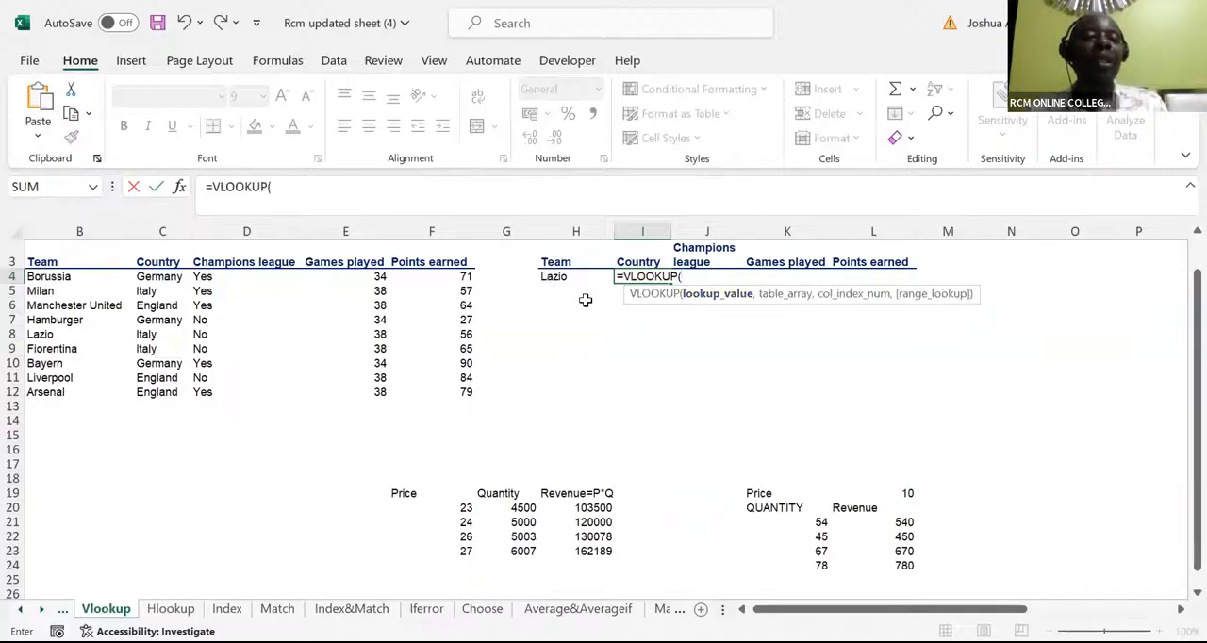
left_click(553, 277)
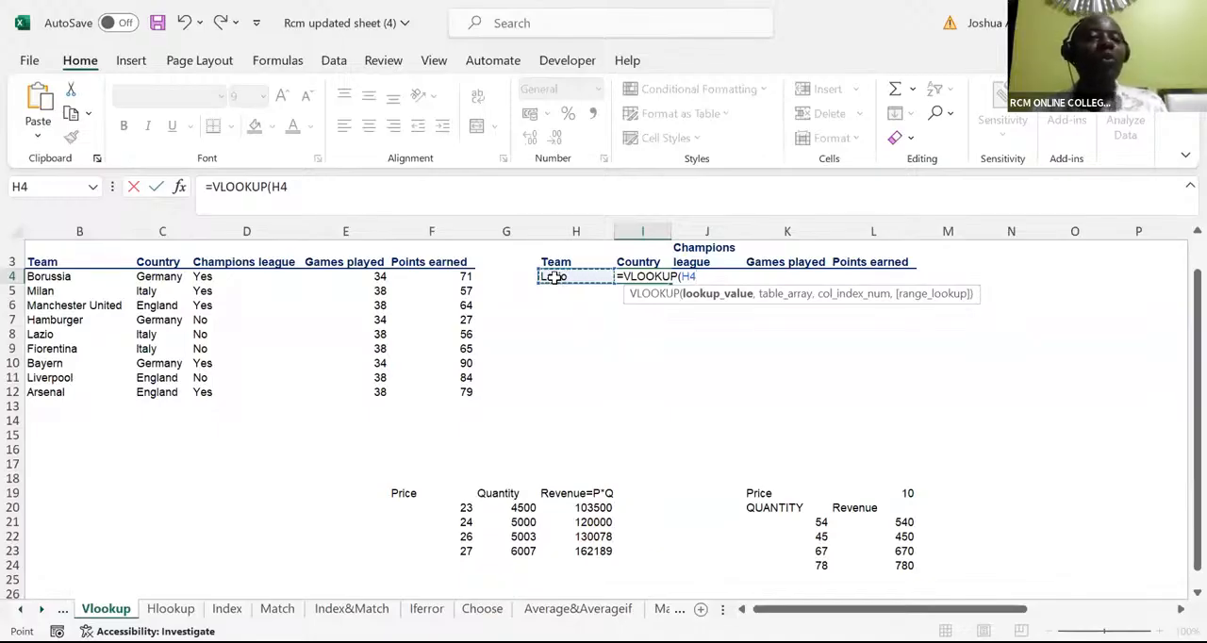
left_click(681, 277)
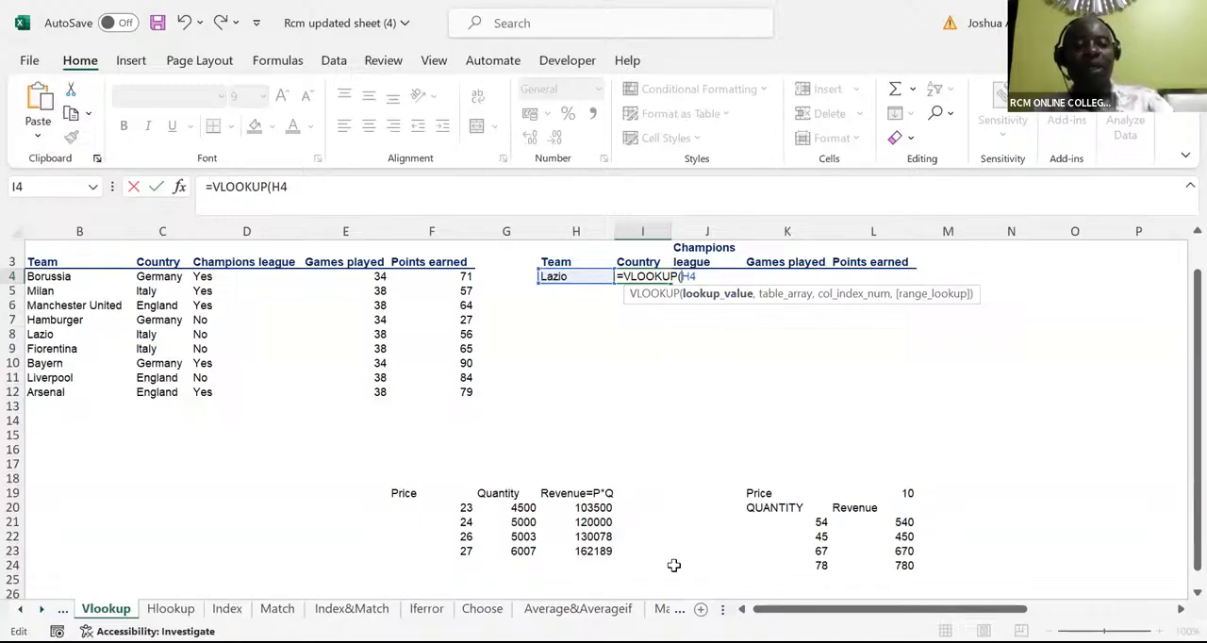
type("$")
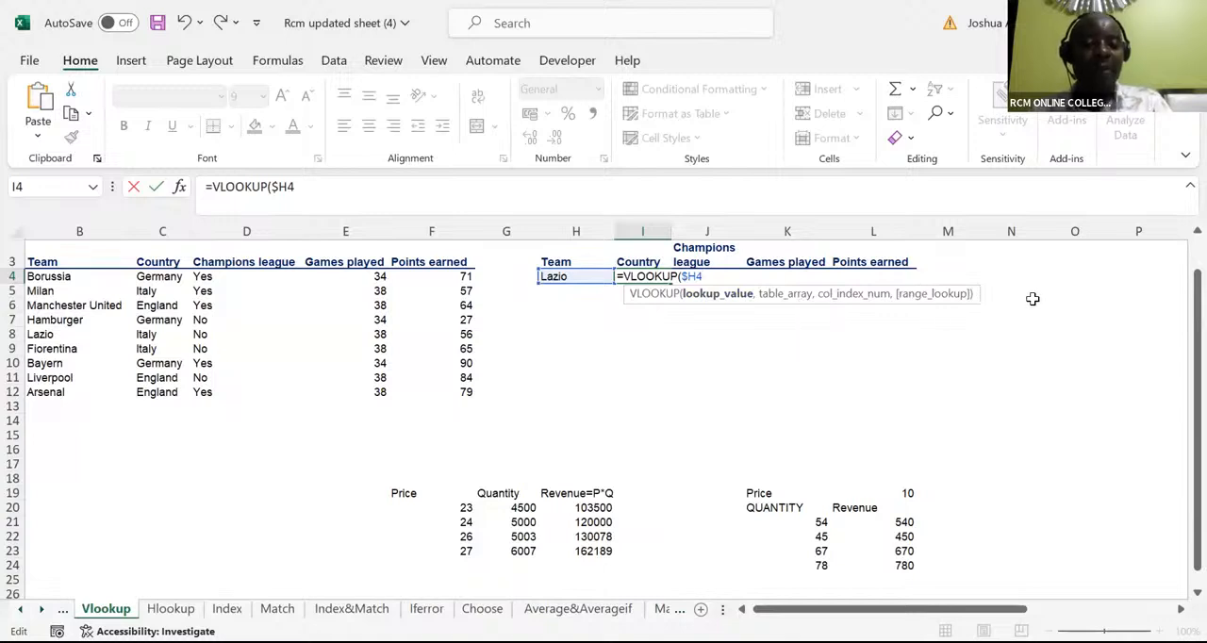
Add the team table B3:F12 as the VLOOKUP's table array and make it absolute as $B$3:$F$12
type(",")
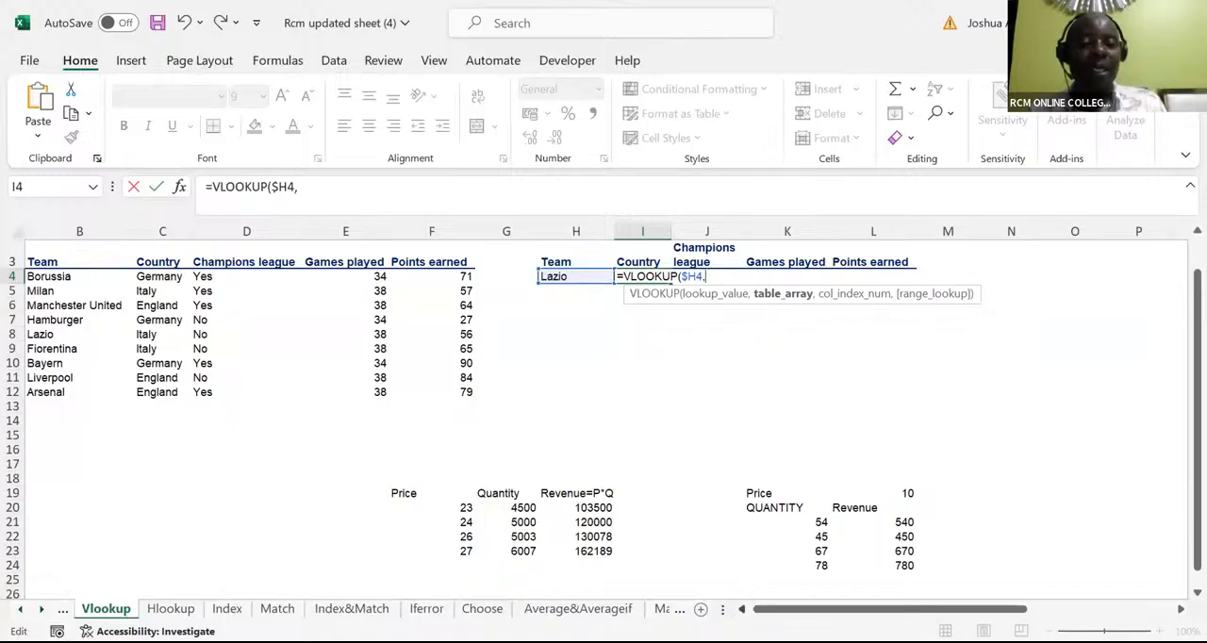
left_click(742, 609)
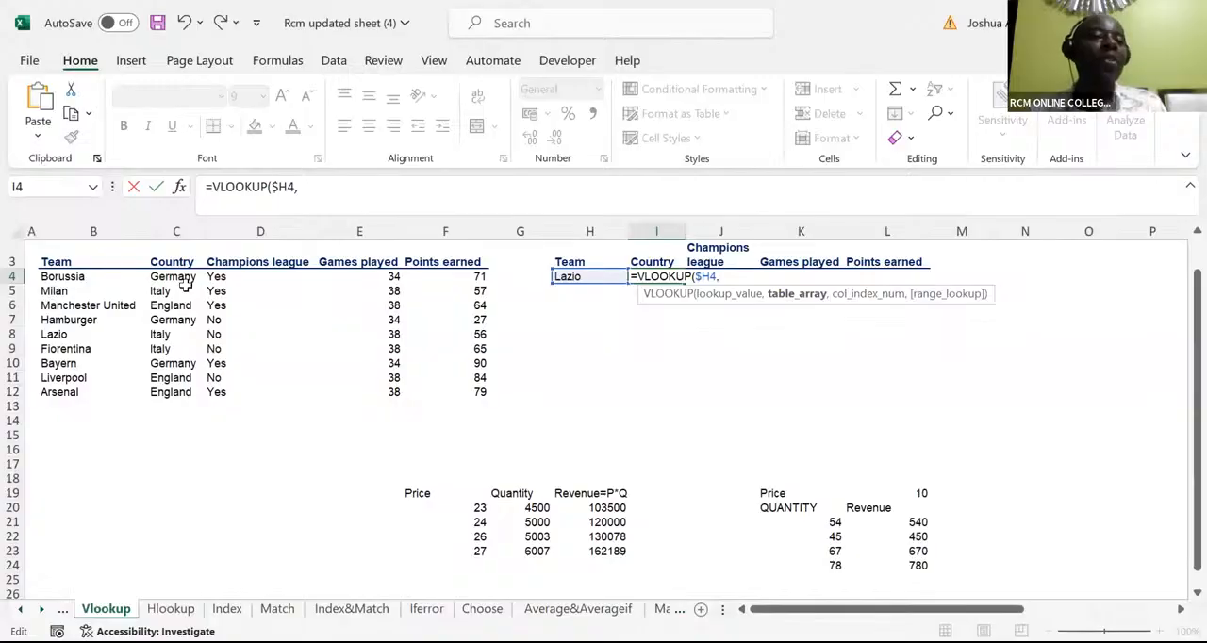
left_click(57, 262)
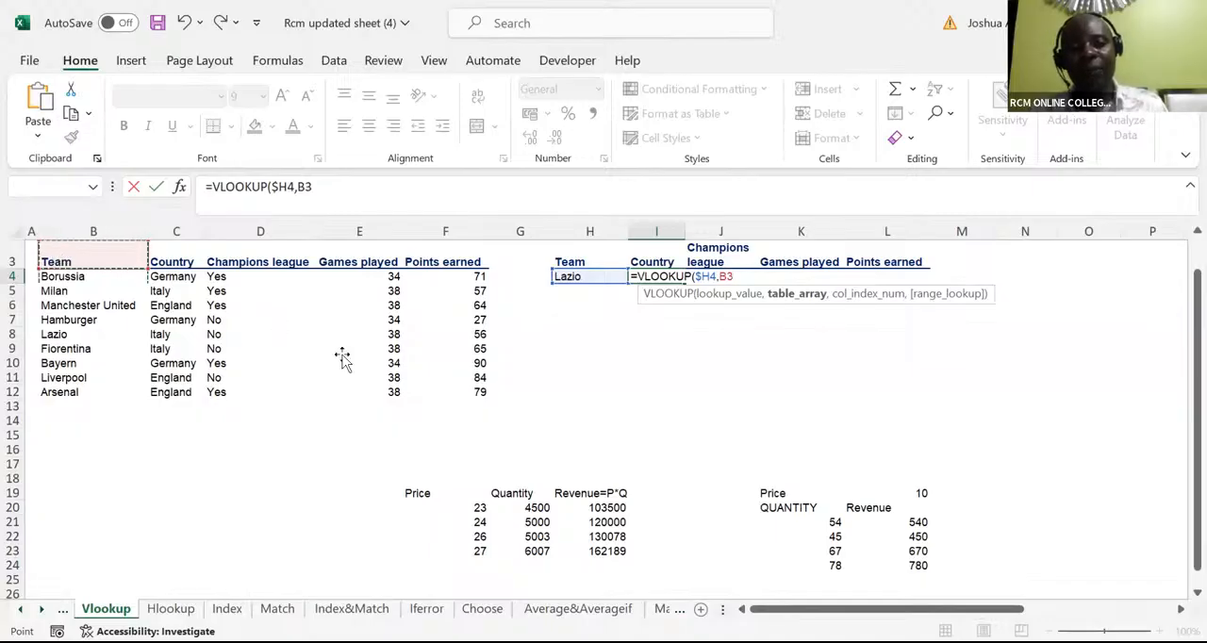
left_click(424, 385, "shift")
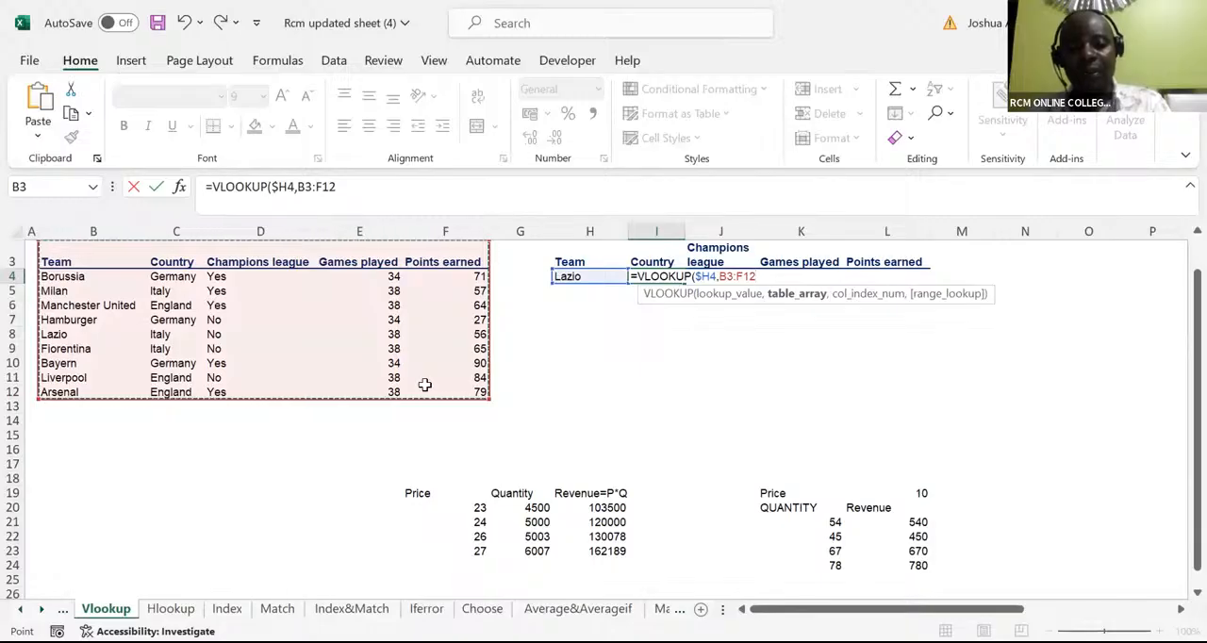
key("F4")
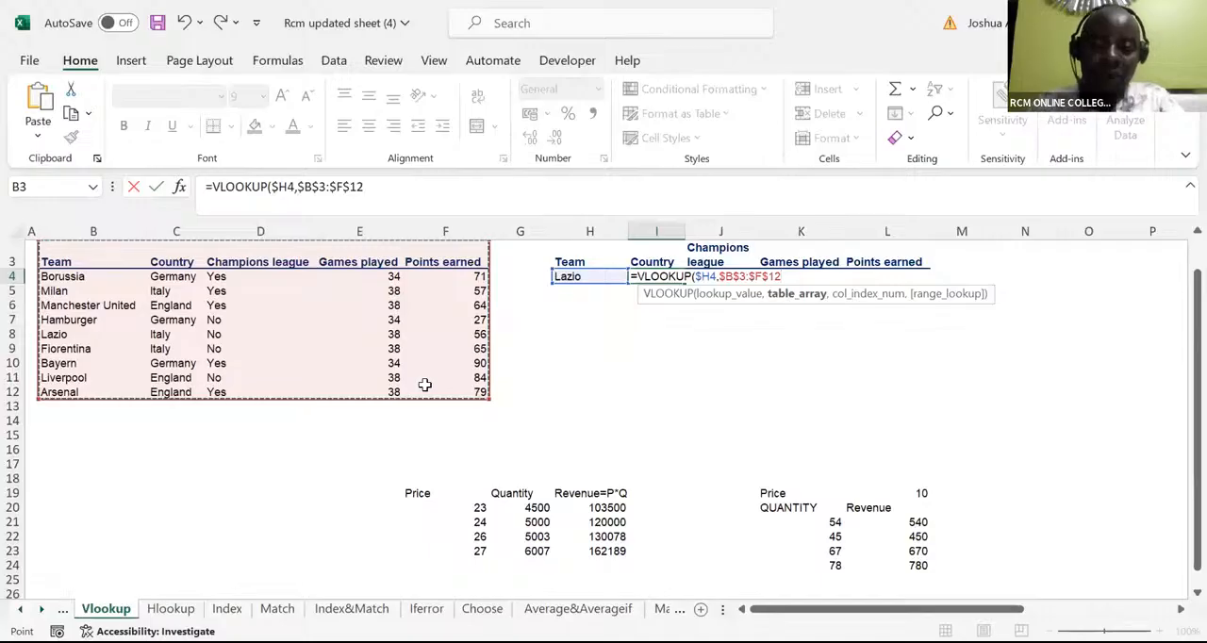
Complete the VLOOKUP with column index 2 and exact match FALSE, and enter the formula in I4
type(",")
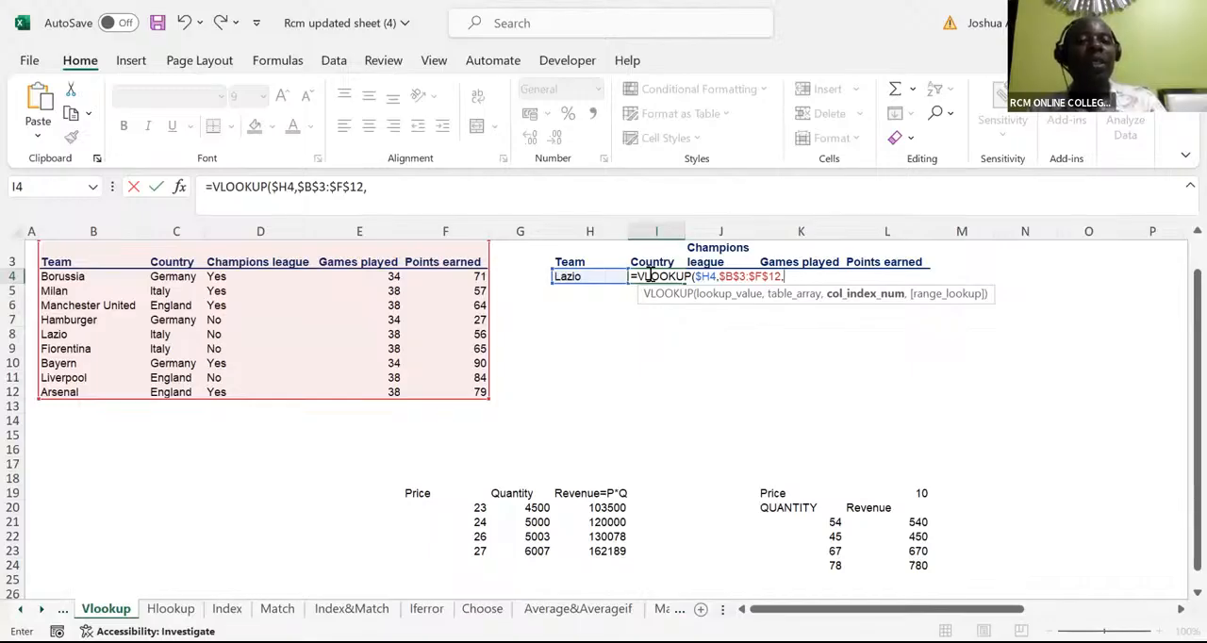
type("2")
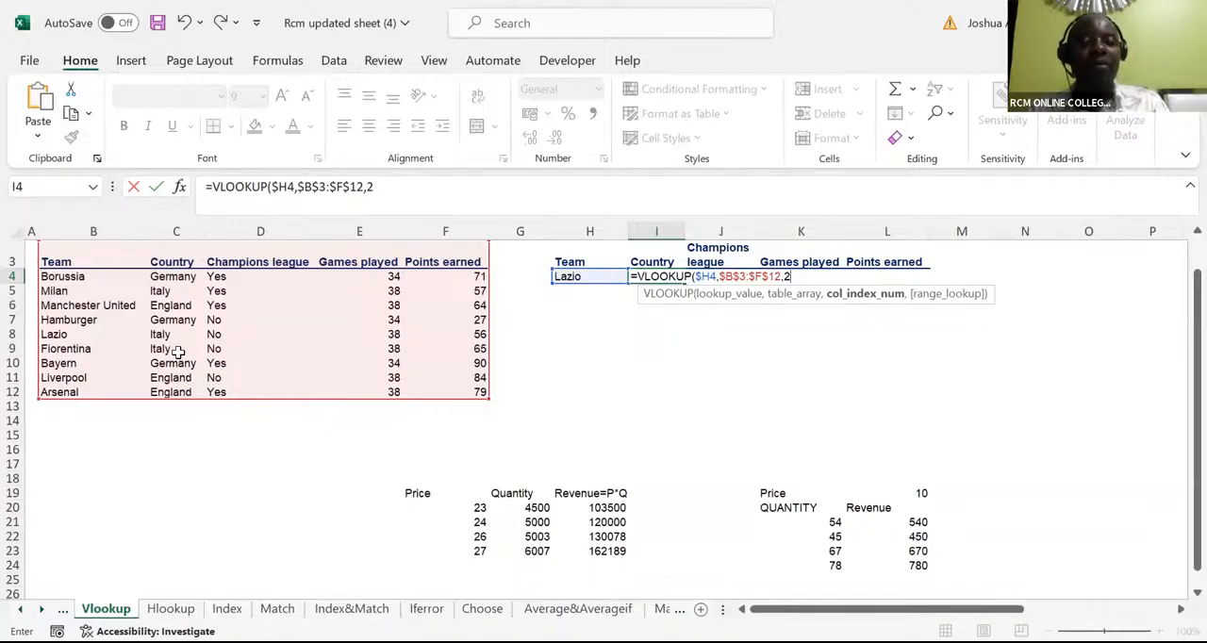
type(",")
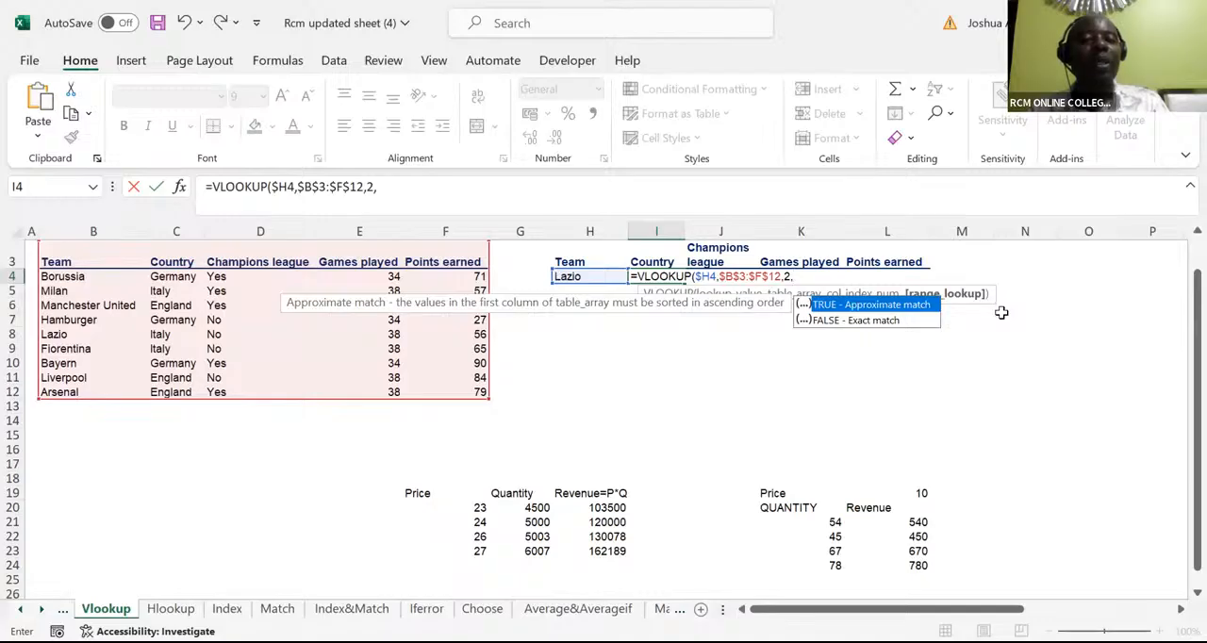
left_click(876, 321)
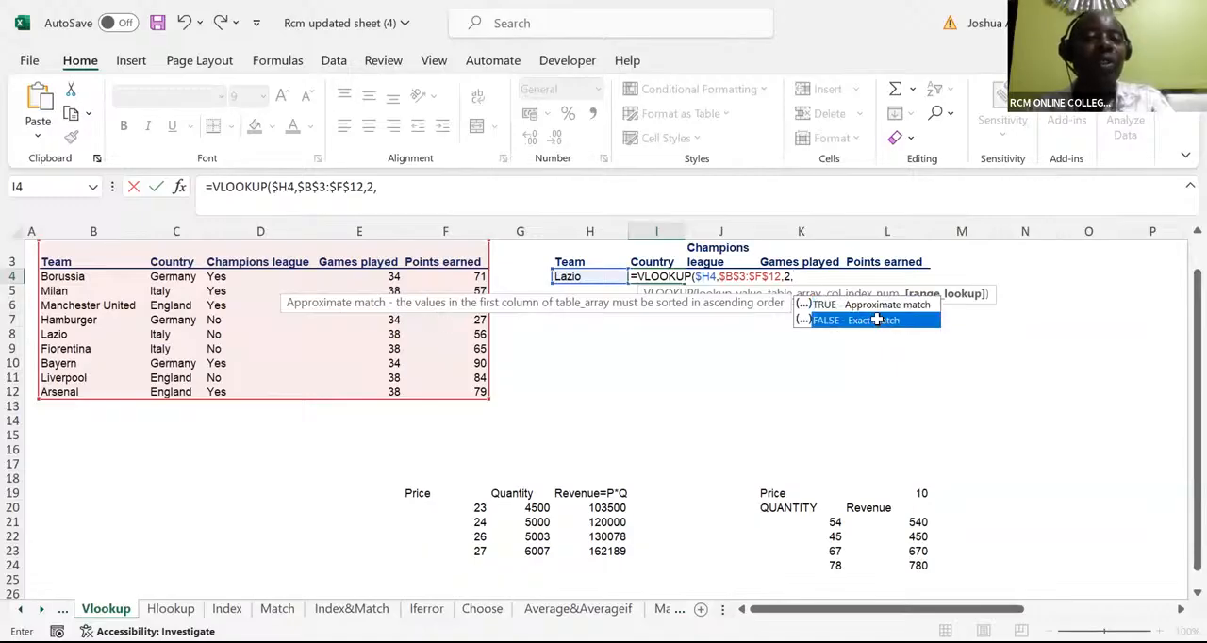
double_click(877, 320)
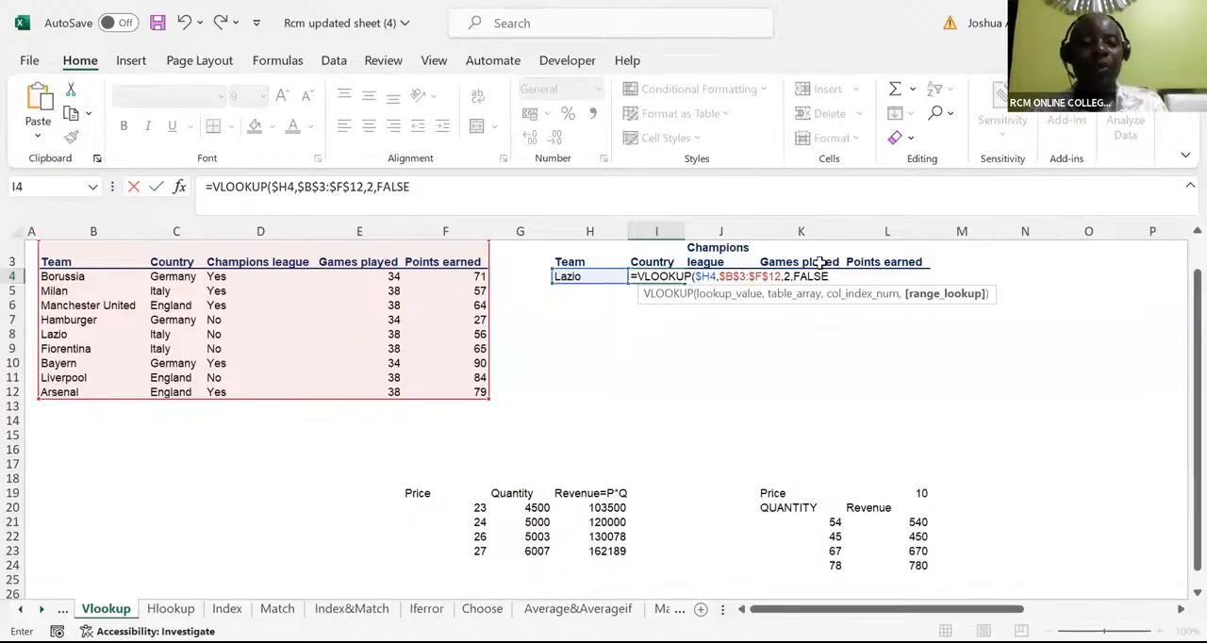
type(")")
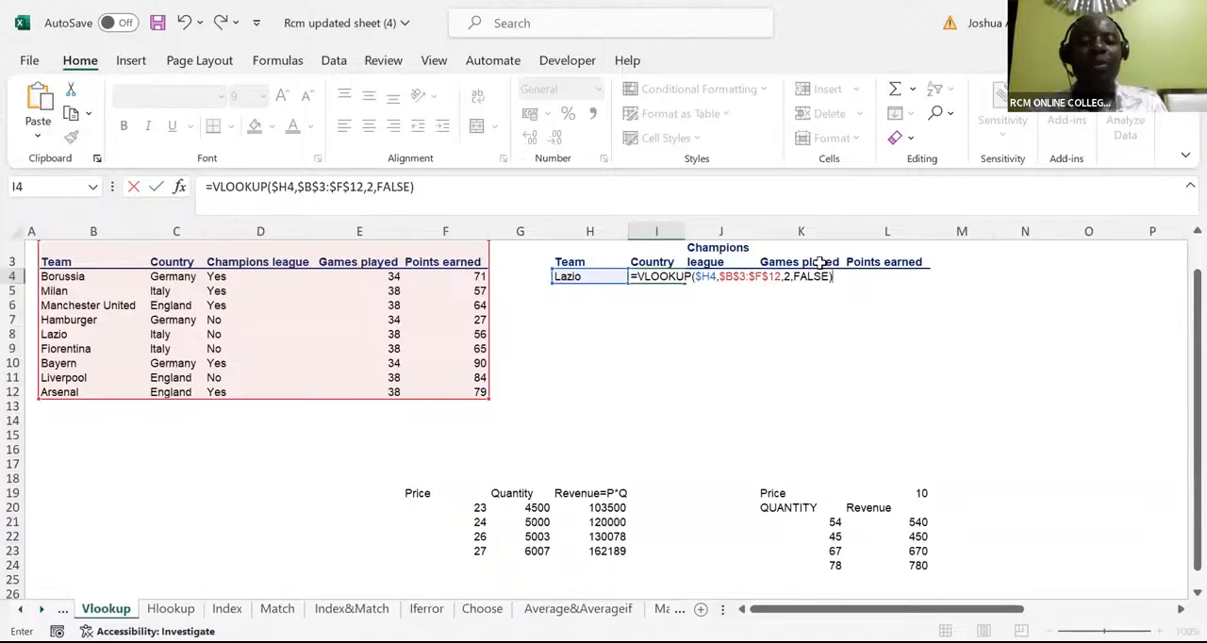
key("ctrl+Return")
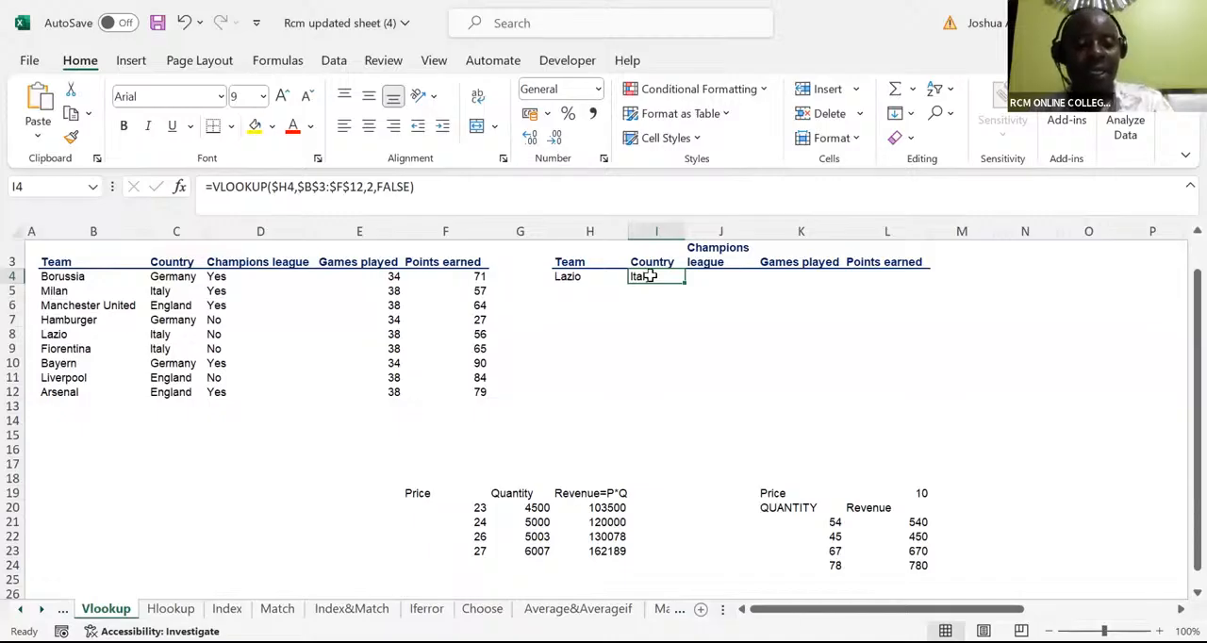
Erase the existing VLOOKUP formula in I4 back to the equals sign
double_click(651, 276)
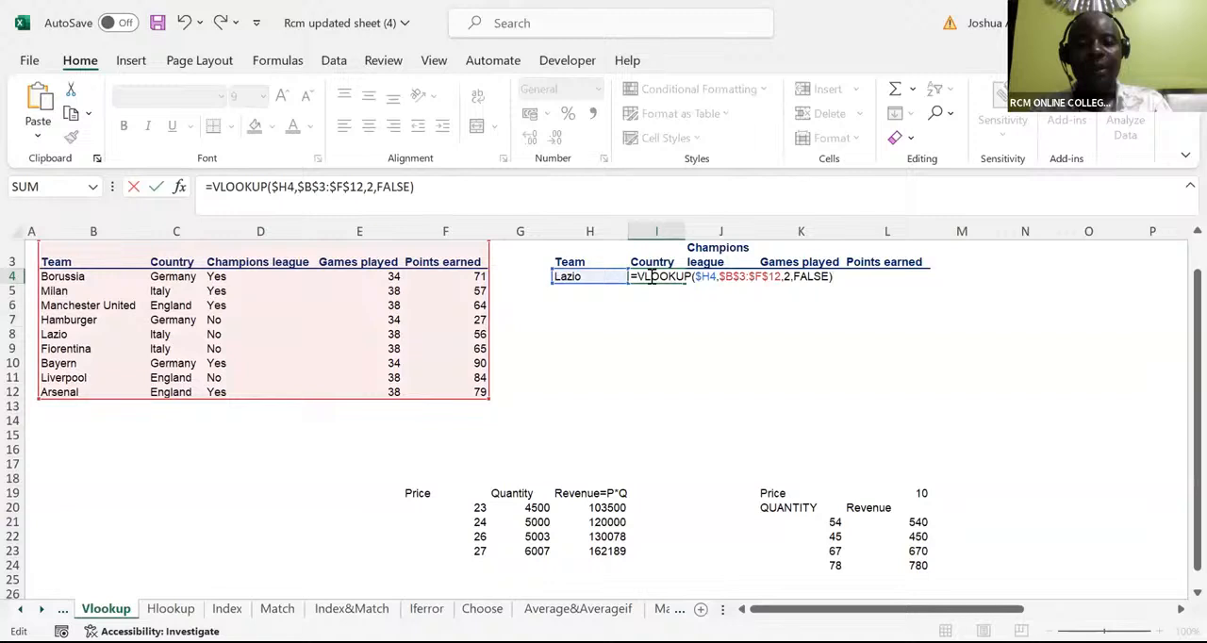
key("BackSpace")
key("BackSpace")
key("BackSpace")
key("BackSpace")
key("BackSpace")
key("BackSpace")
key("BackSpace")
key("BackSpace")
key("BackSpace")
key("BackSpace")
key("BackSpace")
key("BackSpace")
key("BackSpace")
key("BackSpace")
key("BackSpace")
key("BackSpace")
key("BackSpace")
key("BackSpace")
key("BackSpace")
key("BackSpace")
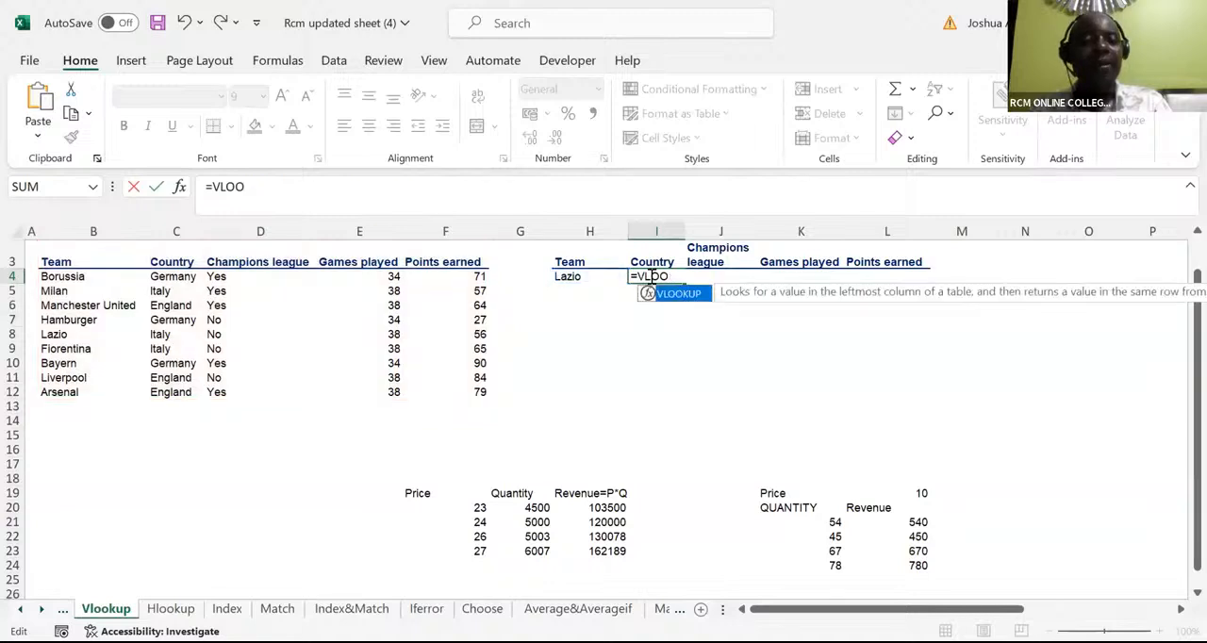
key("BackSpace")
key("BackSpace")
key("BackSpace")
key("BackSpace")
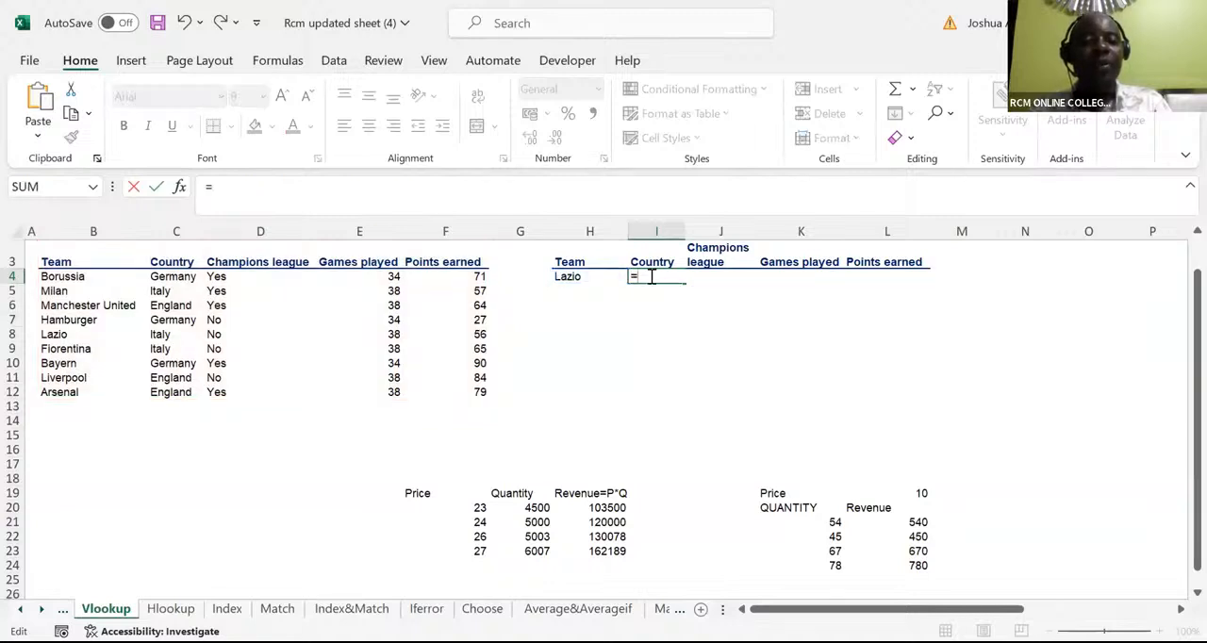
Begin the VLOOKUP again in I4 with the Lazio cell as lookup value, fixing only its column as $H4
type("v")
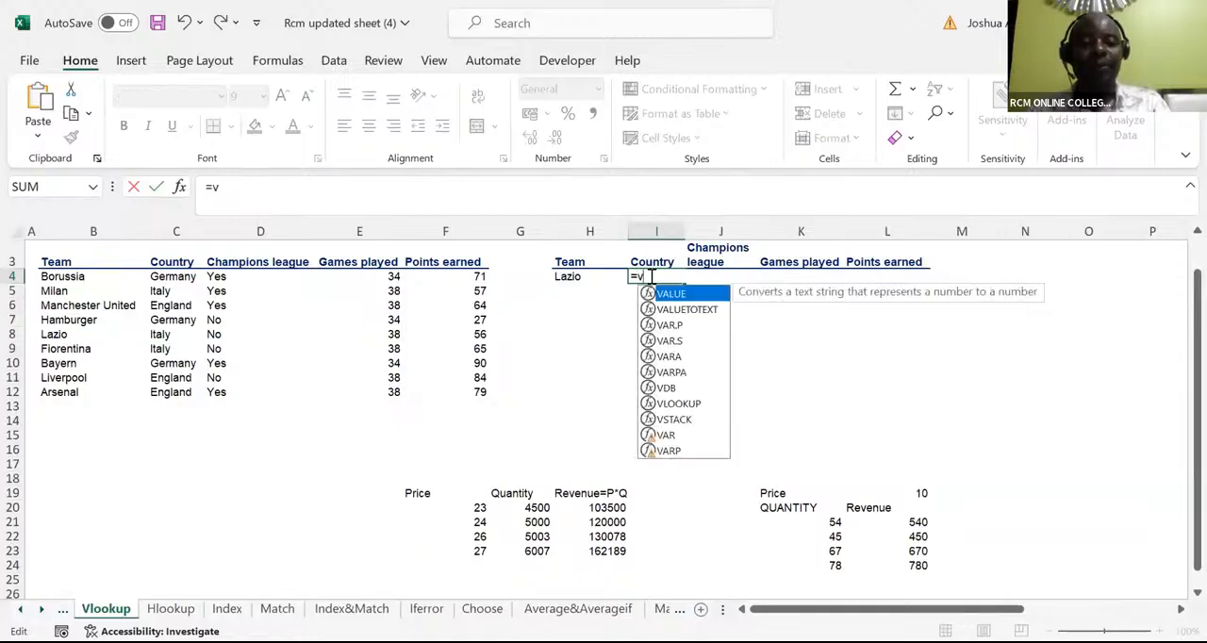
type("lo")
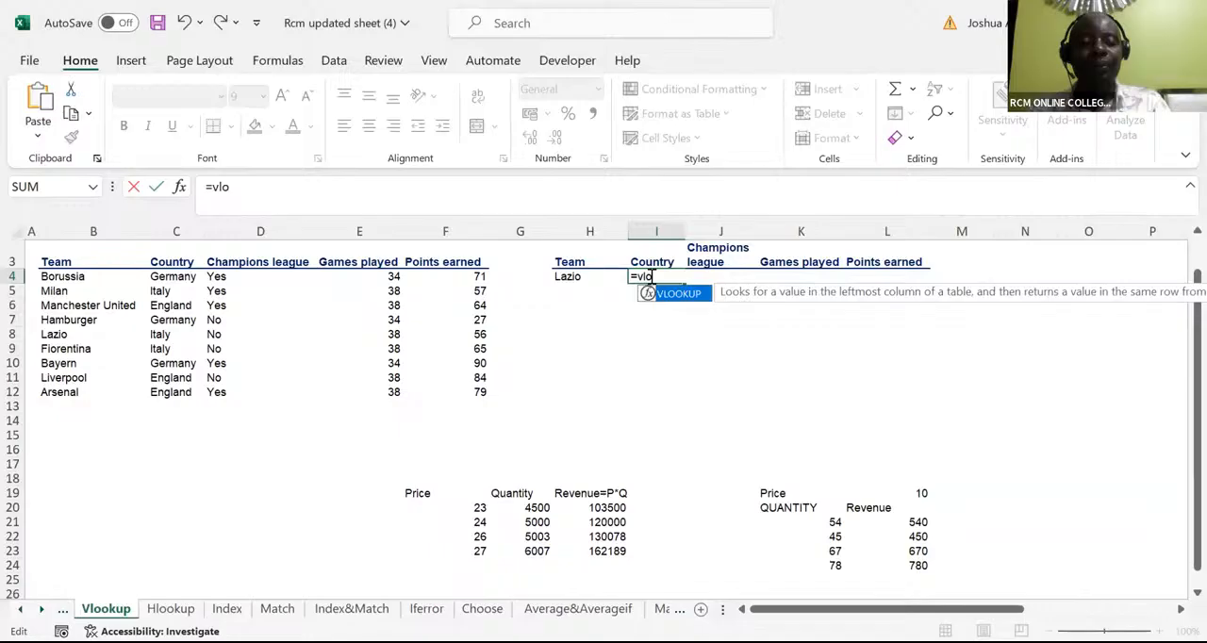
key("Tab")
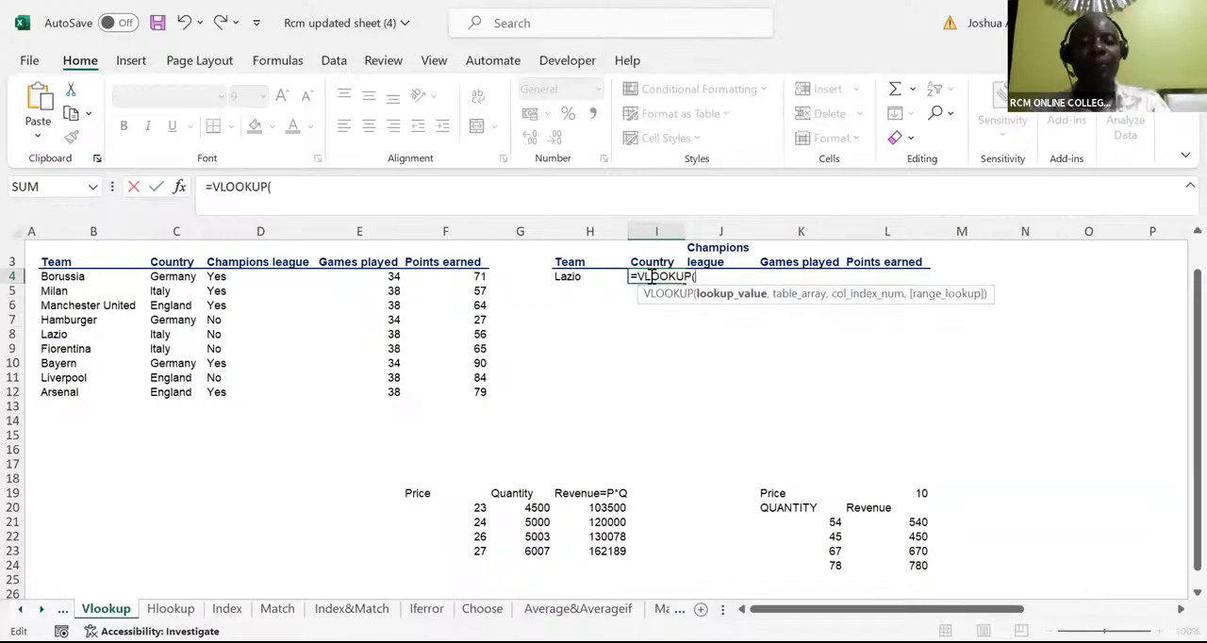
left_click(566, 274)
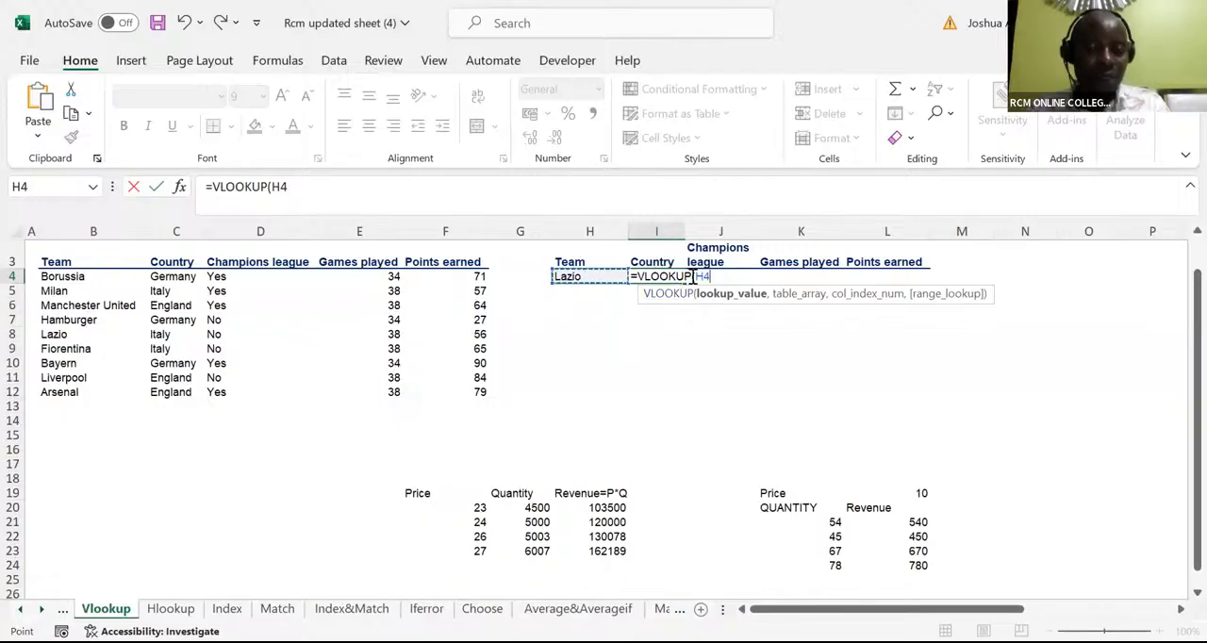
left_click(694, 276)
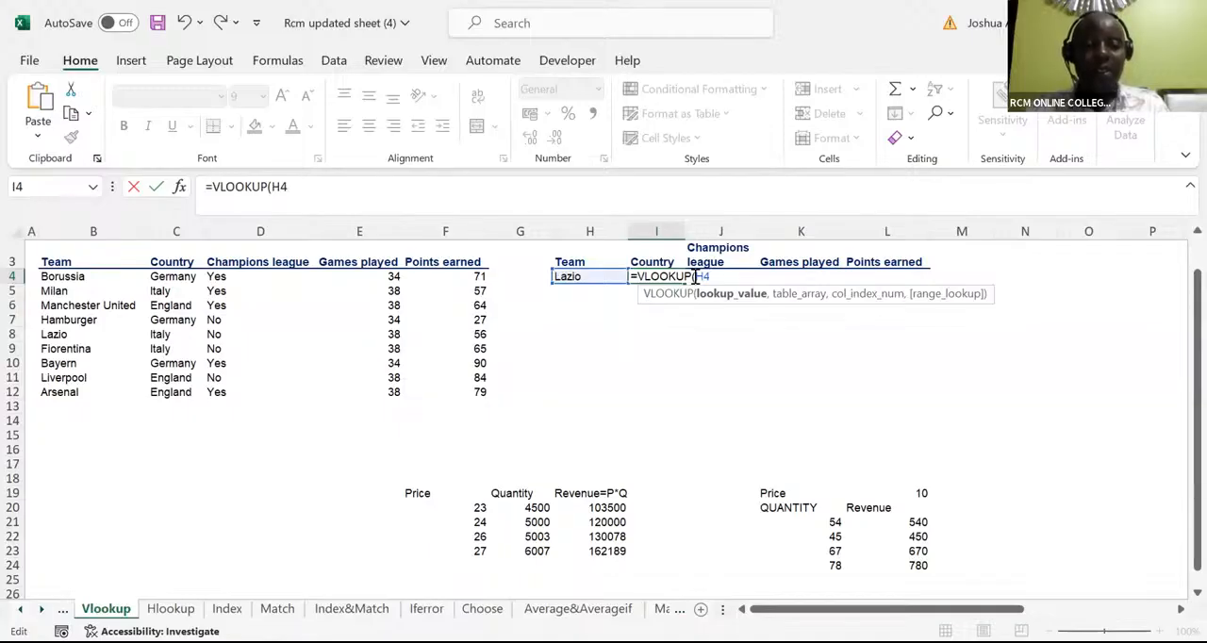
type("$H4")
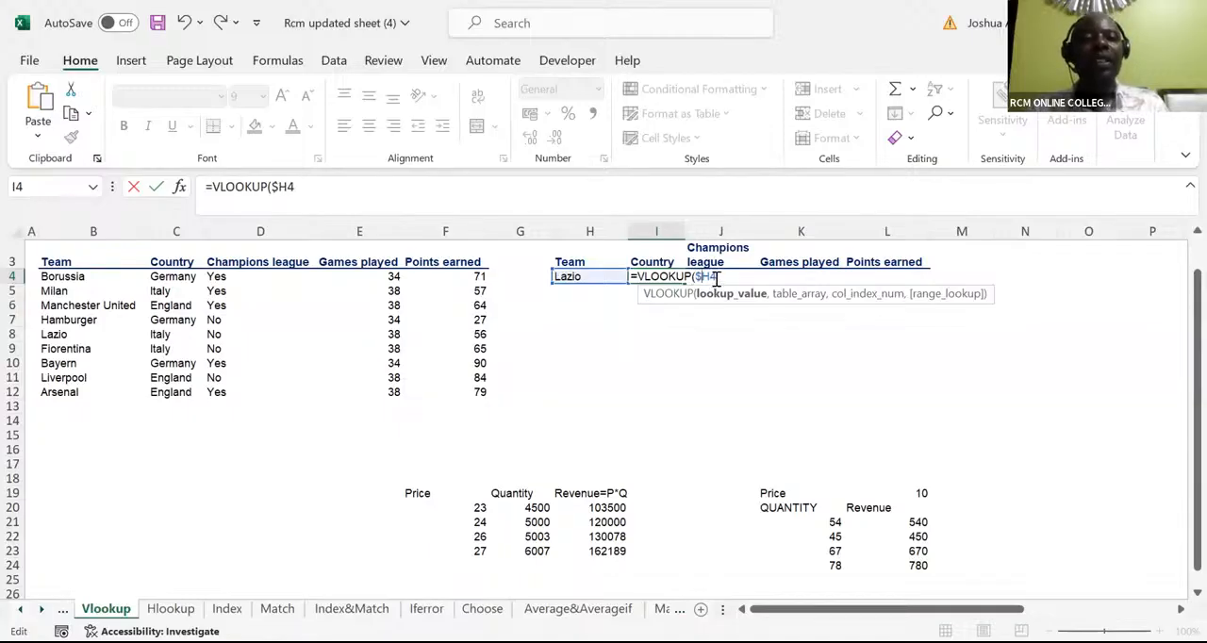
type(",")
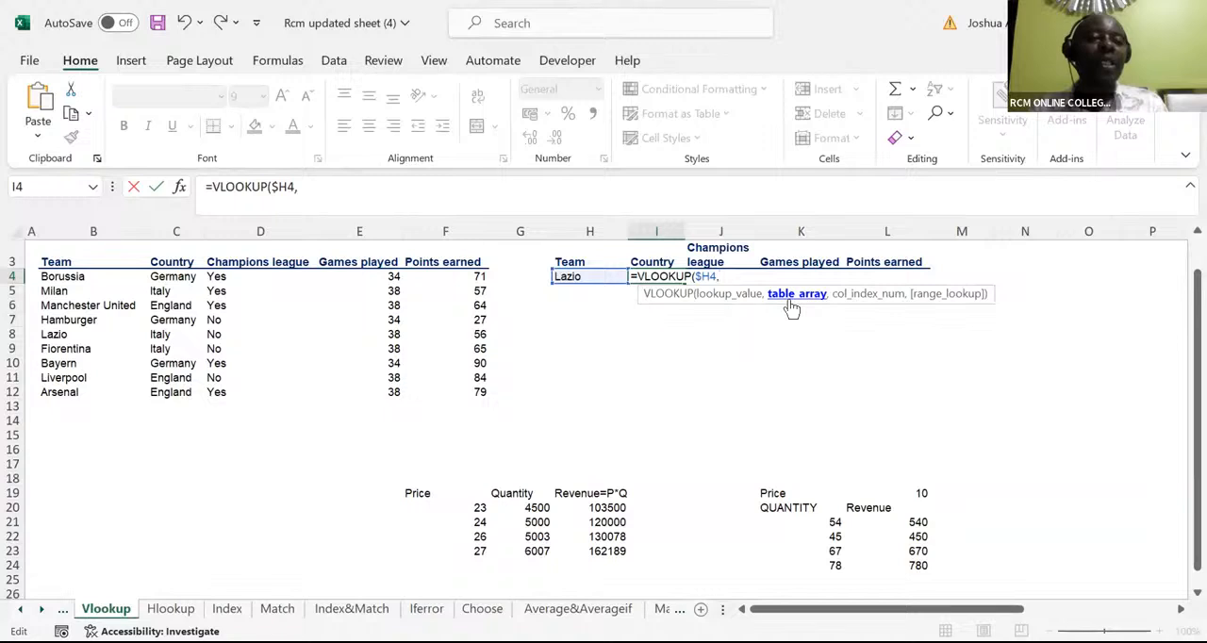
Set the team table B3:F12, headers included, as the table array and lock it as $B$3:$F$12
left_click(55, 264)
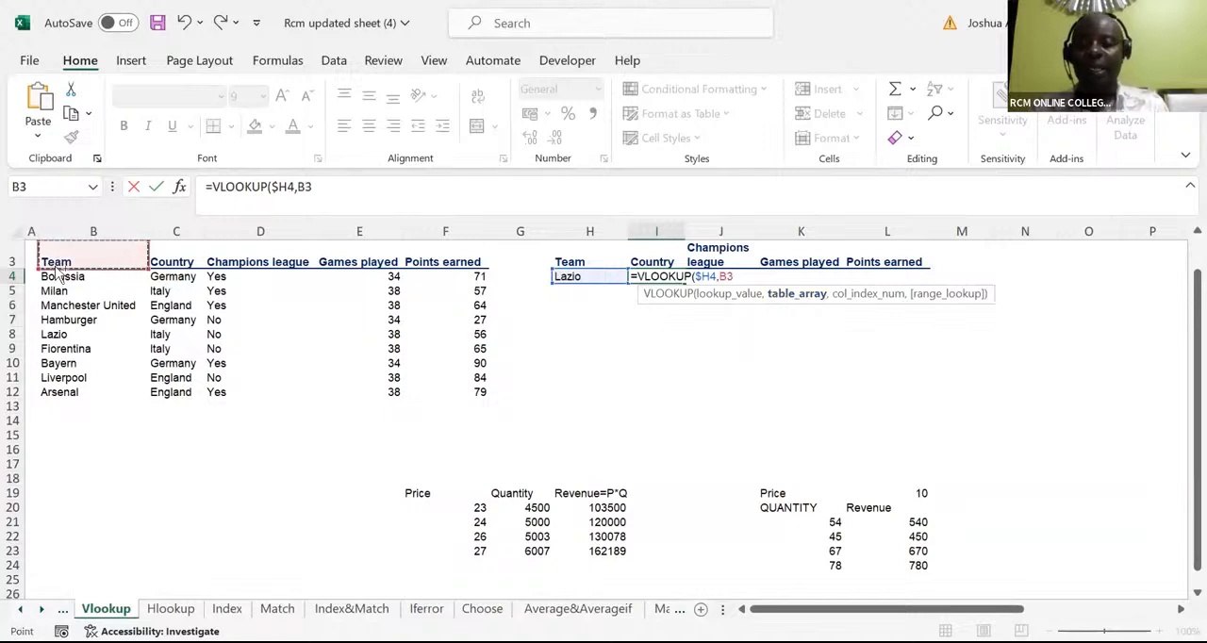
key("ctrl+shift+Right")
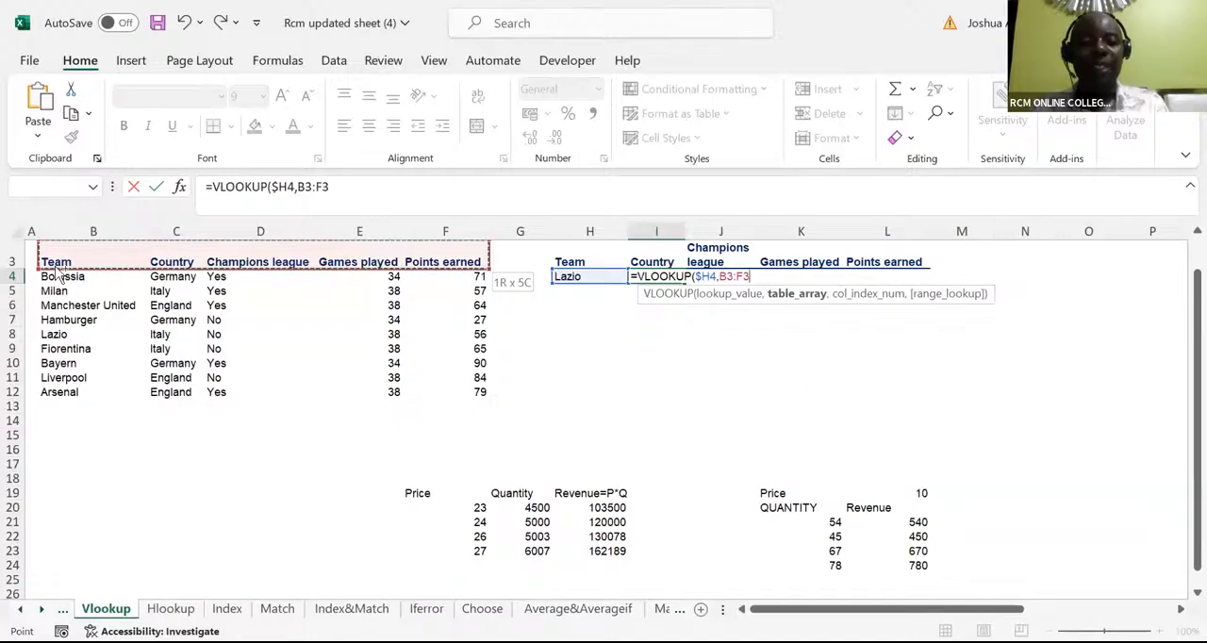
key("ctrl+shift+Down")
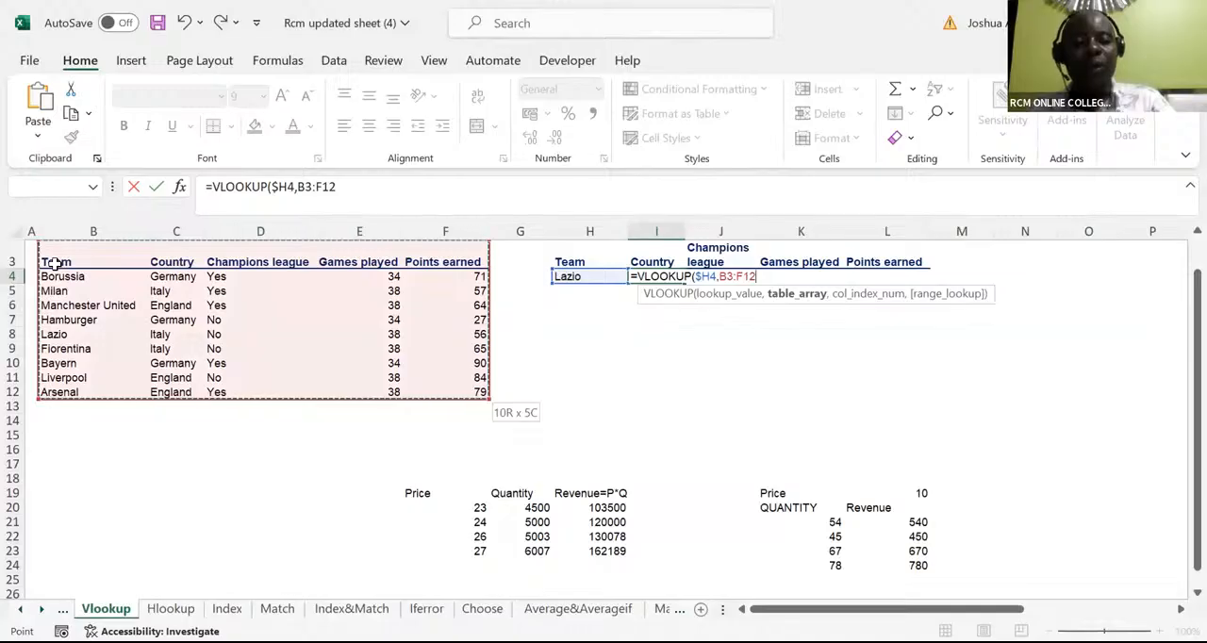
key("F4")
type(",")
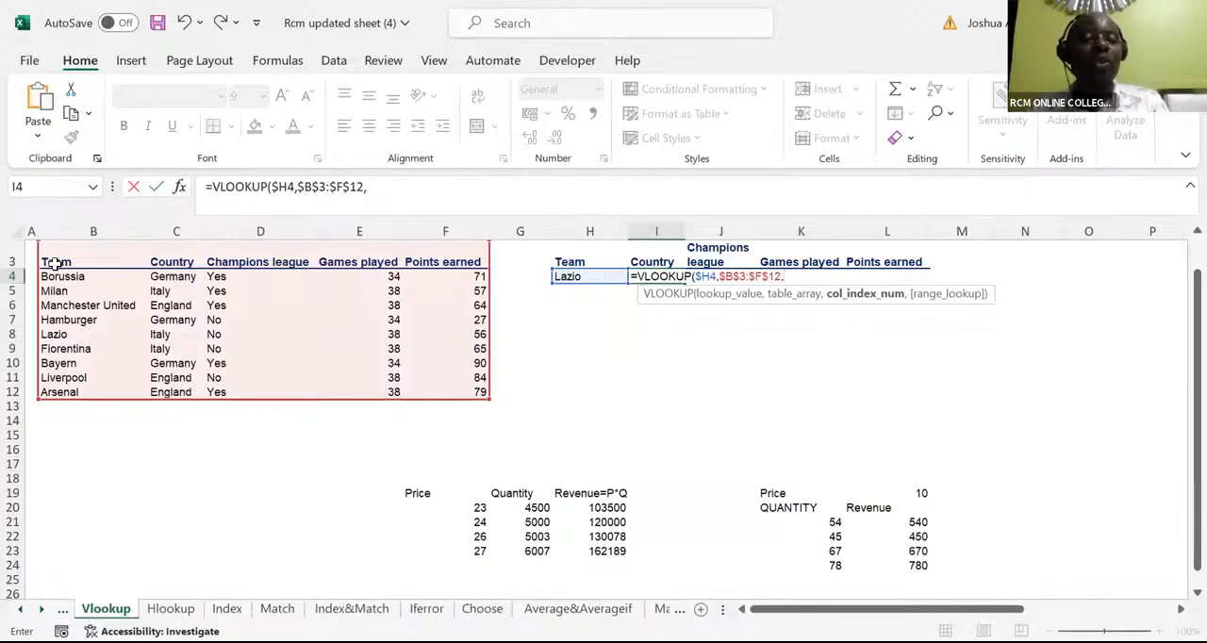
Finish the VLOOKUP with column index 2 and 0 for exact match, and enter it keeping I4 selected
type("2")
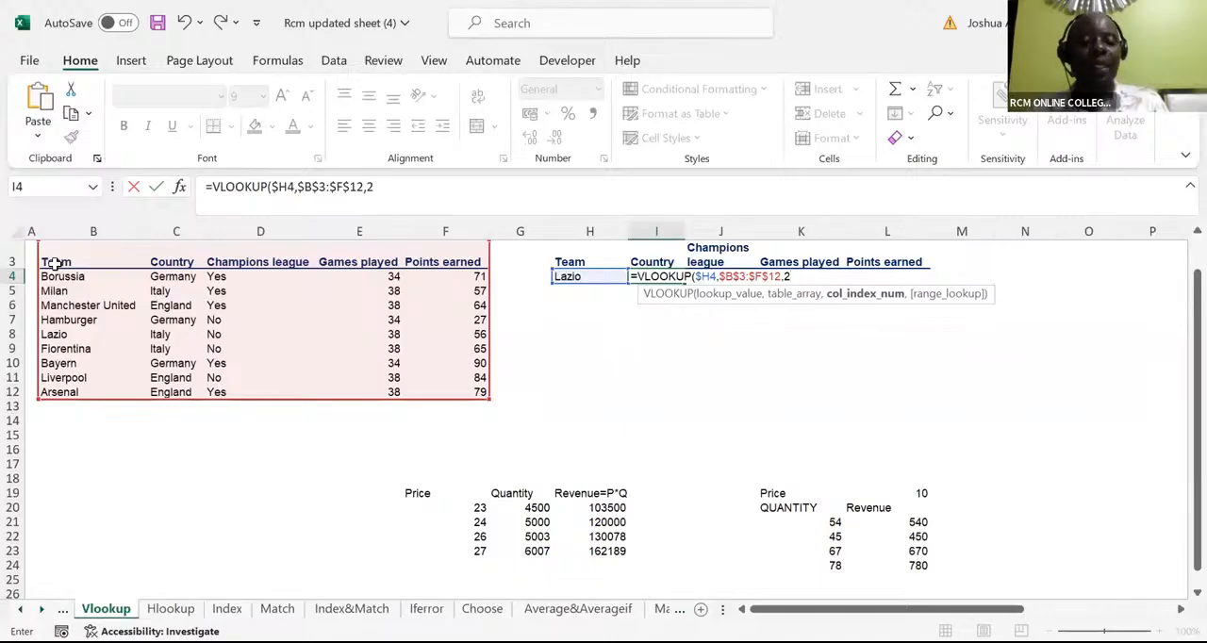
type(",")
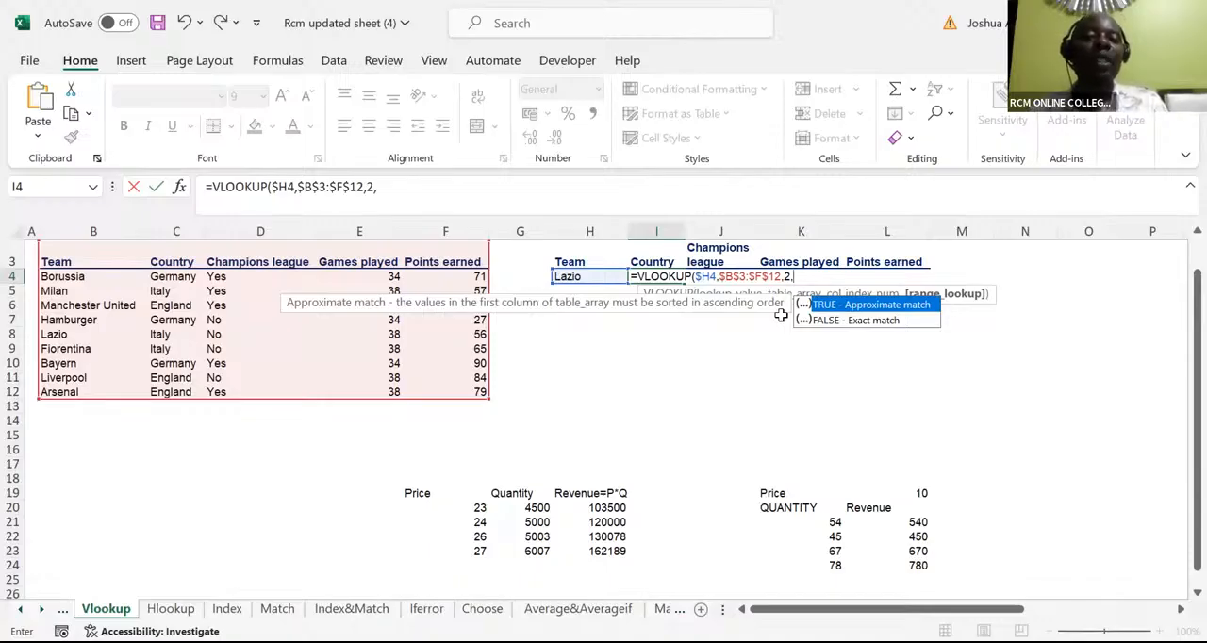
type("0")
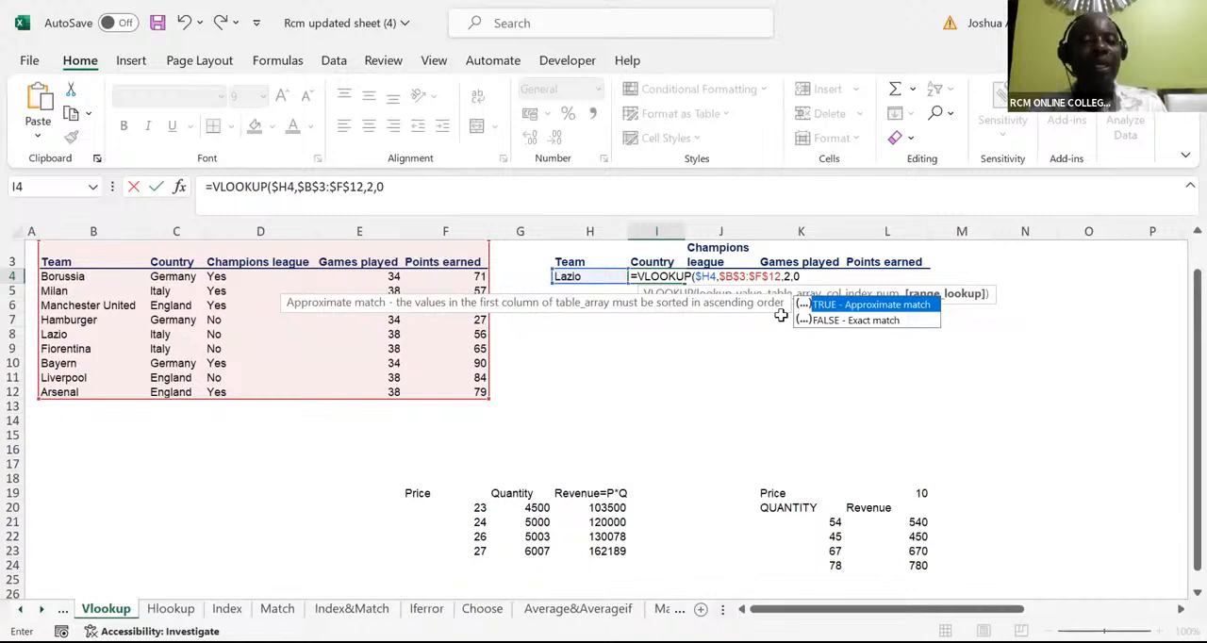
type(")")
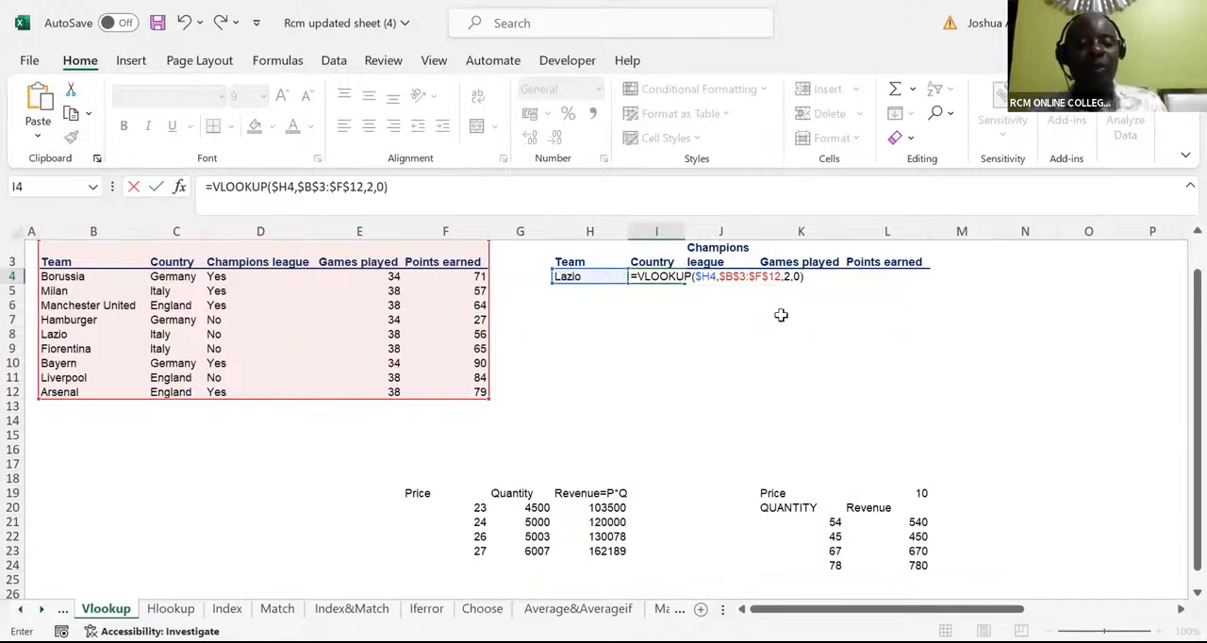
key("ctrl+Return")
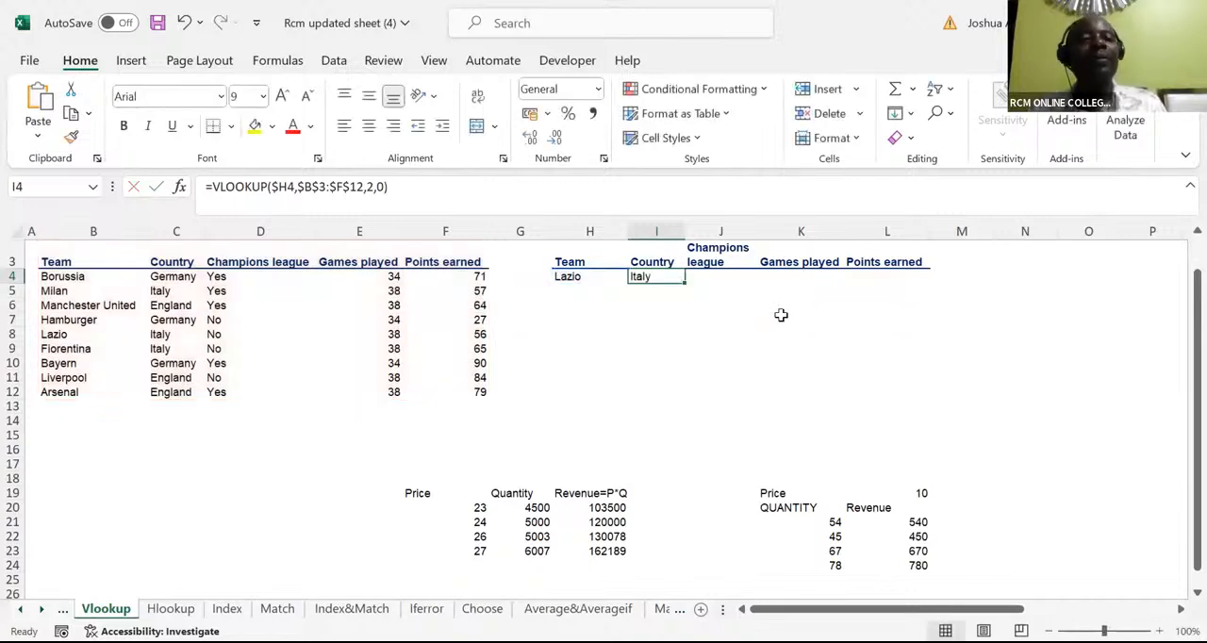
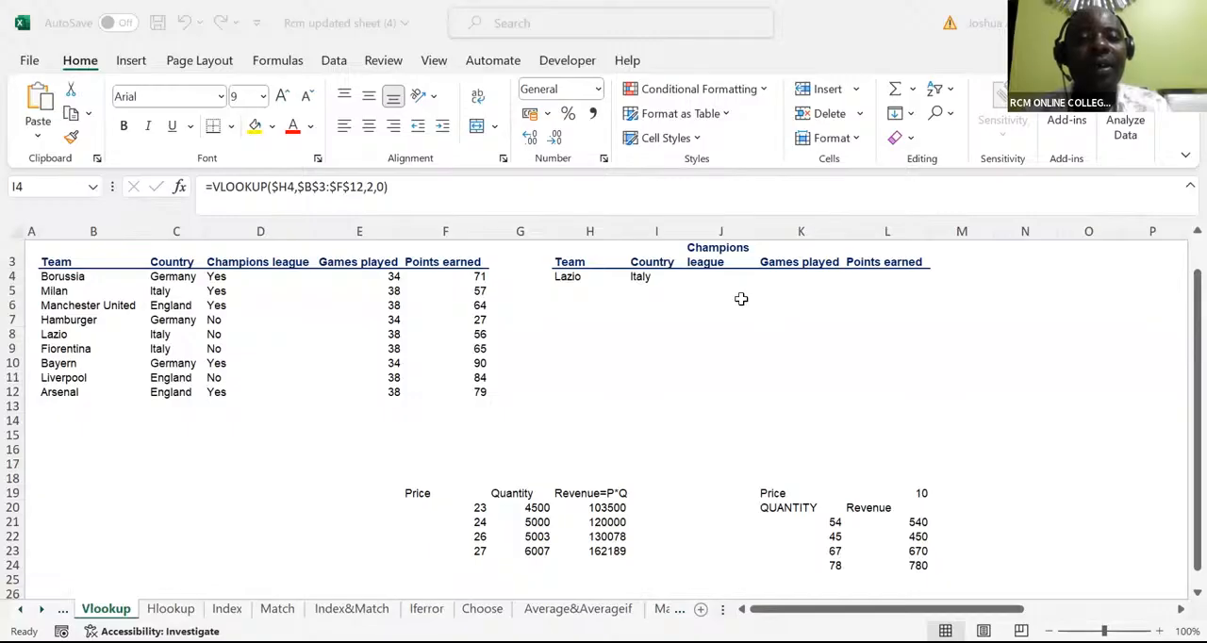
Restart the VLOOKUP in I4 using the Lazio cell as lookup value with only its column fixed, $H4
left_click(641, 276)
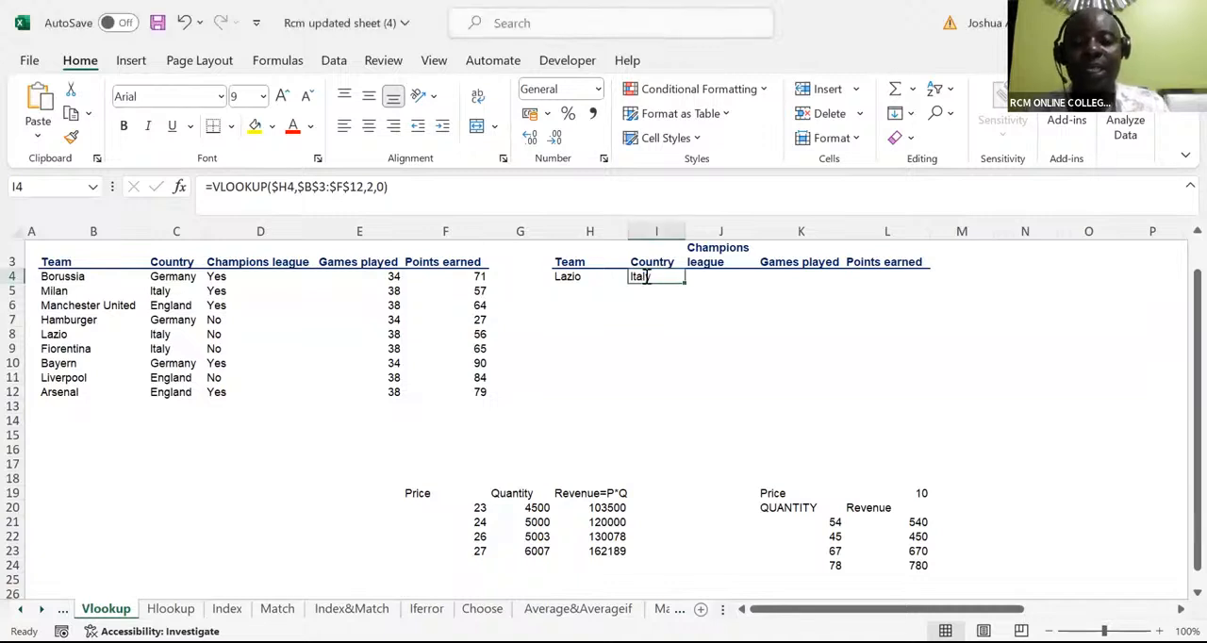
type("=")
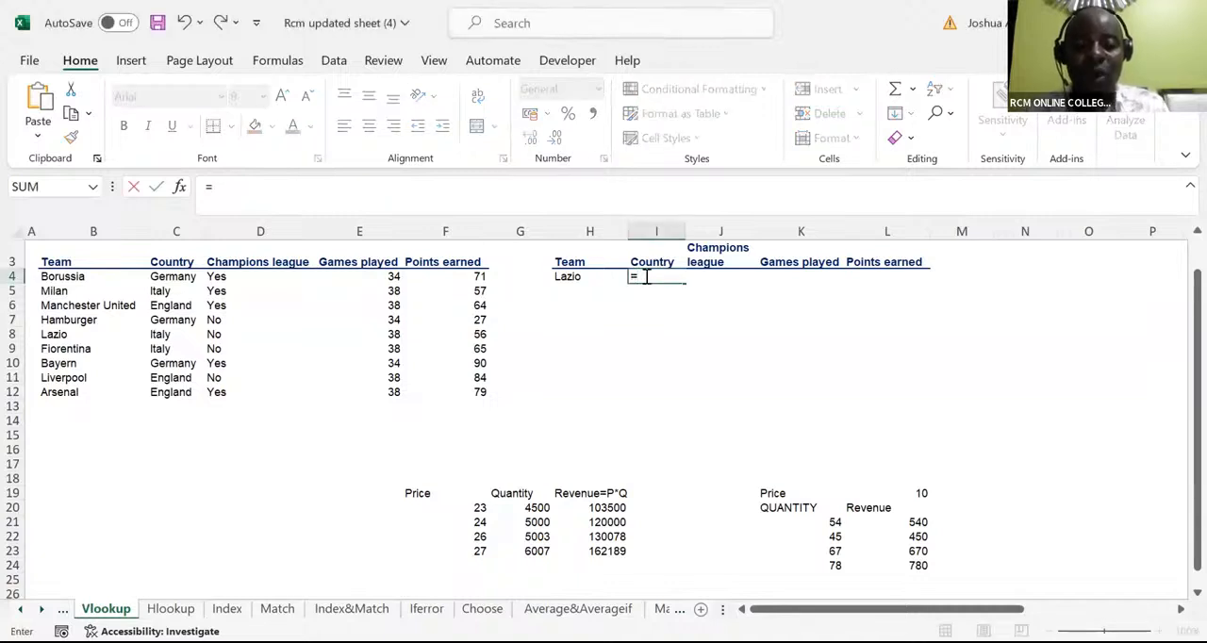
type("vlo")
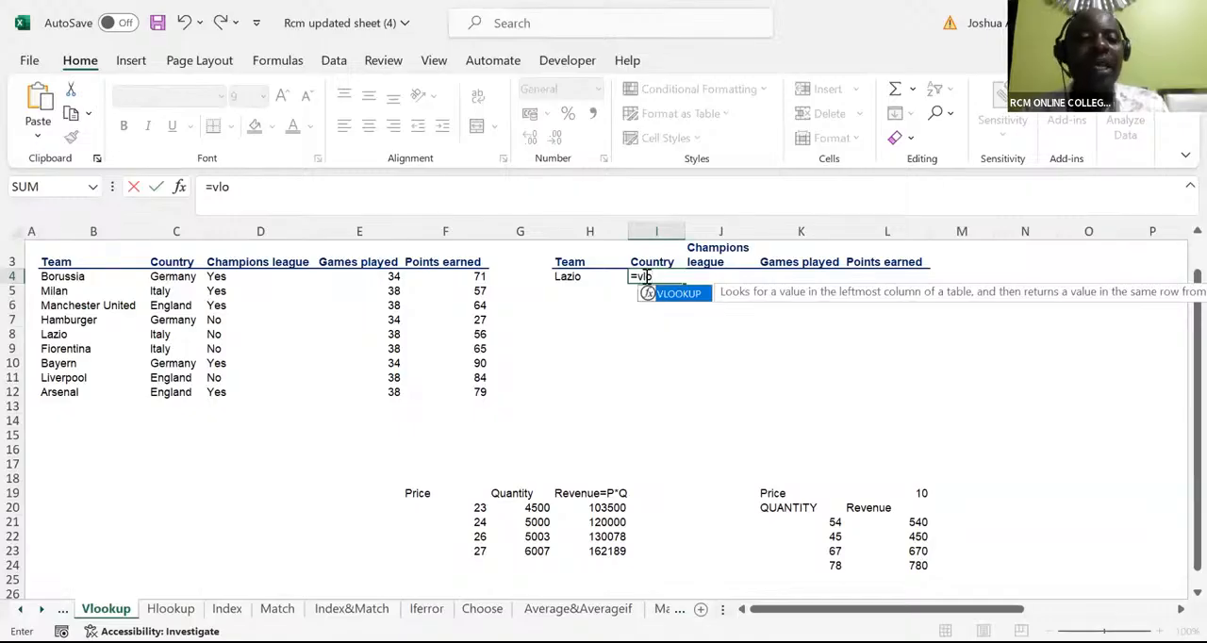
key("Tab")
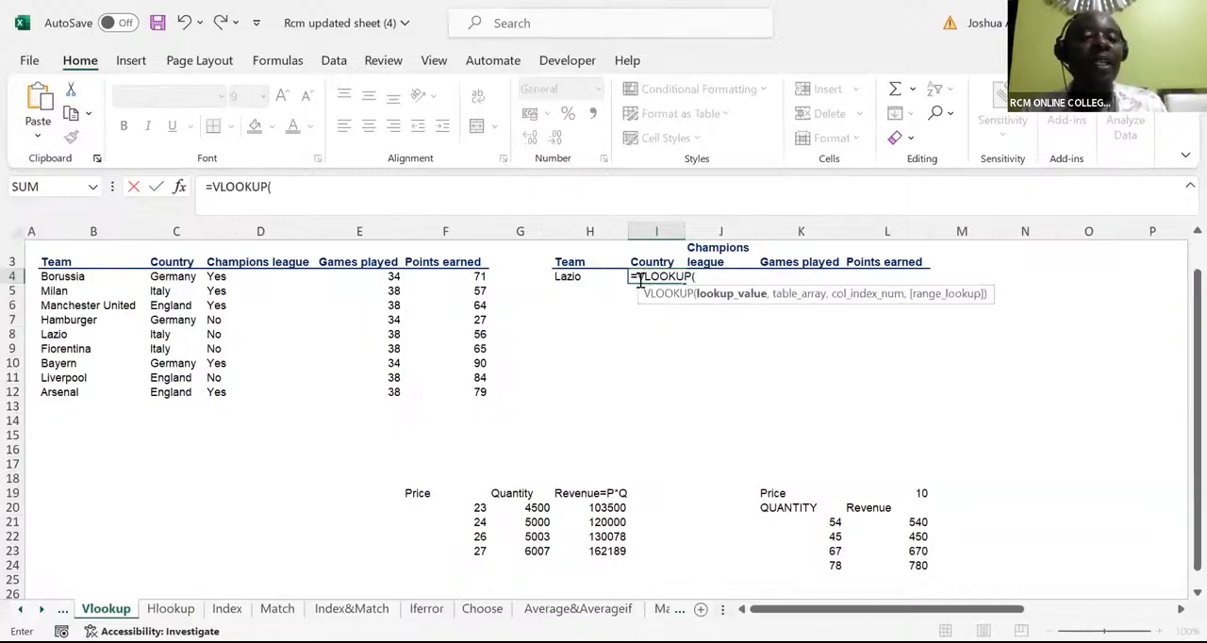
left_click(578, 279)
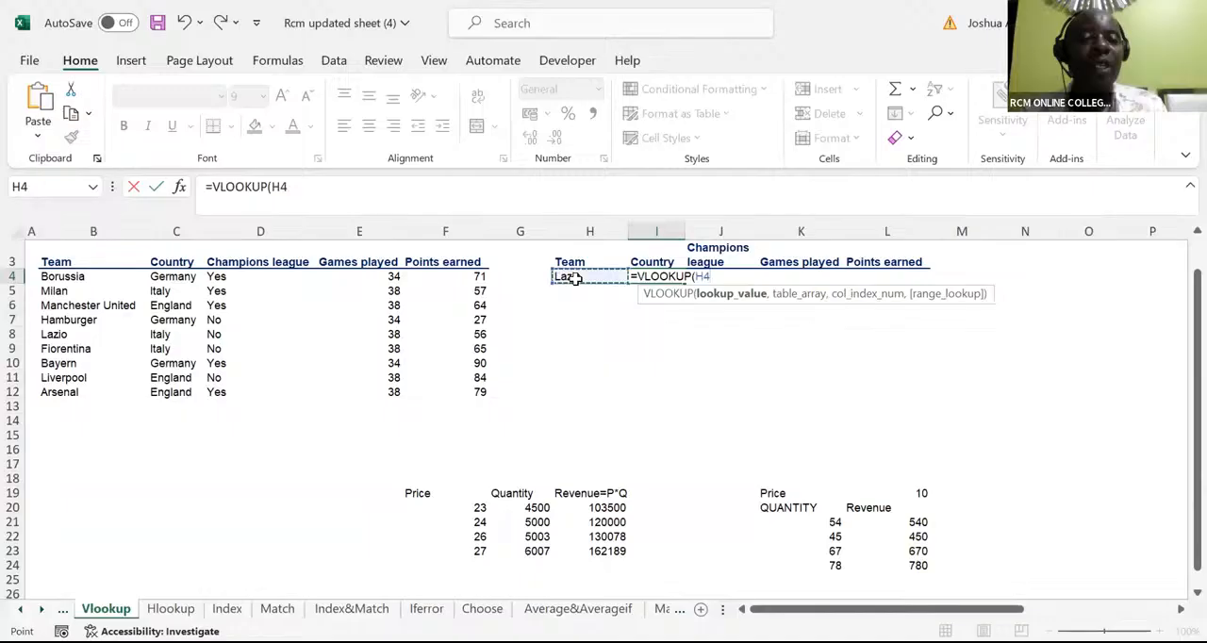
left_click(693, 276)
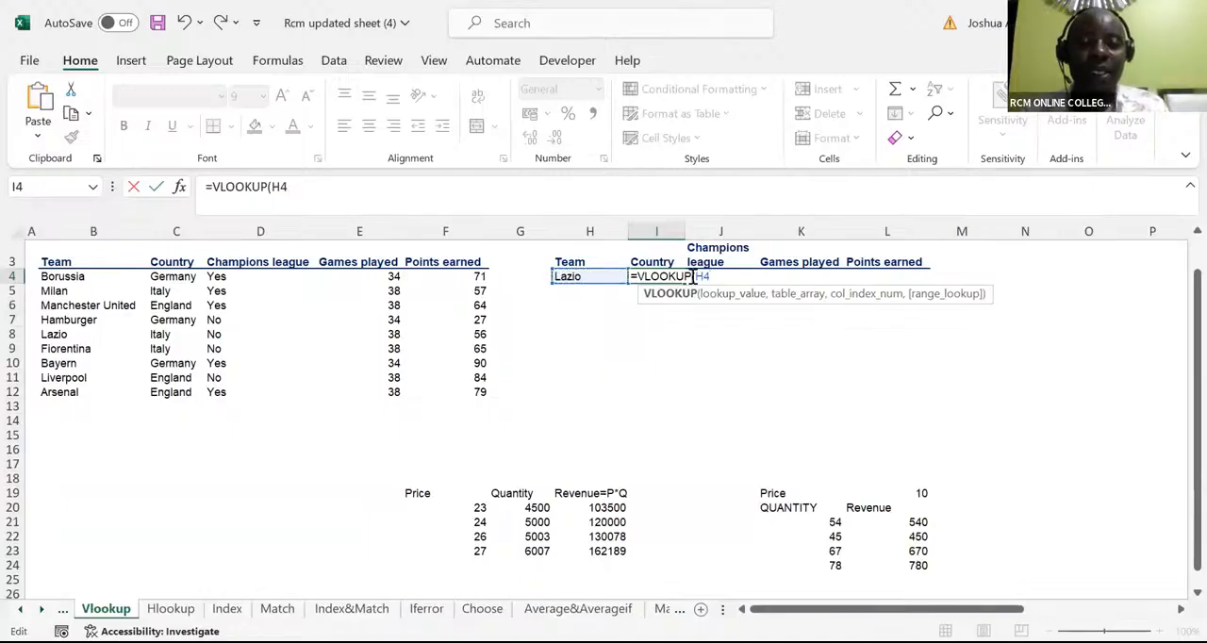
key("Right")
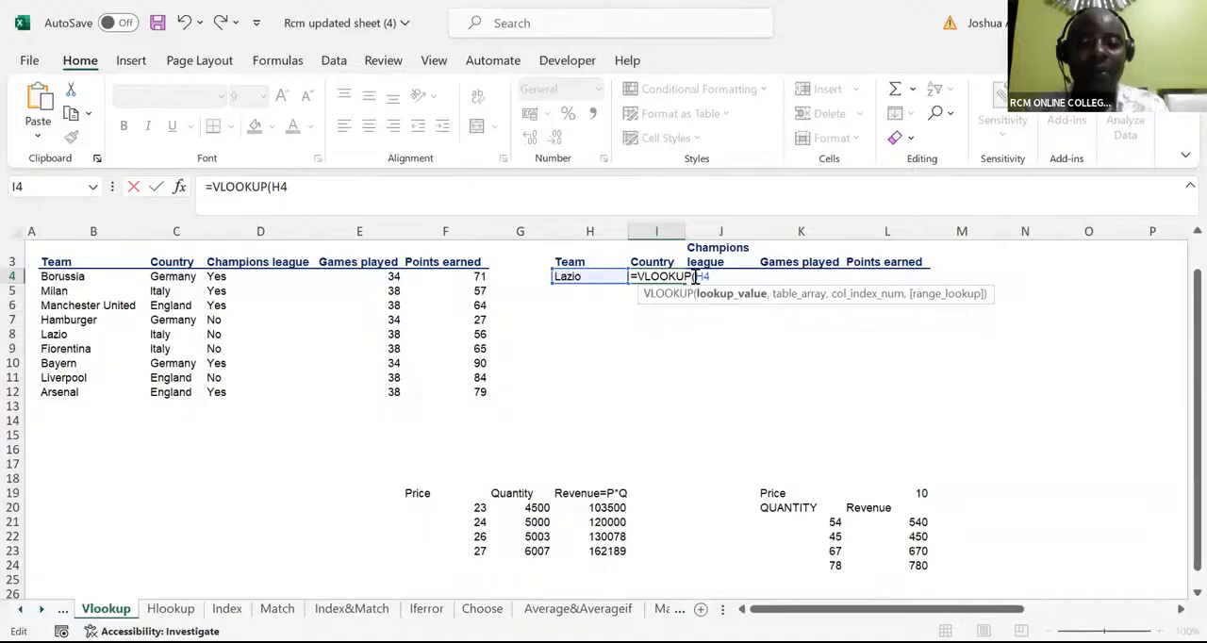
type("$H4")
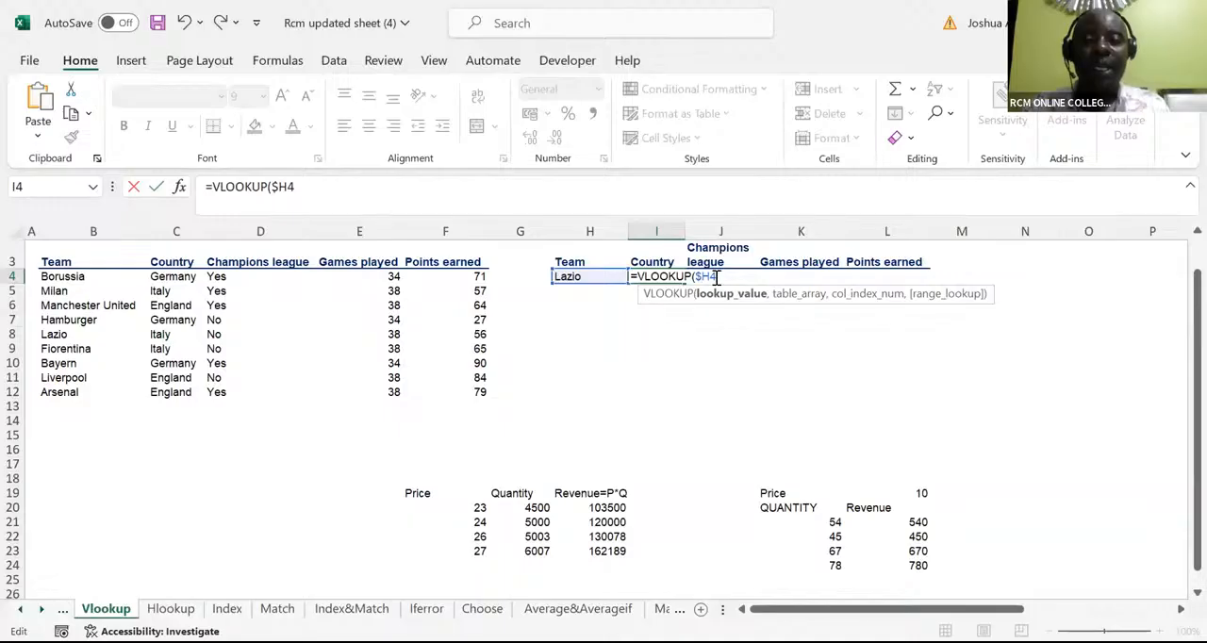
type(",")
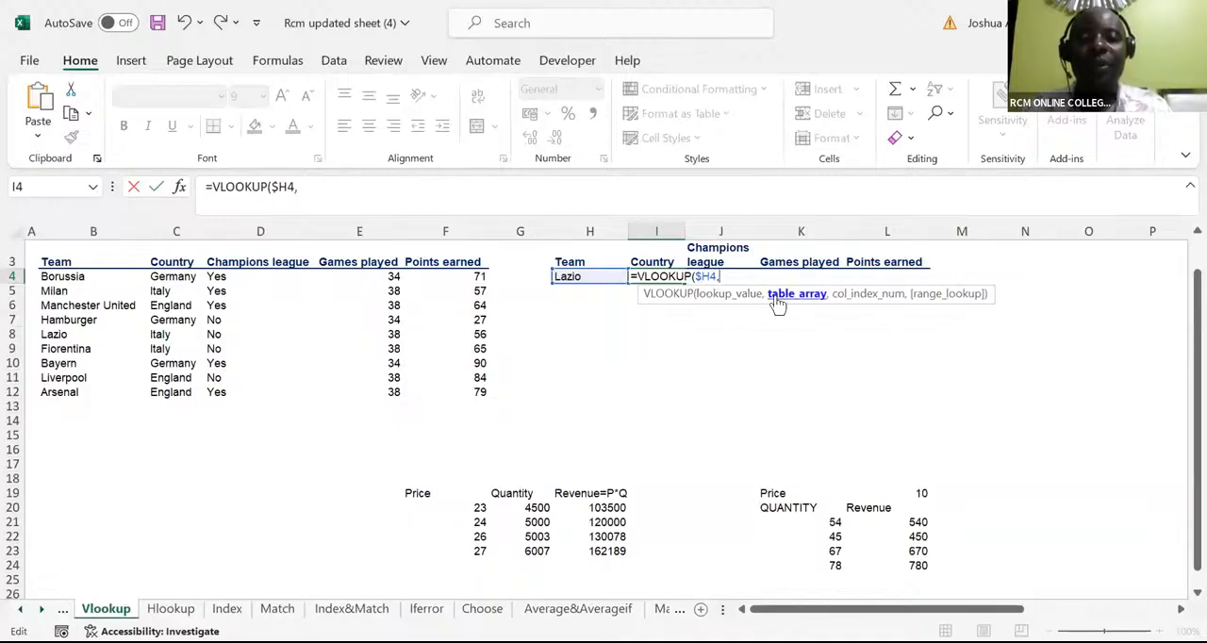
Add the team table B3:F12, headers included, as the table array and make it absolute as $B$3:$F$12
left_click(52, 267)
key("ctrl+shift+Right")
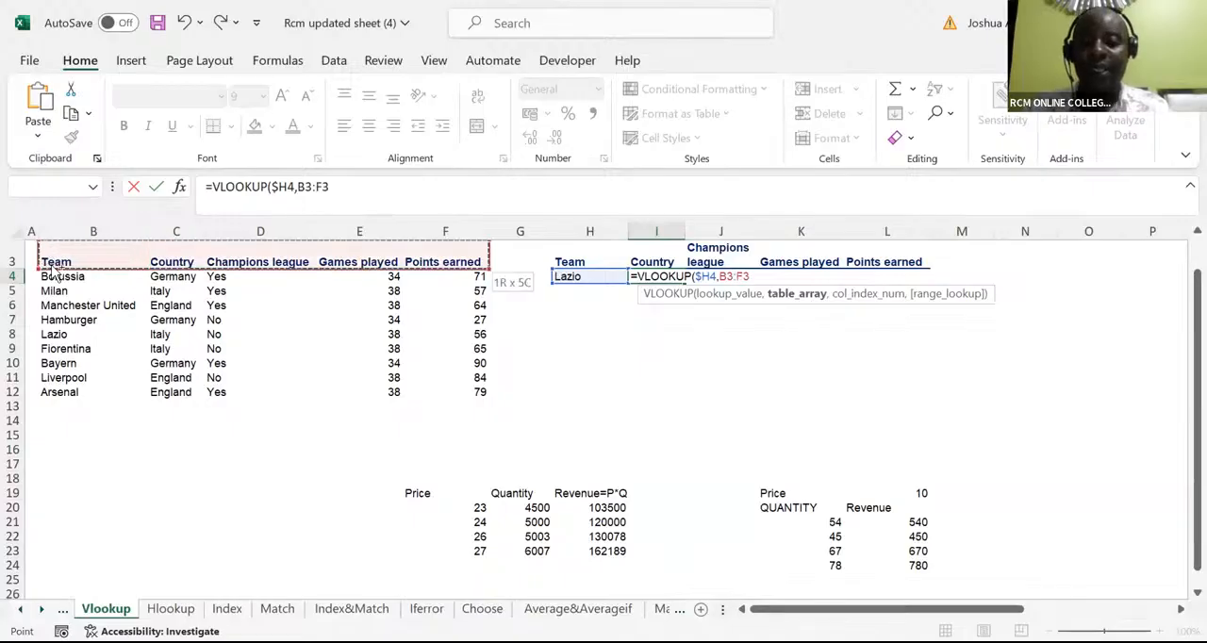
key("ctrl+shift+Down")
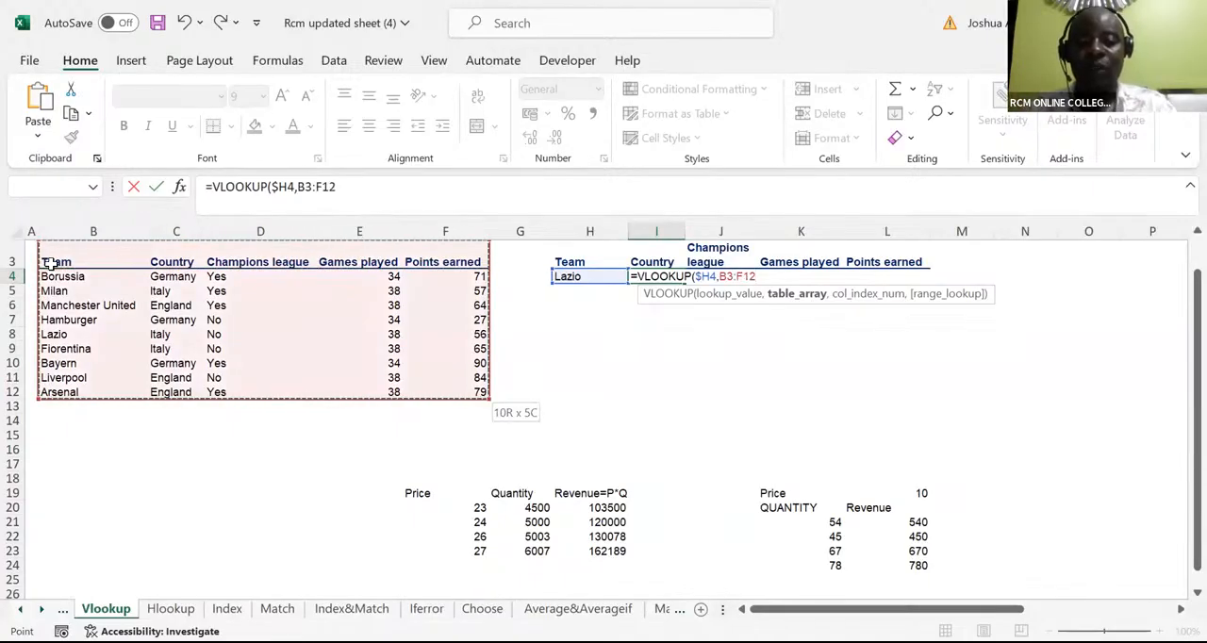
key("F4")
type(",")
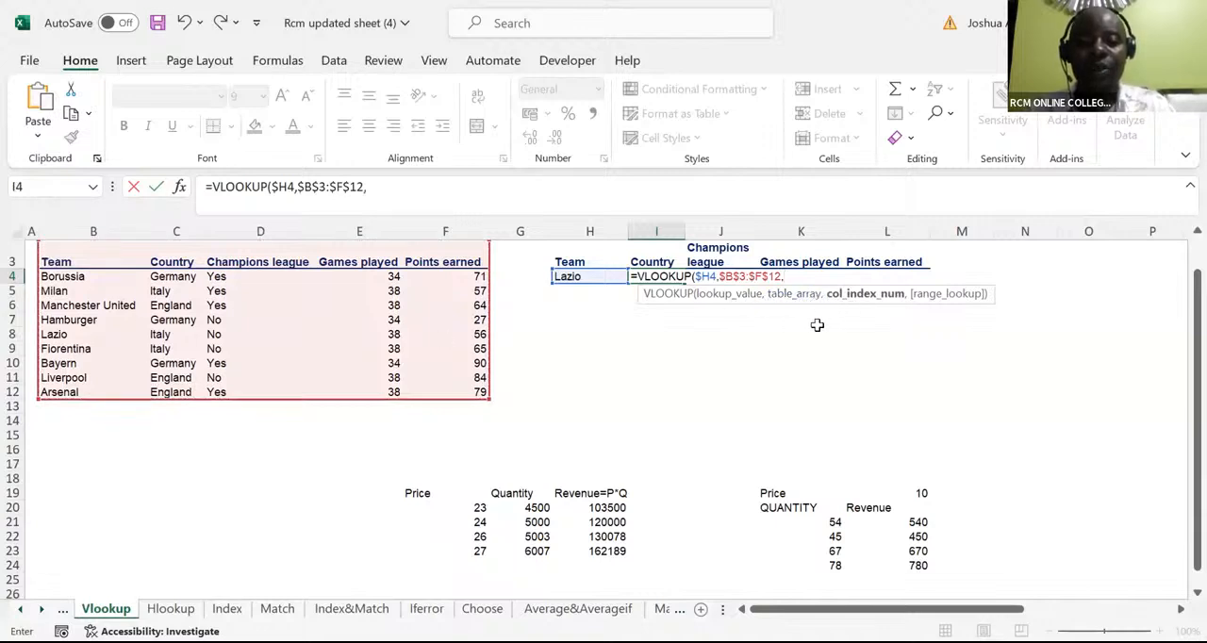
type("2,")
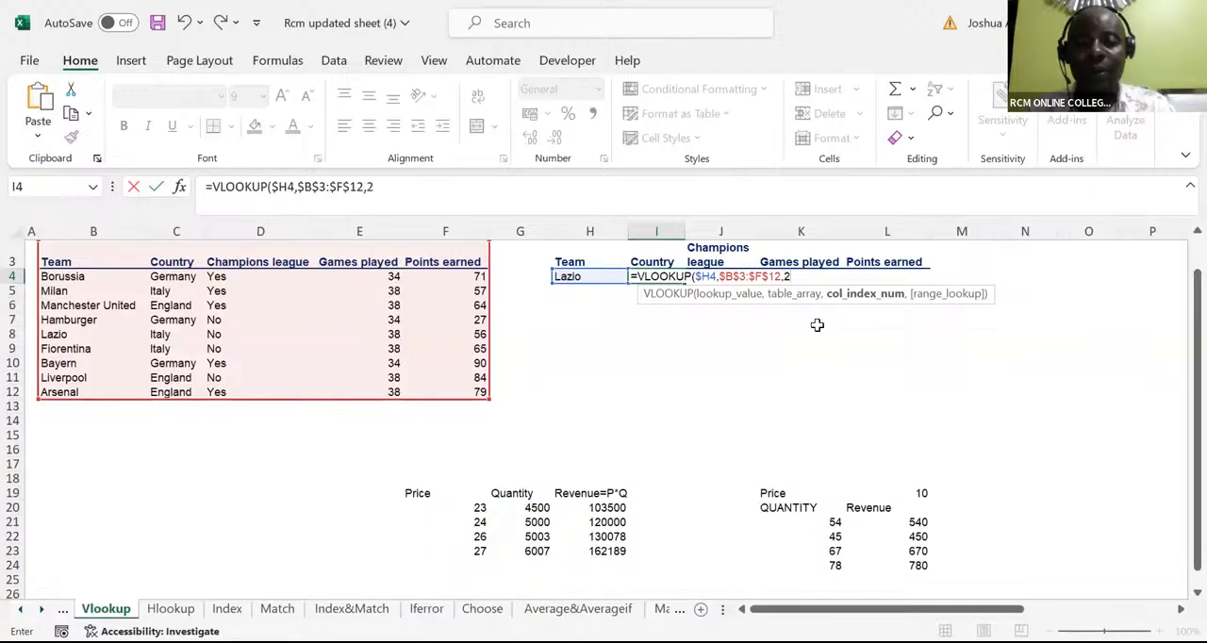
type("0")
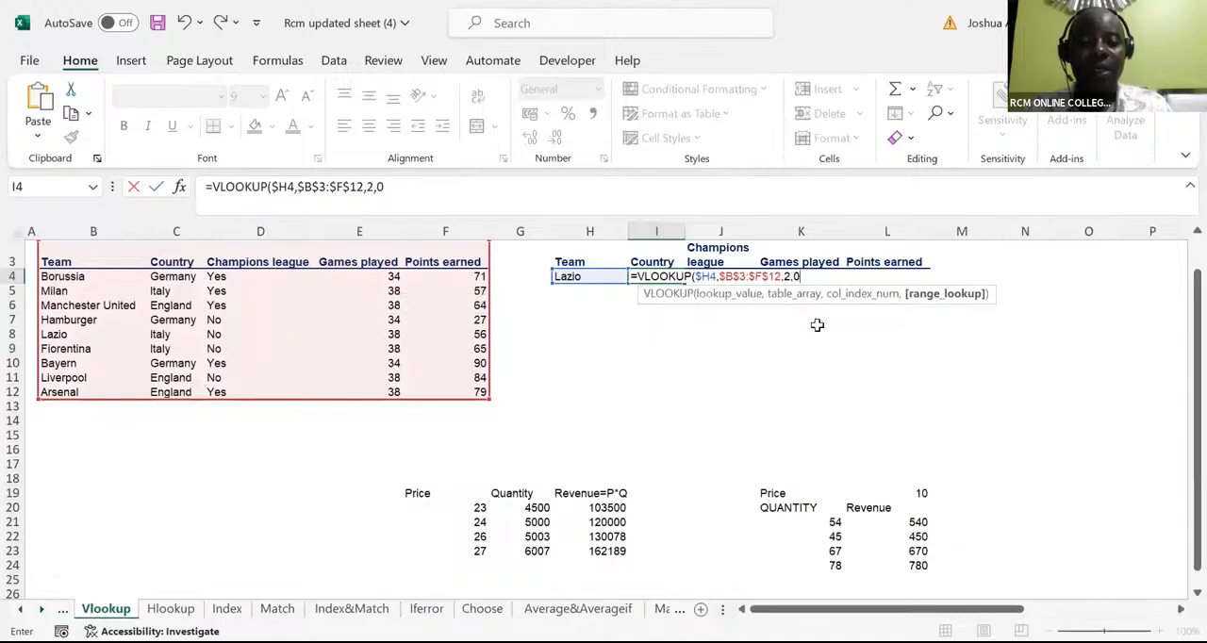
type(")")
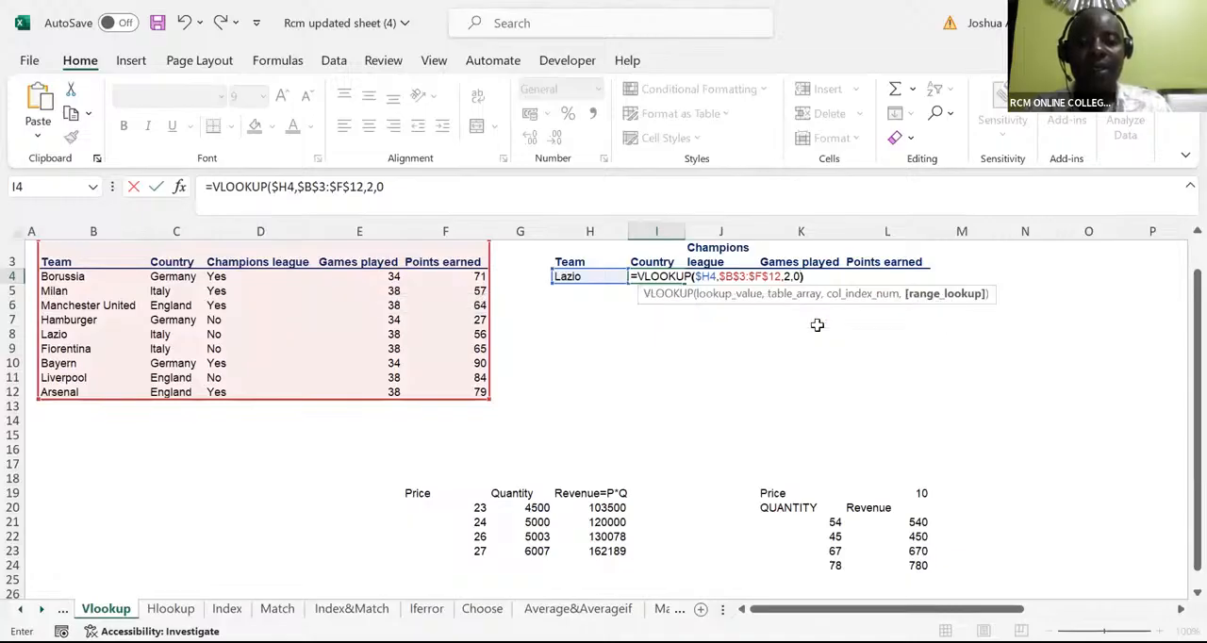
Complete the VLOOKUP with column index 2 and exact match 0, and fill it from I4 across to L4
key("ctrl+Return")
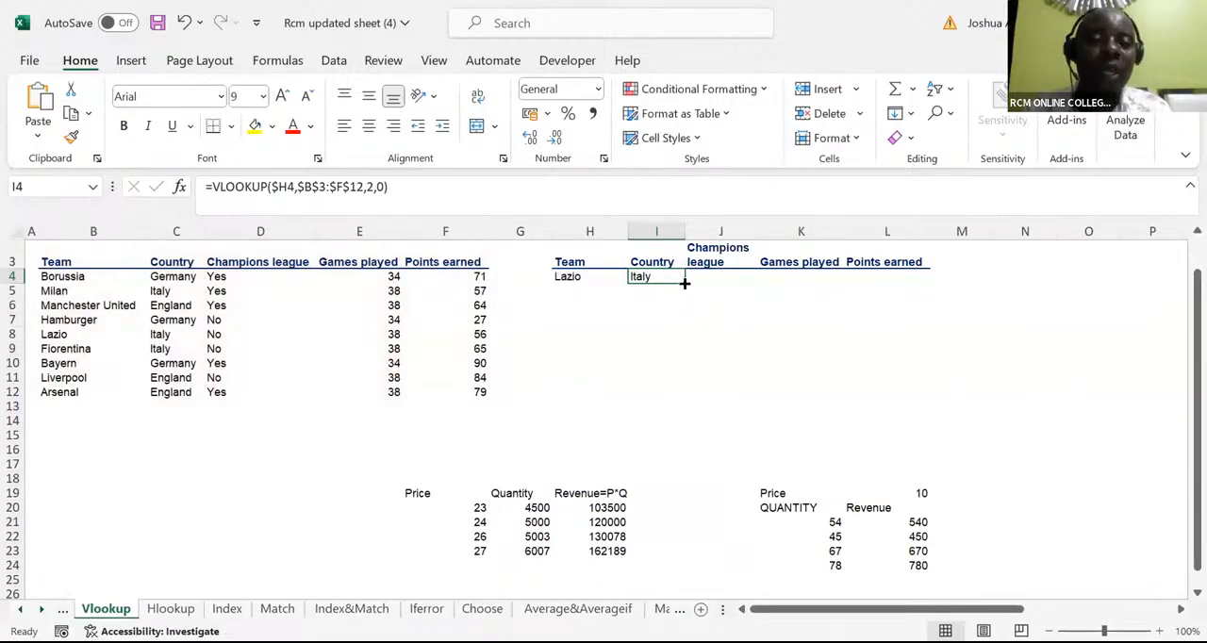
left_click_drag(686, 281, 906, 295)
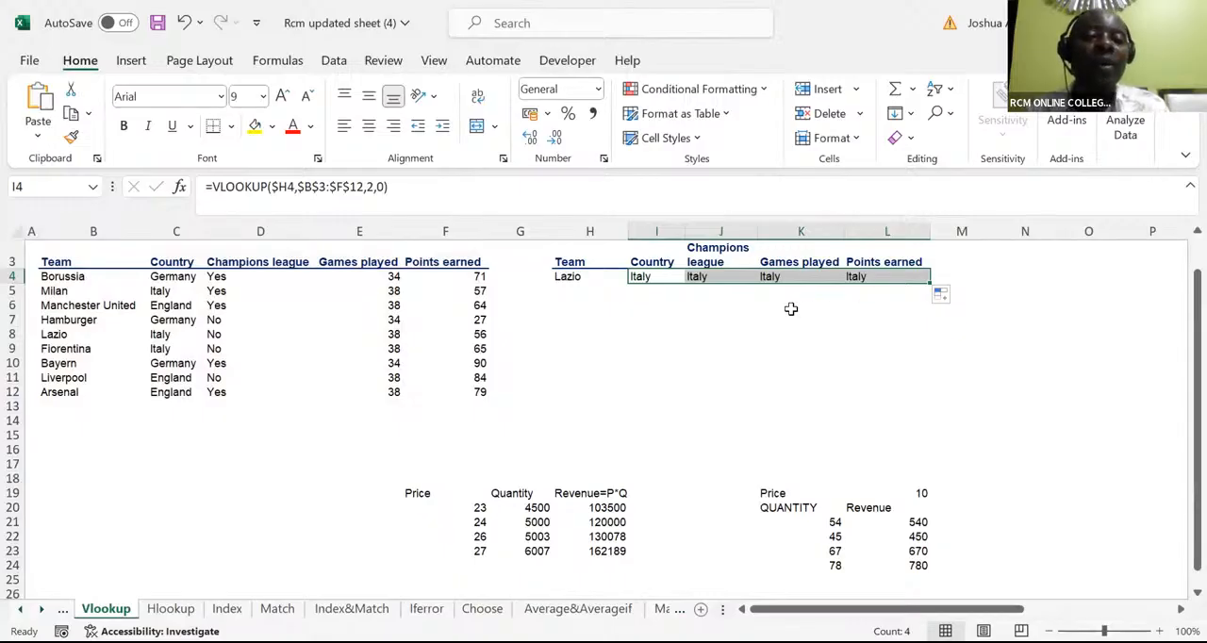
Set the column index of the Champions league VLOOKUP in J4 to 3
left_click(697, 275)
left_click(698, 275)
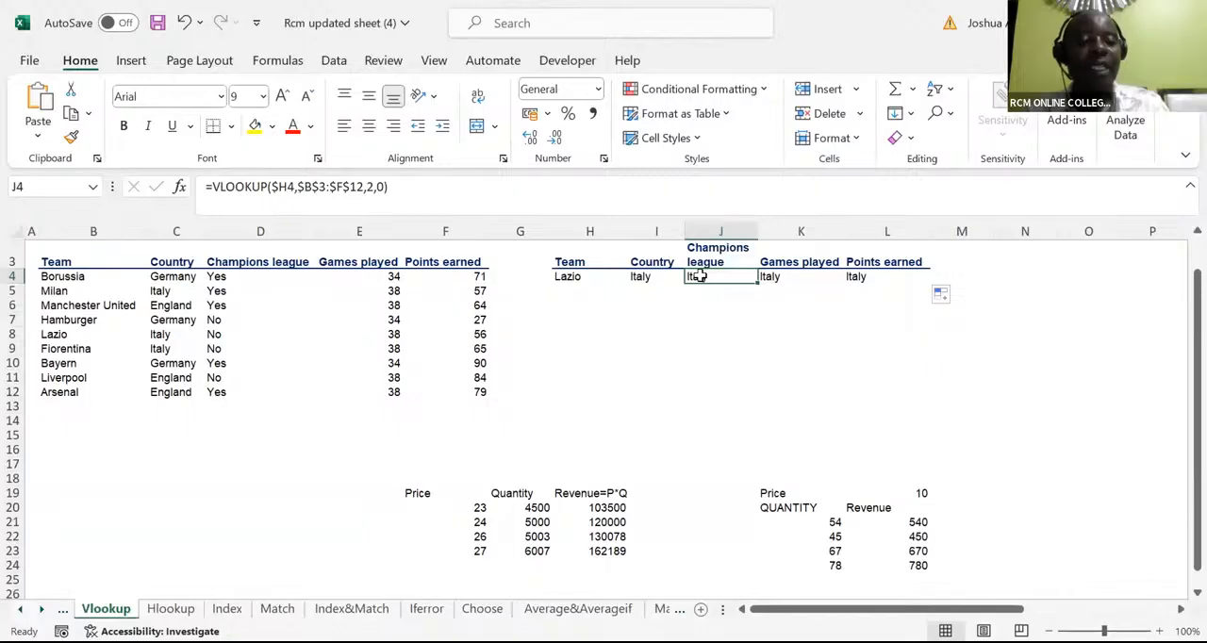
left_click(371, 192)
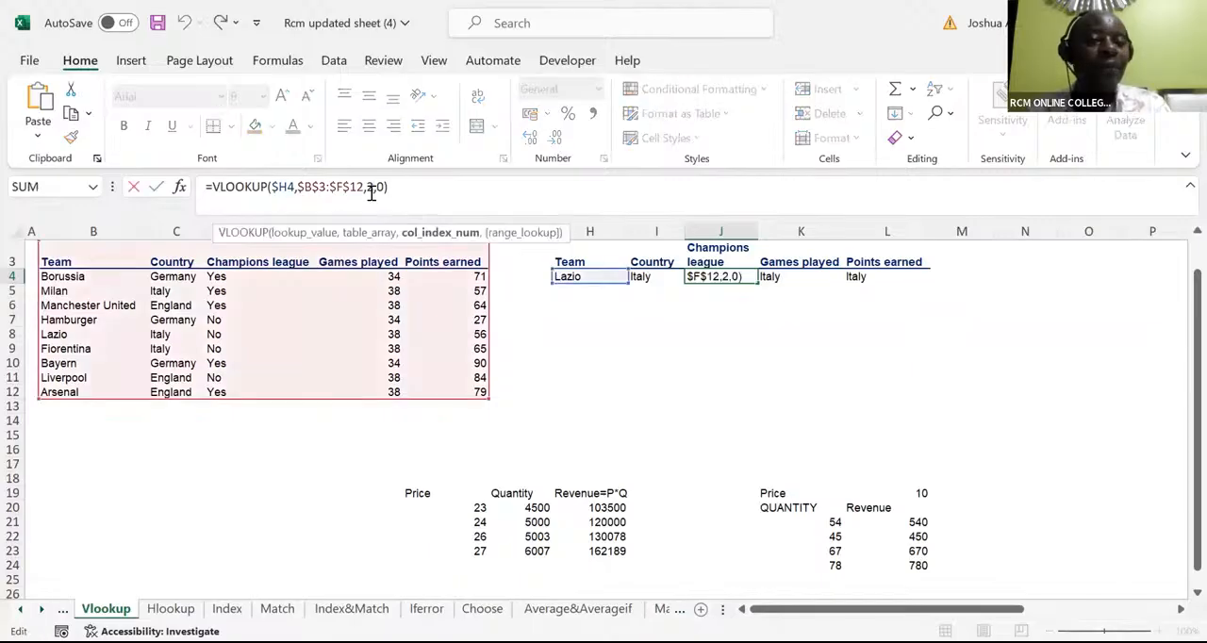
key("BackSpace")
type("3")
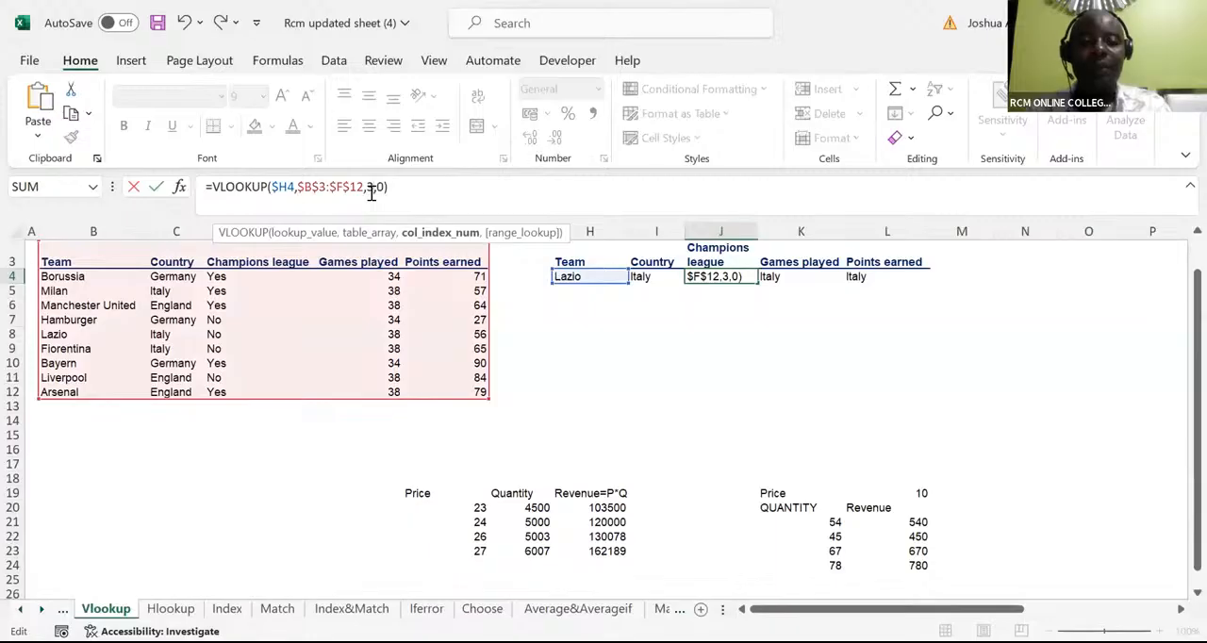
key("Tab")
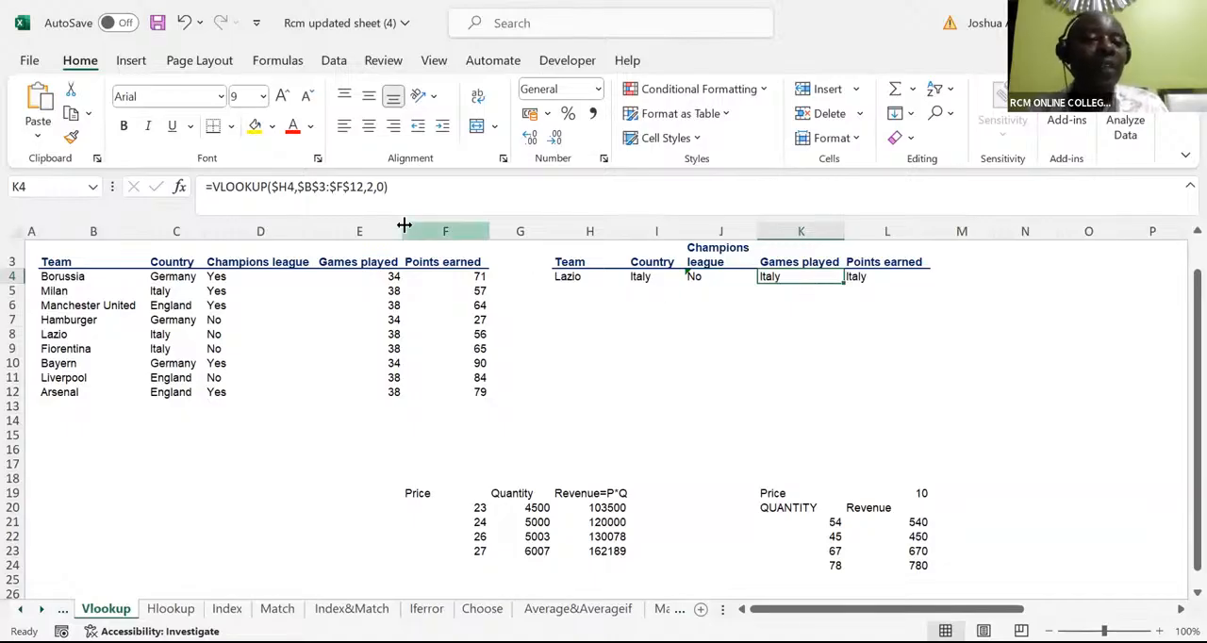
Set the column index of the Games played VLOOKUP in K4 to 4
left_click(373, 189)
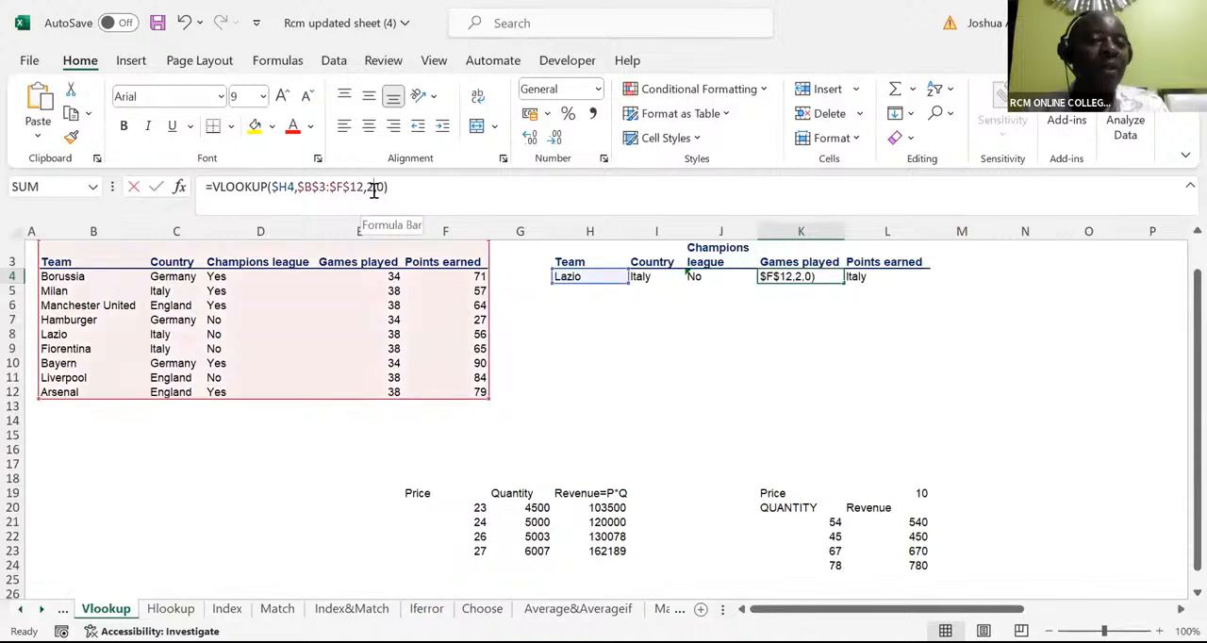
key("BackSpace")
type("4")
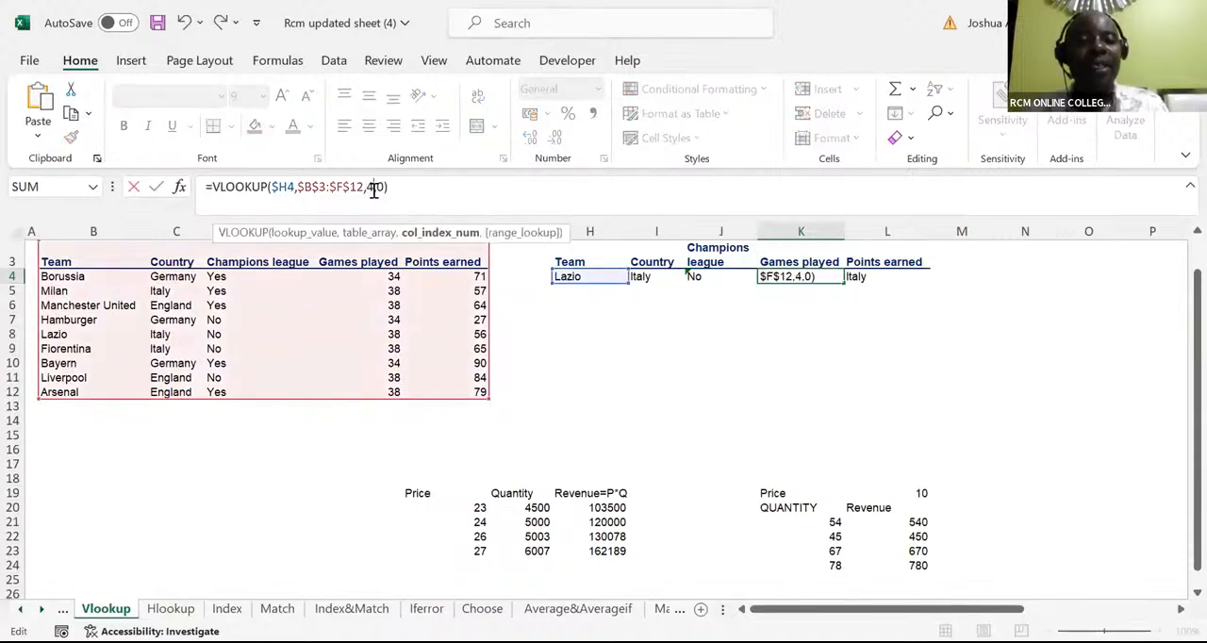
key("Tab")
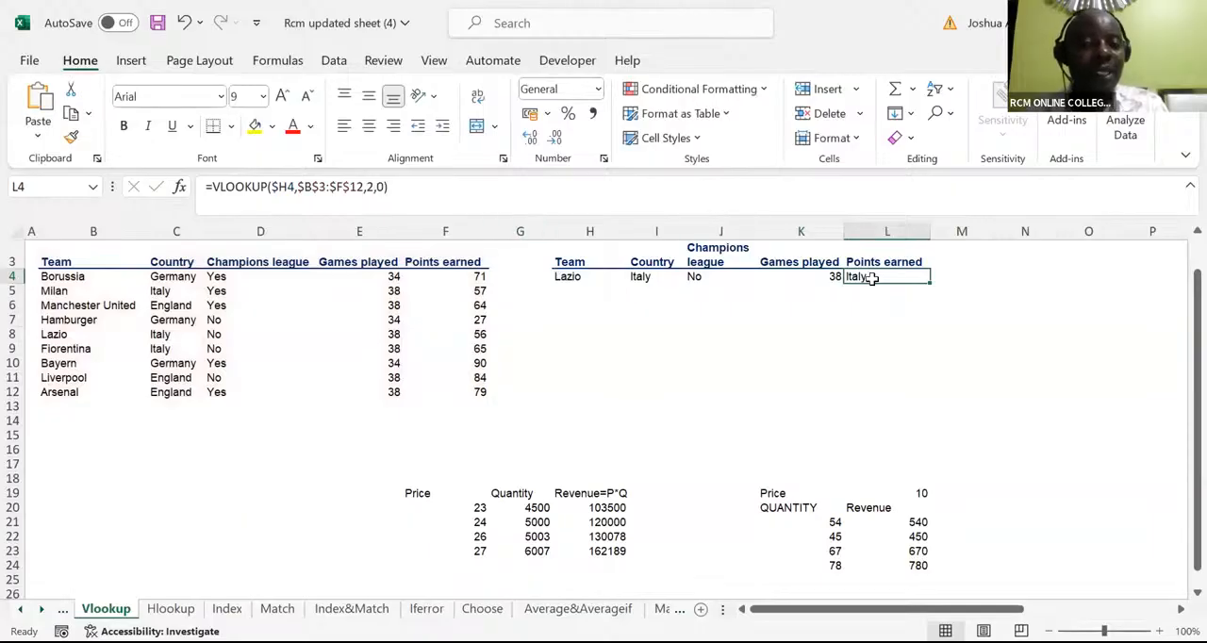
Set the column index of the Points earned VLOOKUP in L4 to 5
left_click(372, 186)
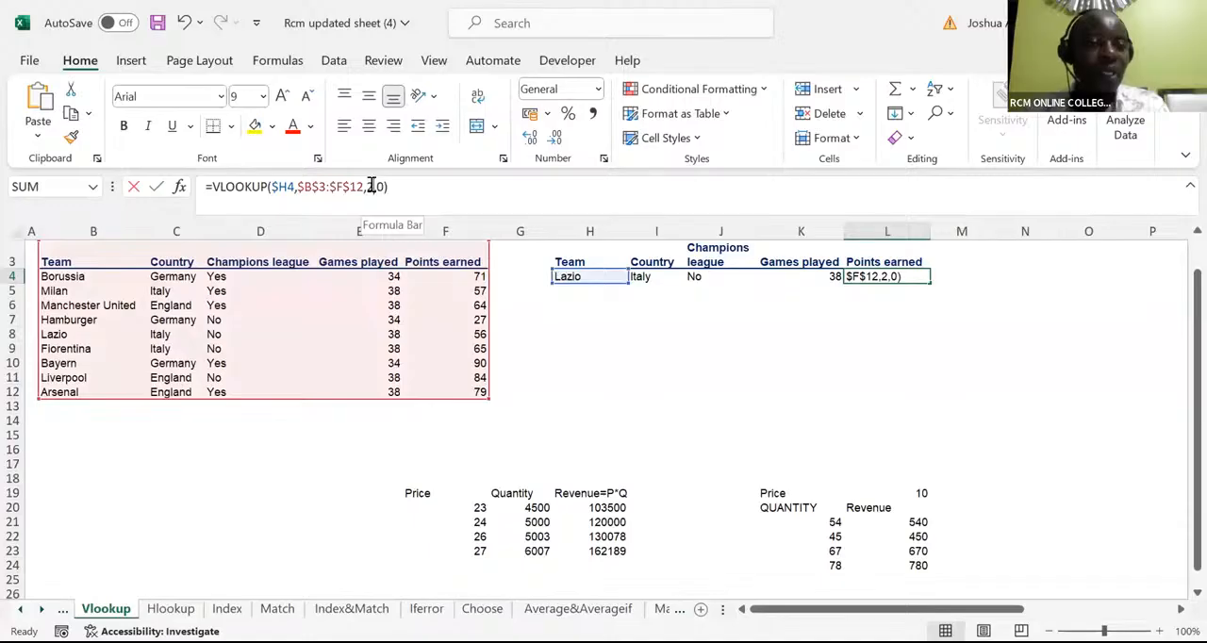
key("BackSpace")
type("5")
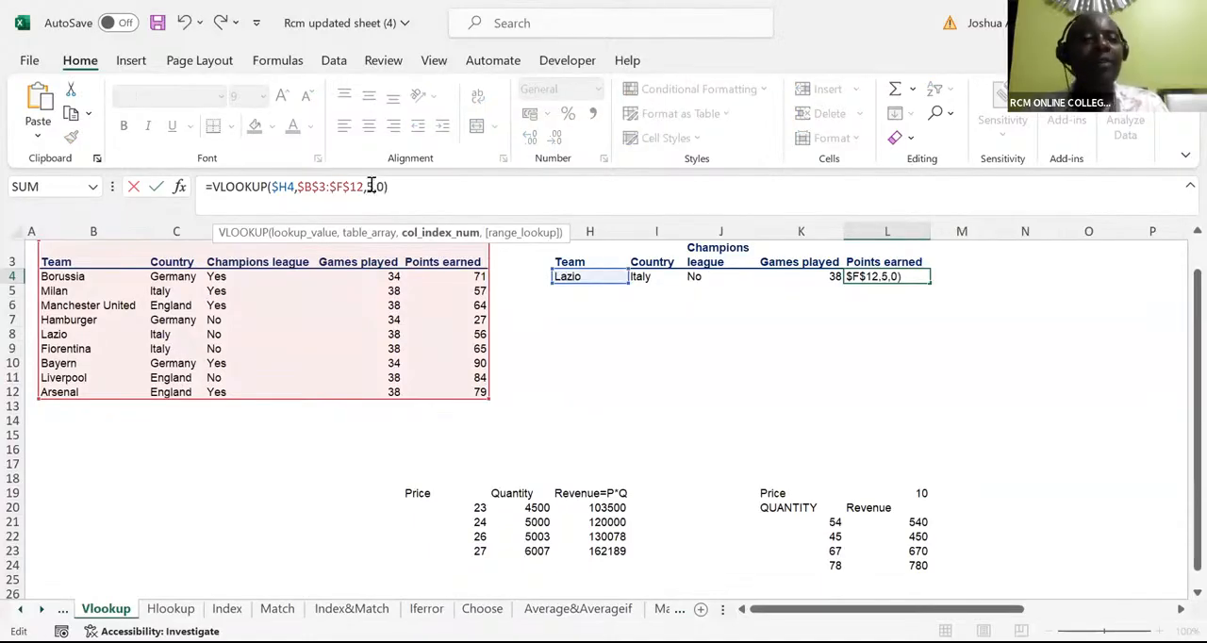
key("Return")
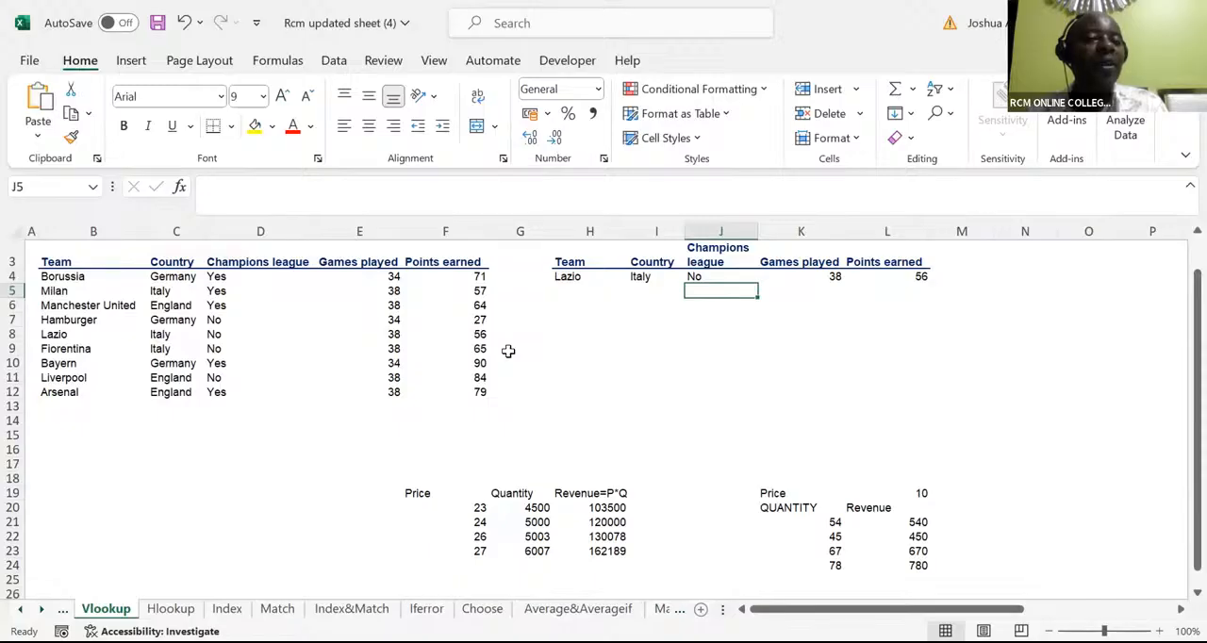
Clear the lookup formulas for Lazio from I4 through L4
left_click(438, 88)
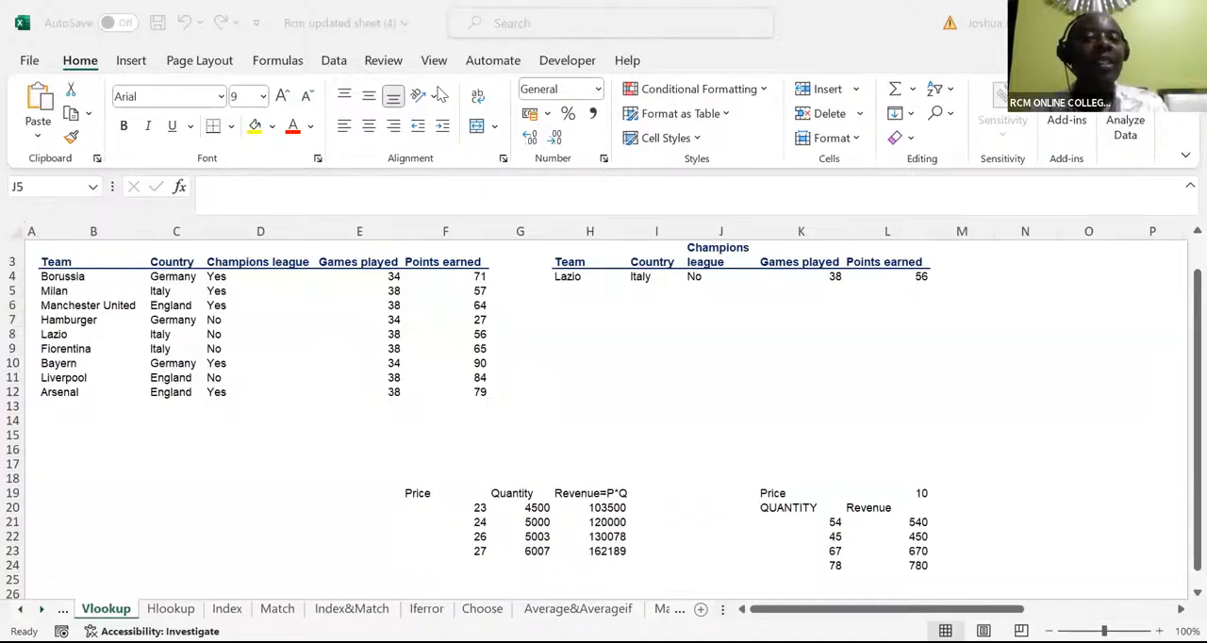
left_click(641, 277)
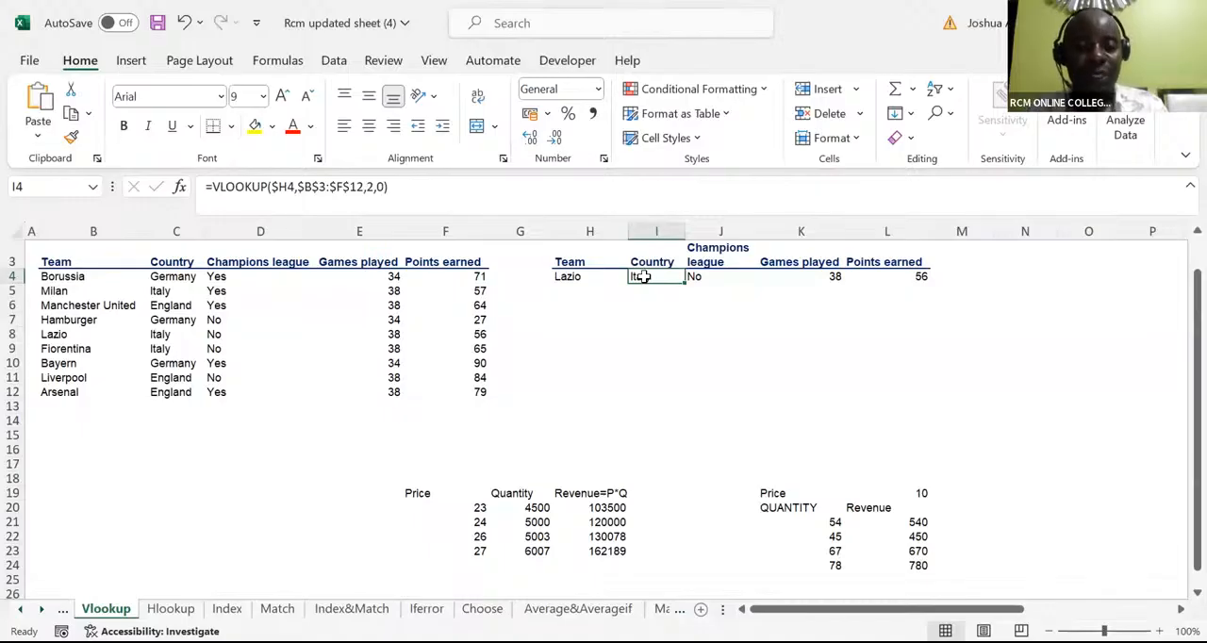
left_click_drag(641, 276, 904, 273)
key("Delete")
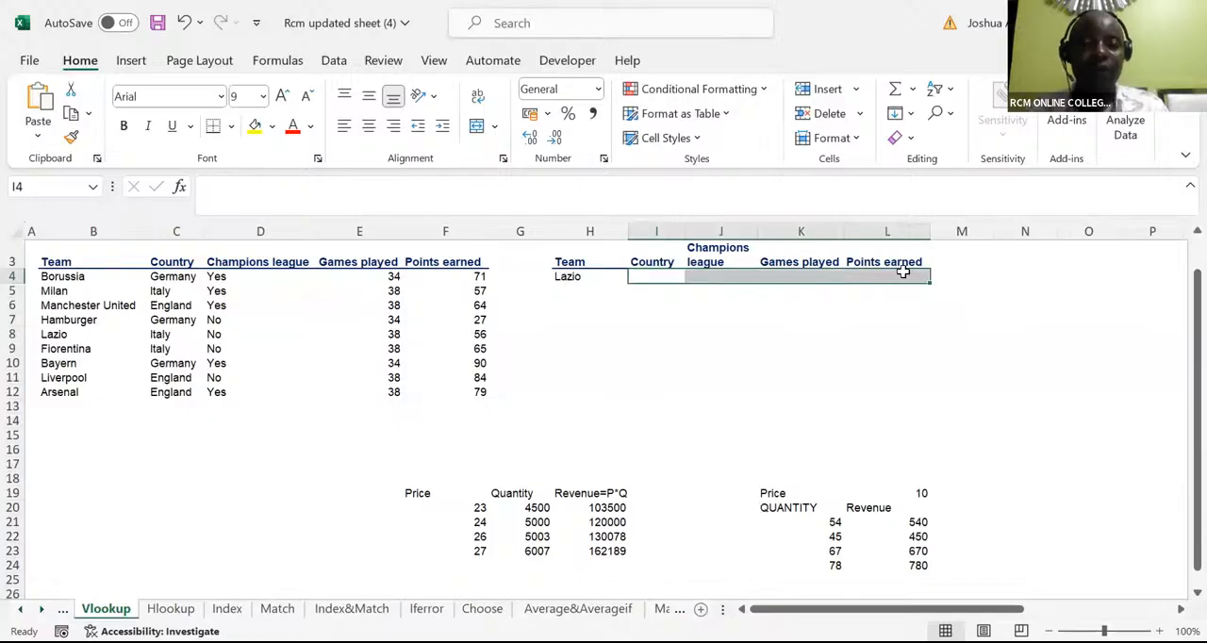
Start a VLOOKUP formula in I4 with the column-locked reference $H4 as the lookup value
left_click(650, 276)
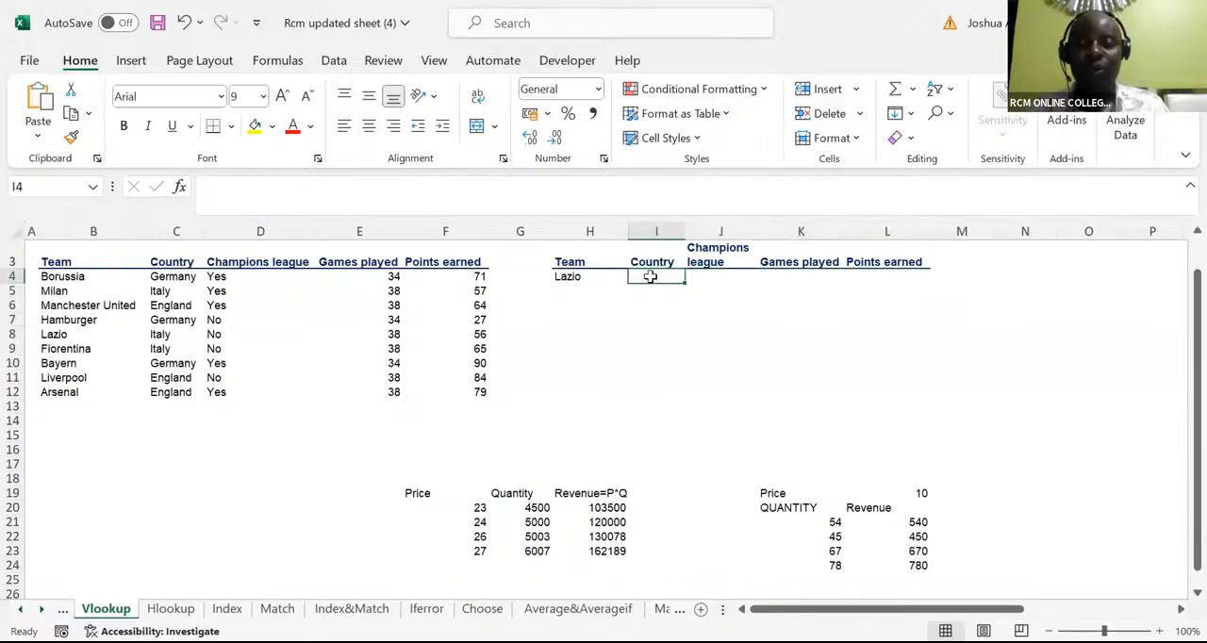
type("=")
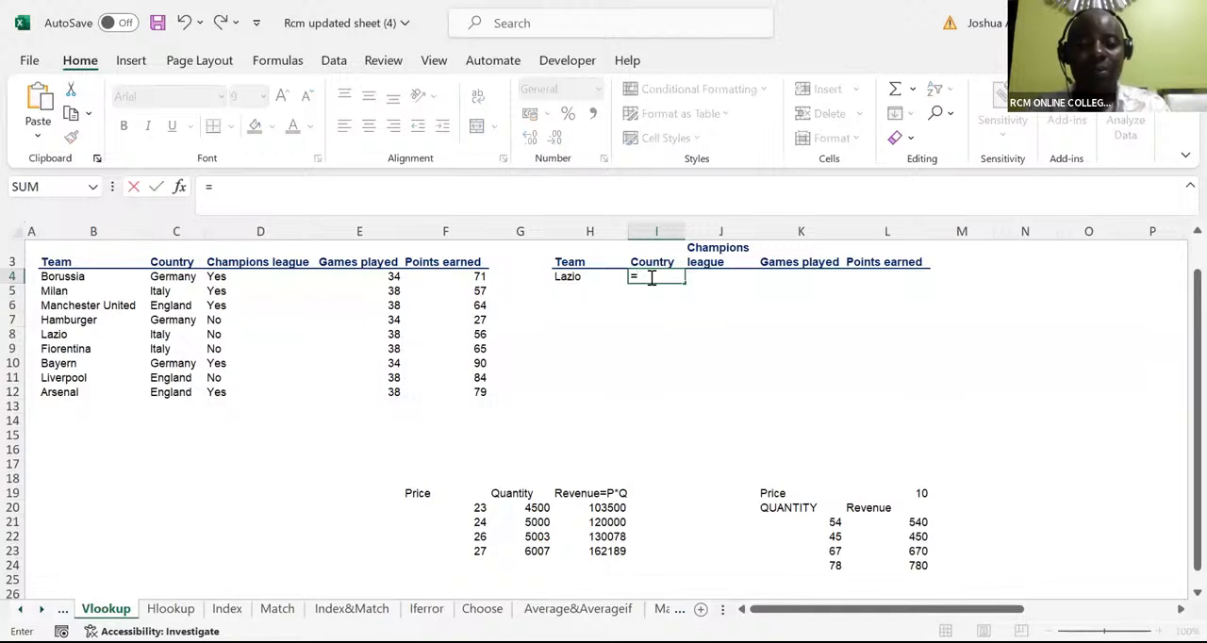
type("vloo")
key("Tab")
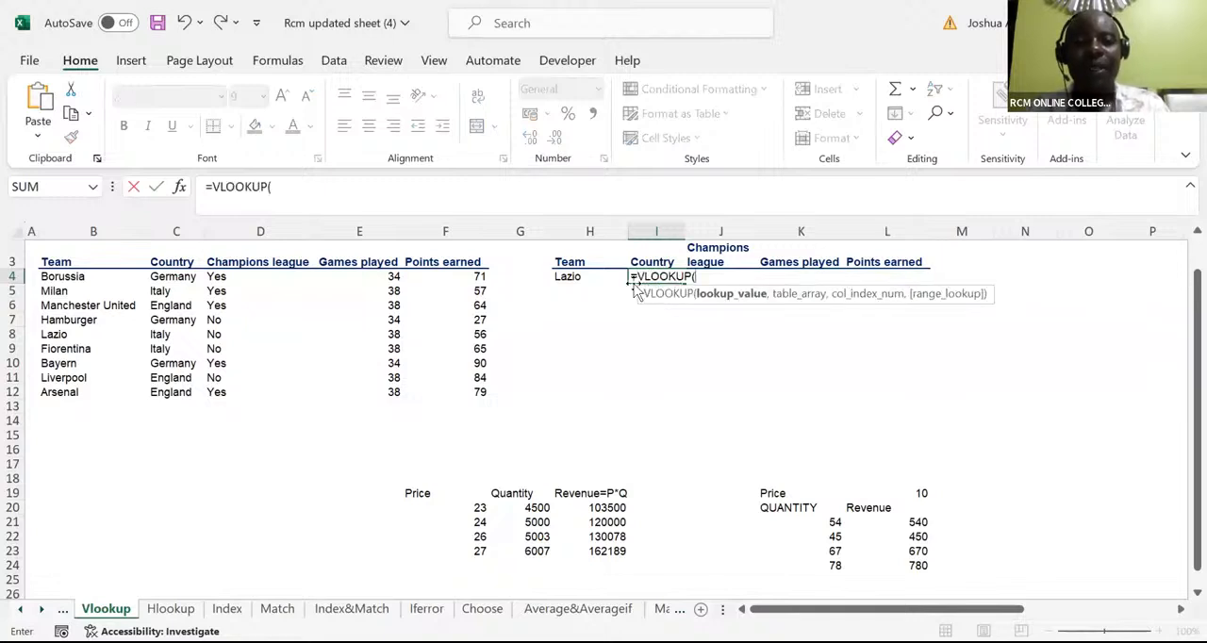
left_click(567, 276)
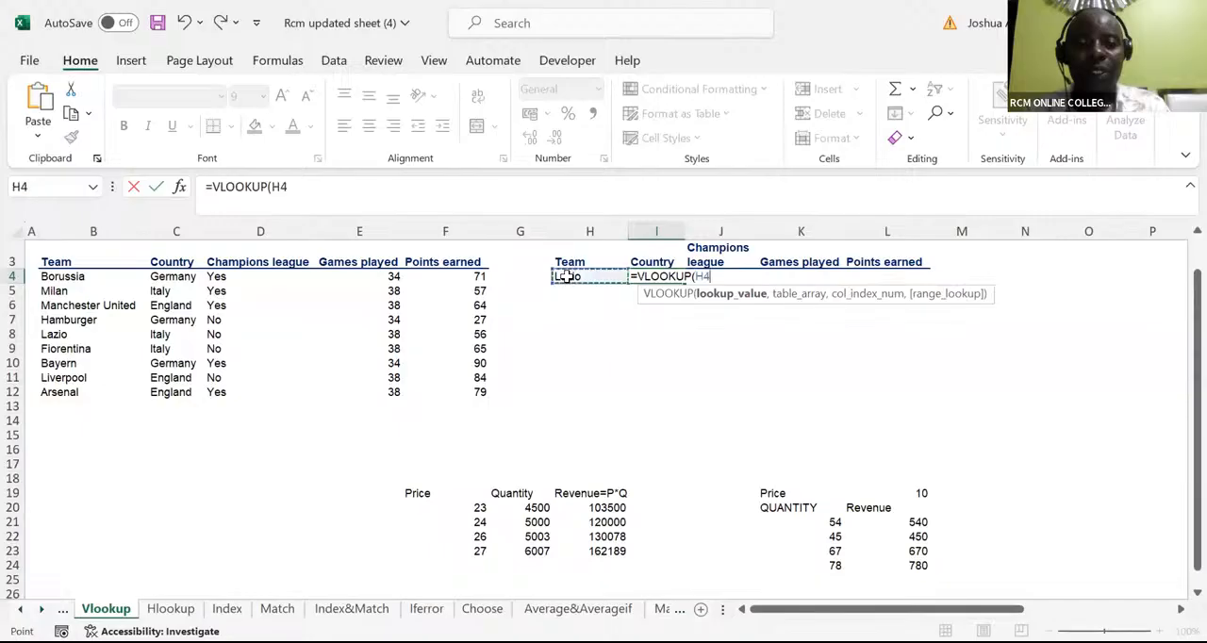
left_click(695, 276)
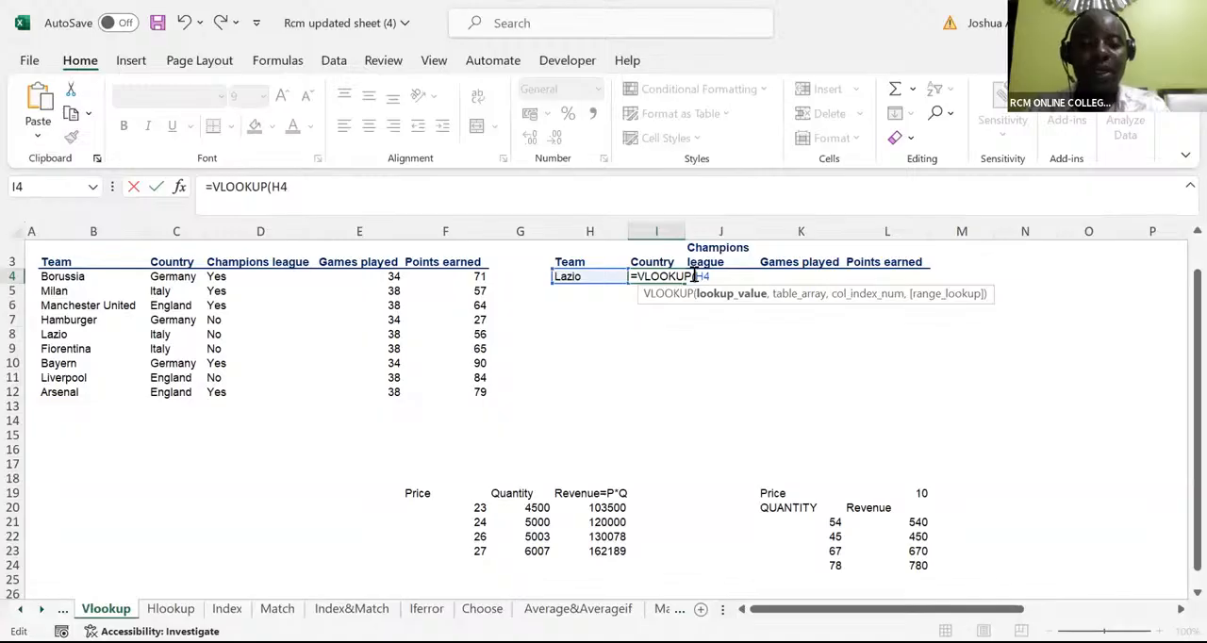
type("$H4")
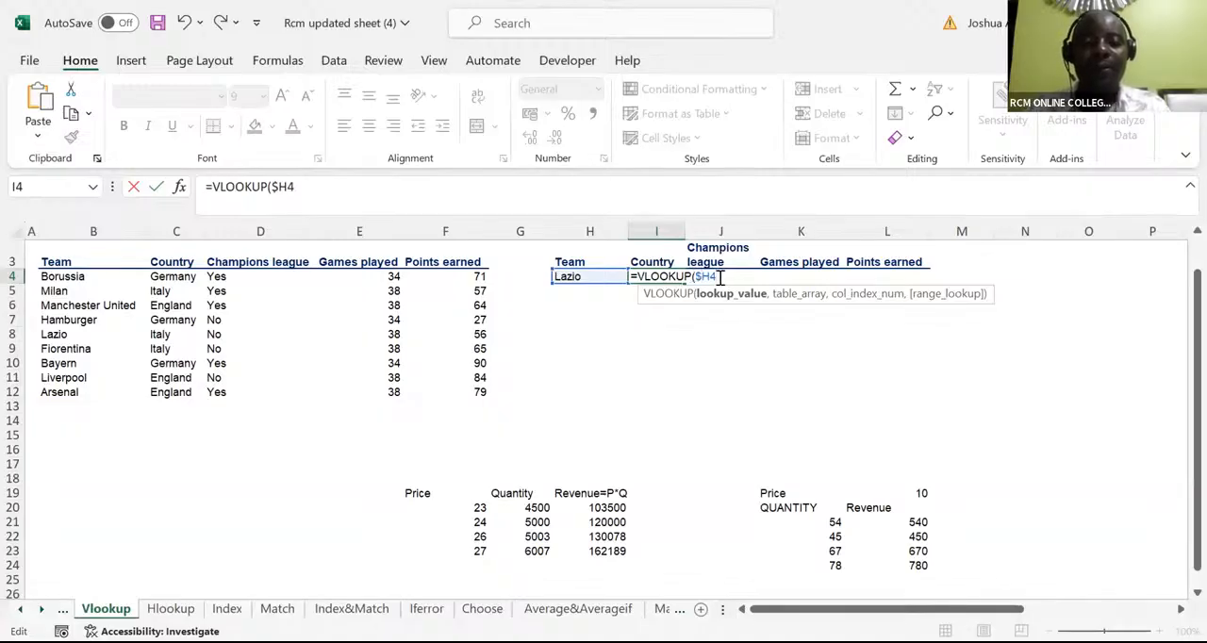
type(",")
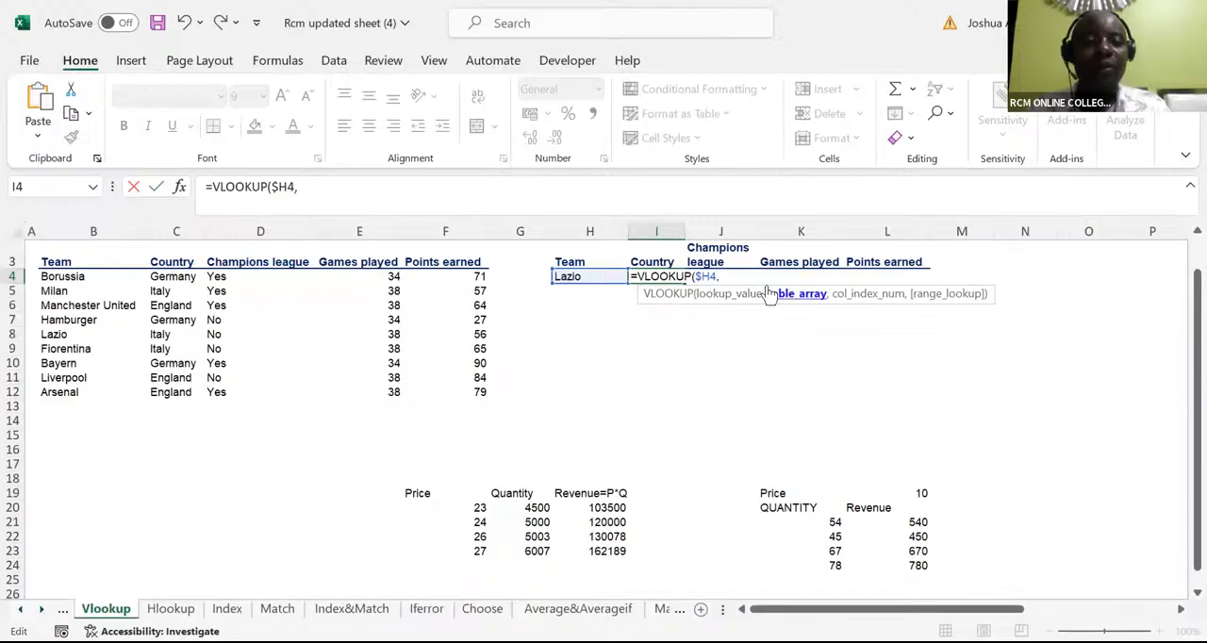
Set the table array of the I4 VLOOKUP to the team table as the absolute range $B$3:$F$12
left_click(55, 263)
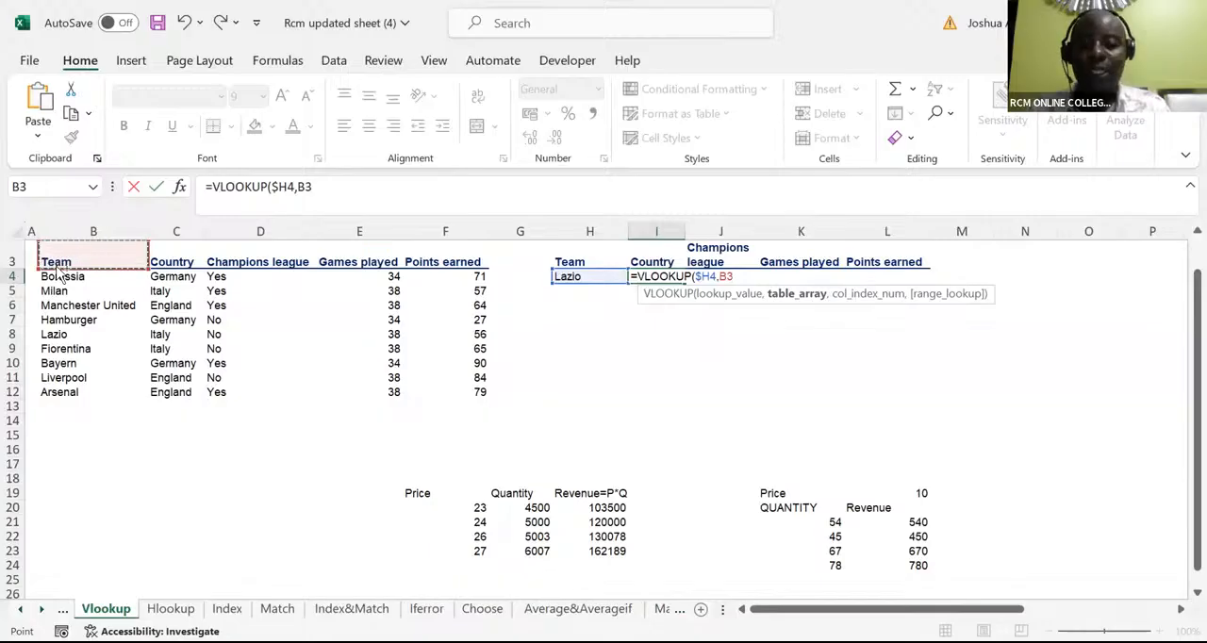
key("shift+Right")
key("shift+Right")
key("shift+Right")
key("shift+Right")
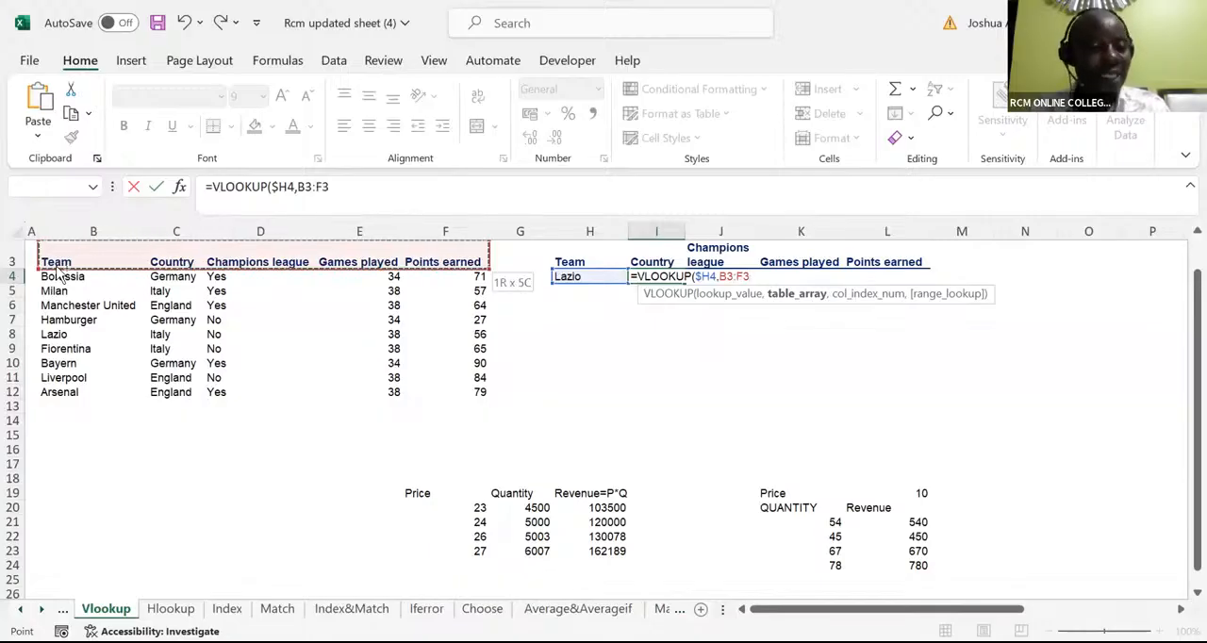
key("ctrl+shift+Down")
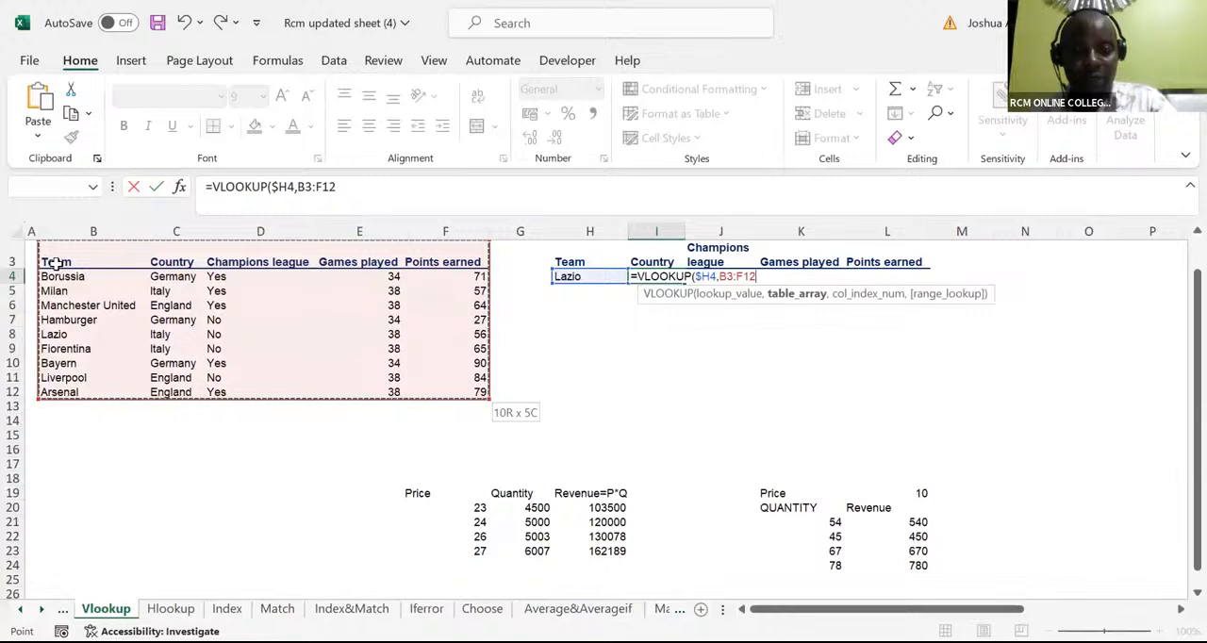
key("F4")
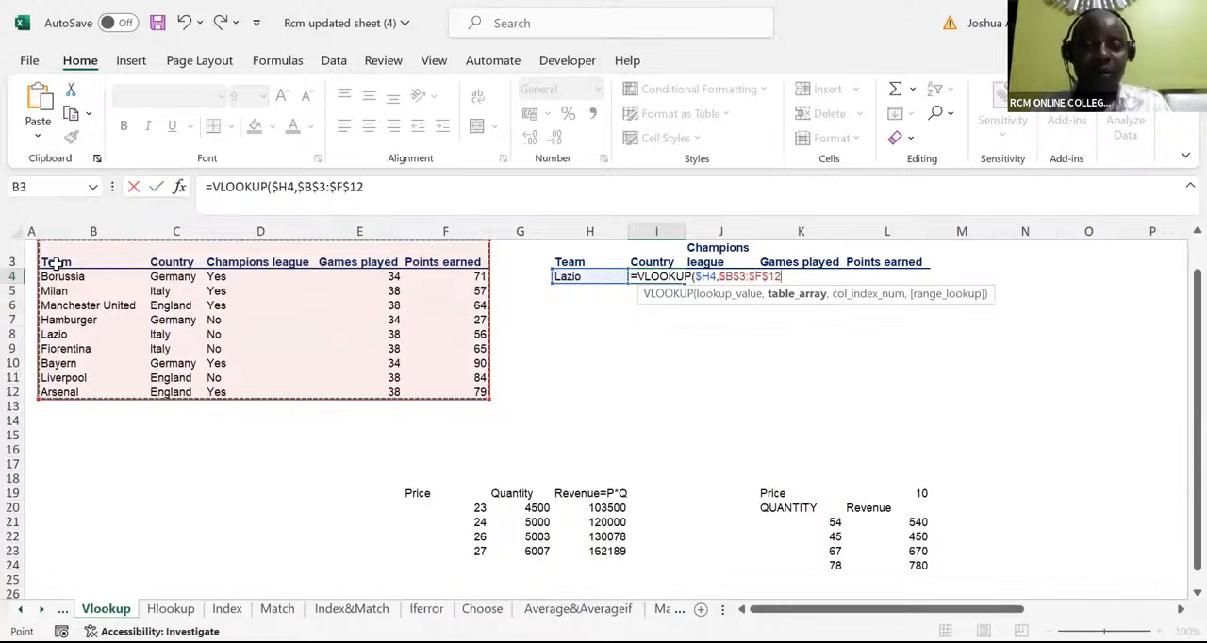
type(",{")
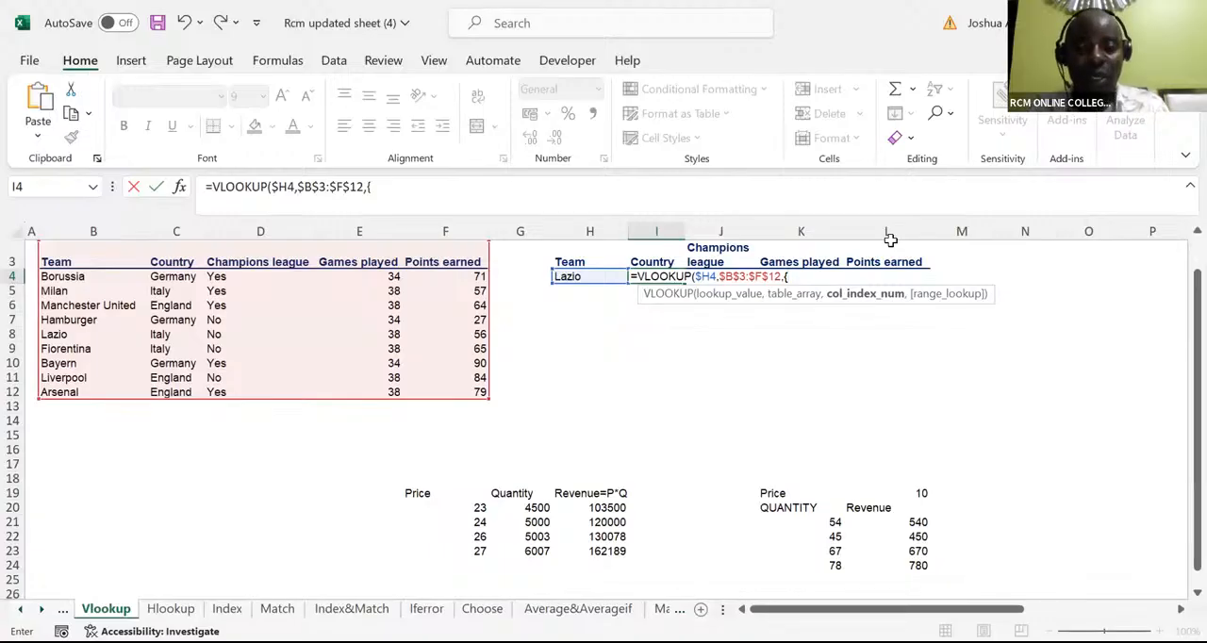
Complete the I4 VLOOKUP with the column index array {2,3,4,5} and 0 for an exact match
type("2,3")
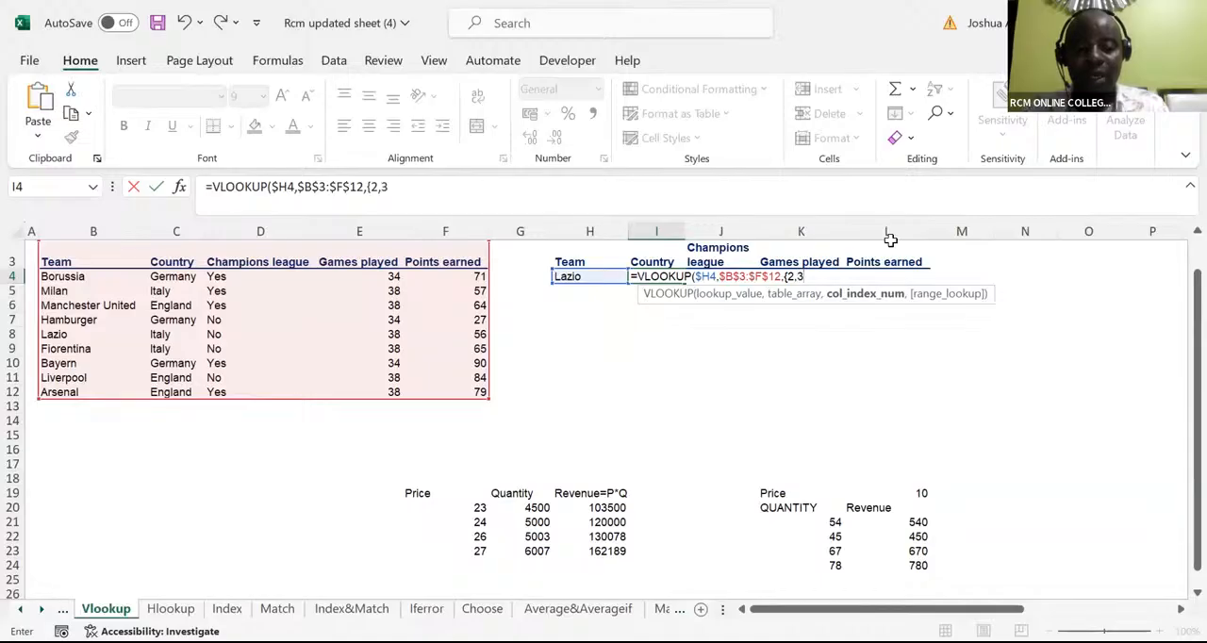
type(",4,")
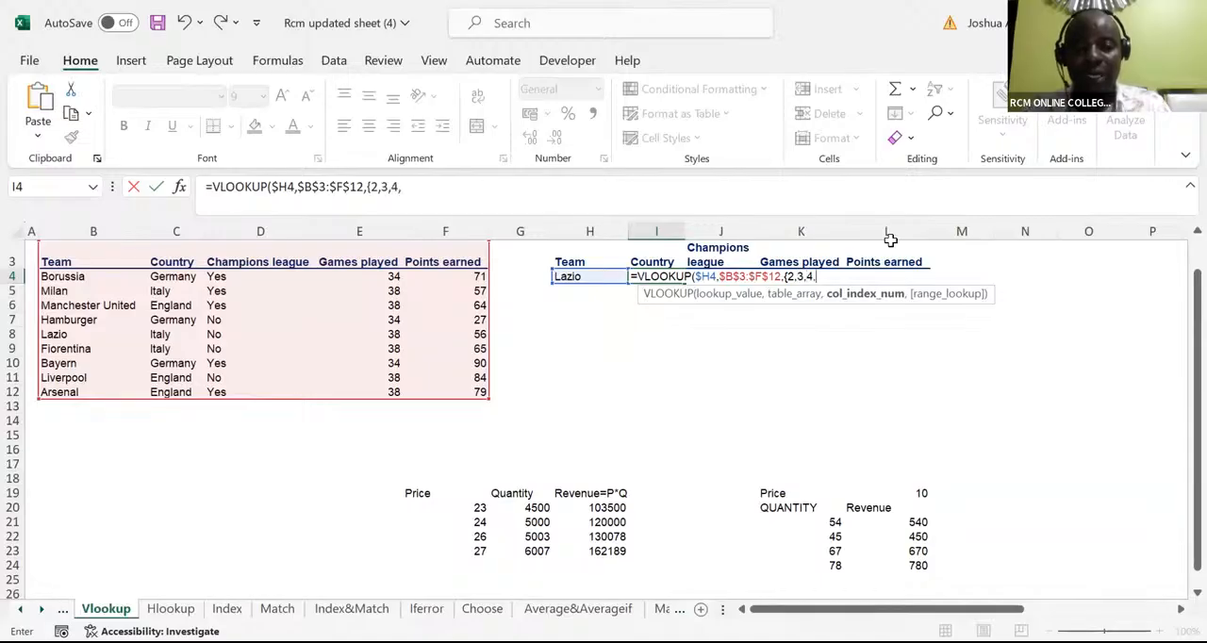
type("5")
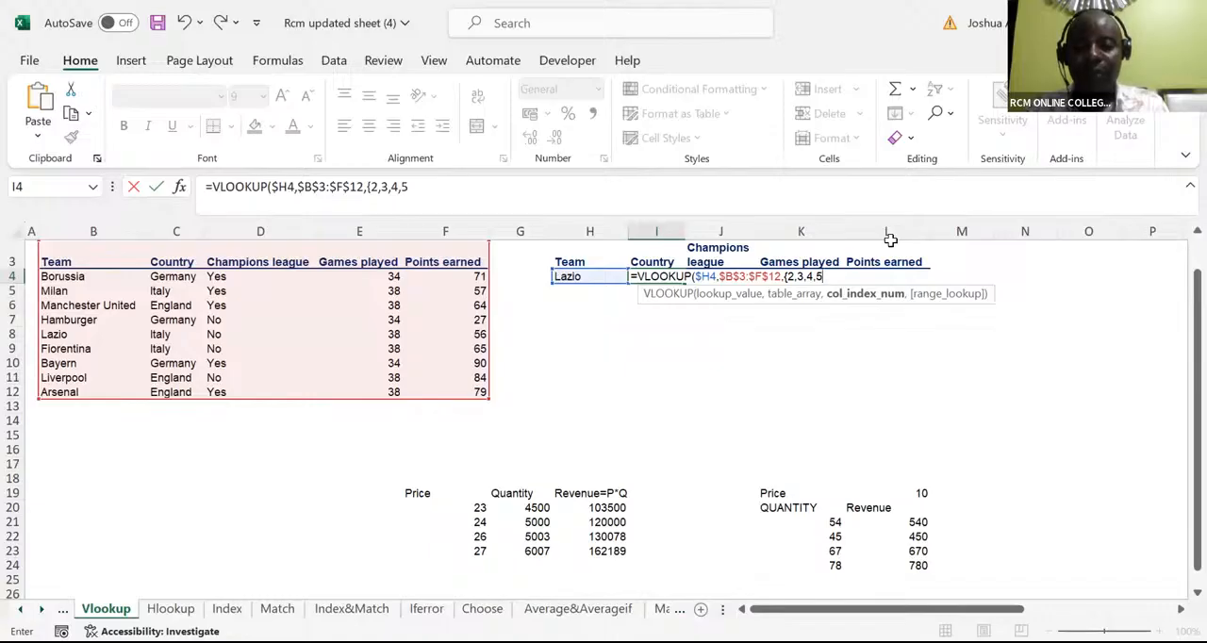
type("}")
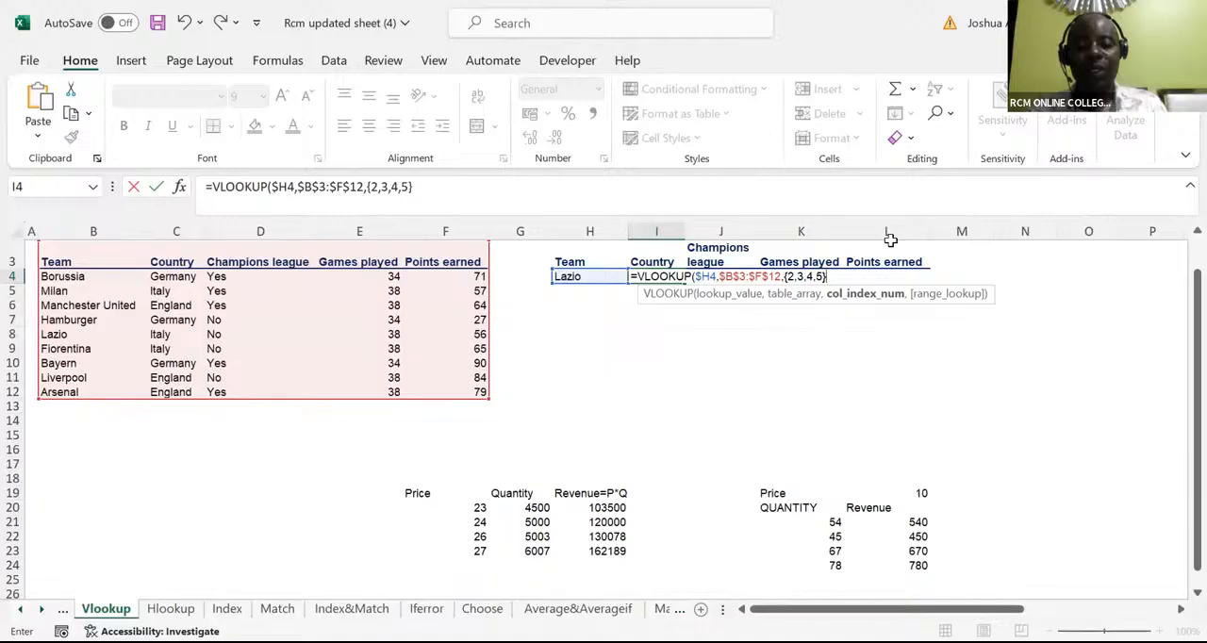
type(",")
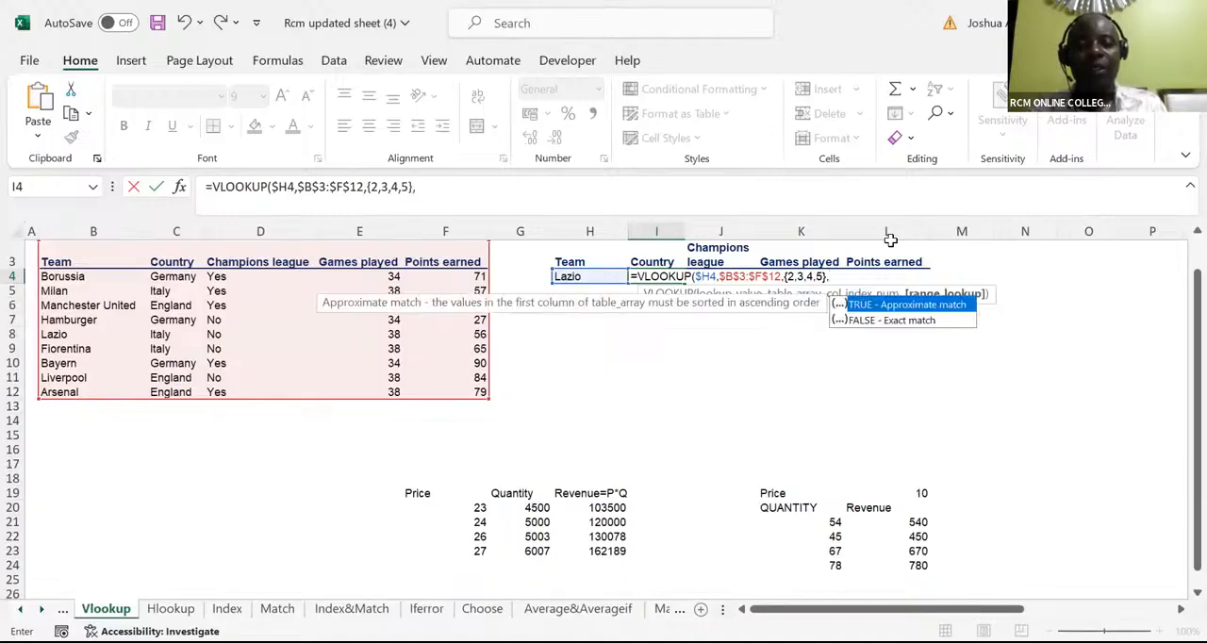
type("0")
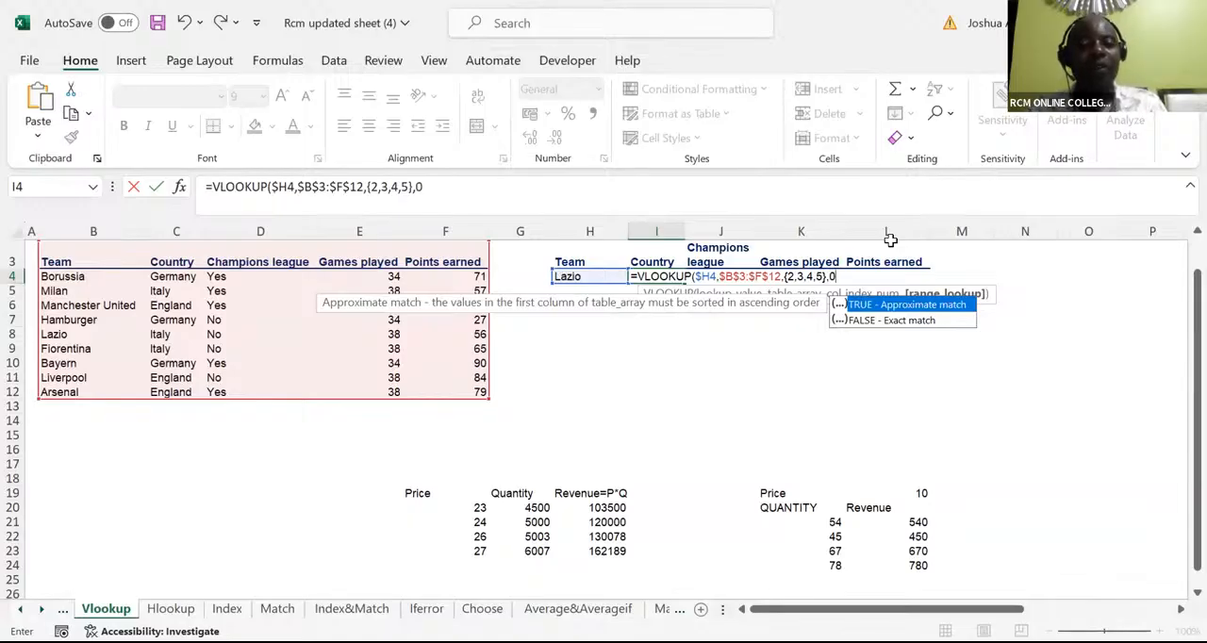
type(")")
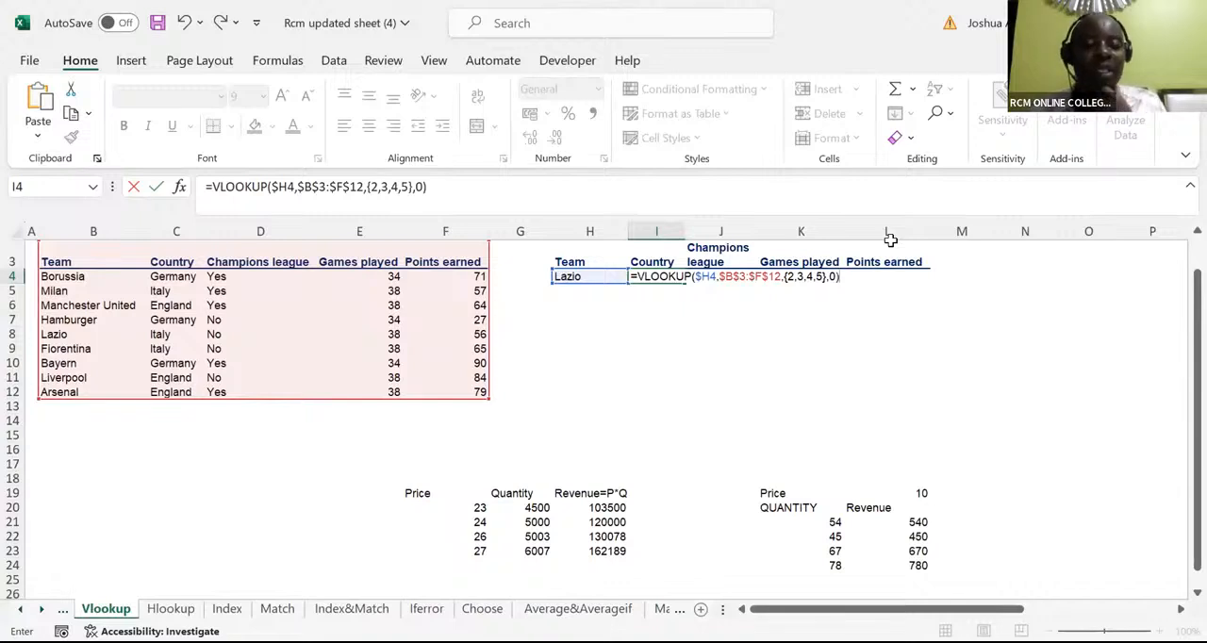
key("ctrl+Return")
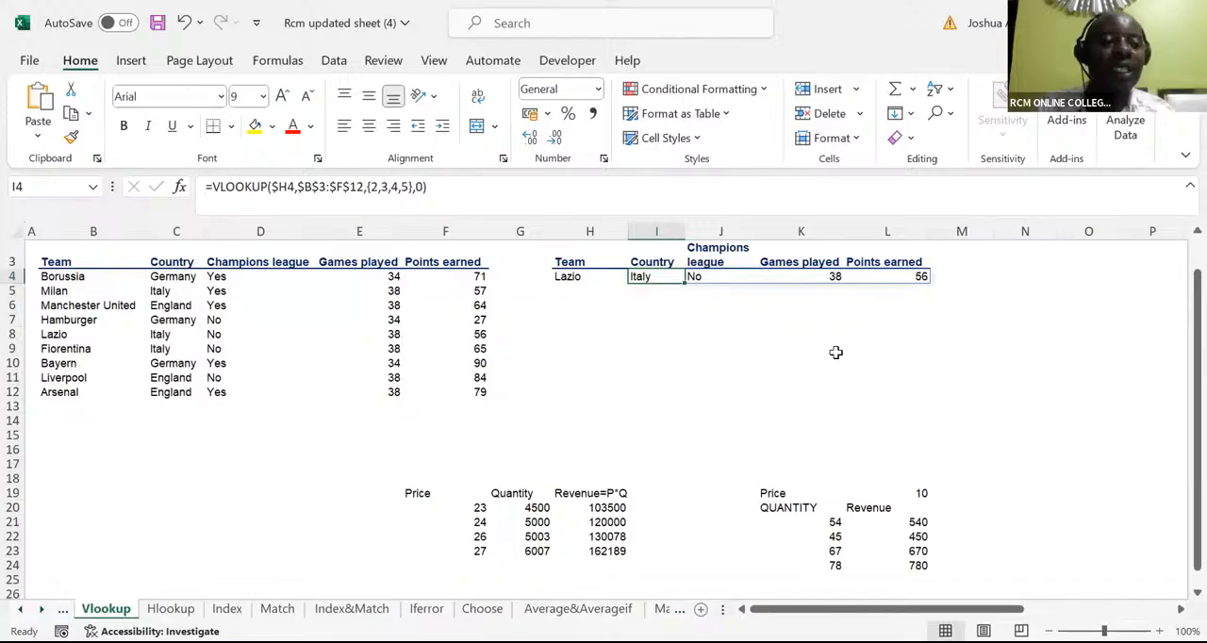
Enter Arsenal as the team in H5, below Lazio
left_click(560, 289)
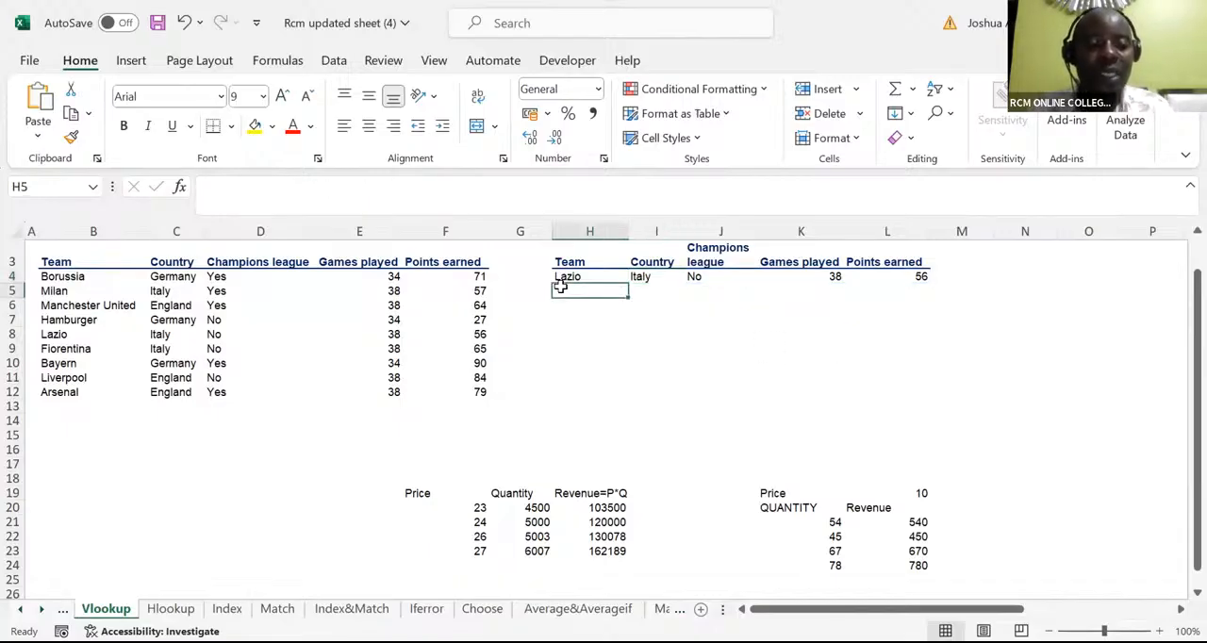
type("Arse")
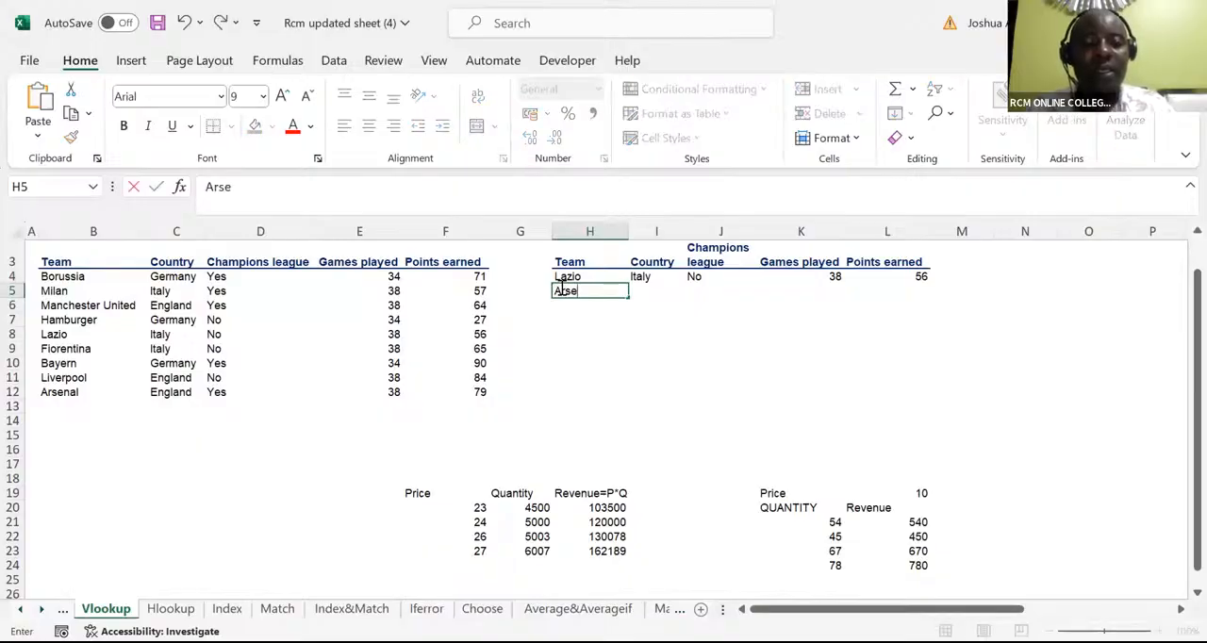
type("nal")
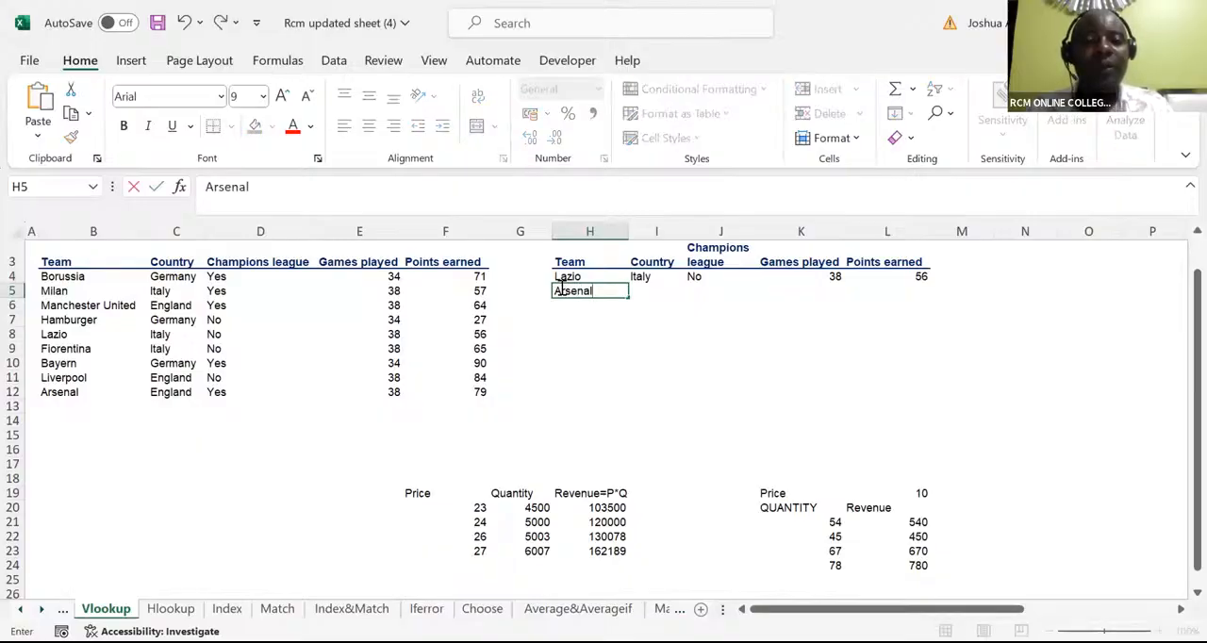
Fill the array VLOOKUP formula from I4 down the Country column through I9
left_click(639, 278)
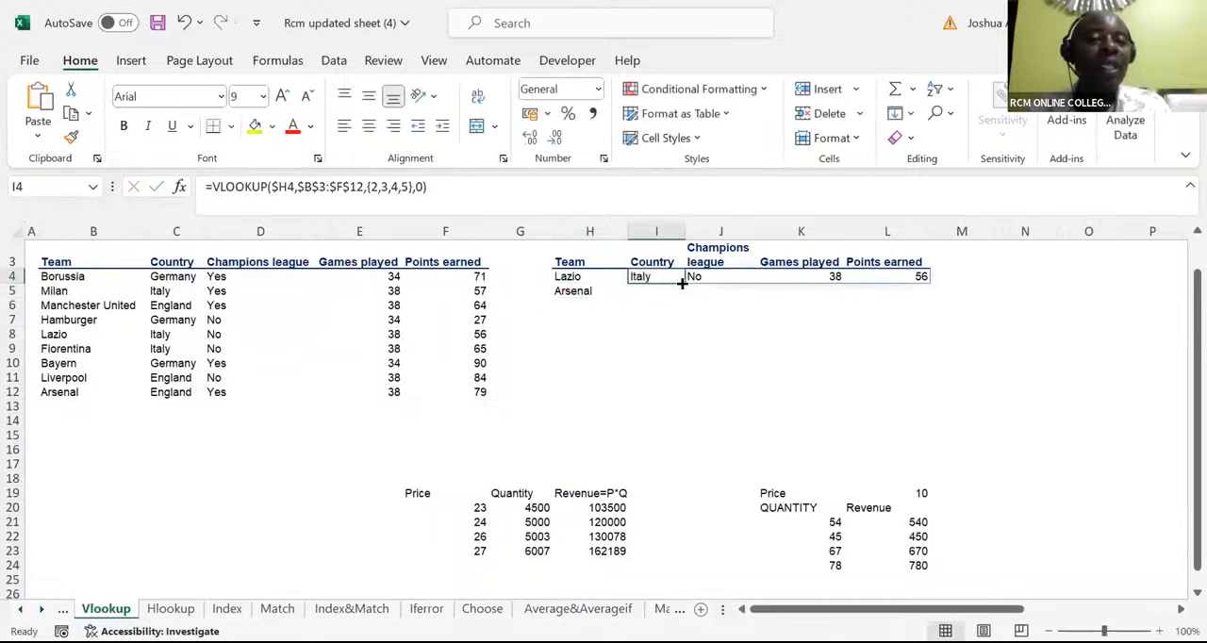
left_click_drag(683, 281, 683, 296)
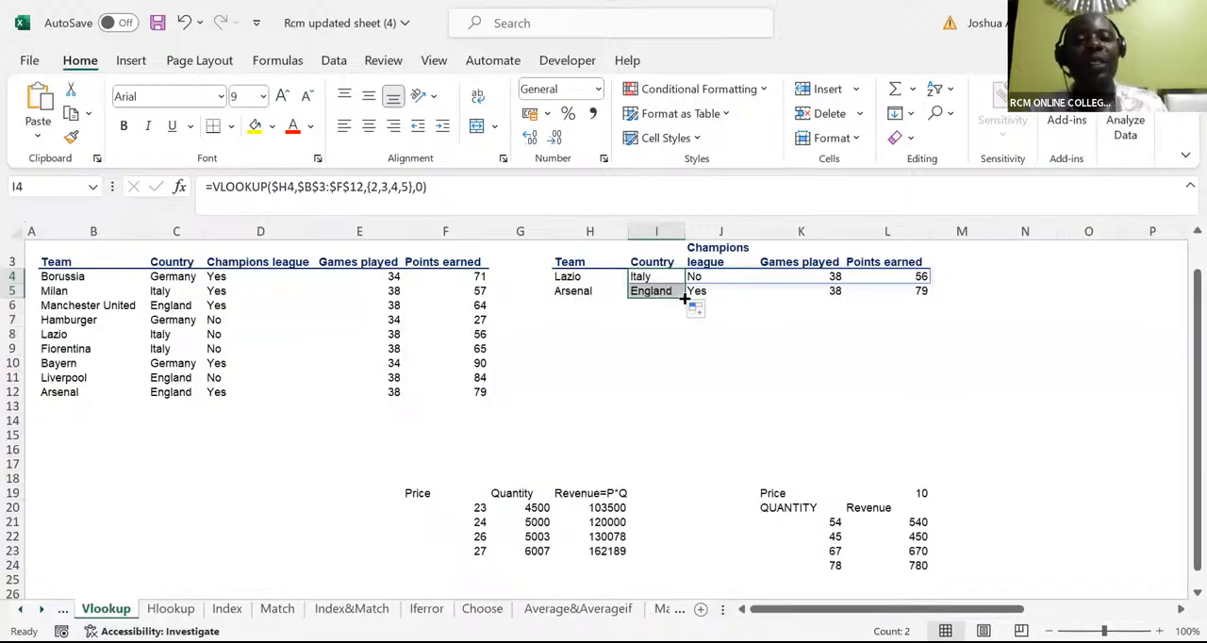
left_click_drag(684, 299, 687, 319)
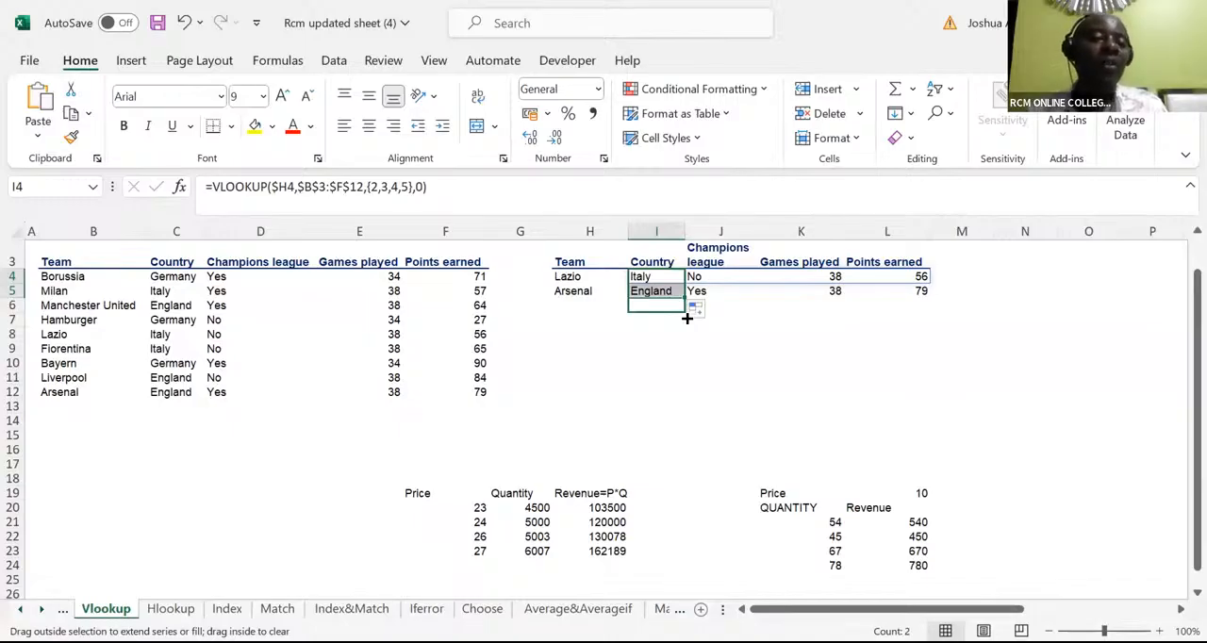
left_click_drag(688, 319, 692, 350)
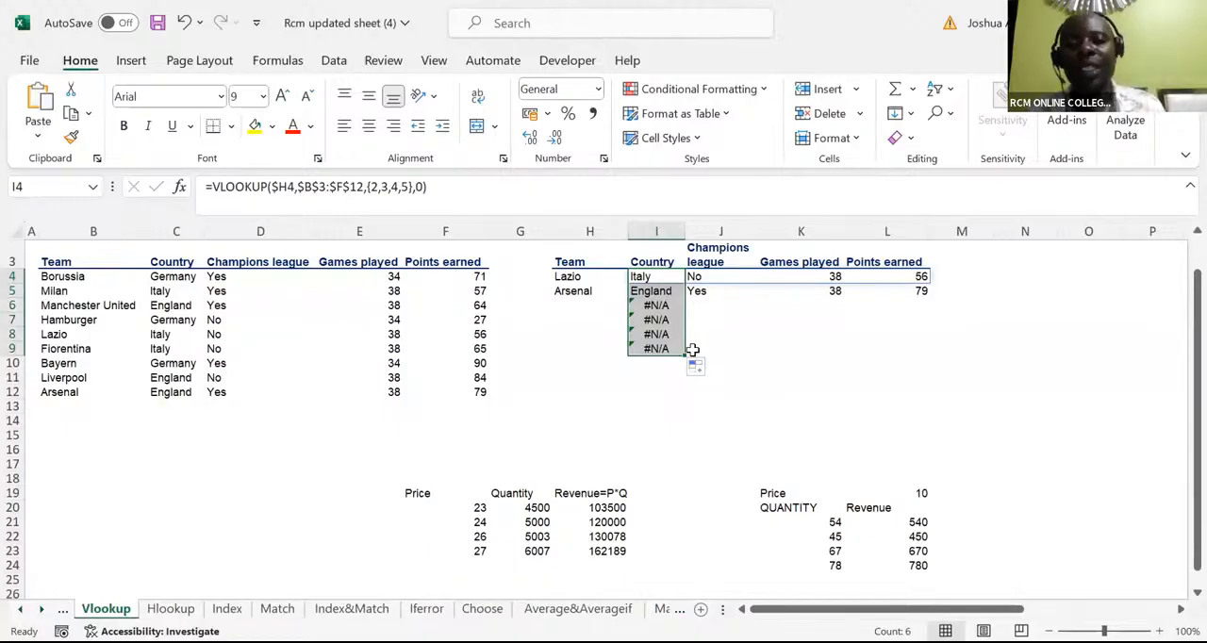
Enter Milan in H6 and Fiorentina in H7 as further teams to look up
left_click(582, 302)
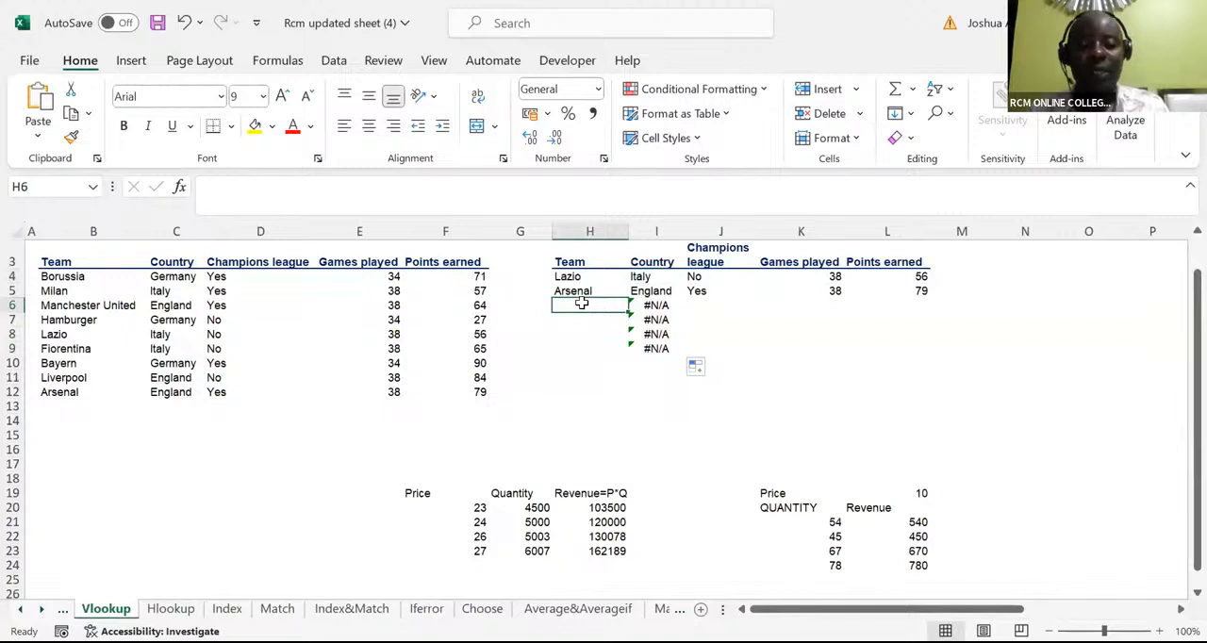
type("Mil")
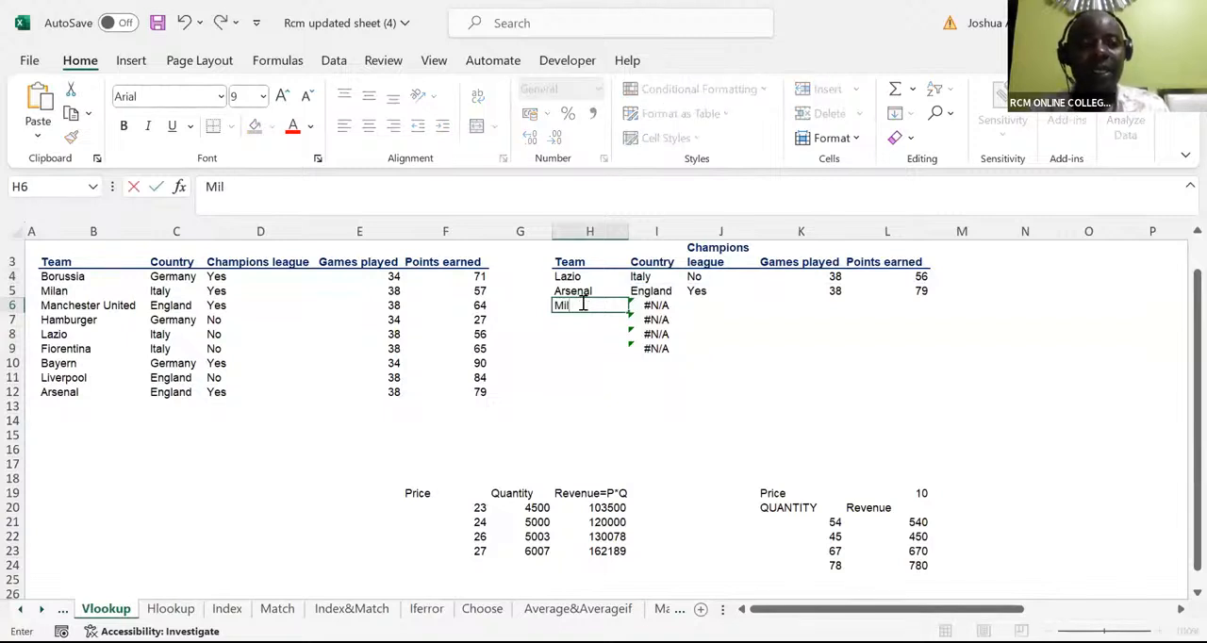
type("an")
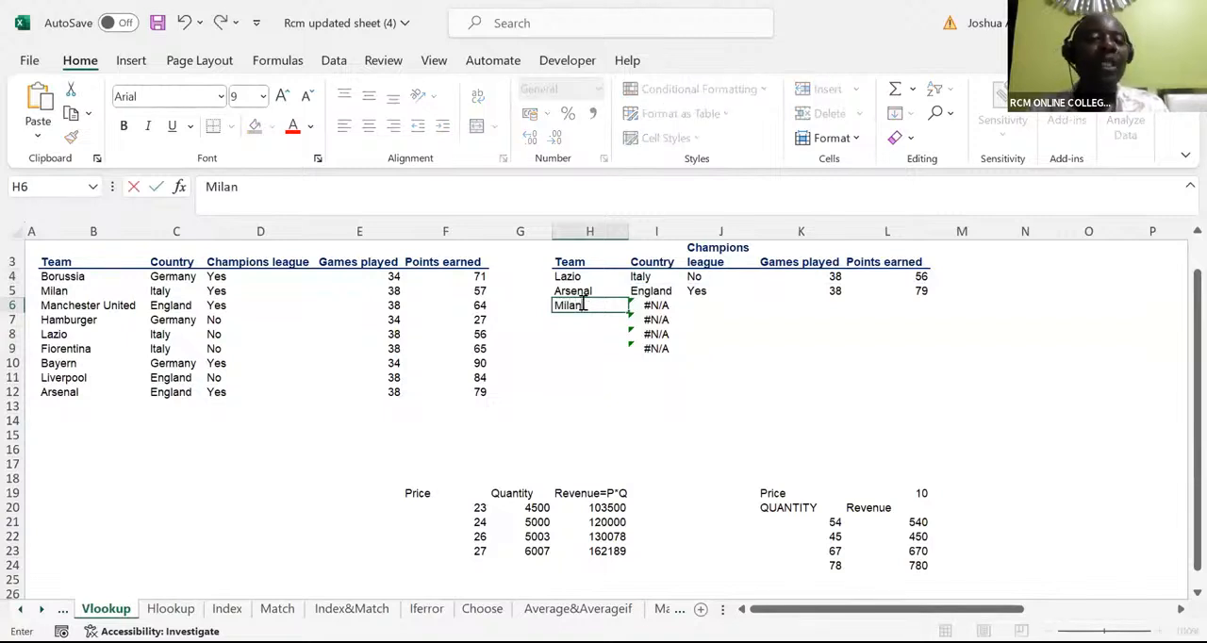
key("Return")
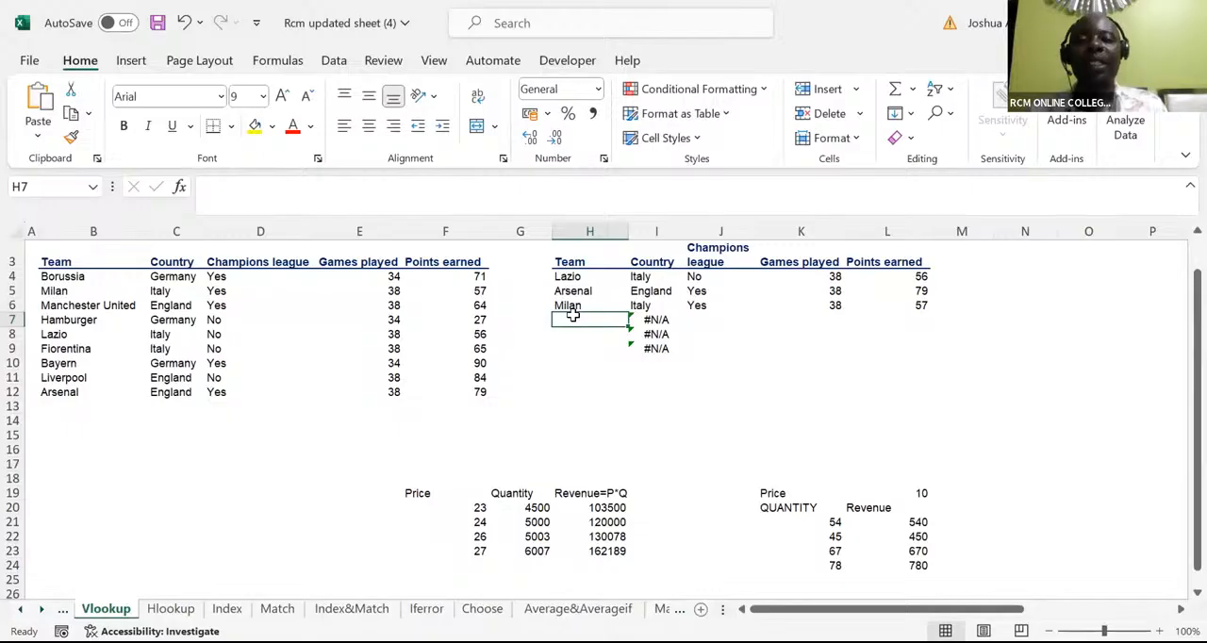
type("Fiore")
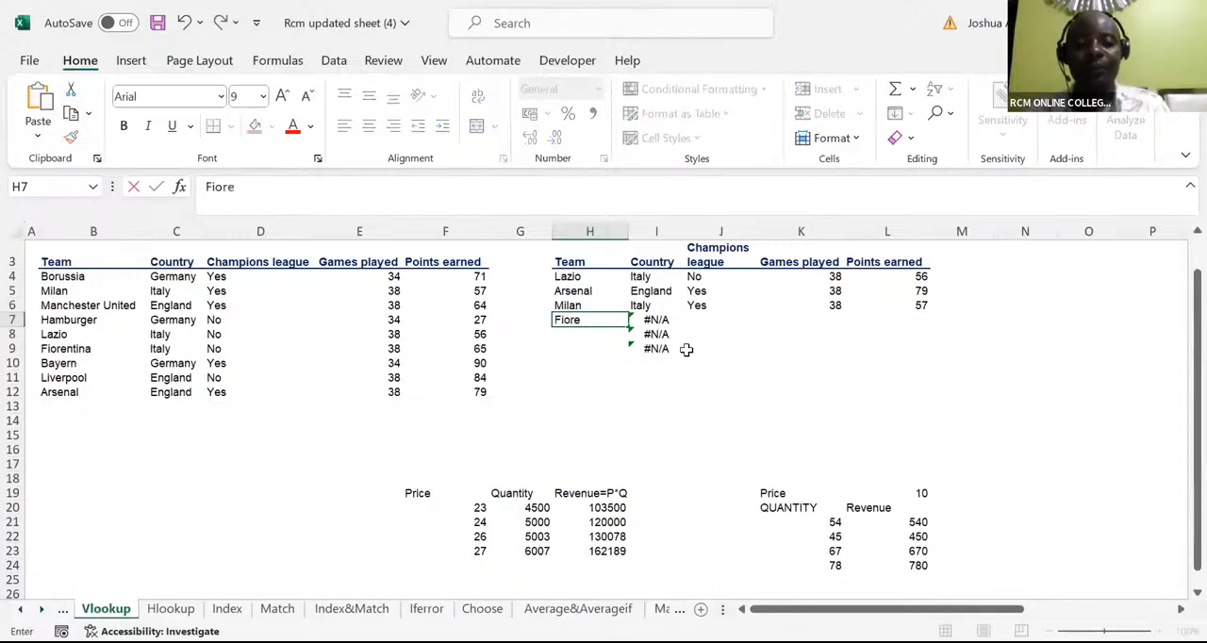
type("ntina")
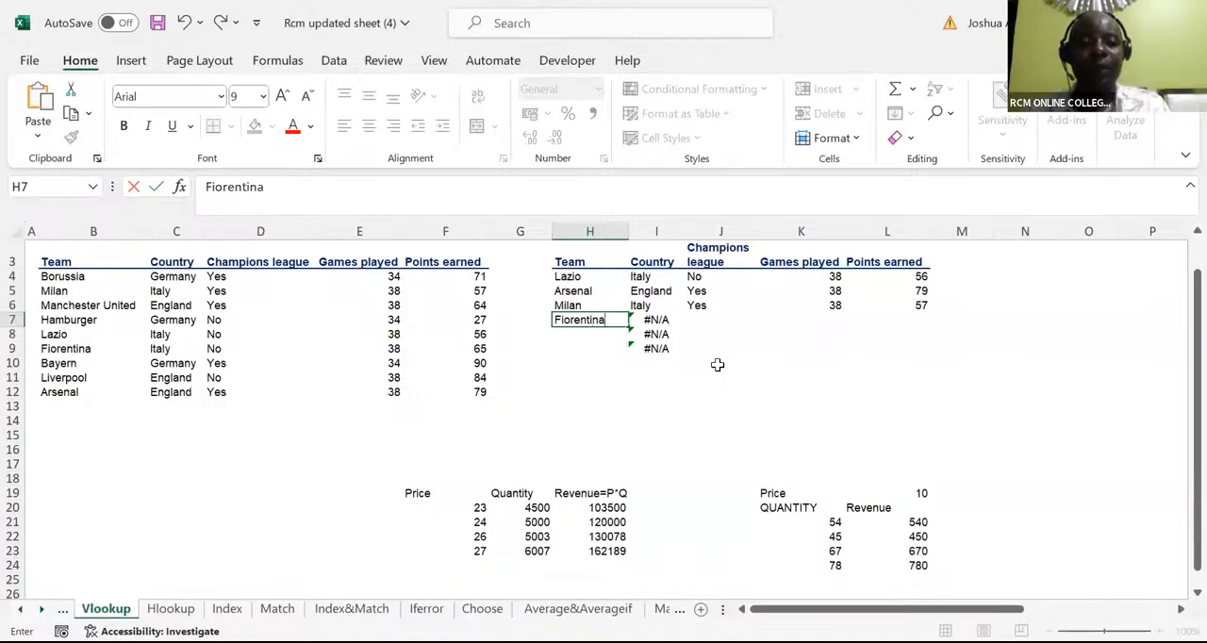
key("Return")
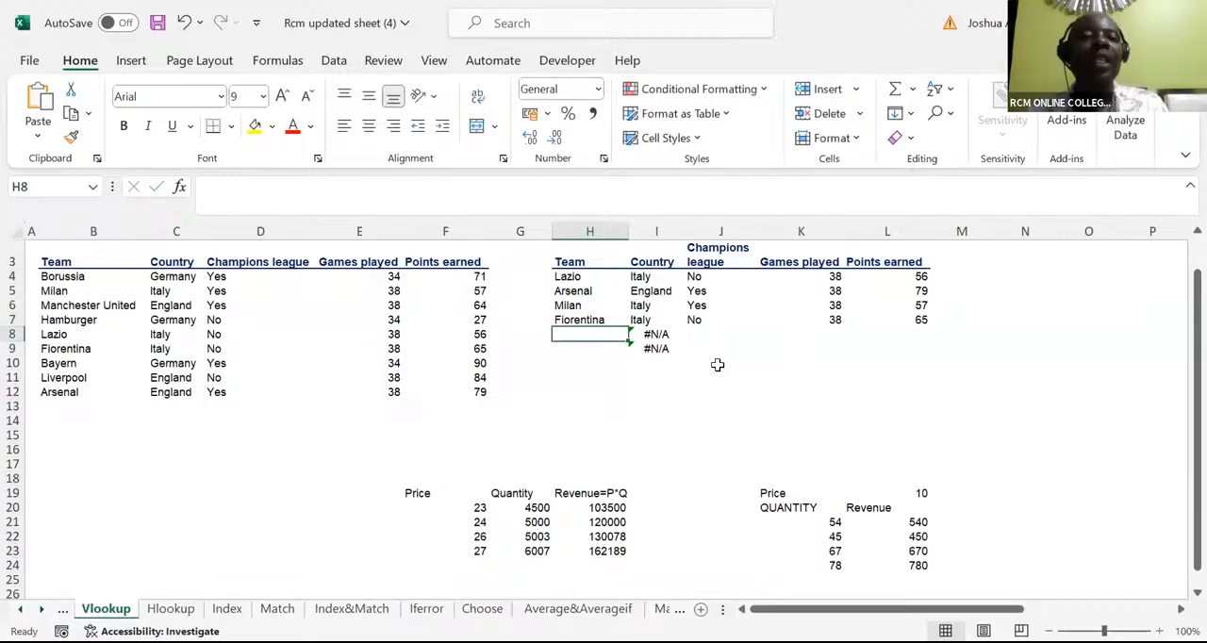
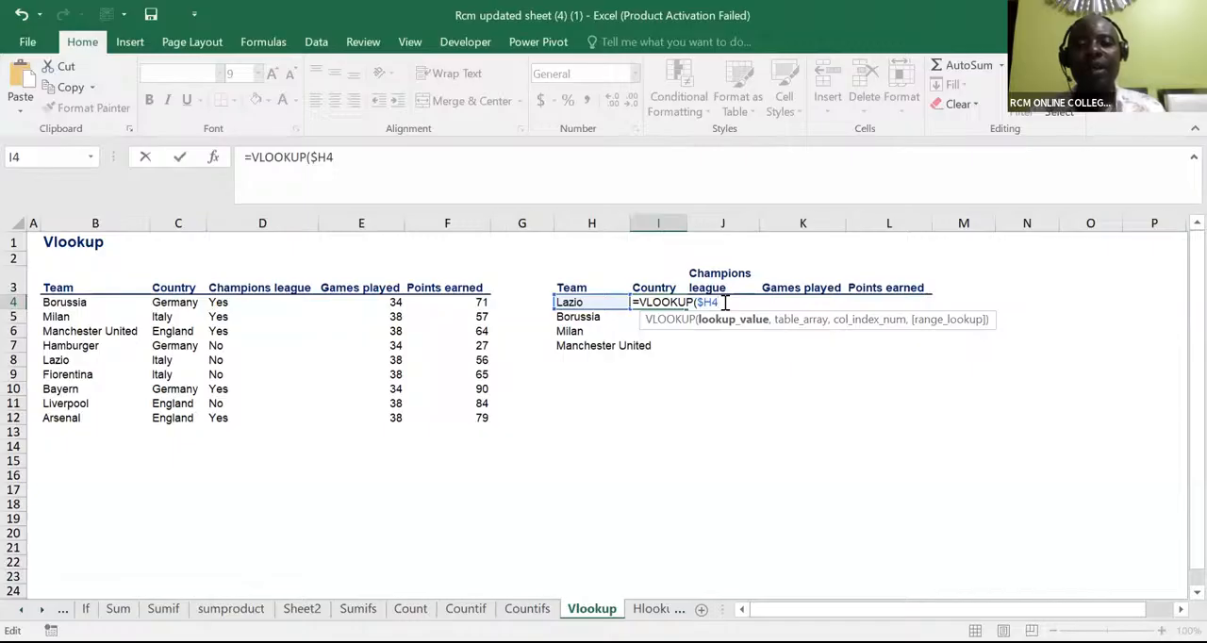
Add the team table B3:F12 as the absolute table array $B$3:$F$12 in the I4 VLOOKUP, after $H4
type(",")
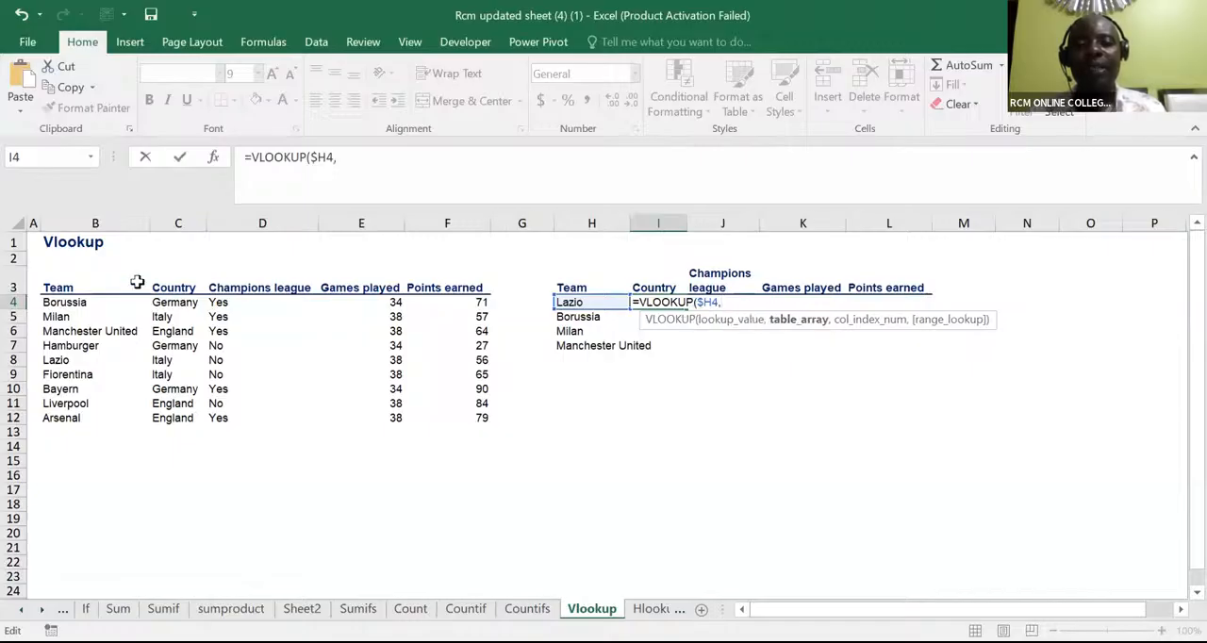
left_click(78, 292)
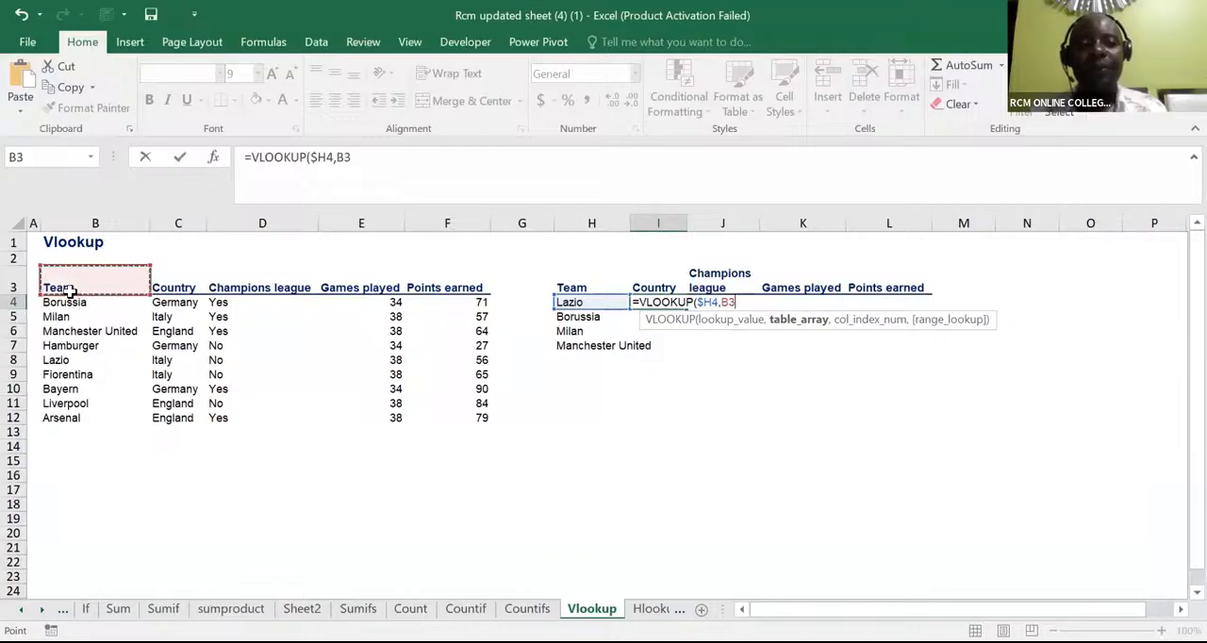
key("ctrl+shift+Down")
key("ctrl+shift+Right")
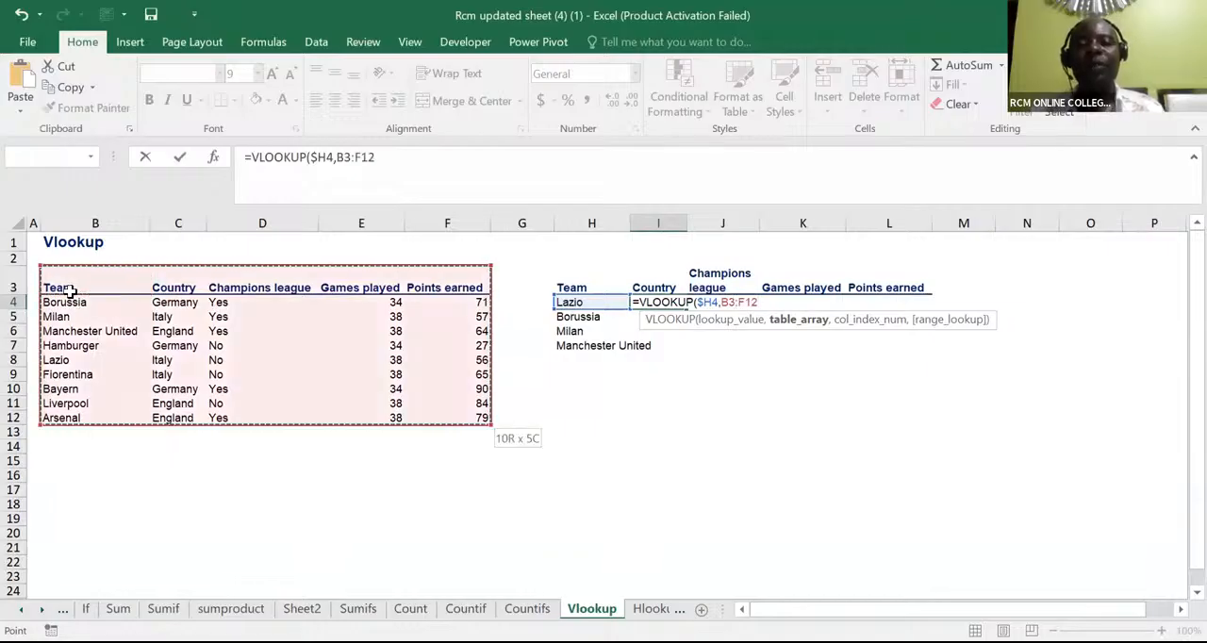
key("F4")
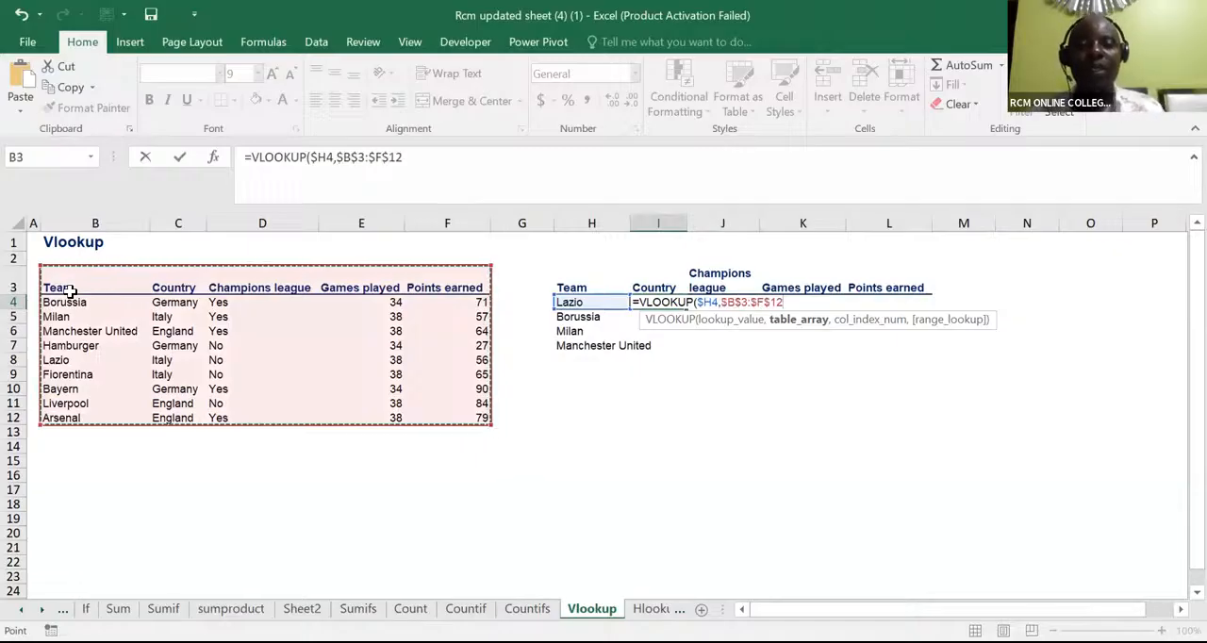
type(",")
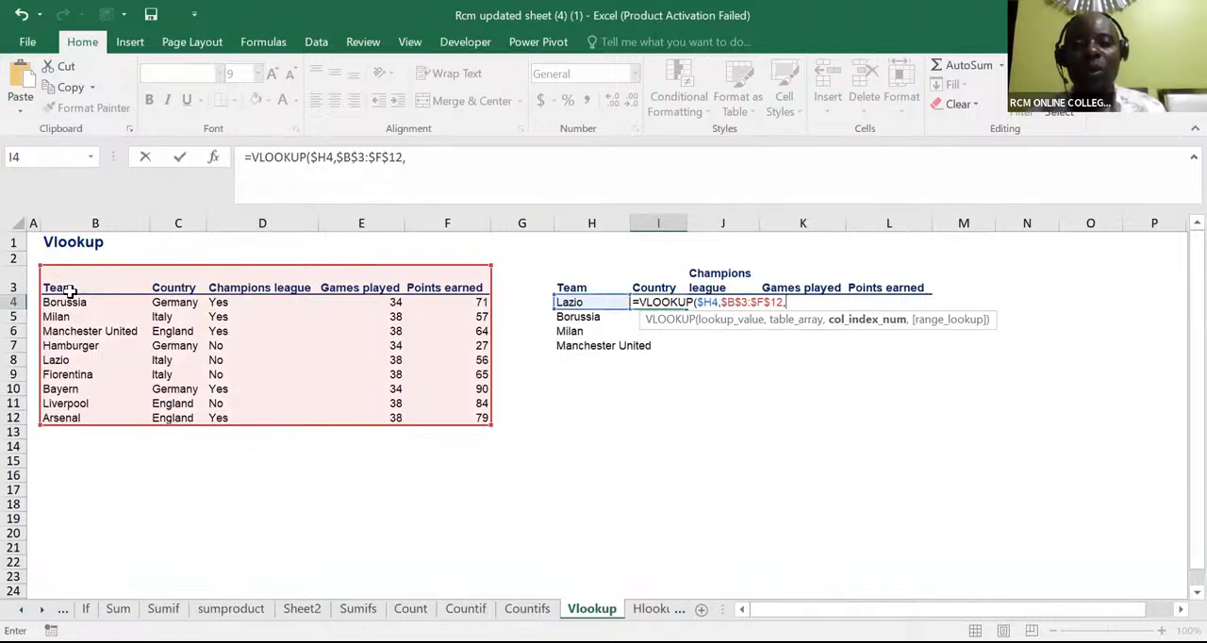
Complete the VLOOKUP with the column index array {2,3,4,5} and 0 for an exact match, and commit it
type("2")
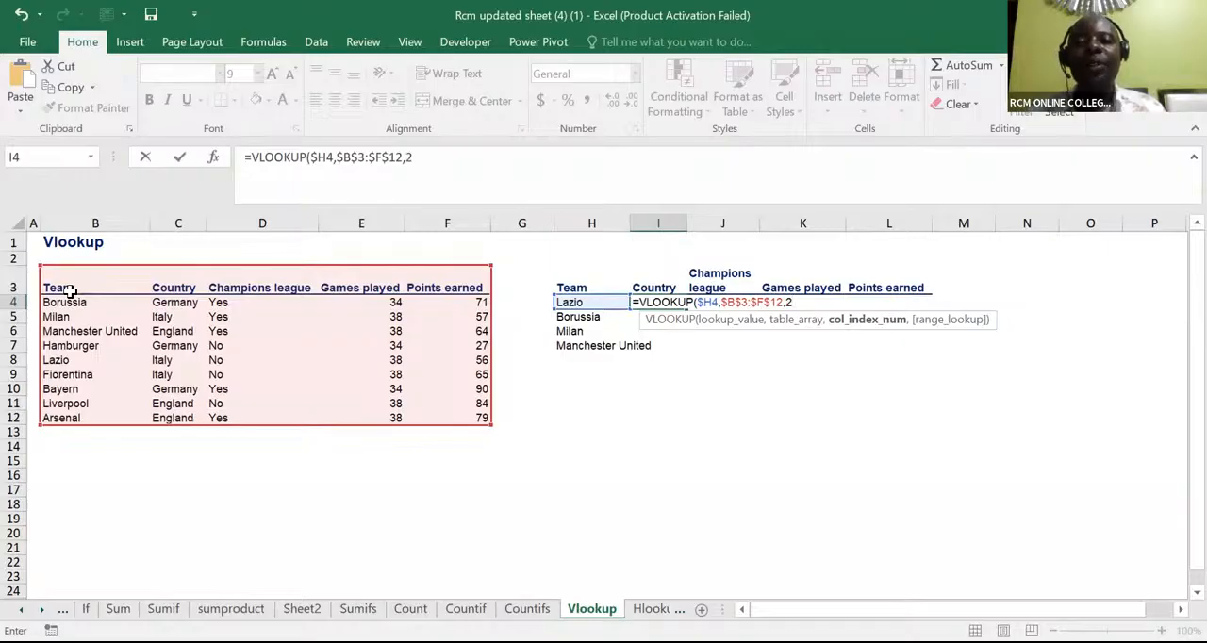
key("BackSpace")
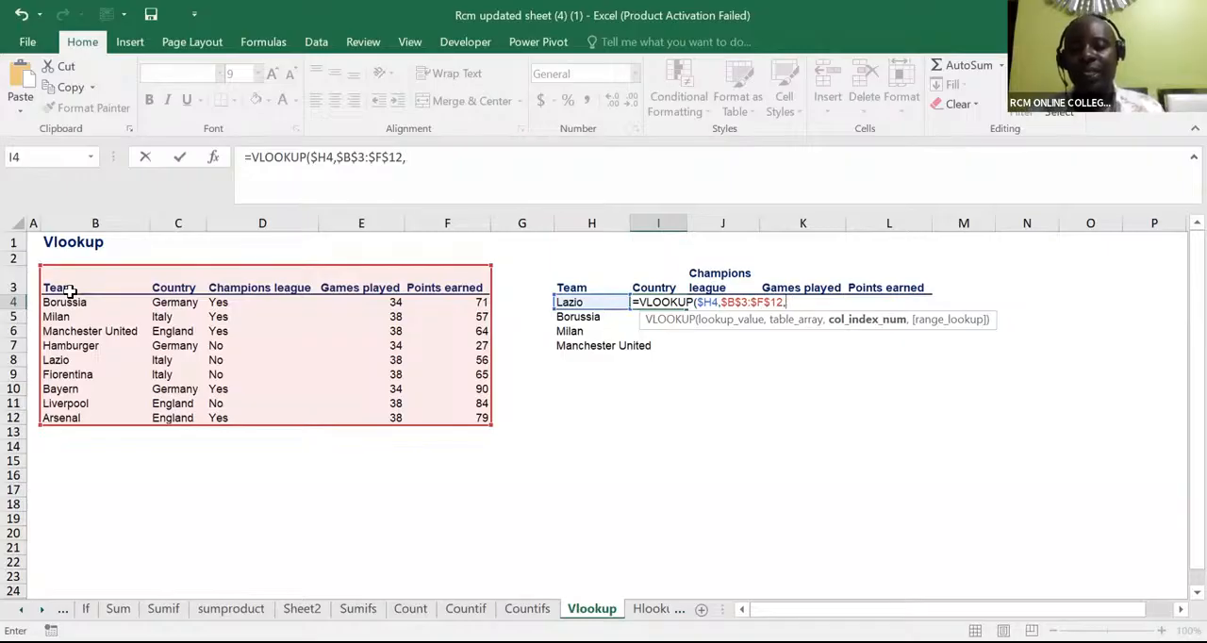
type("(")
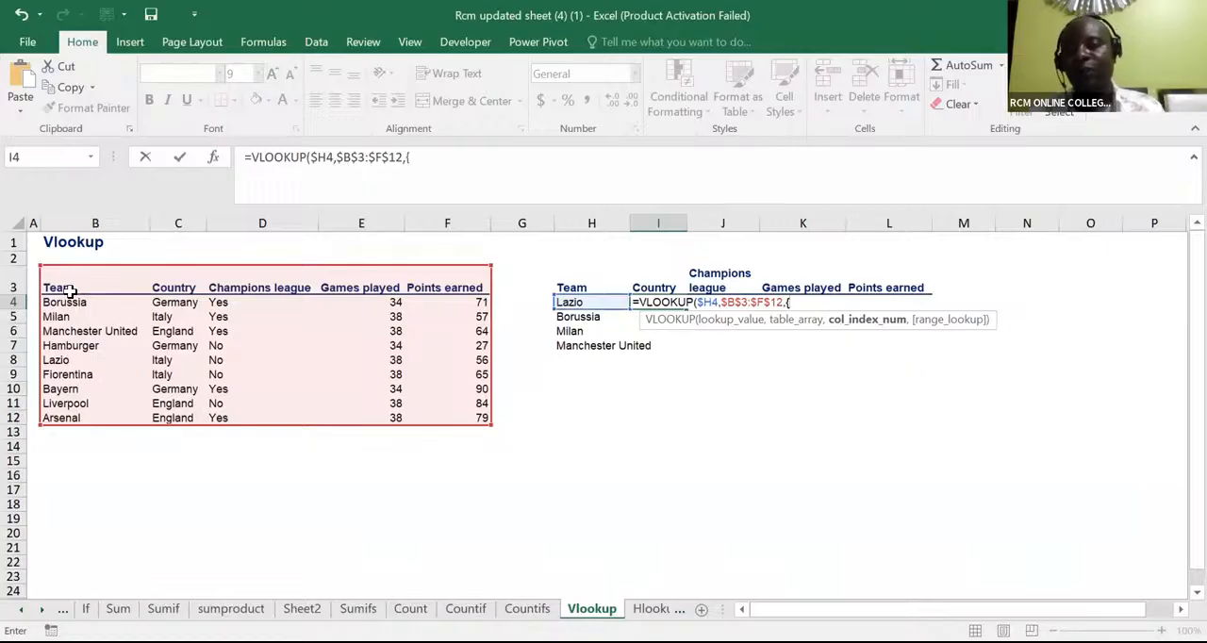
type("2,3,4,")
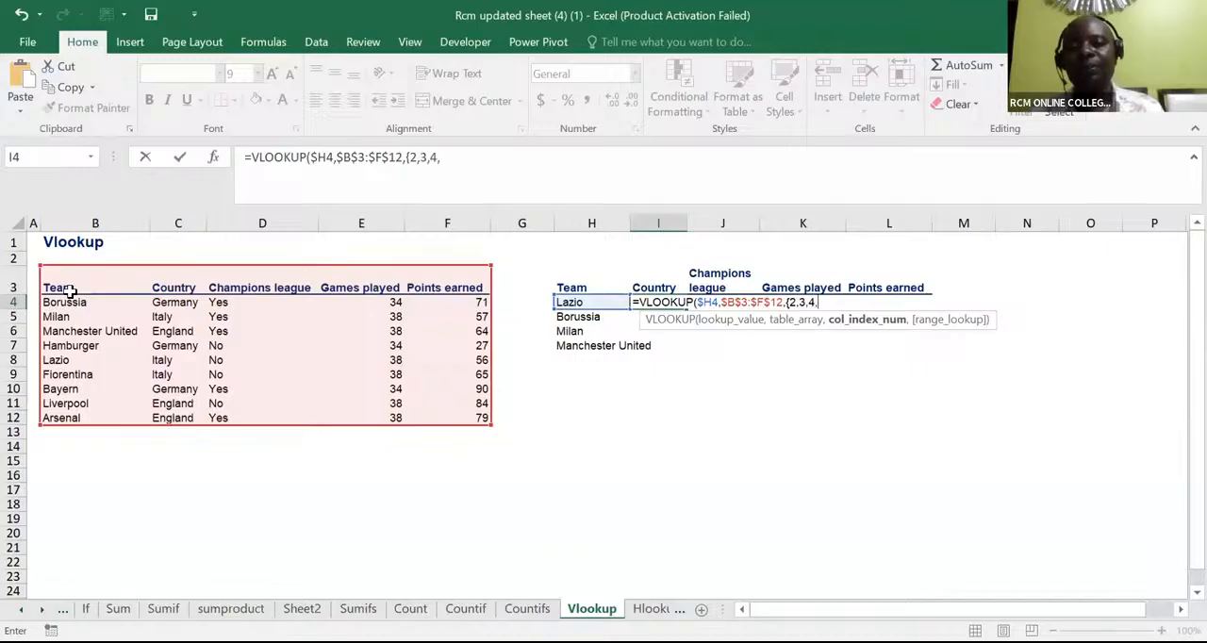
type("5")
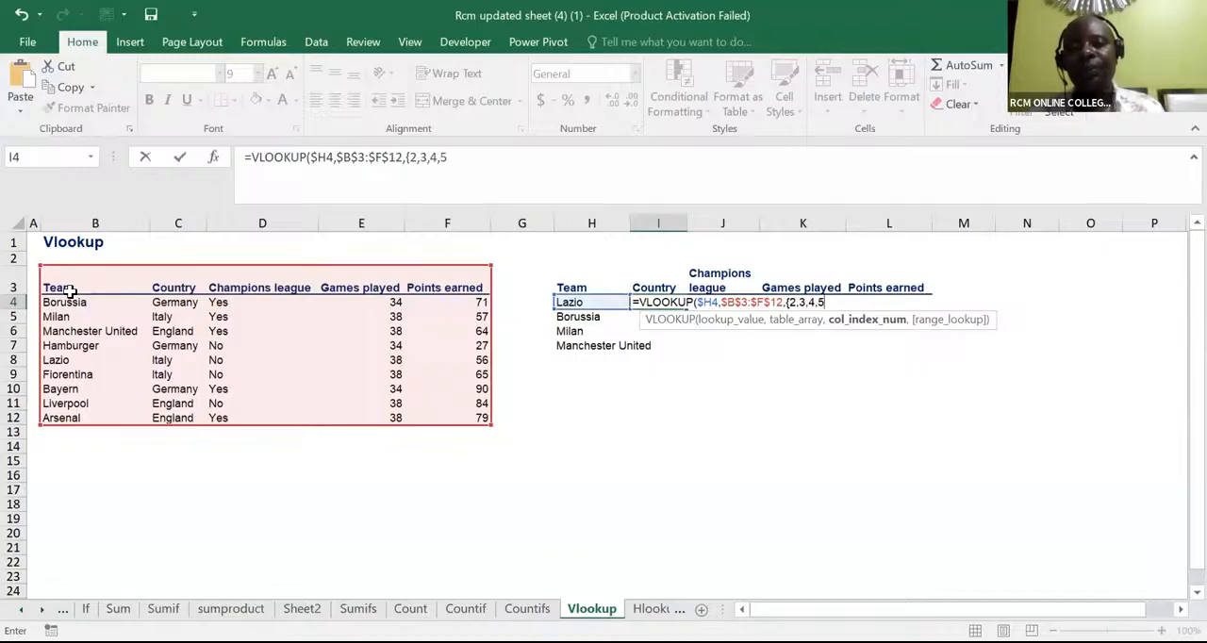
type("}")
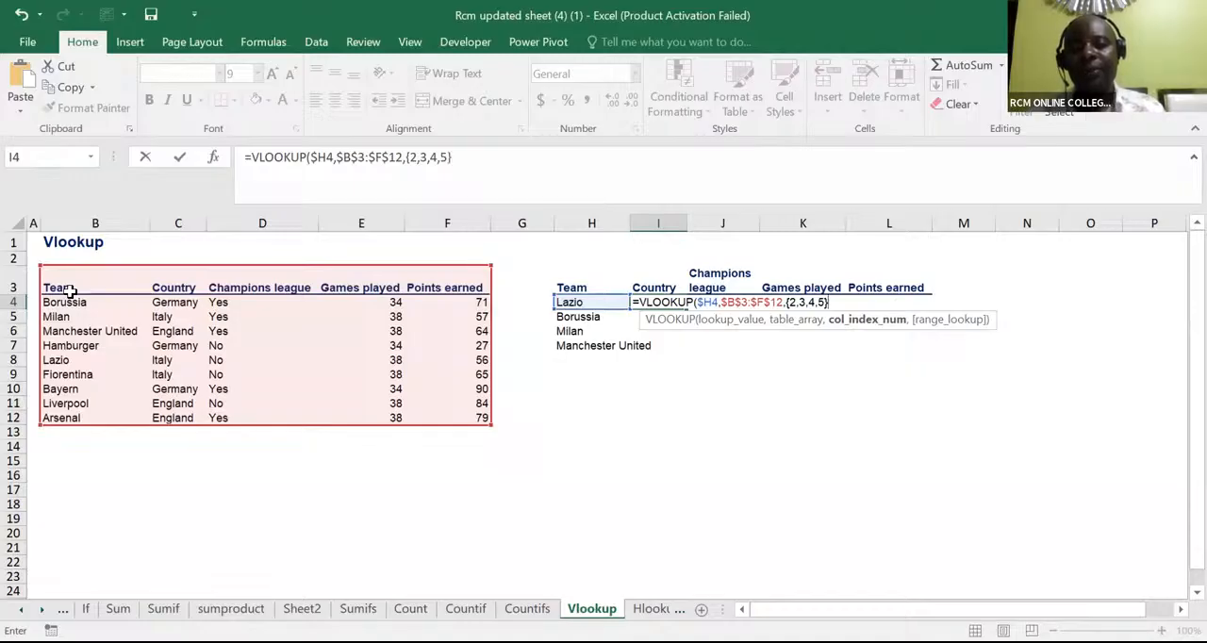
type(",")
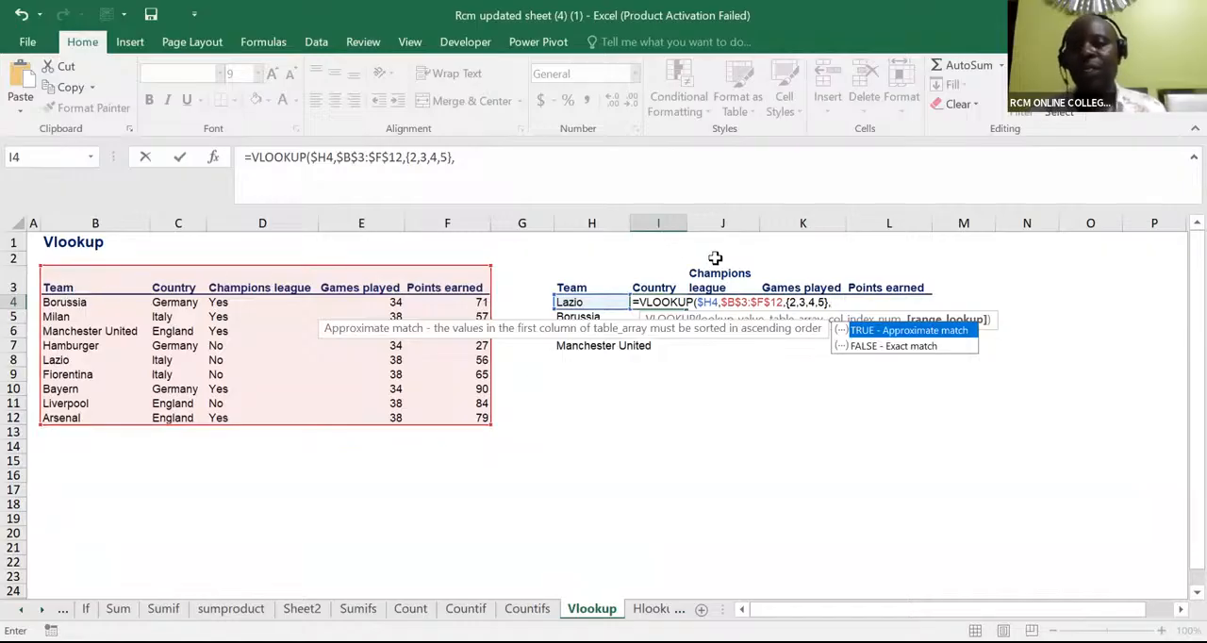
type("0")
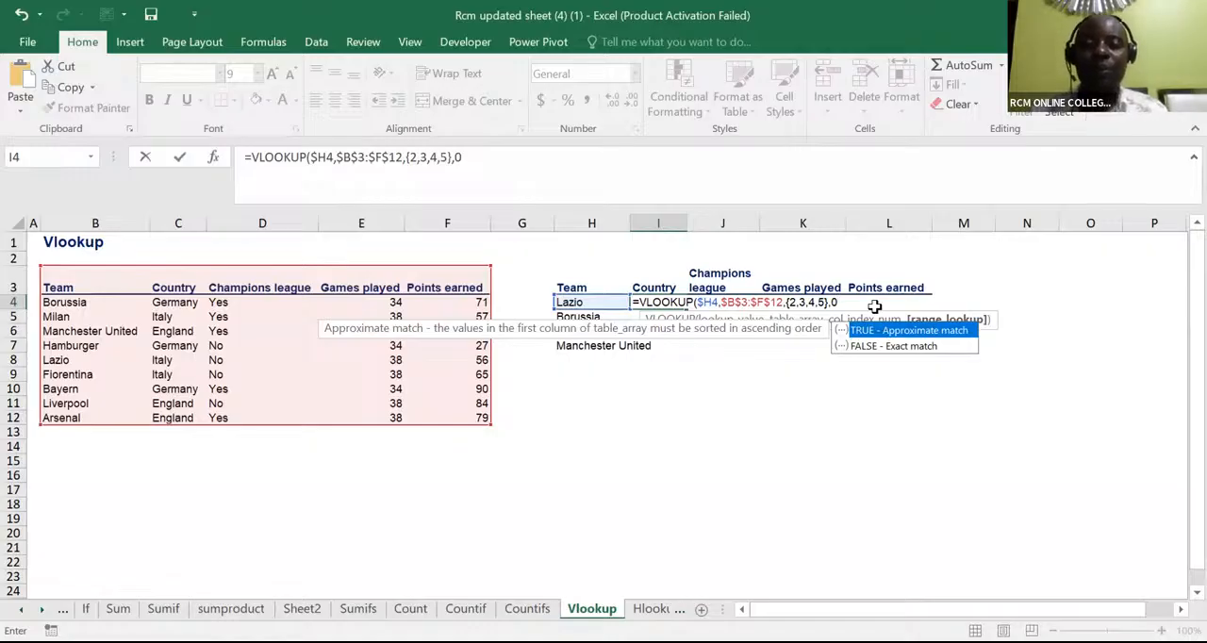
type(")")
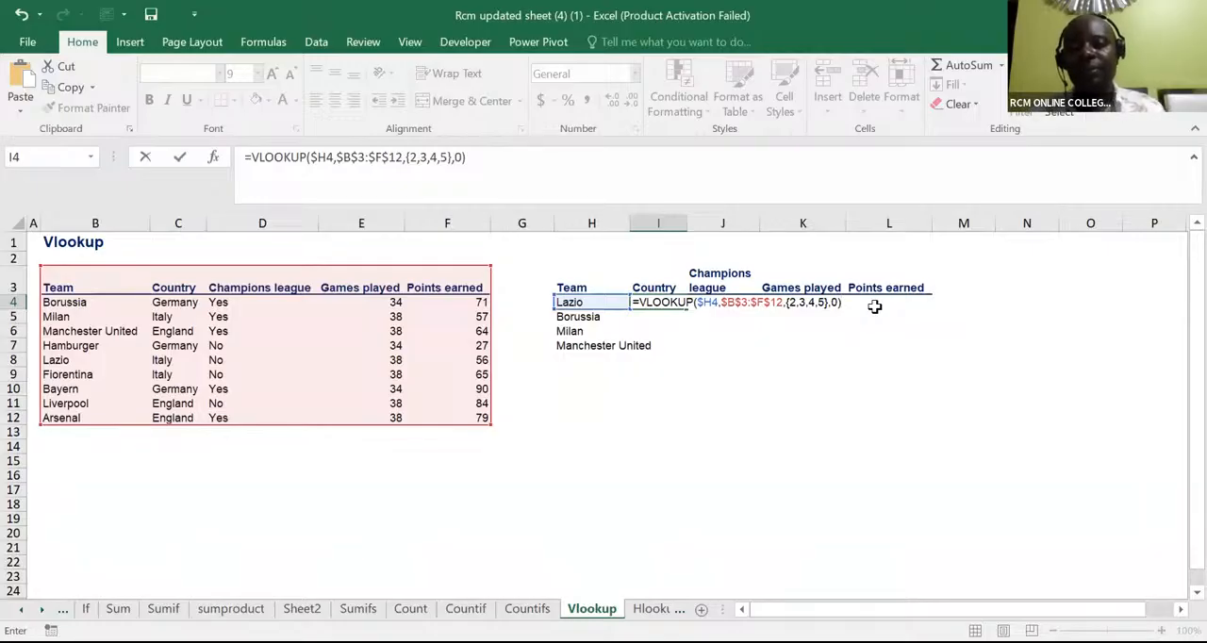
key("ctrl+Return")
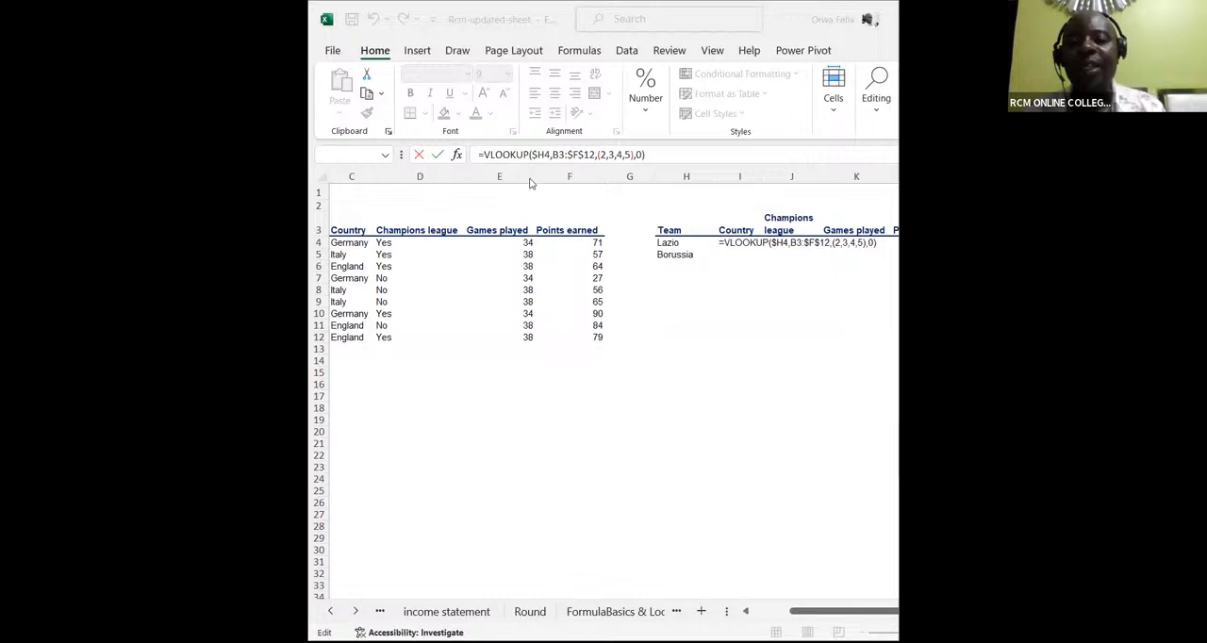
Delete the whole VLOOKUP formula containing (2,3,4,5) from I4 in the Rcm-updated-sheet workbook
left_click(662, 245)
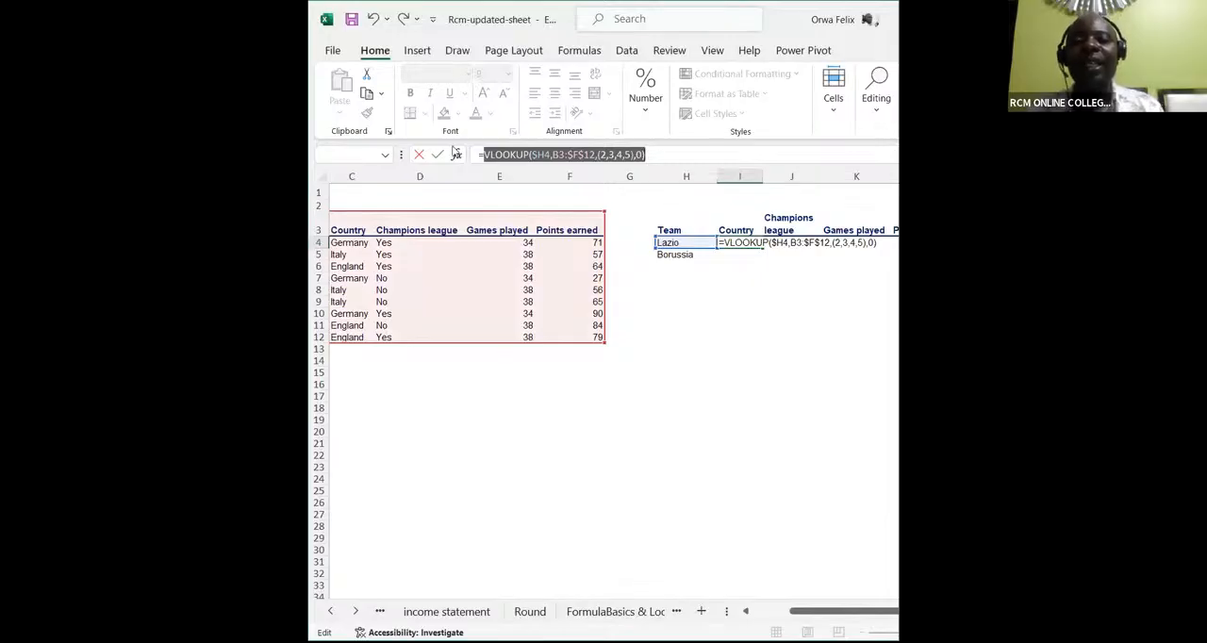
left_click(765, 245)
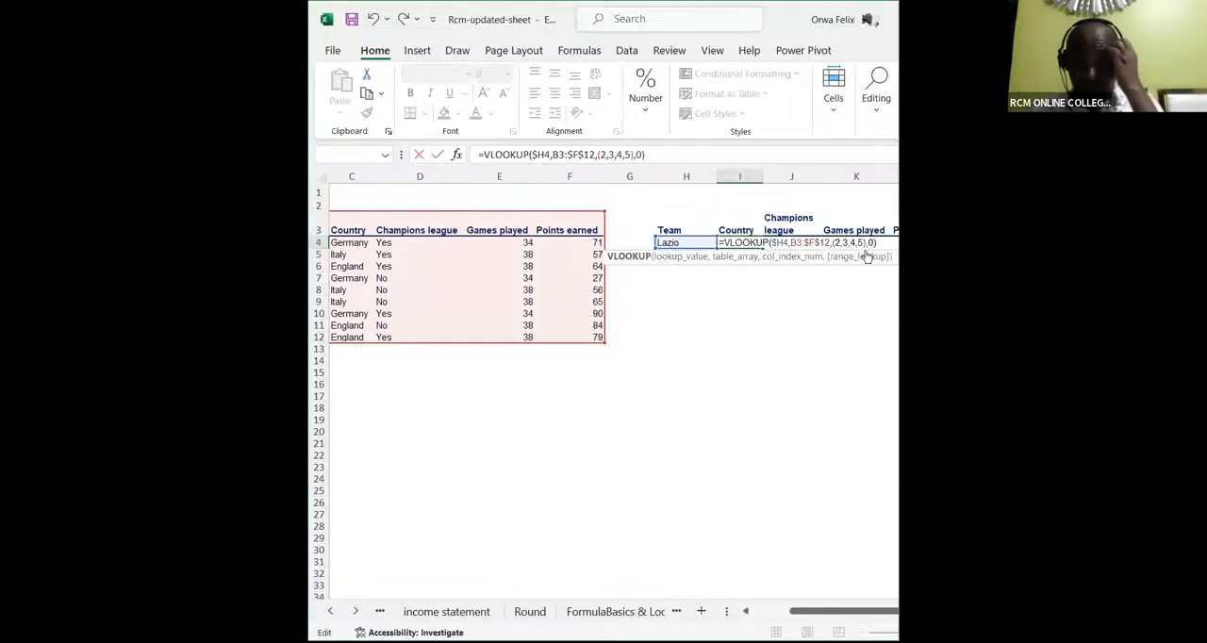
left_click_drag(876, 243, 717, 243)
key("BackSpace")
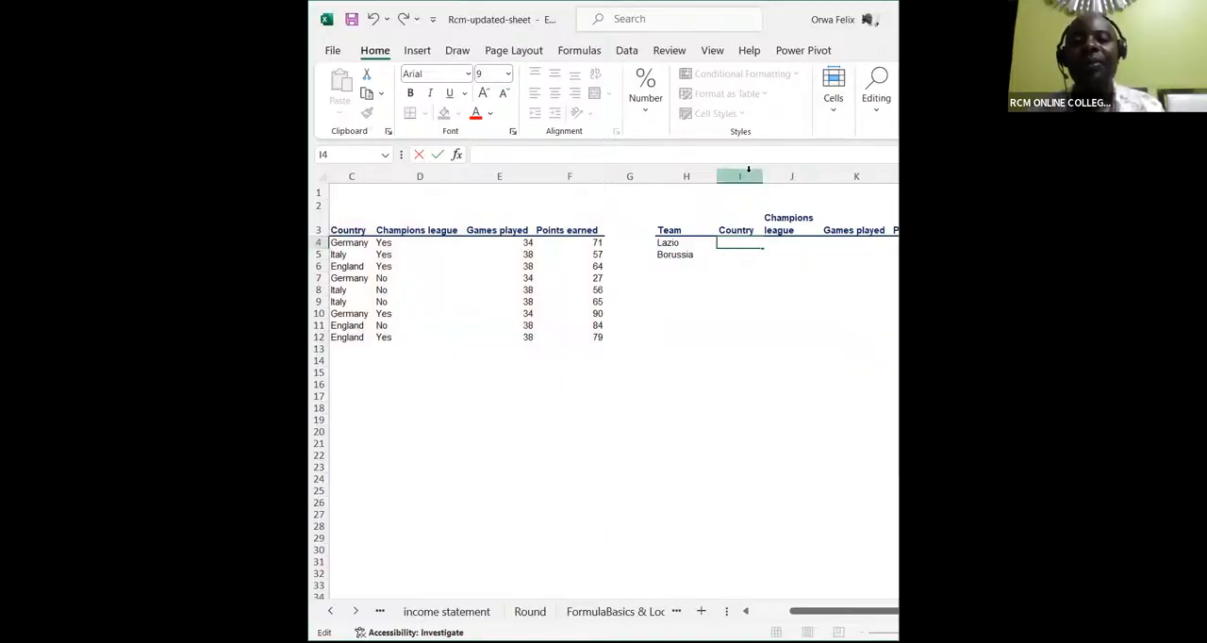
Start a VLOOKUP in I4 with Lazio's cell as the column-locked lookup value $H4
type("=")
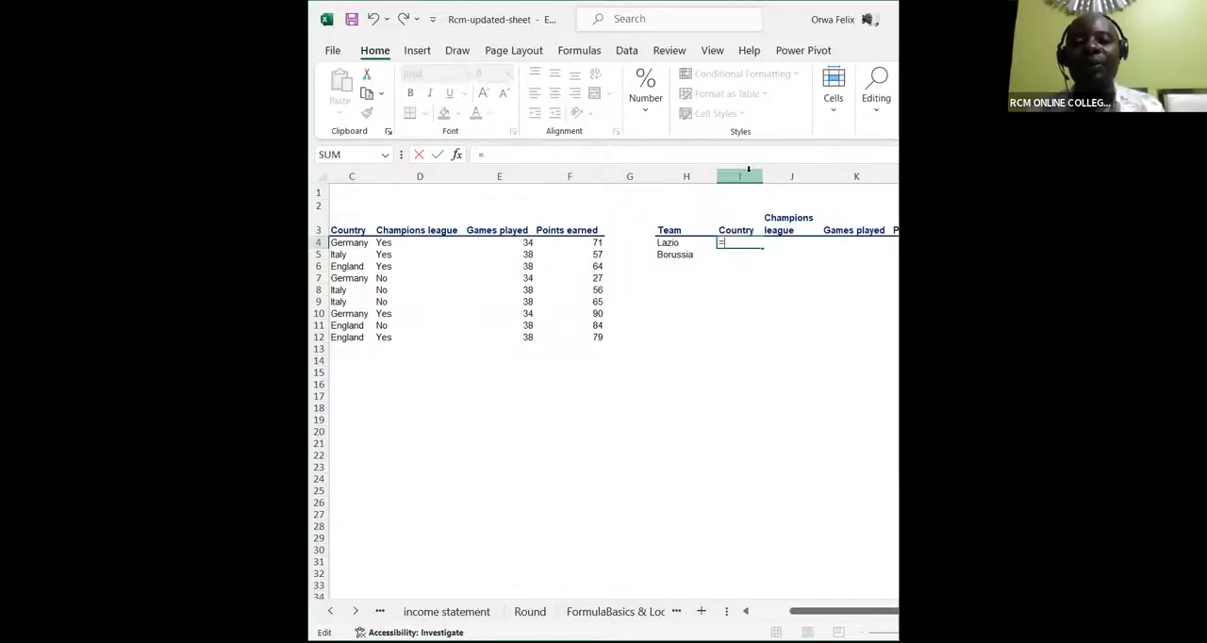
type("vlook")
key("Tab")
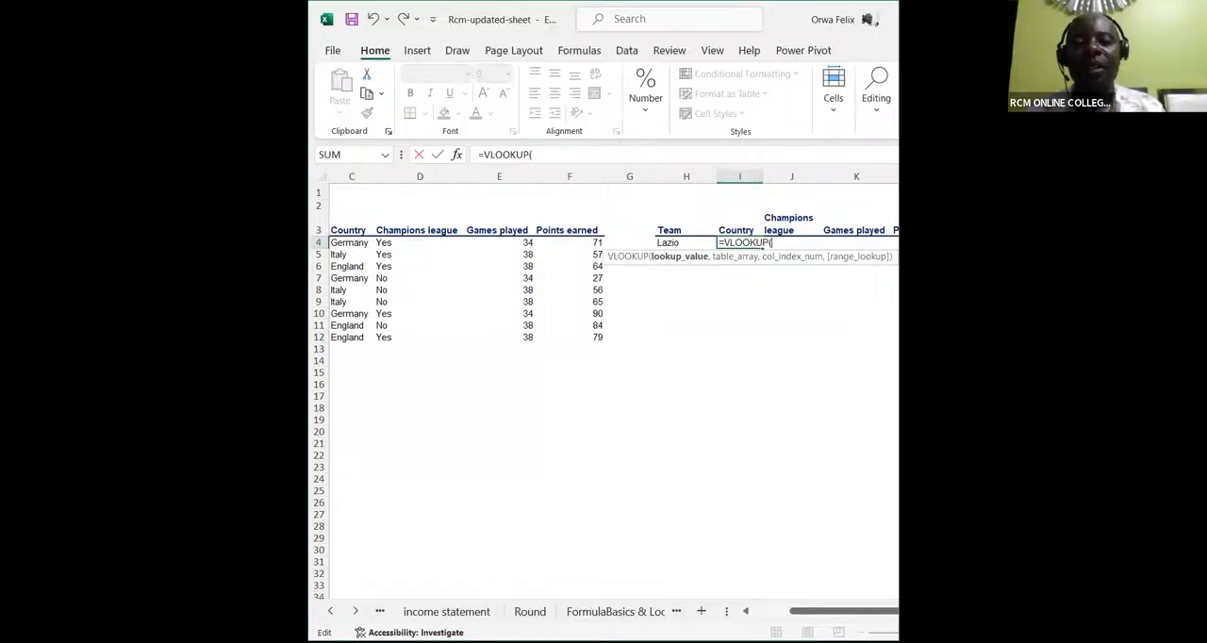
left_click(668, 243)
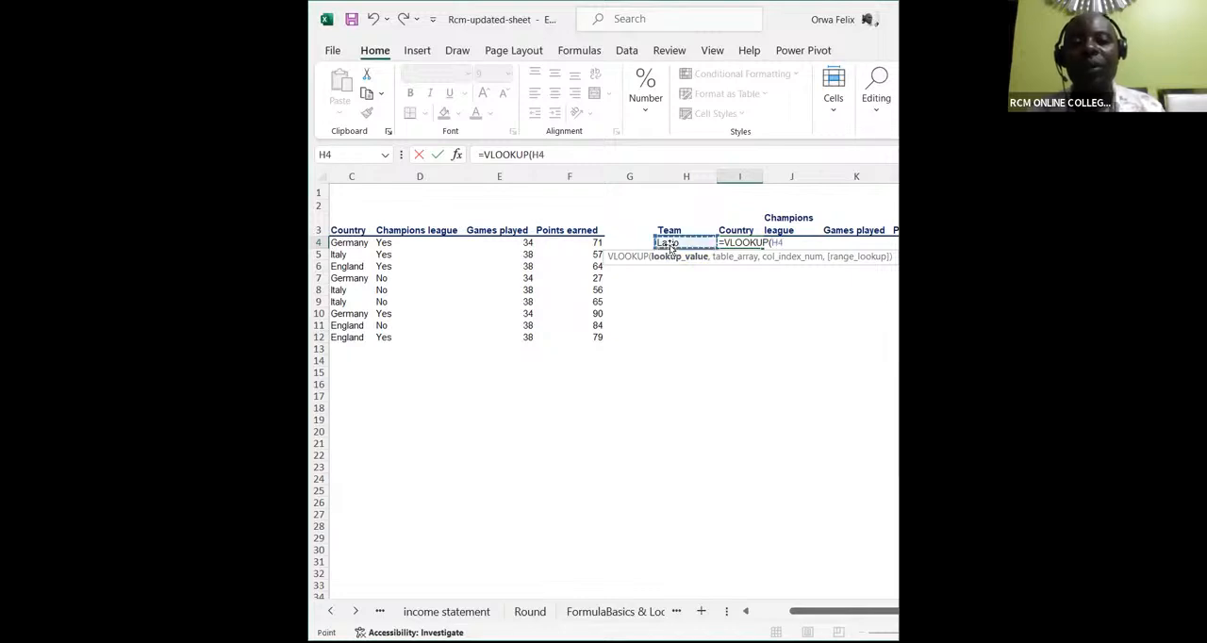
left_click(772, 246)
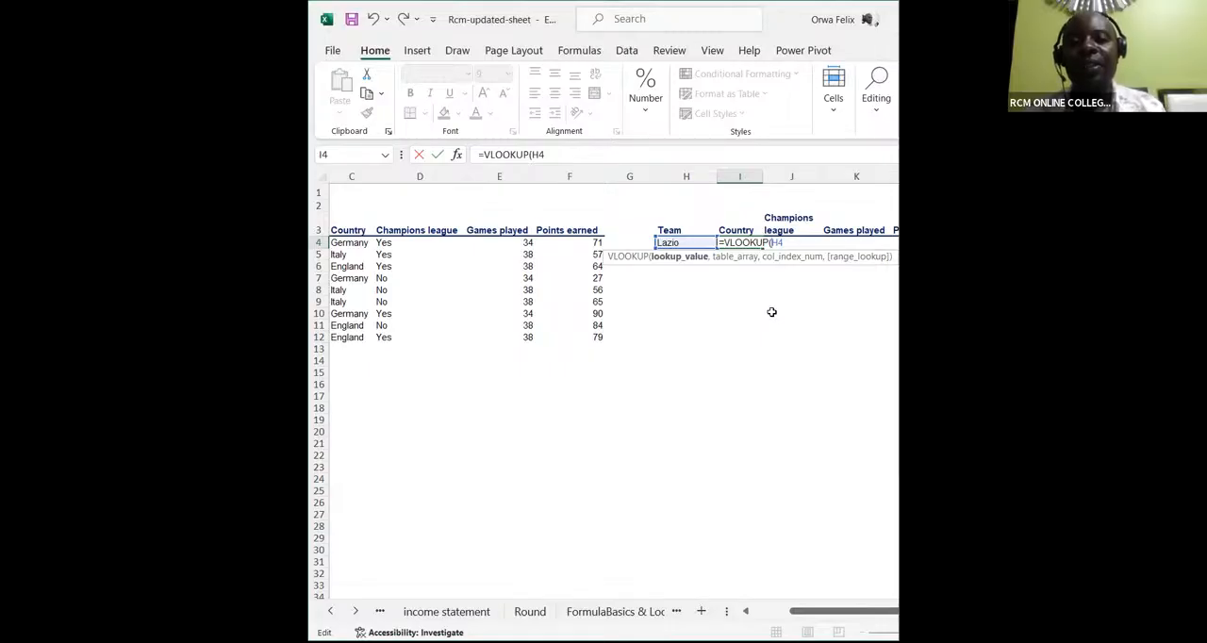
type("$")
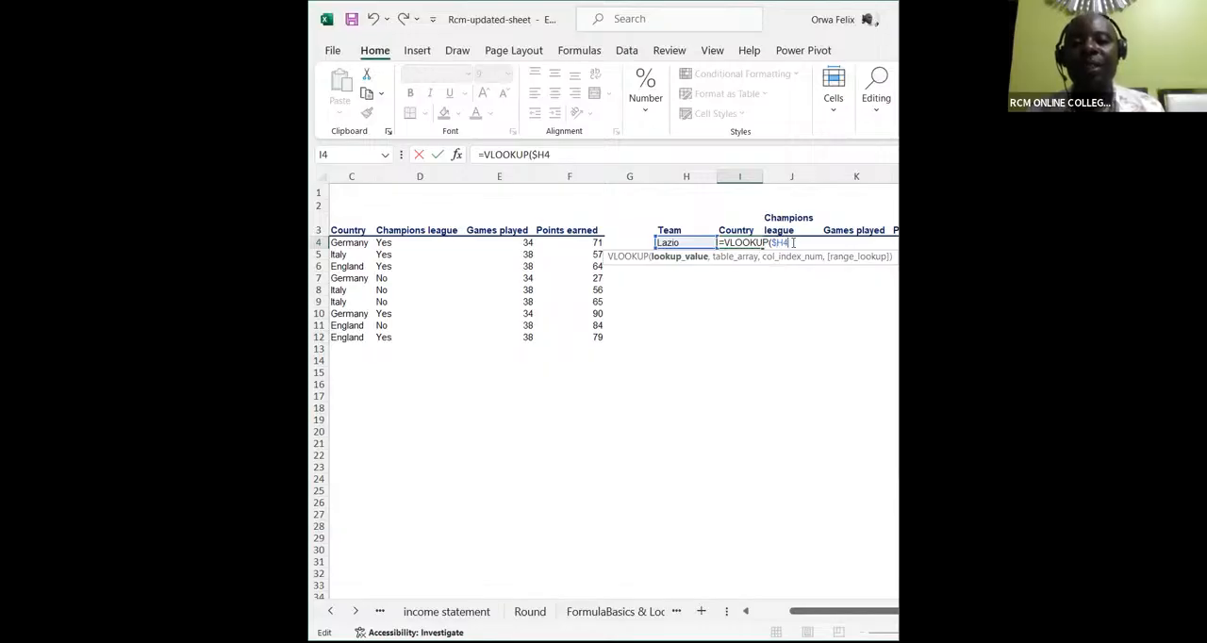
type(",")
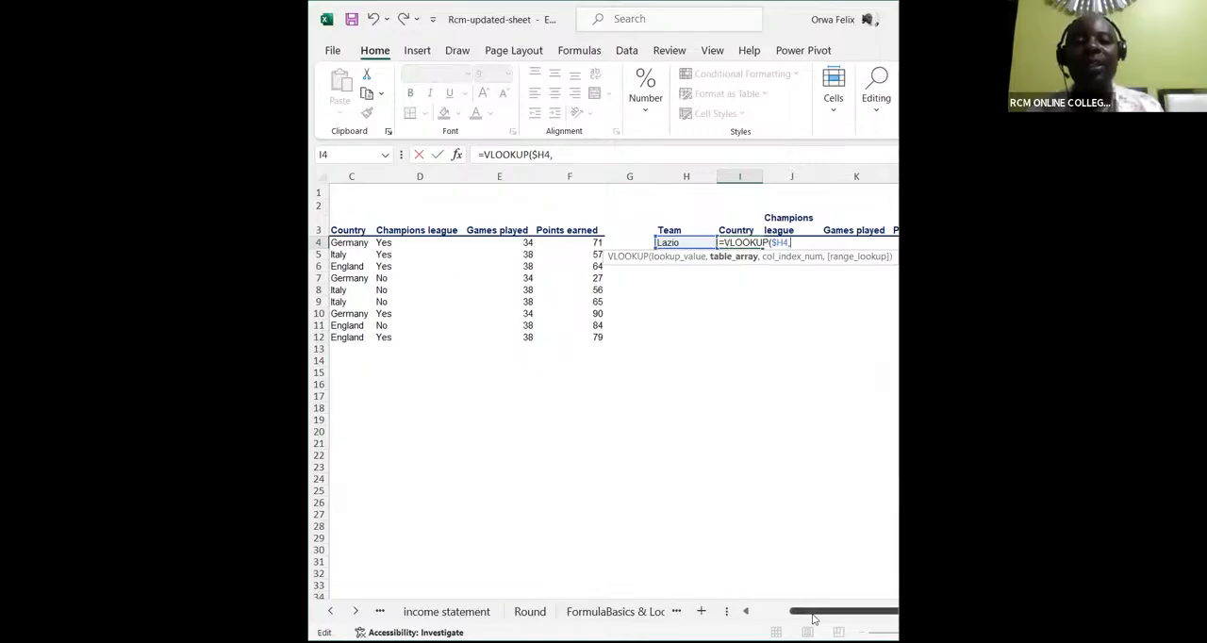
Set the VLOOKUP's table array to the team table from B3 to F12, locked as $B$3:$F$12
left_click_drag(814, 617, 745, 614)
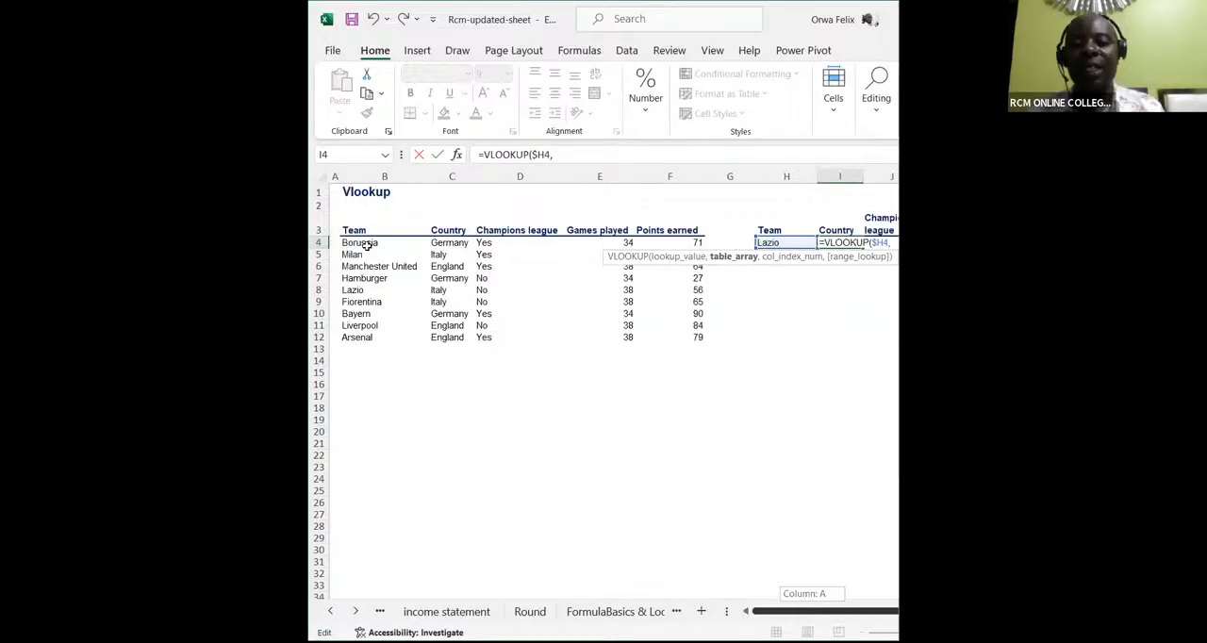
left_click(350, 232)
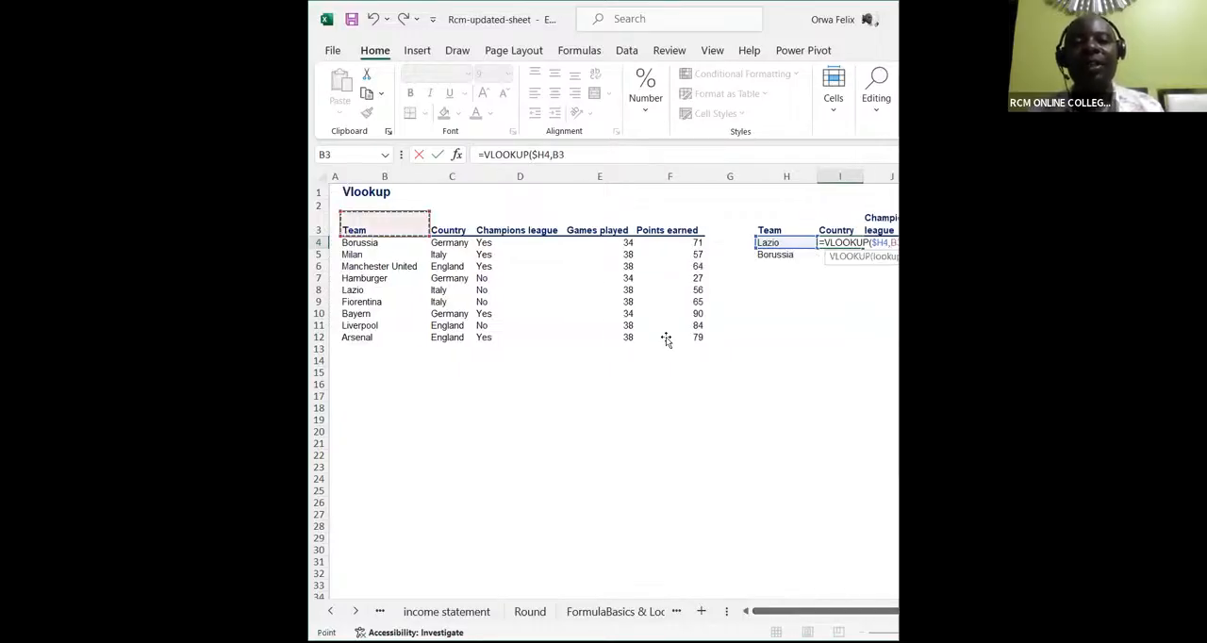
left_click(661, 337, "shift")
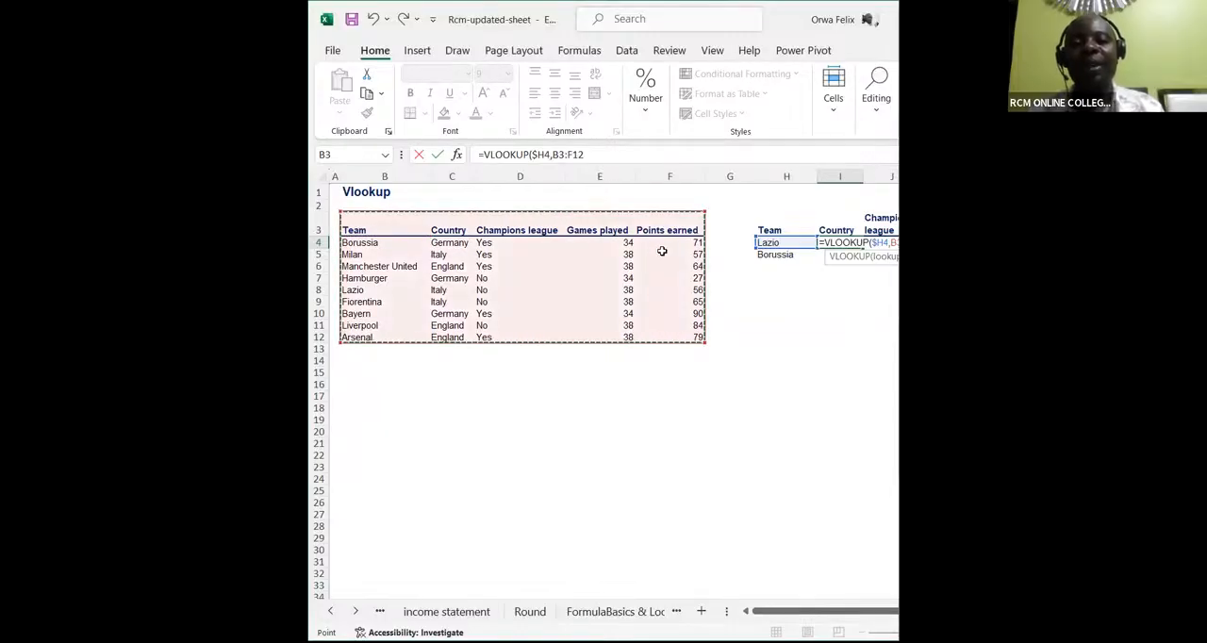
key("F4")
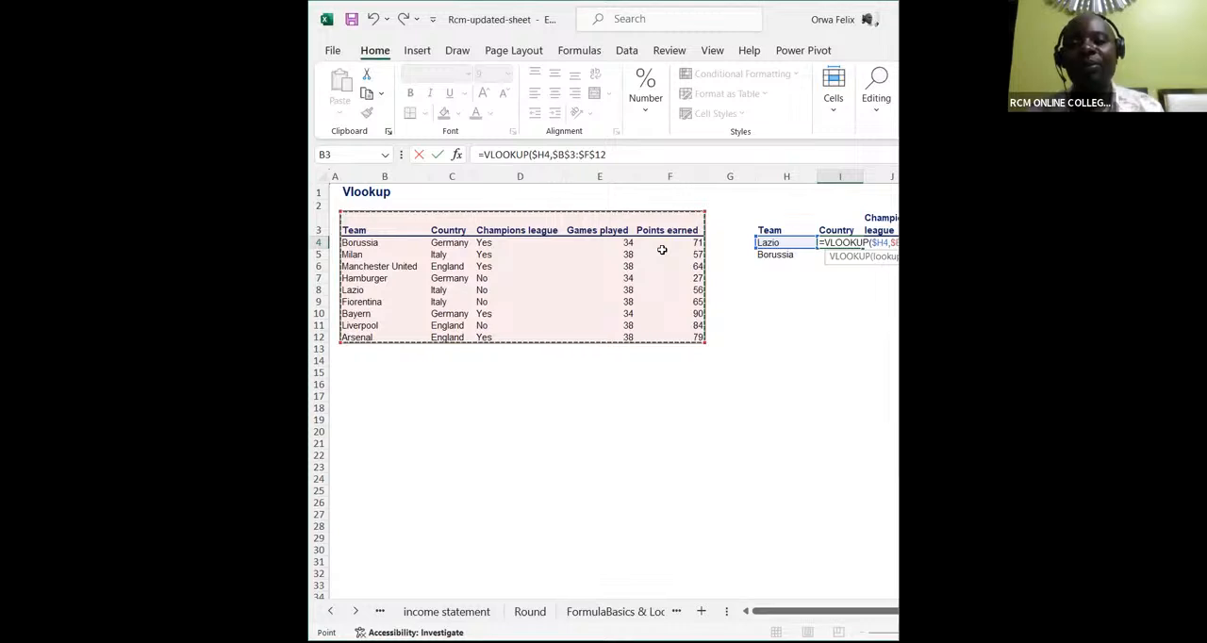
left_click(611, 156)
type(",")
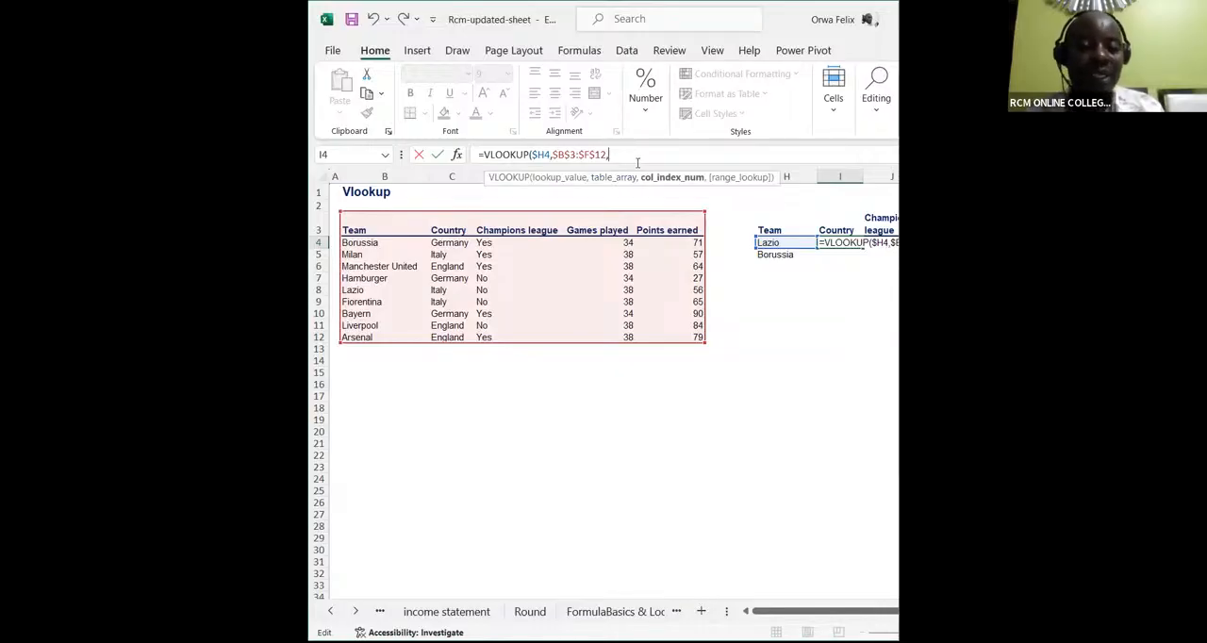
type("(")
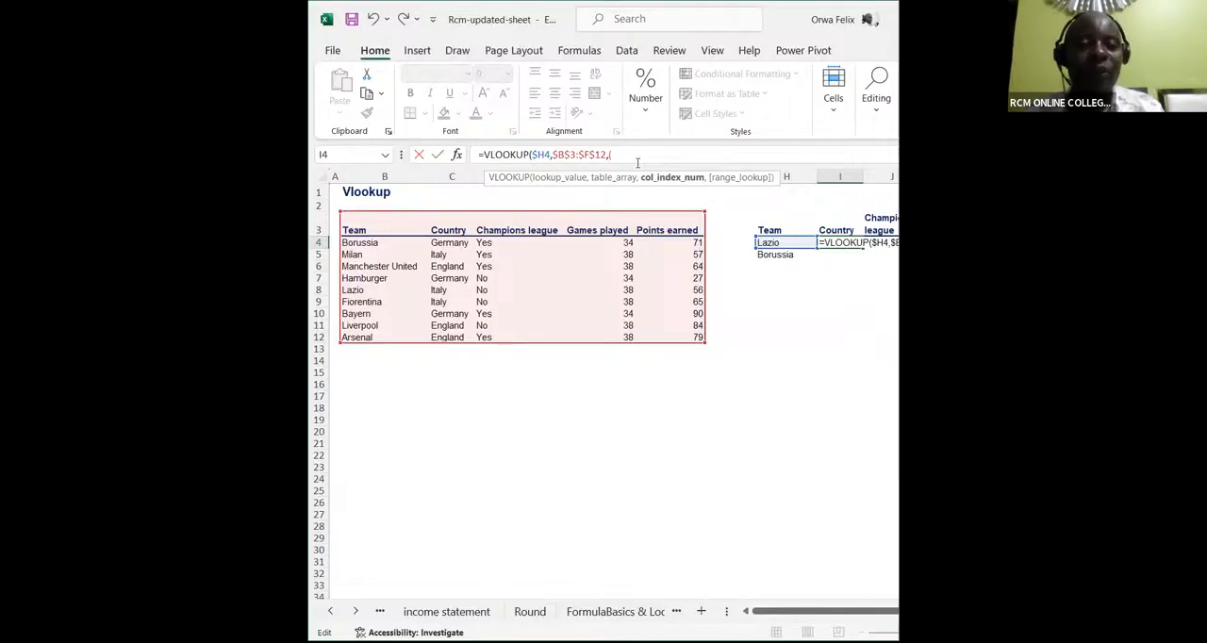
type("2")
key("BackSpace")
key("BackSpace")
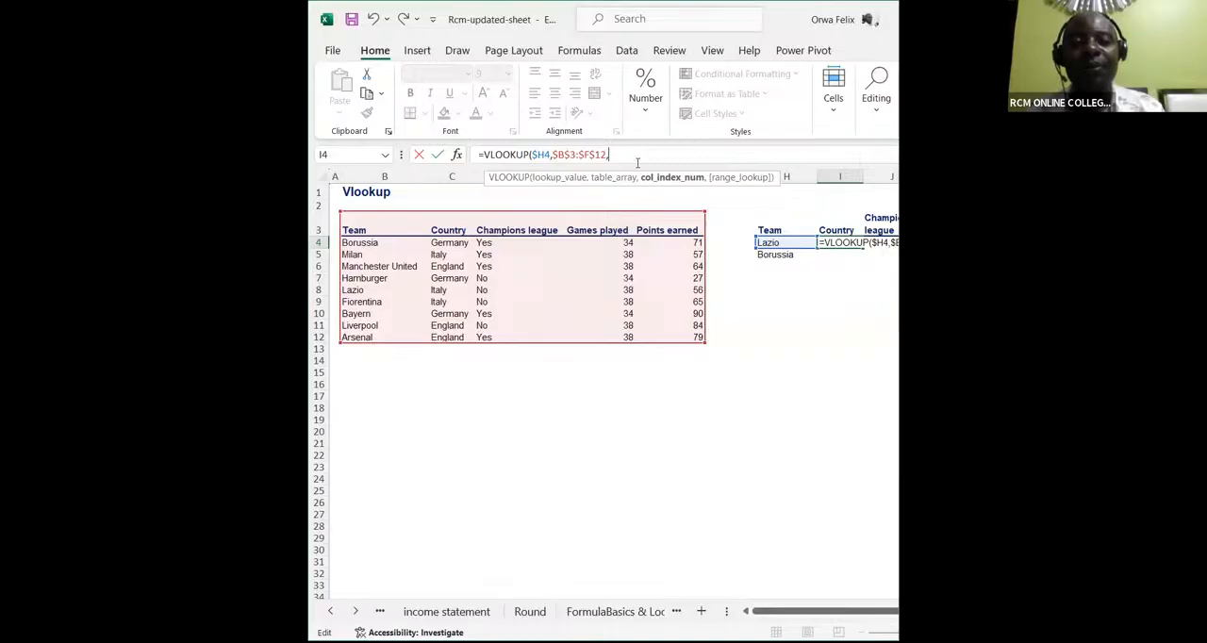
type("(")
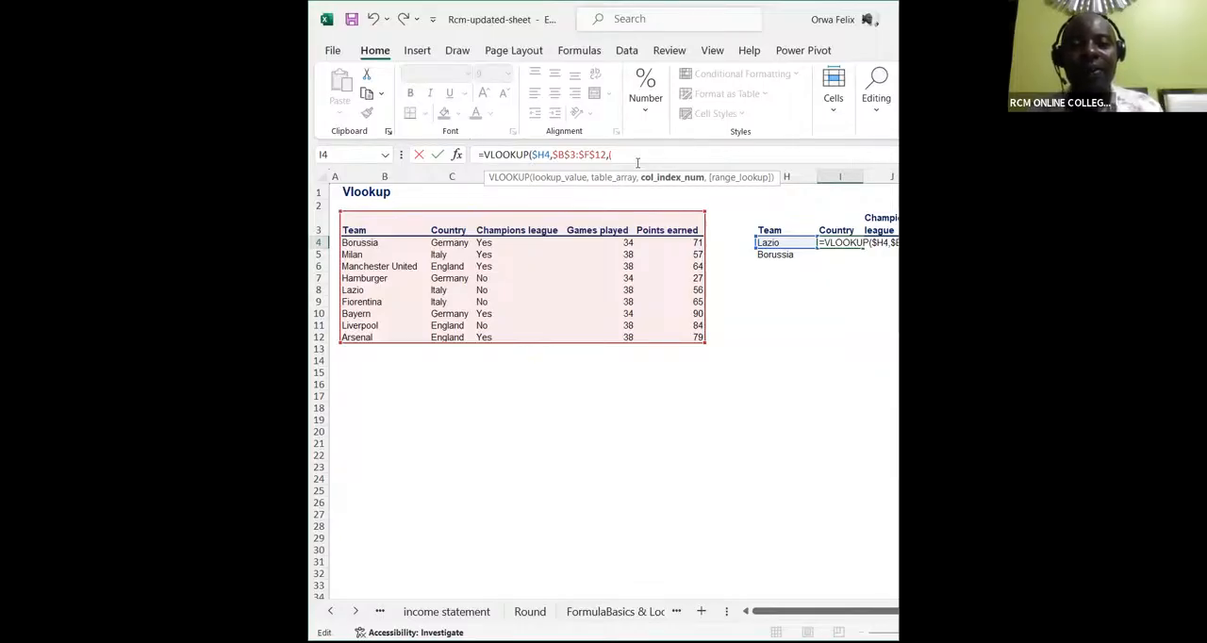
key("BackSpace")
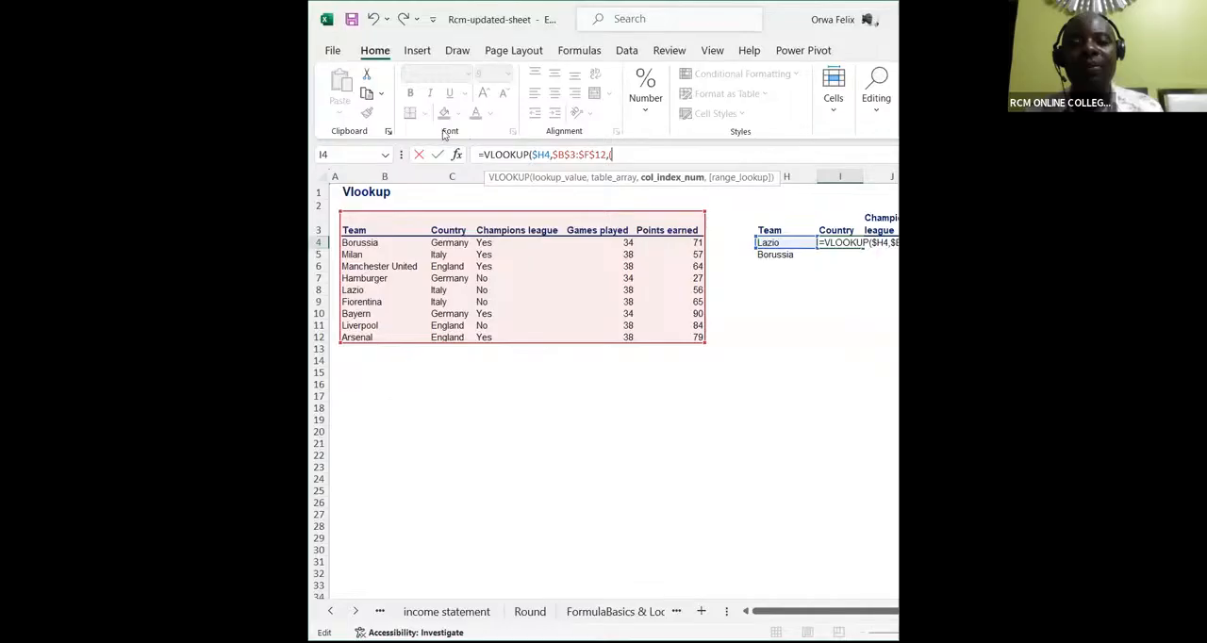
Enter the array {2,3,4,5} as the column index number of the VLOOKUP in I4
type("(")
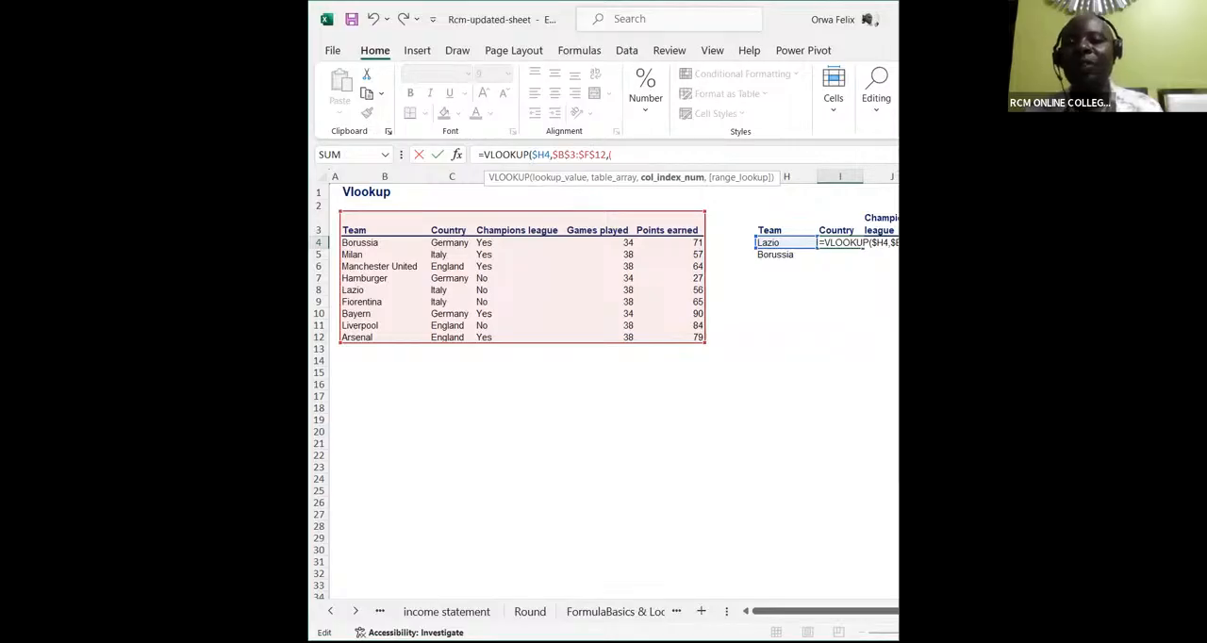
key("alt+Tab")
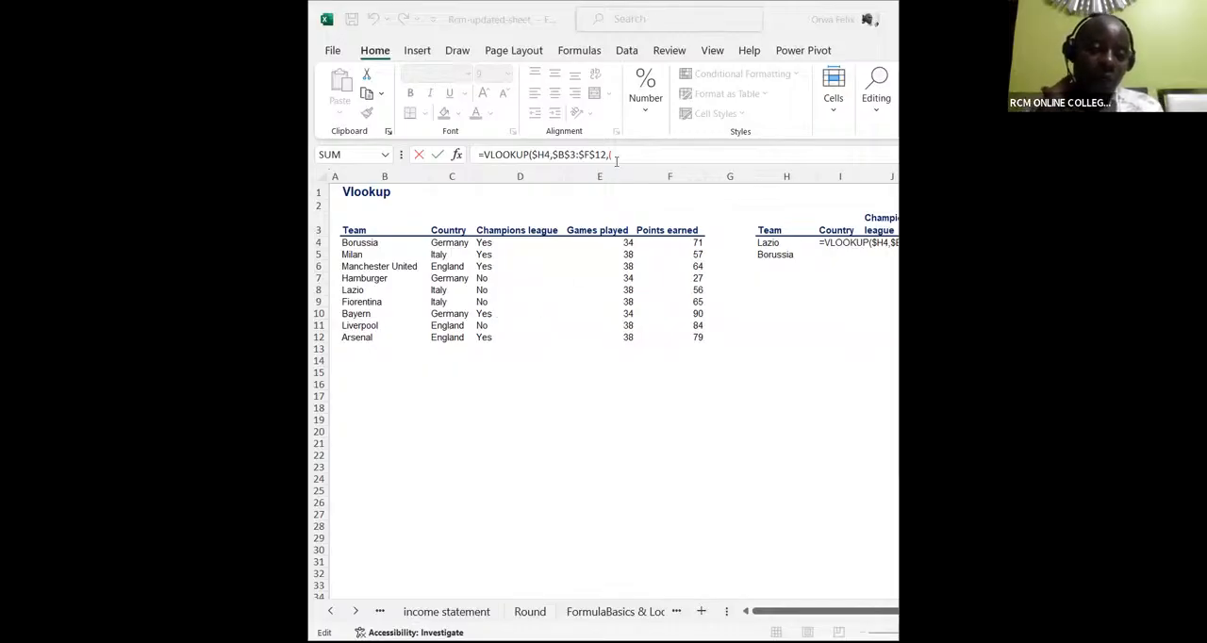
left_click(615, 160)
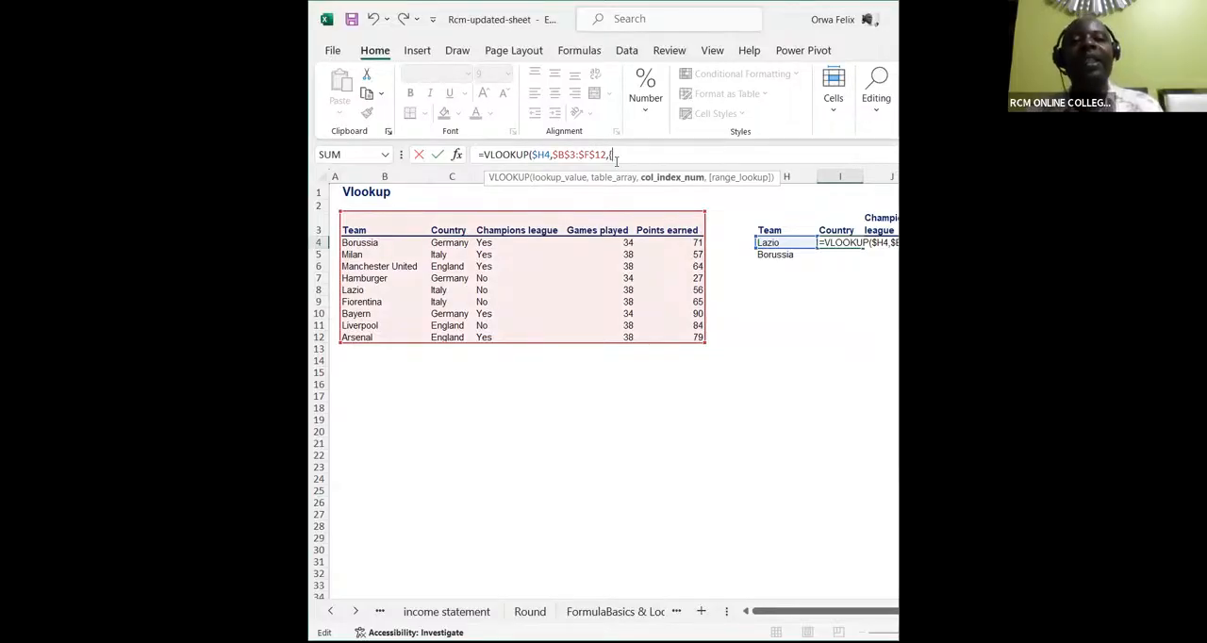
type("2")
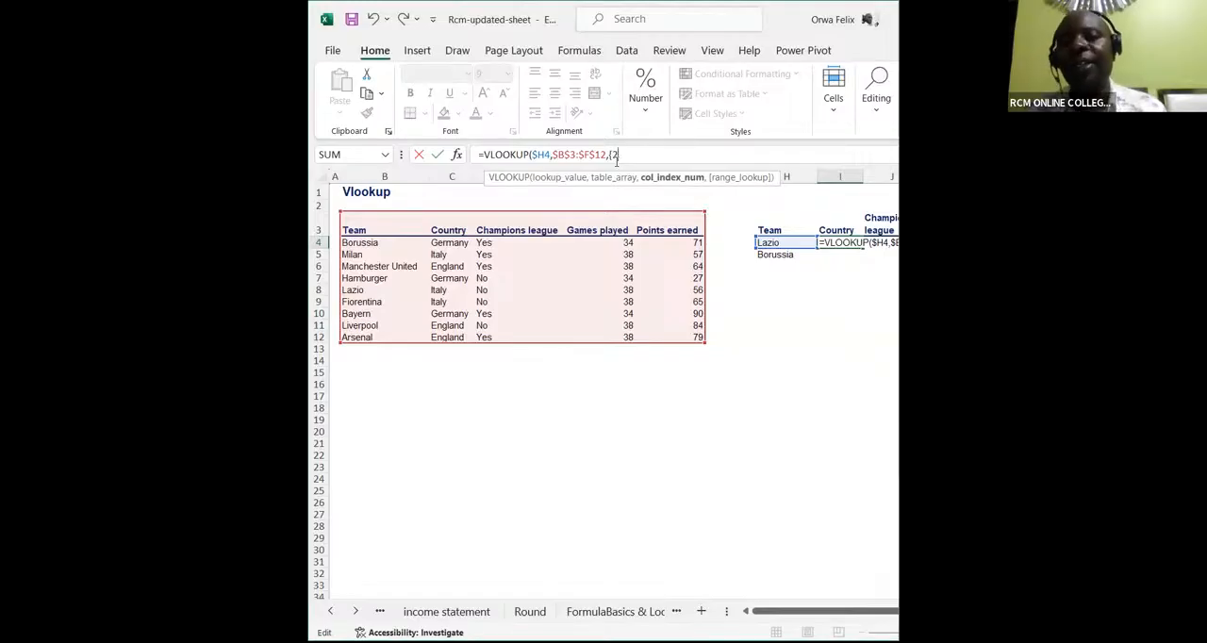
type(",3,4,")
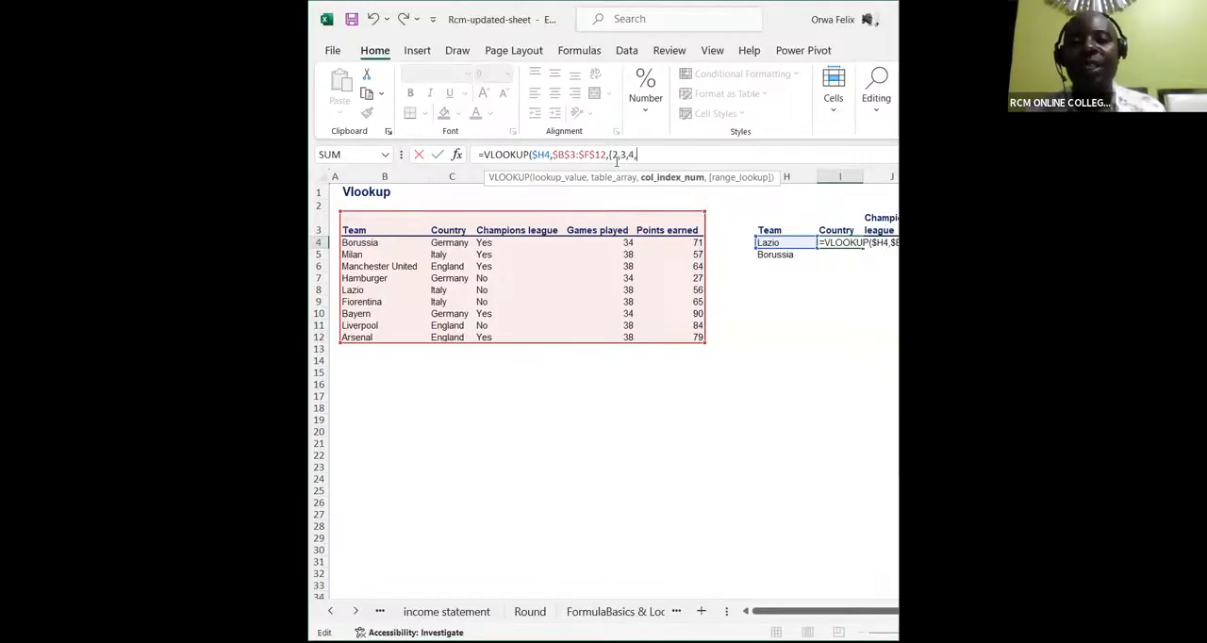
type("5")
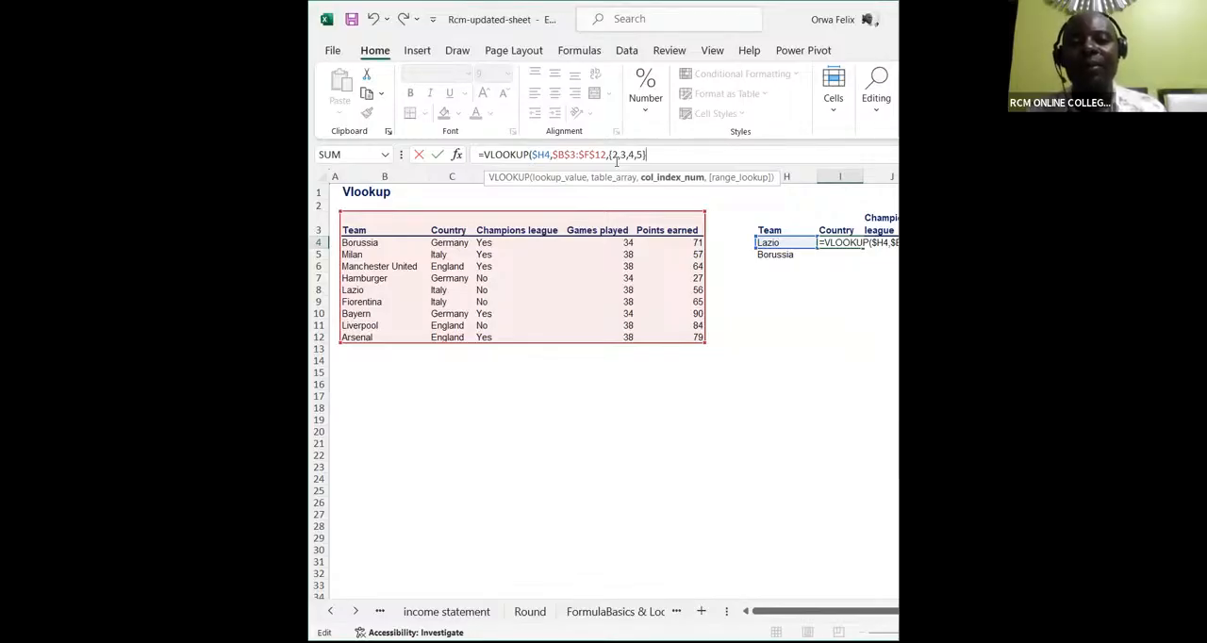
Finish the VLOOKUP in I4 with 0 for an exact match, commit it and dismiss the spill notice
type("},0")
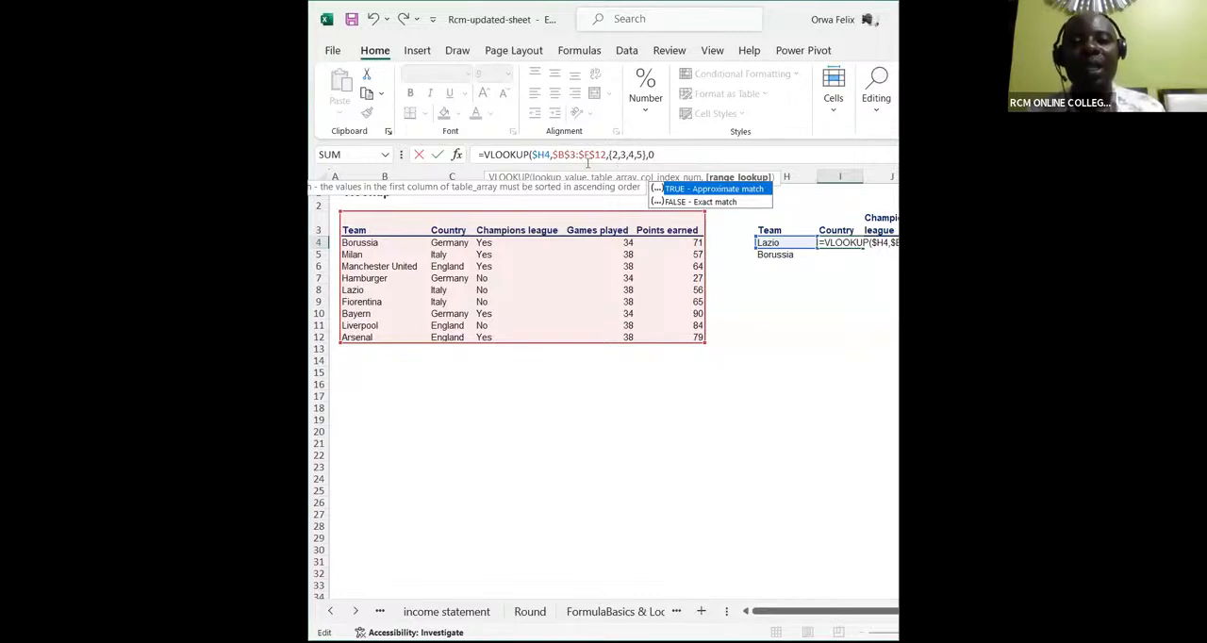
type(")")
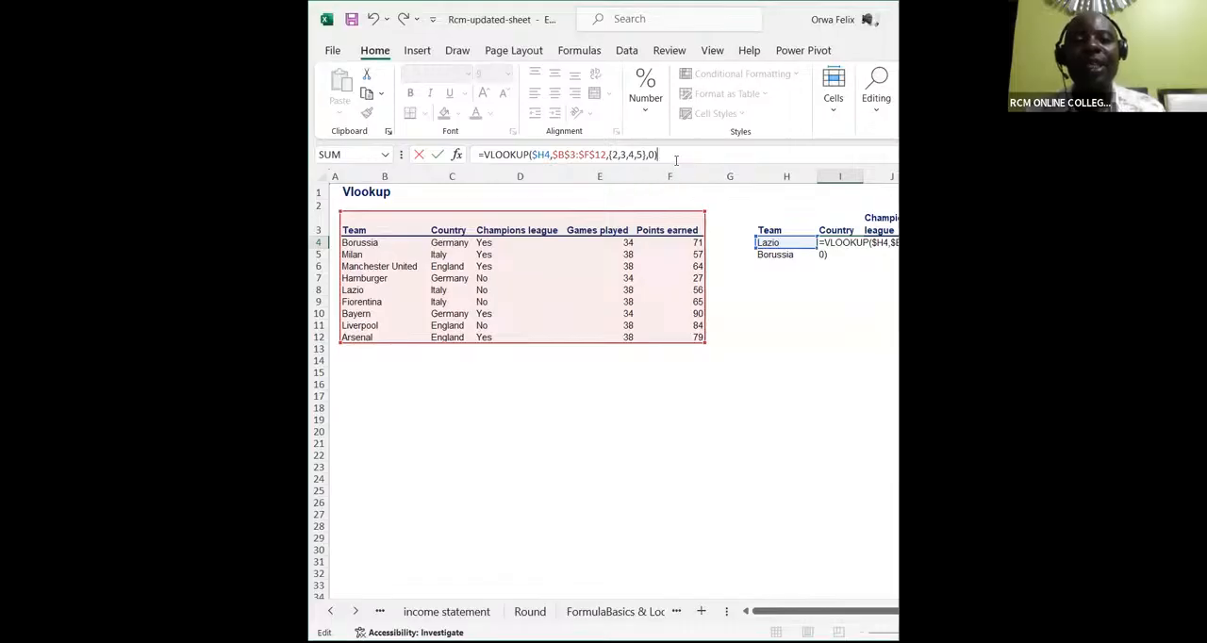
key("Return")
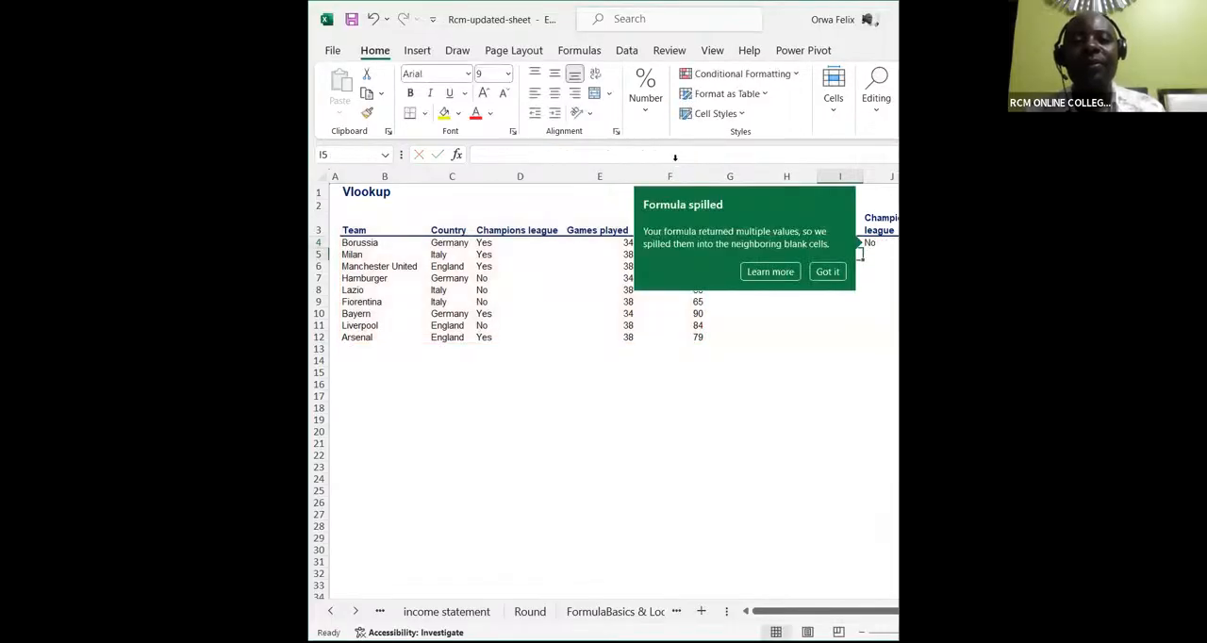
left_click(829, 277)
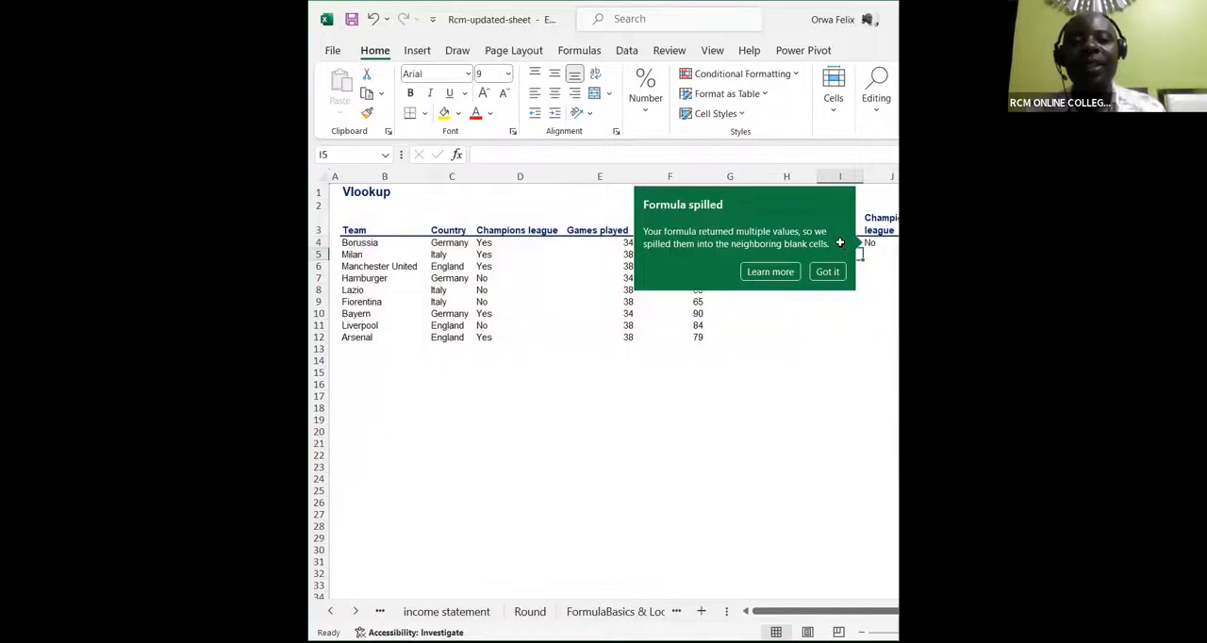
Fill the VLOOKUP from I4 down to I5 to return Borussia's details
left_click_drag(792, 615, 852, 603)
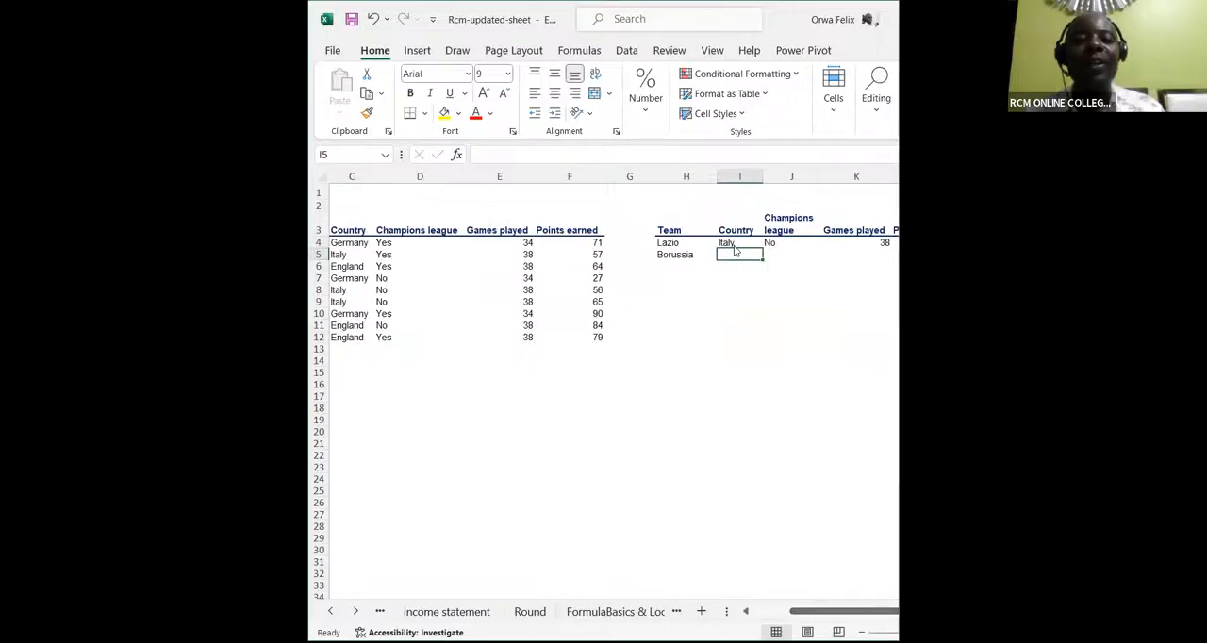
left_click(870, 612)
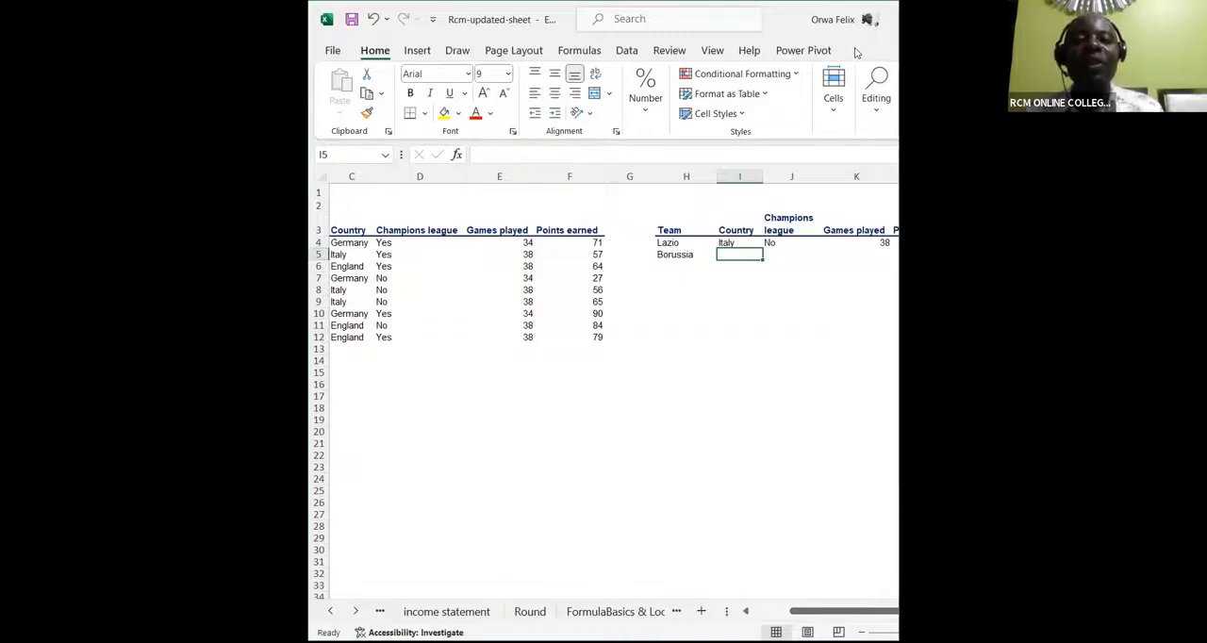
left_click(737, 243)
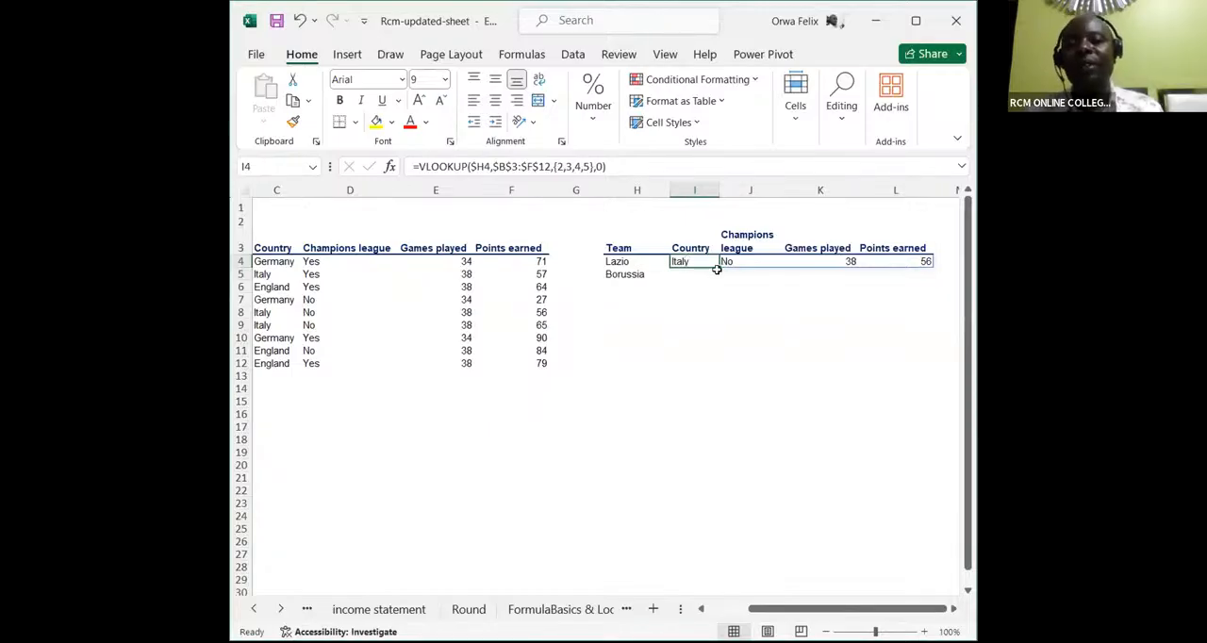
left_click_drag(722, 274, 722, 281)
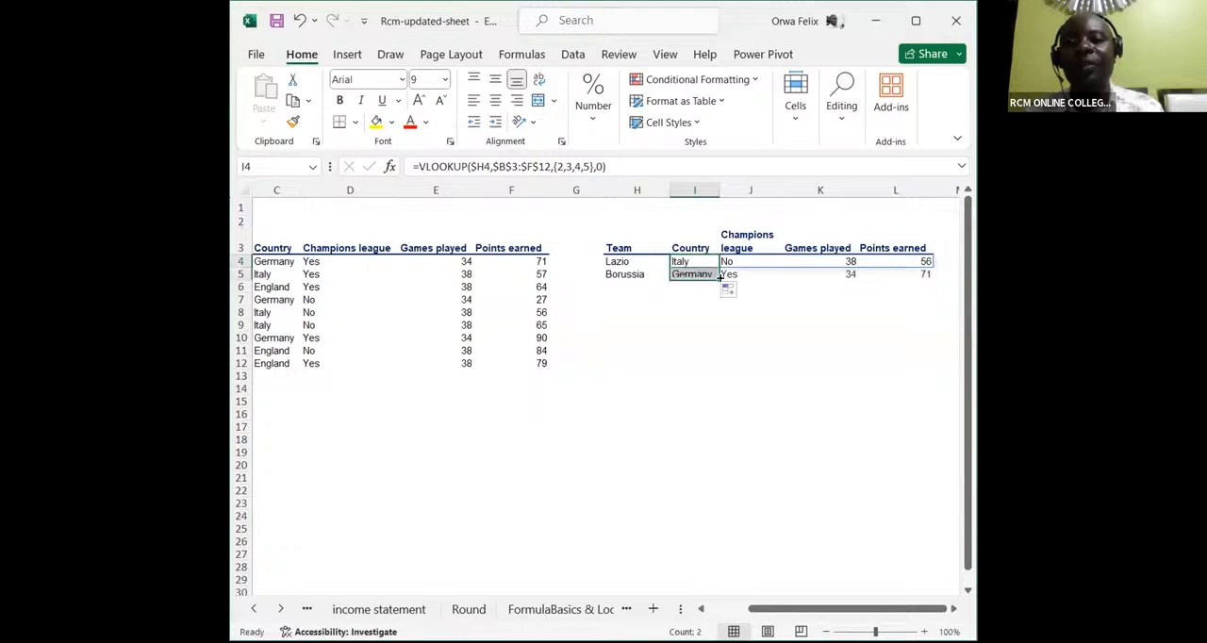